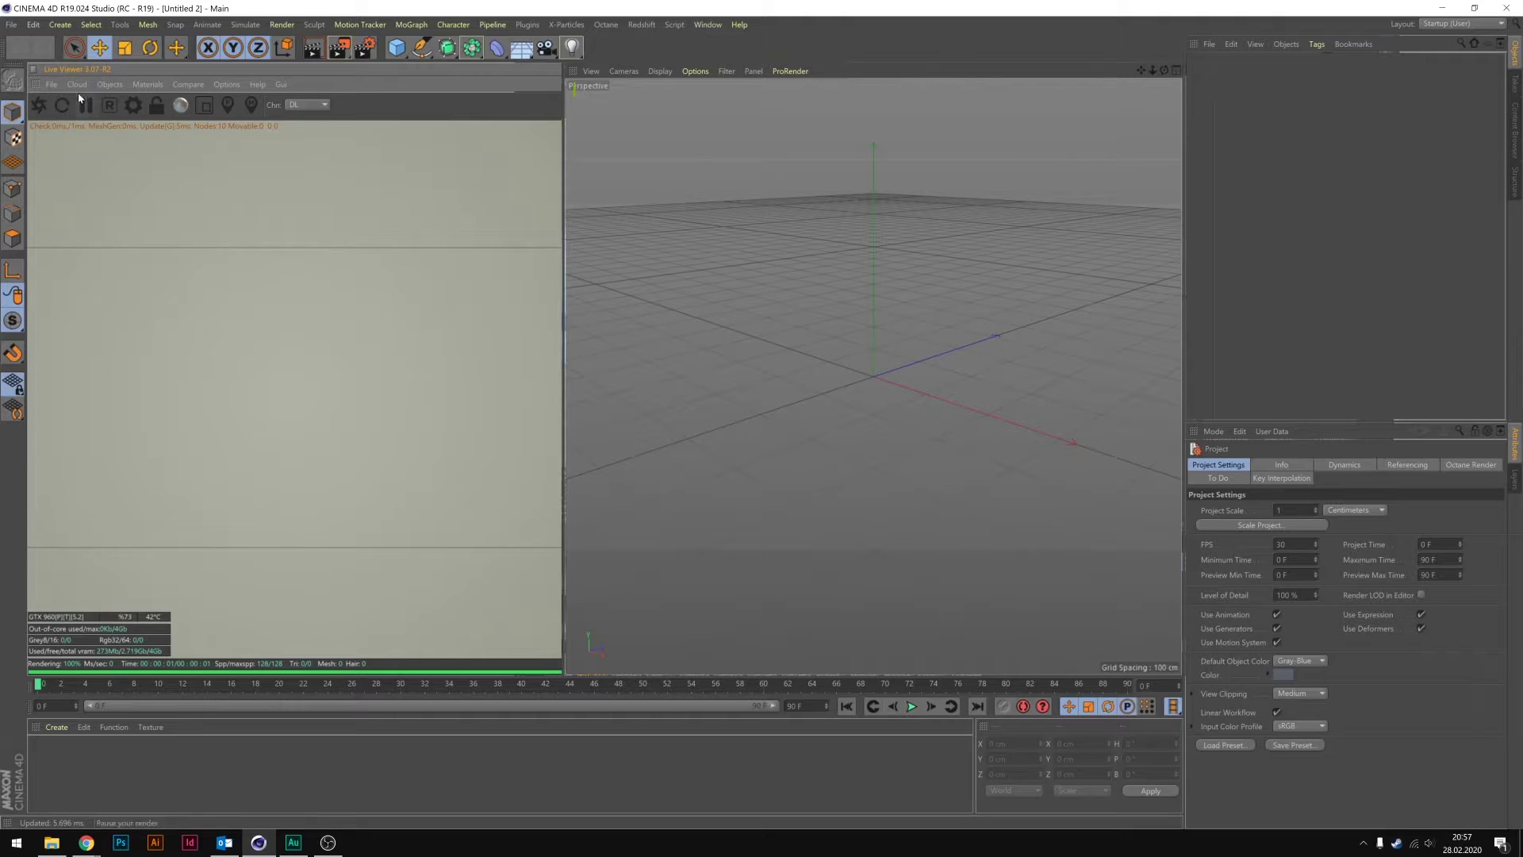
- Import the Skull_scene.obj file, adjusting the Scale in the OBJ Import options
{"action": "left_click", "coordinate": [11, 25]}
{"action": "left_click", "coordinate": [28, 55]}
{"action": "left_click", "coordinate": [55, 120]}
{"action": "left_click", "coordinate": [789, 494]}
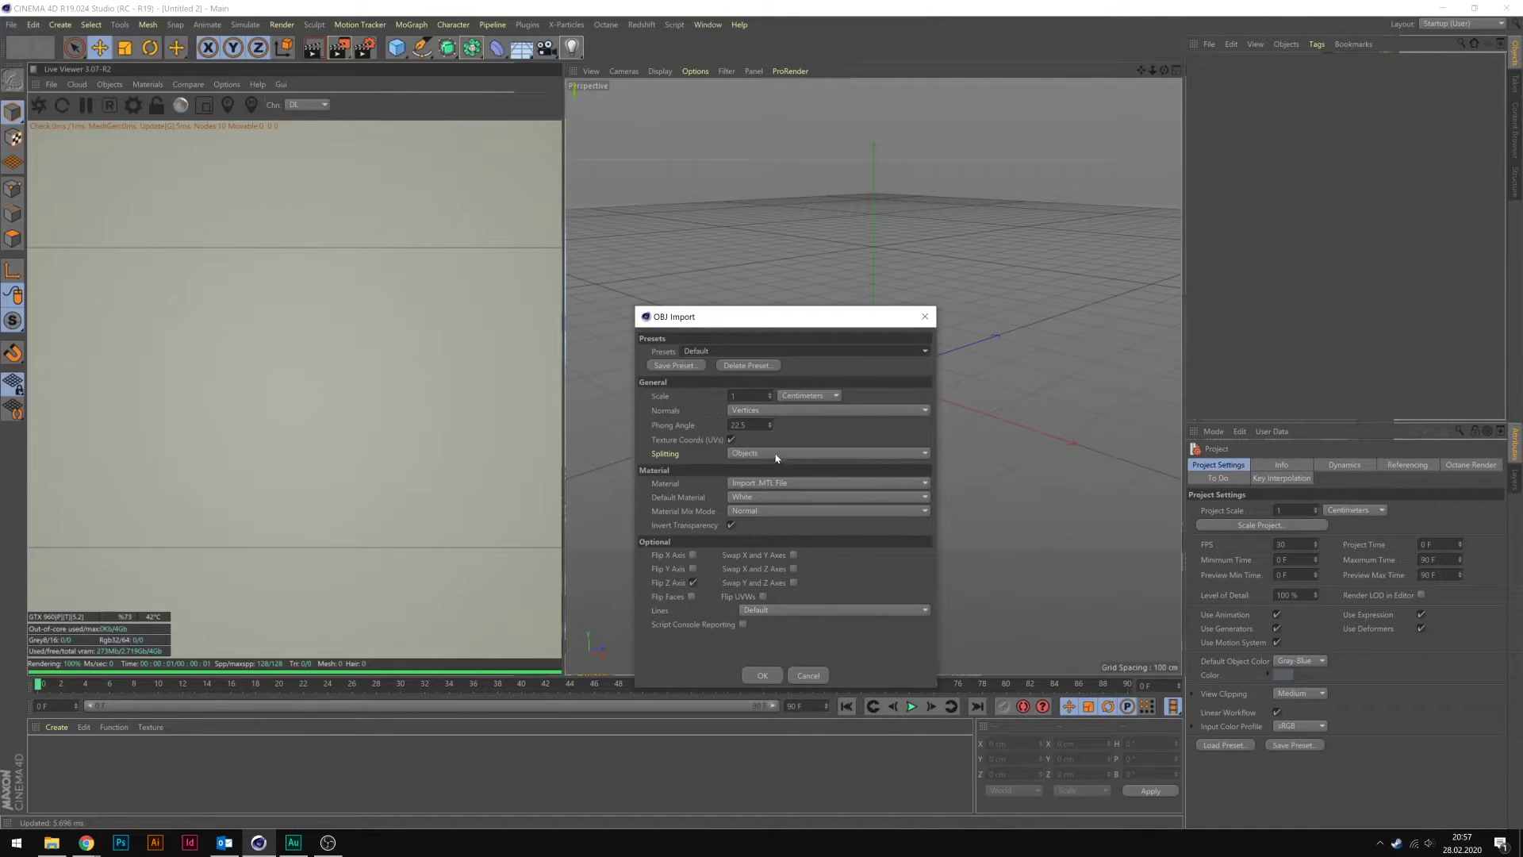
{"action": "left_click_drag", "start_coordinate": [758, 317], "coordinate": [727, 230]}
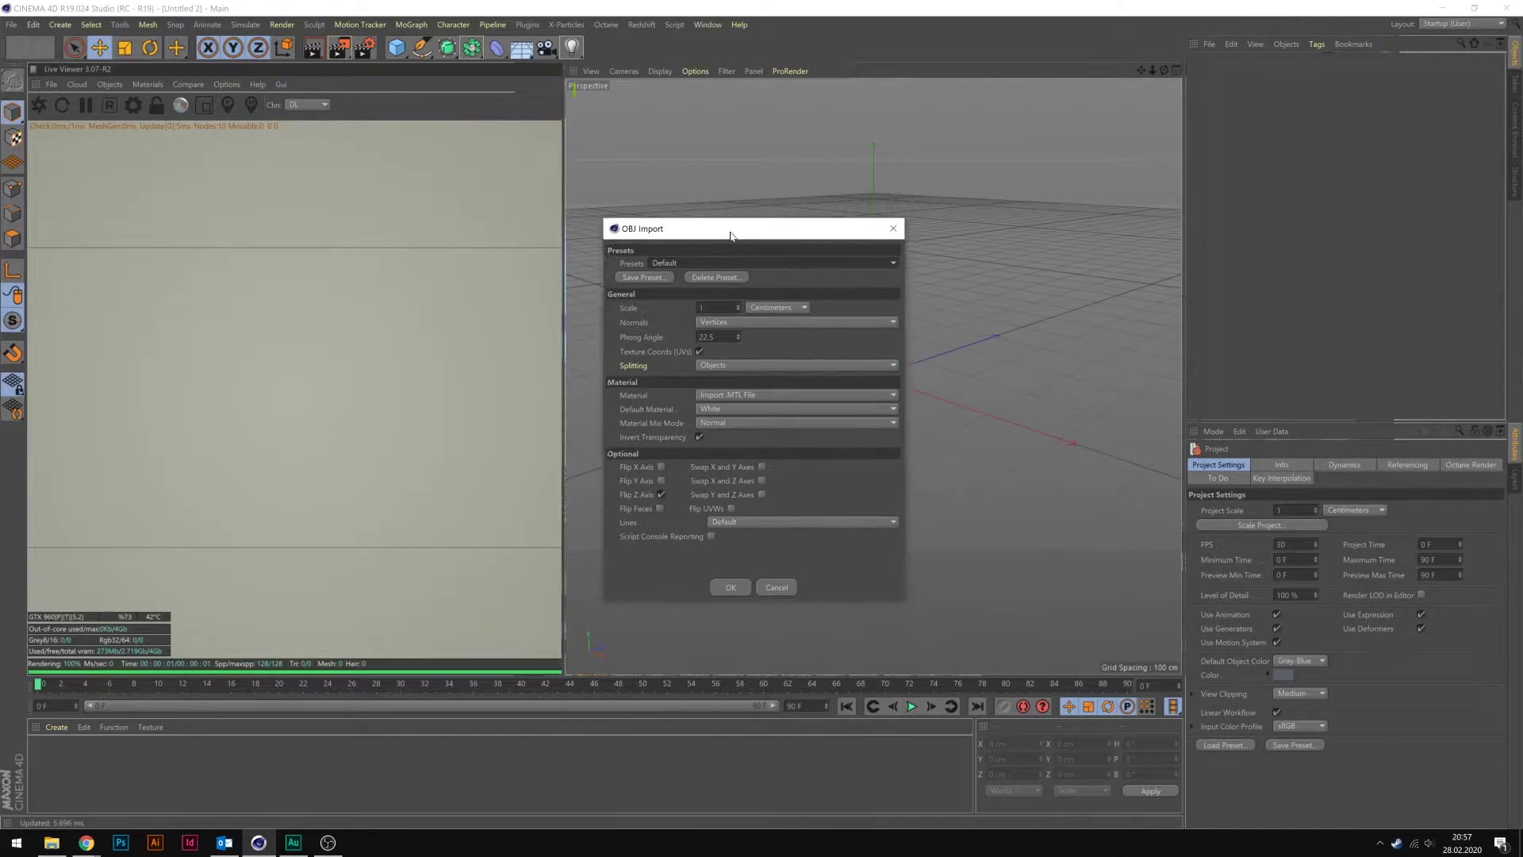
{"action": "left_click", "coordinate": [719, 308]}
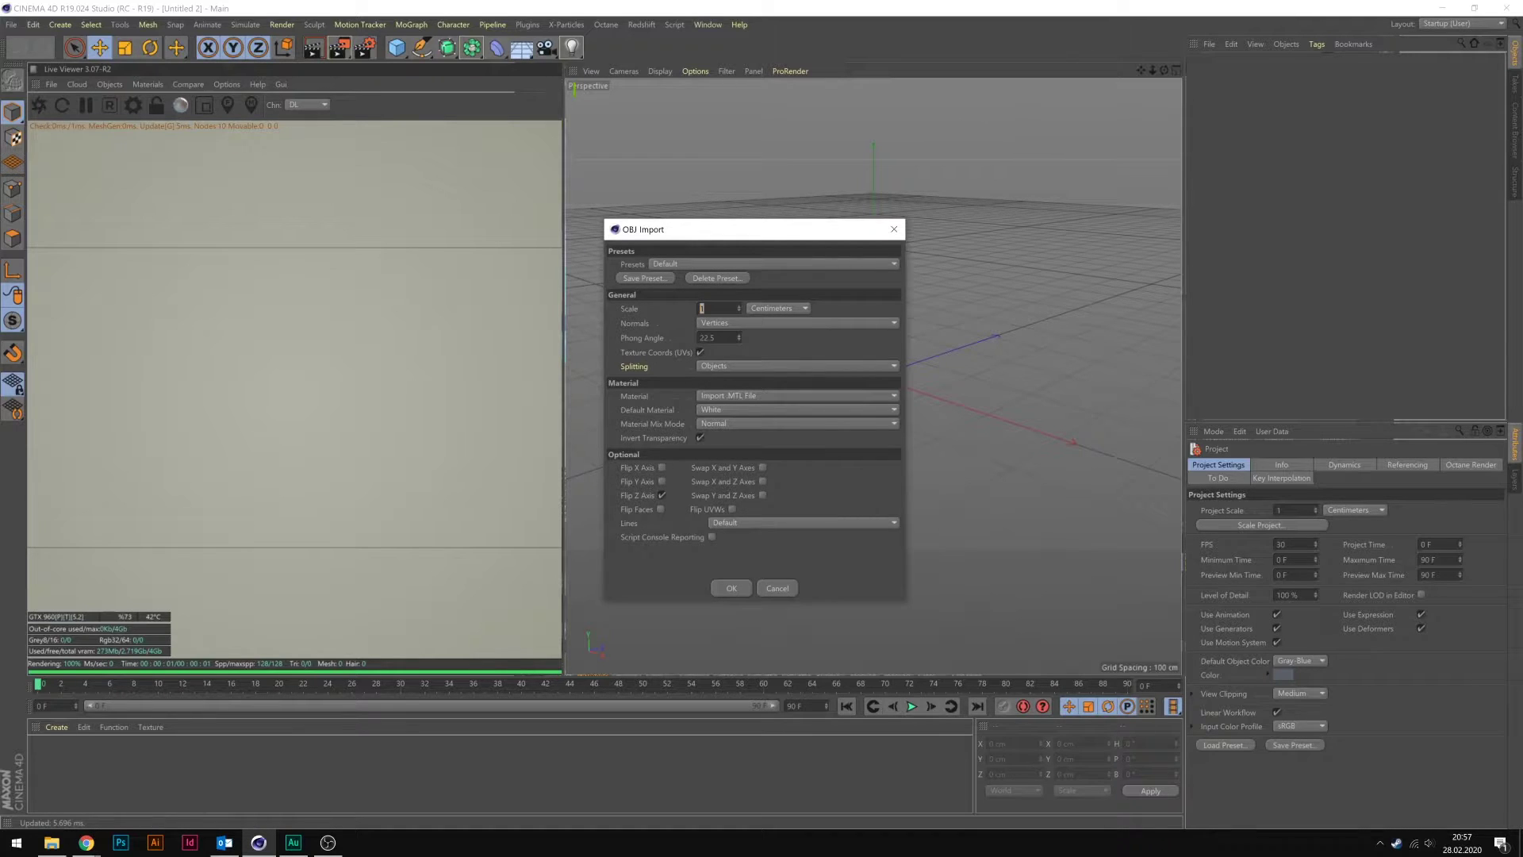
{"action": "left_click", "coordinate": [746, 588]}
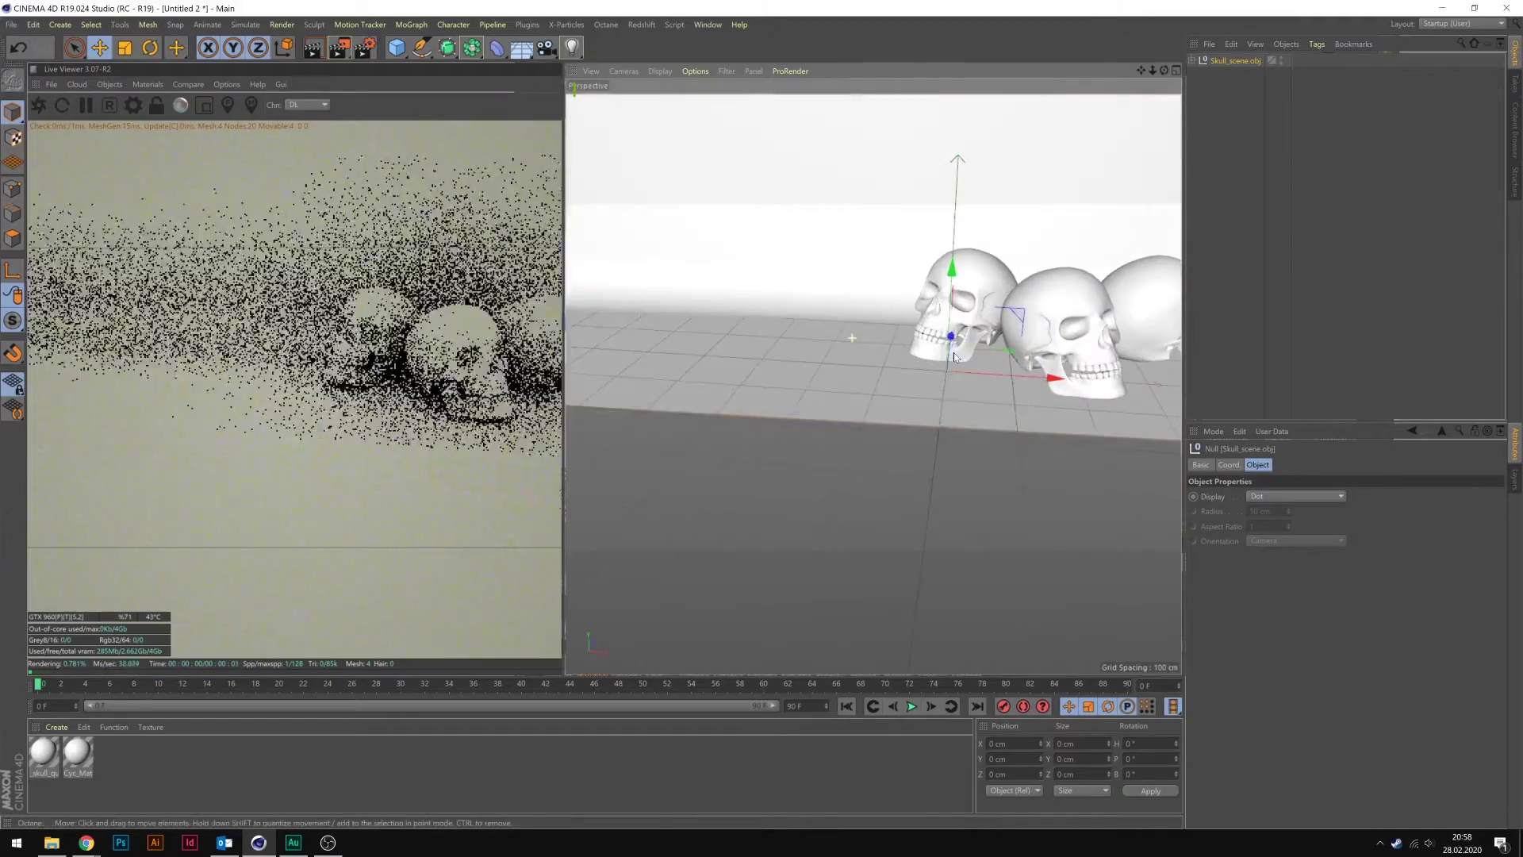
- Delete the Boden floor and the left and right skulls, leaving the middle one
{"action": "left_click_drag", "start_coordinate": [954, 356], "coordinate": [795, 390], "text": "alt"}
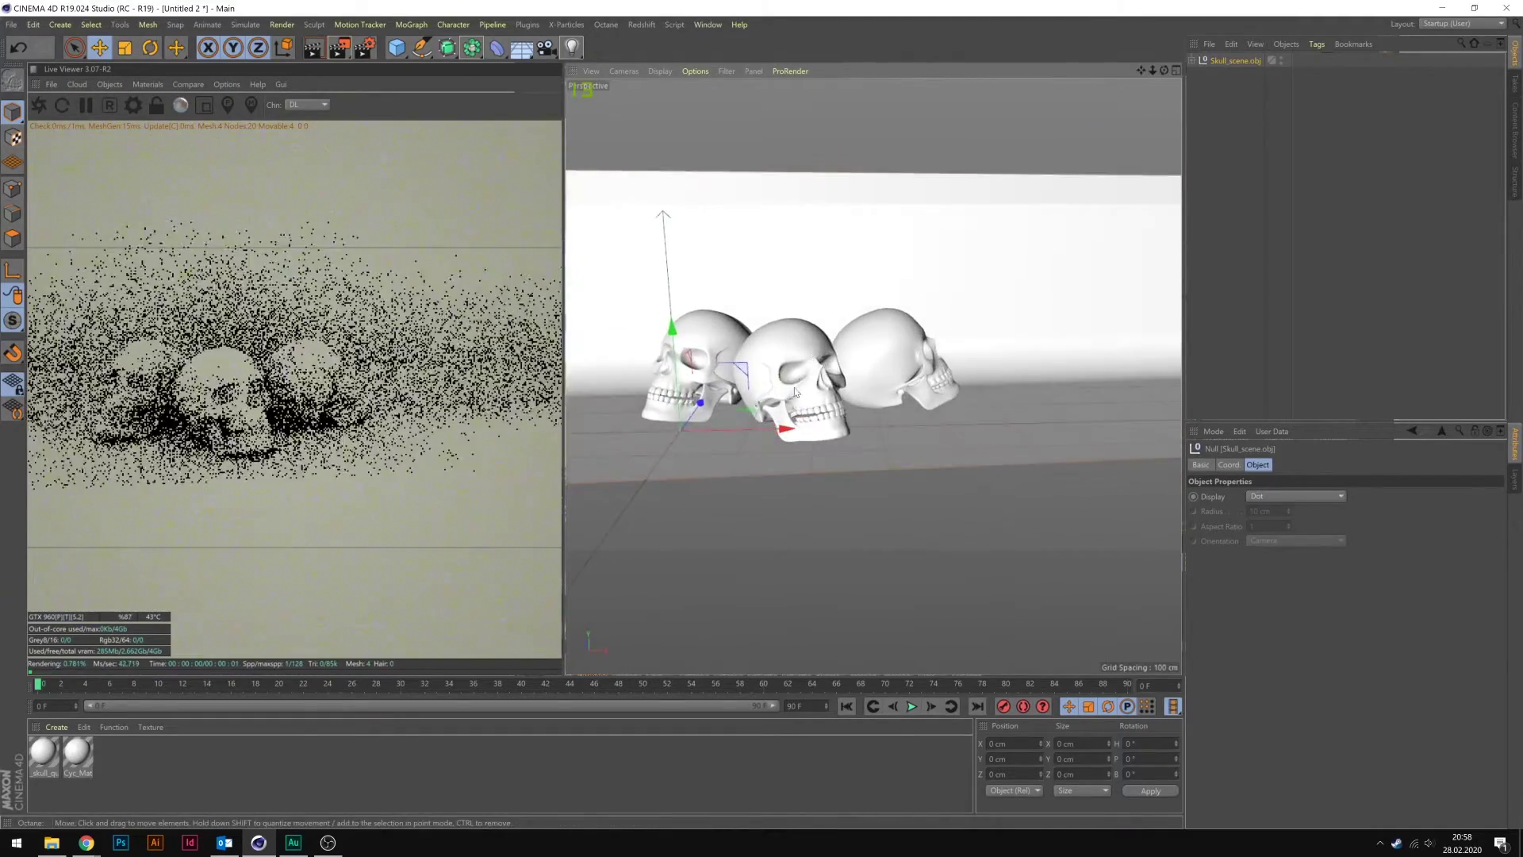
{"action": "middle_click_drag", "start_coordinate": [795, 392], "coordinate": [875, 349], "text": "alt"}
{"action": "right_click_drag", "start_coordinate": [875, 349], "coordinate": [931, 362], "text": "alt"}
{"action": "middle_click_drag", "start_coordinate": [931, 361], "coordinate": [952, 429], "text": "alt"}
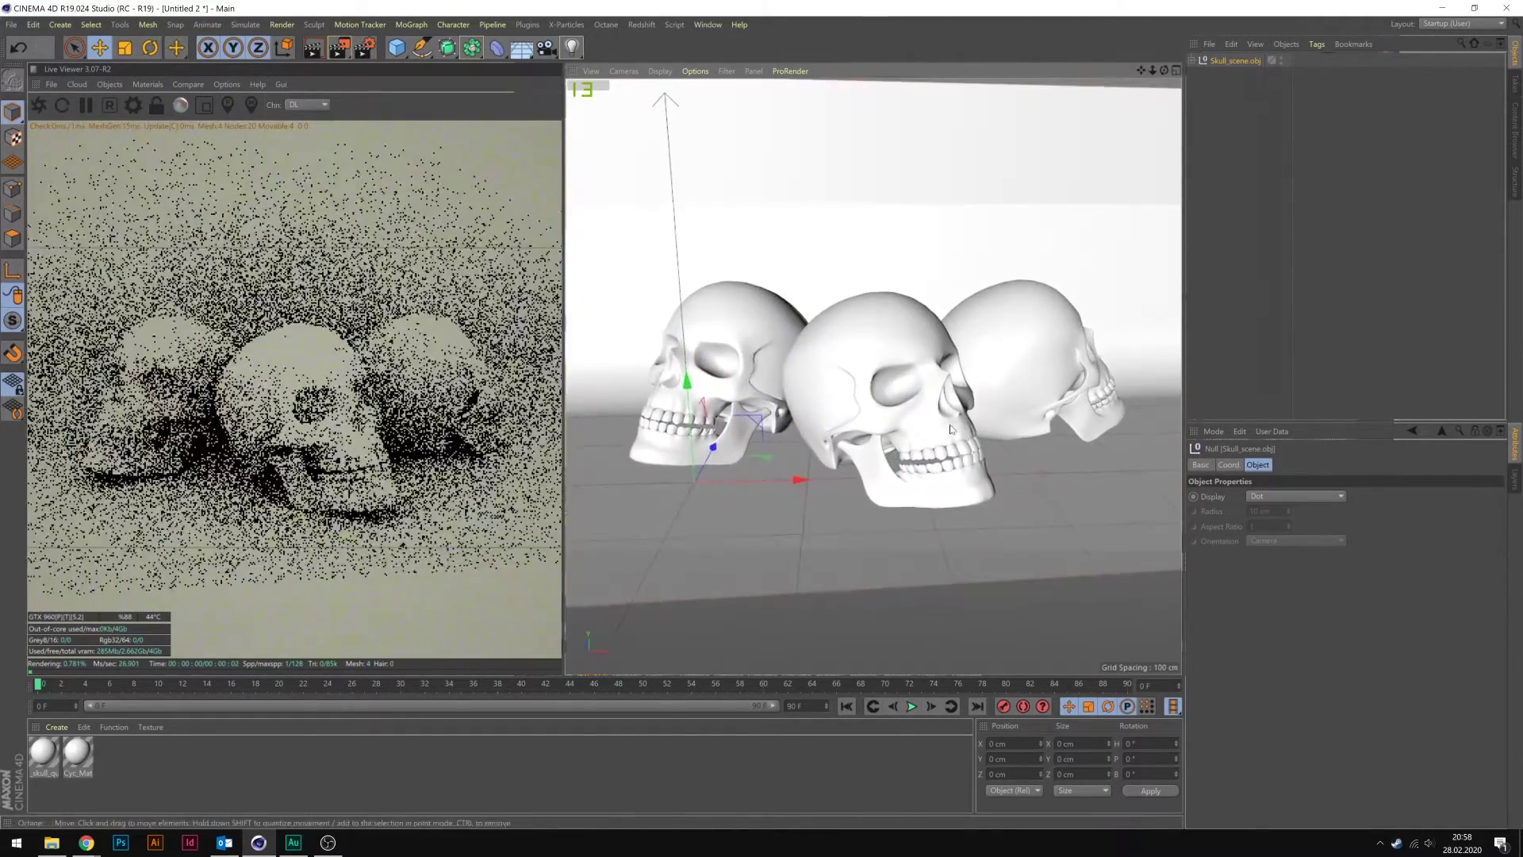
{"action": "right_click_drag", "start_coordinate": [950, 428], "coordinate": [960, 431], "text": "alt"}
{"action": "left_click", "coordinate": [934, 190]}
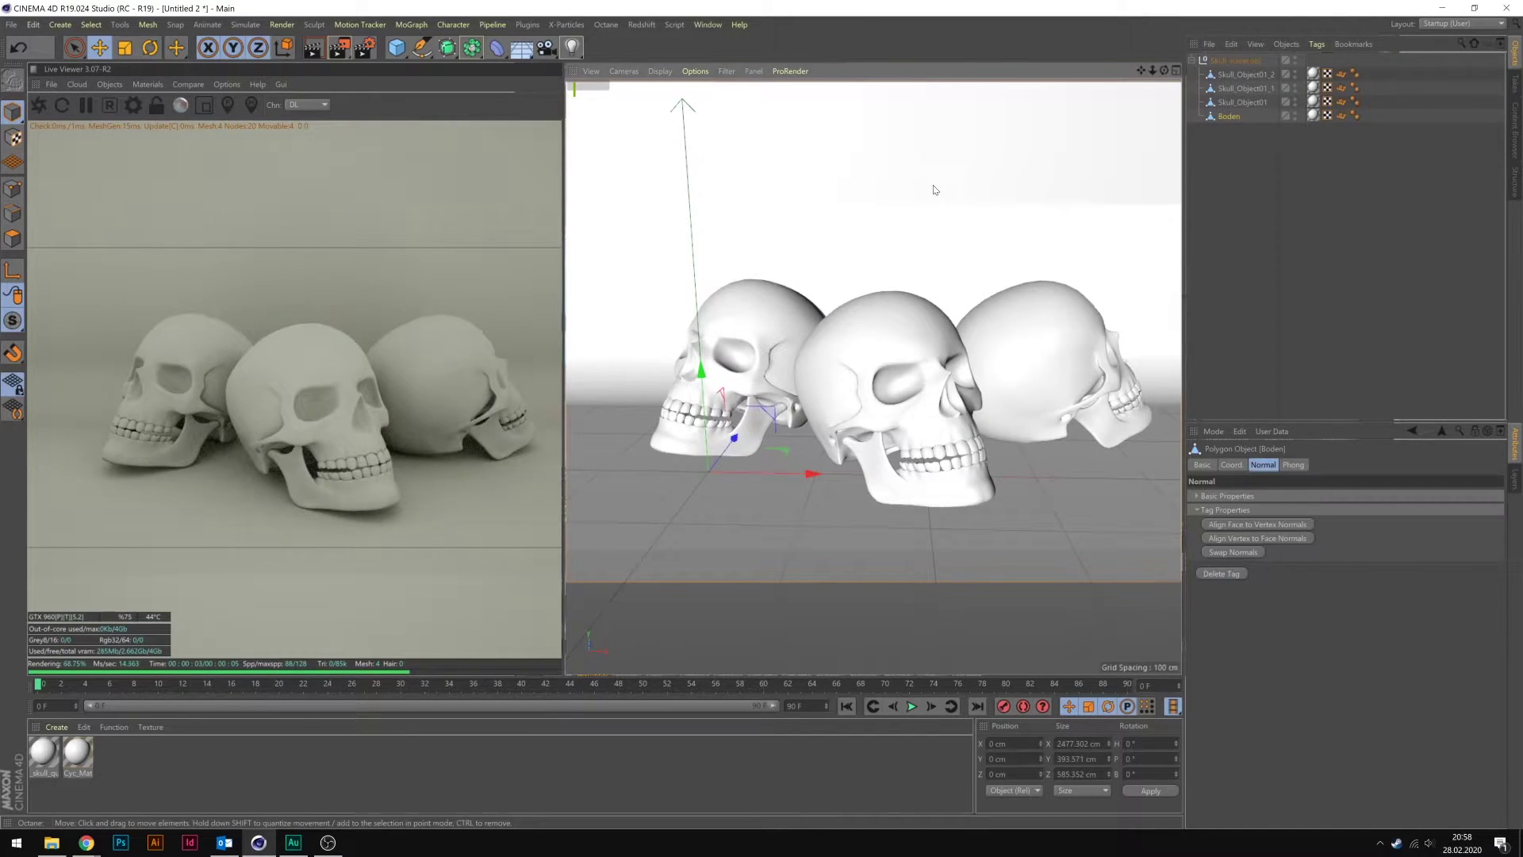
{"action": "key", "text": "Delete"}
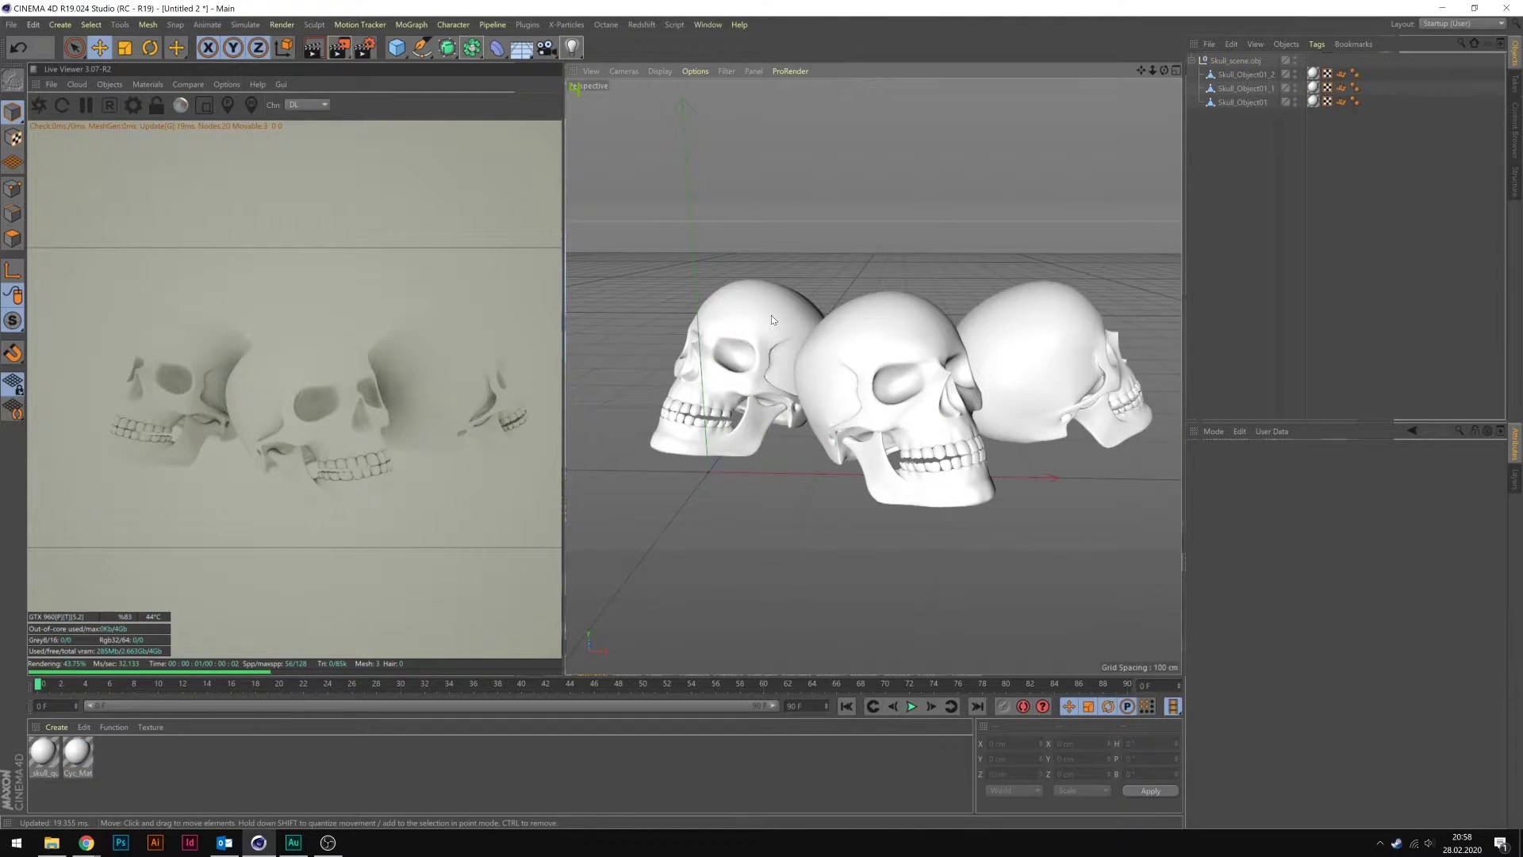
{"action": "left_click", "coordinate": [759, 318]}
{"action": "key", "text": "Delete"}
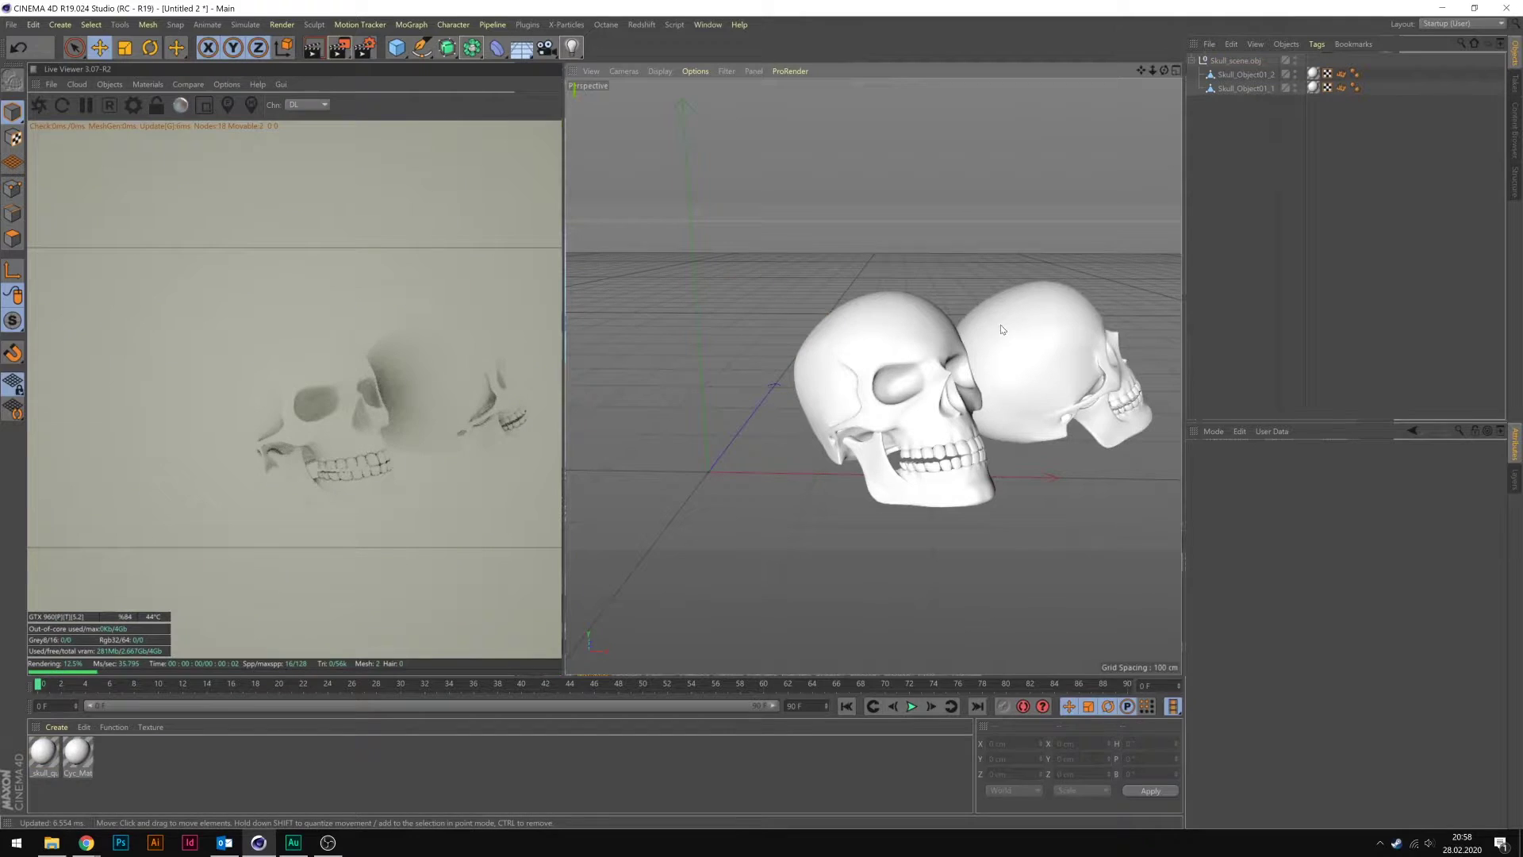
{"action": "left_click", "coordinate": [1002, 329]}
{"action": "key", "text": "Delete"}
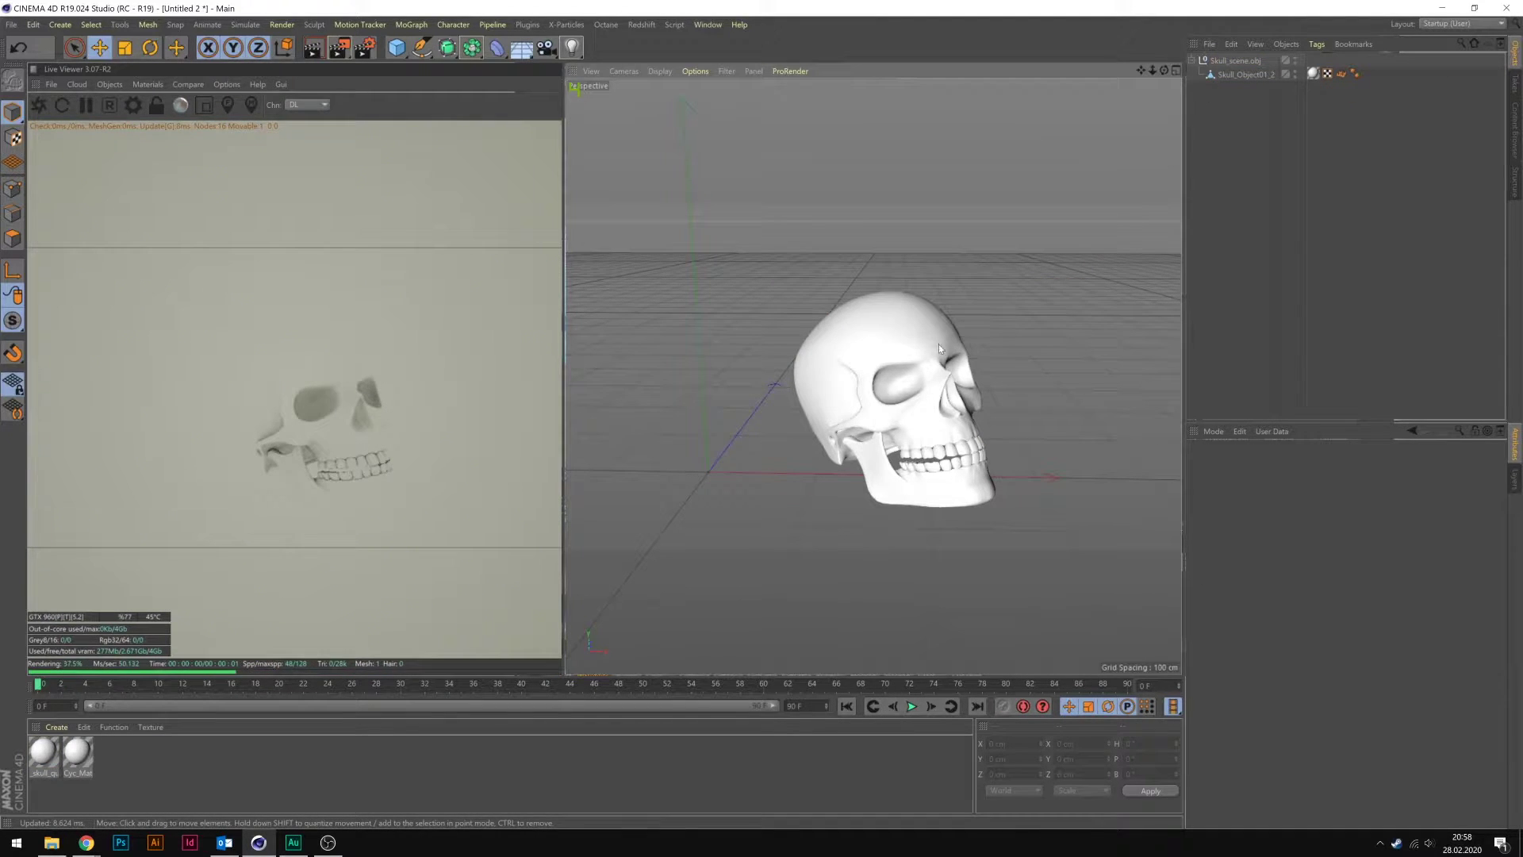
- Select the remaining skull, Skull_Object01_2, and frame it in the viewport
{"action": "left_click", "coordinate": [903, 334]}
{"action": "middle_click_drag", "start_coordinate": [1047, 374], "coordinate": [1003, 312], "text": "alt"}
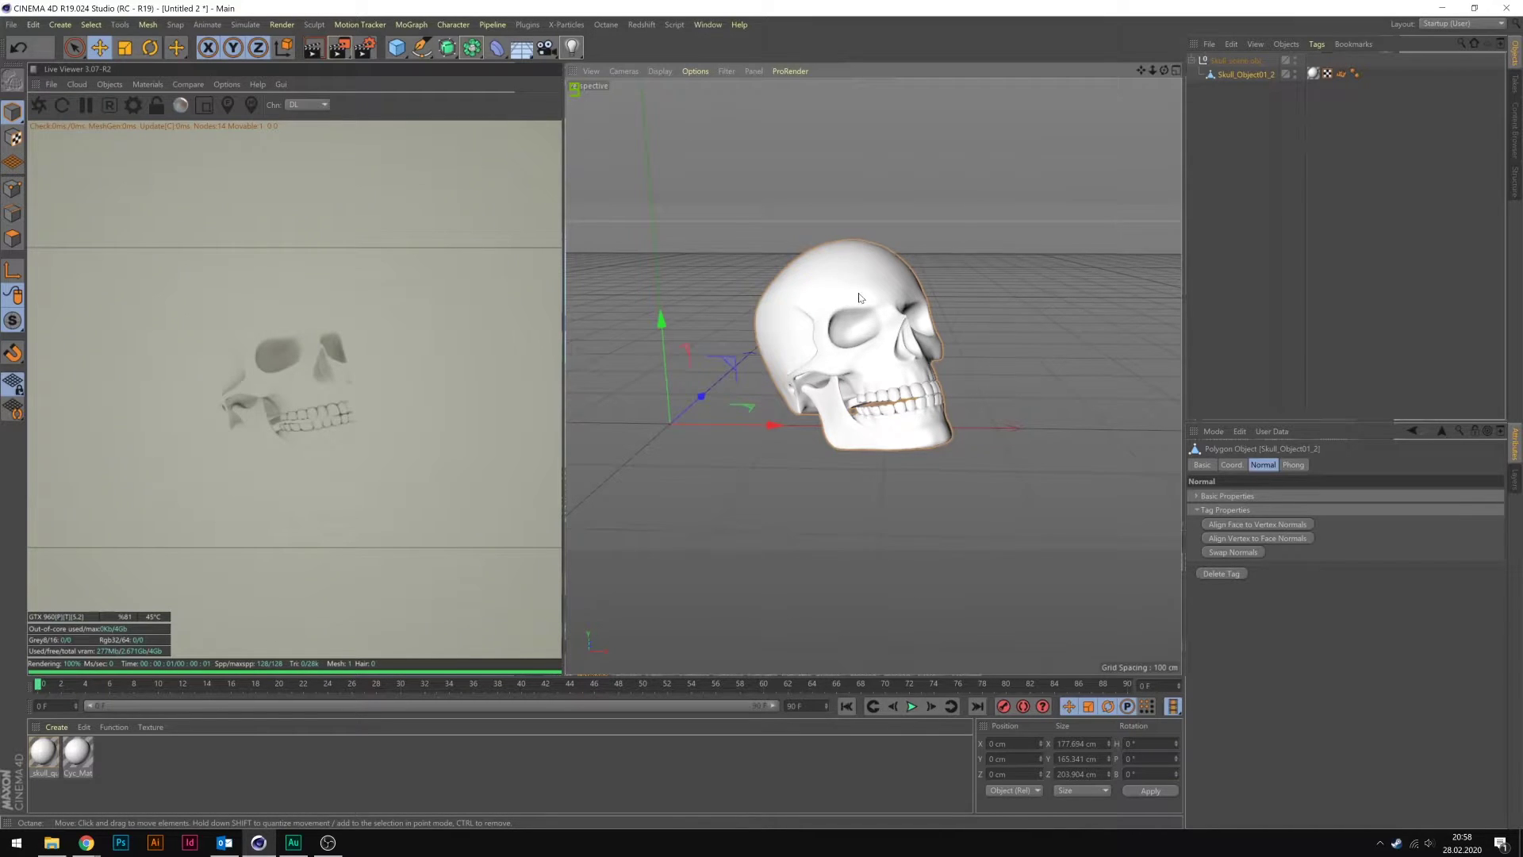
{"action": "middle_click_drag", "start_coordinate": [860, 298], "coordinate": [836, 328], "text": "alt"}
{"action": "left_click_drag", "start_coordinate": [836, 329], "coordinate": [834, 318], "text": "alt"}
{"action": "middle_click_drag", "start_coordinate": [834, 318], "coordinate": [880, 268], "text": "alt"}
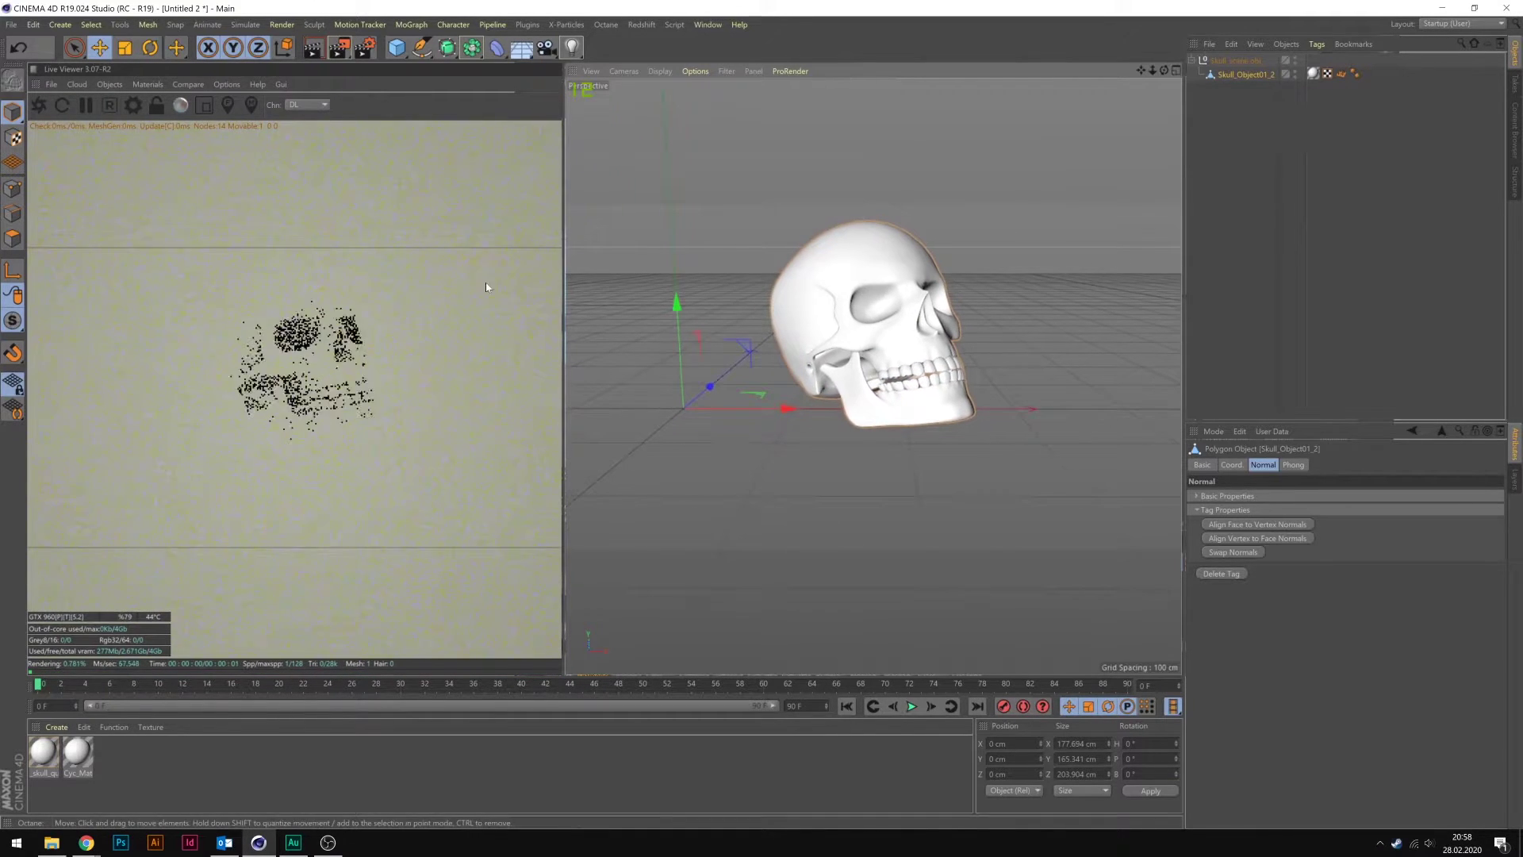
- With Enable Axis on, drag the pivot along X, Y and Z into the skull's centre
{"action": "left_click", "coordinate": [13, 272]}
{"action": "left_click_drag", "start_coordinate": [787, 409], "coordinate": [965, 412]}
{"action": "left_click_drag", "start_coordinate": [881, 307], "coordinate": [873, 228]}
{"action": "left_click_drag", "start_coordinate": [976, 331], "coordinate": [985, 331]}
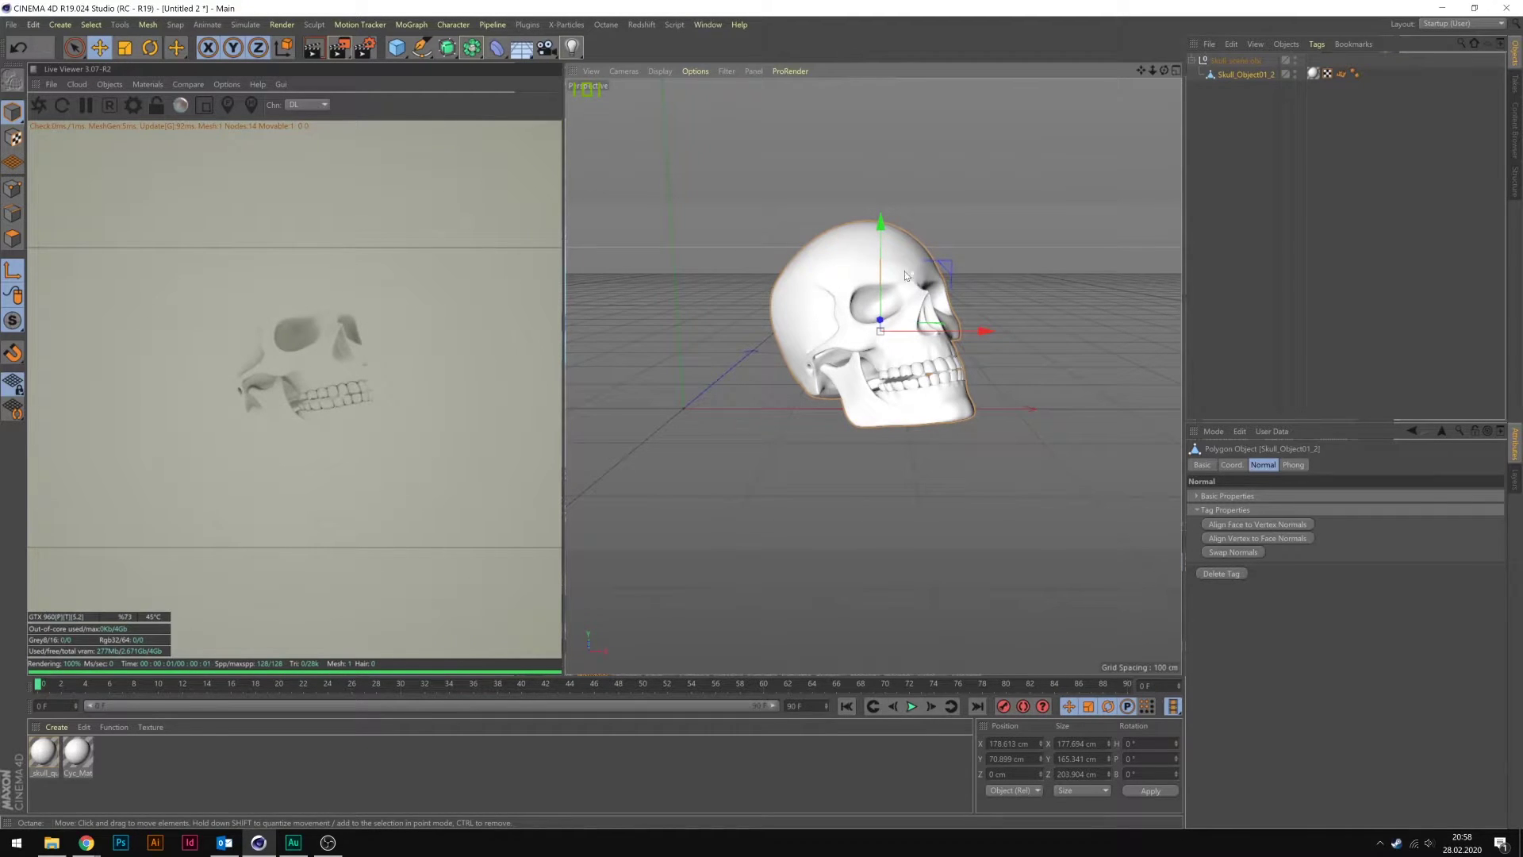
{"action": "left_click_drag", "start_coordinate": [934, 336], "coordinate": [967, 329], "text": "alt"}
{"action": "left_click_drag", "start_coordinate": [898, 213], "coordinate": [902, 196]}
{"action": "left_click_drag", "start_coordinate": [988, 315], "coordinate": [954, 236]}
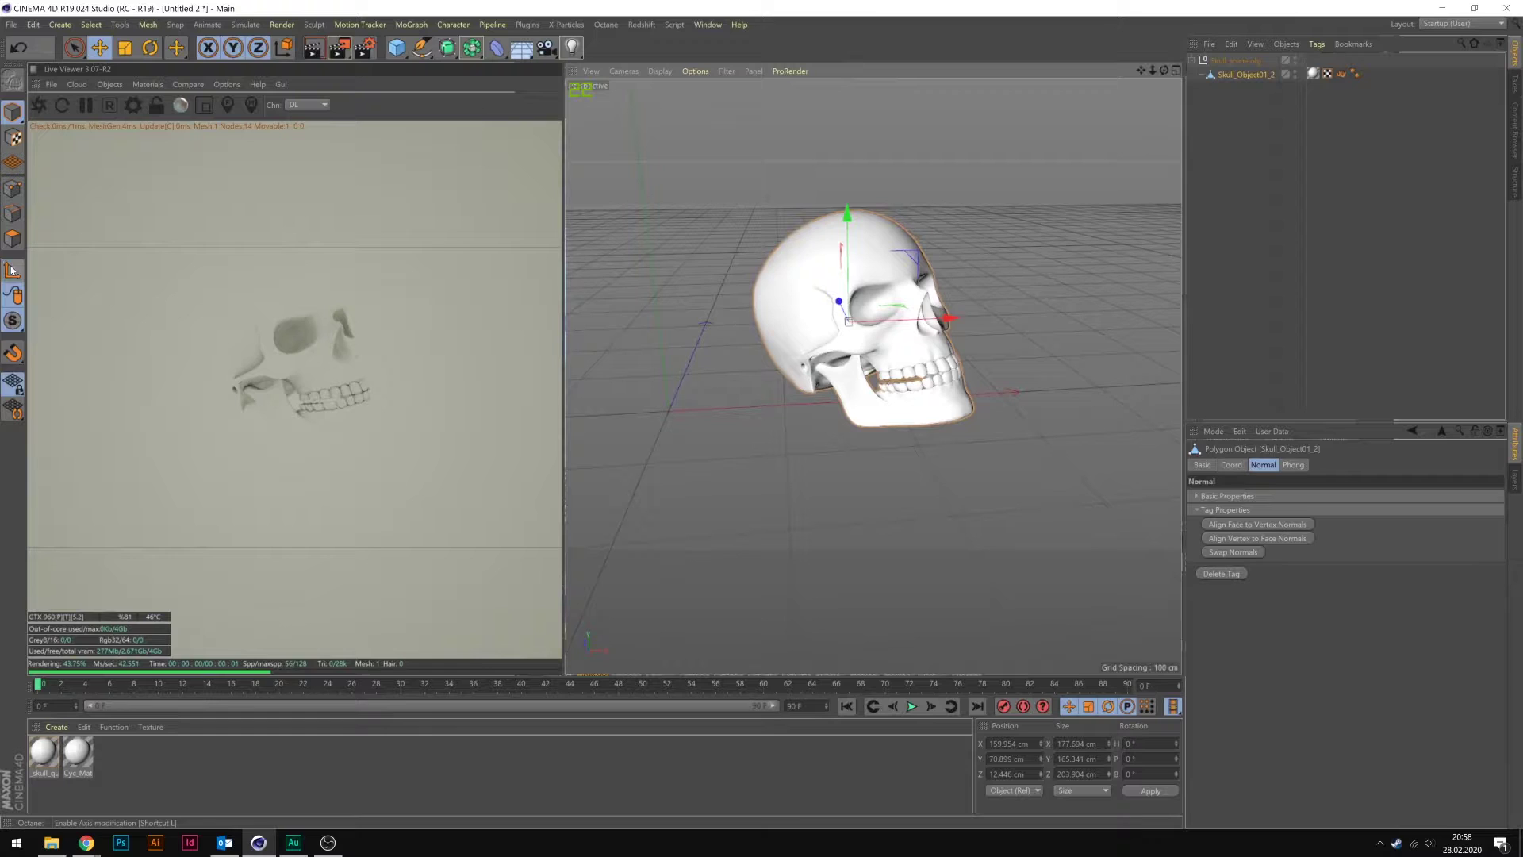
- Rotate the skull into a side-profile pose and view it from the side
{"action": "key", "text": "r"}
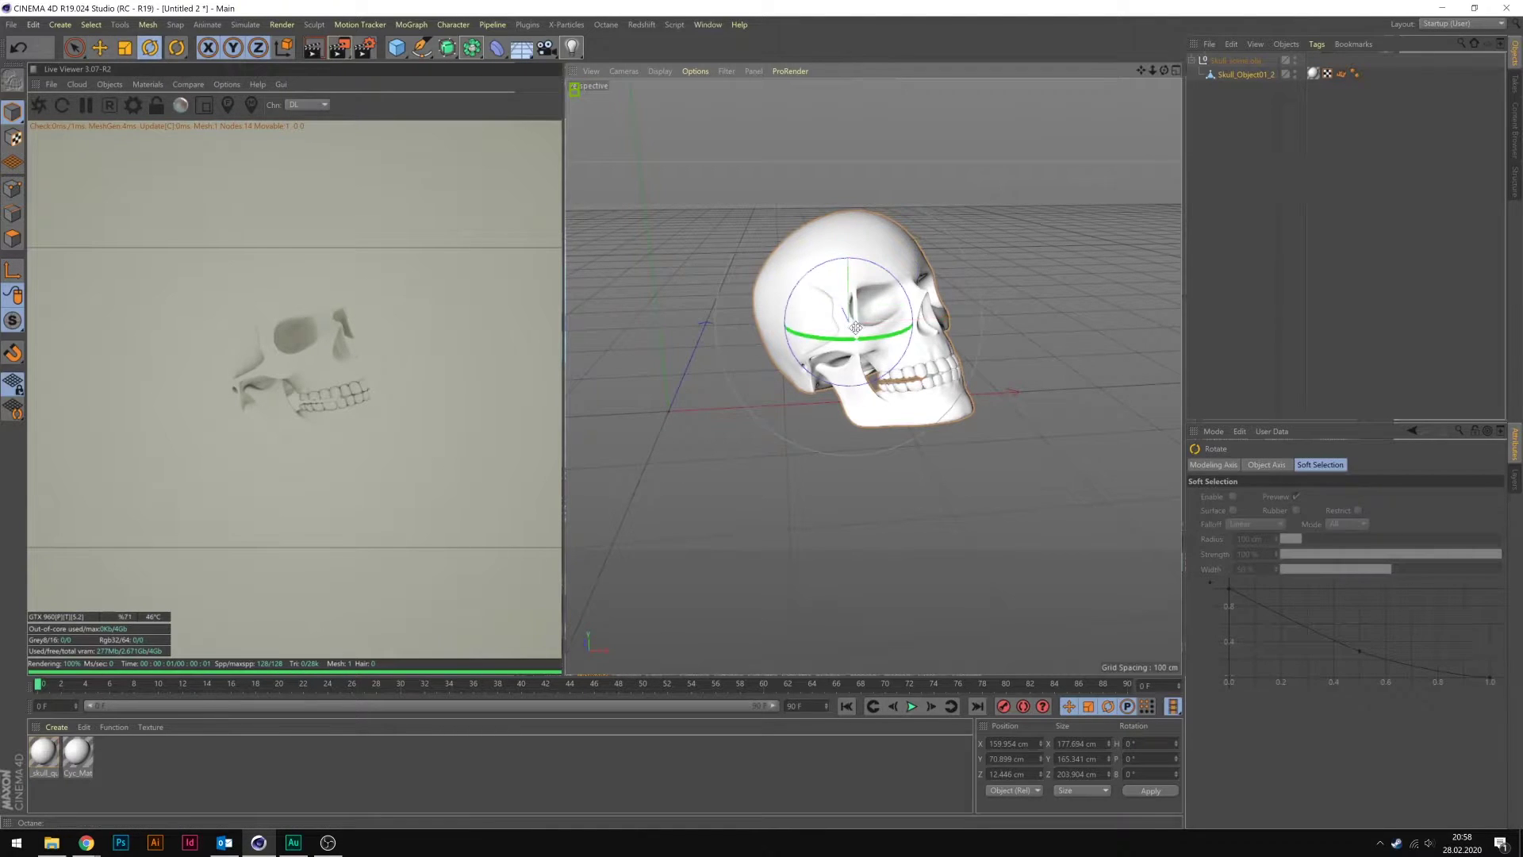
{"action": "left_click_drag", "start_coordinate": [890, 324], "coordinate": [842, 350]}
{"action": "middle_click_drag", "start_coordinate": [955, 412], "coordinate": [920, 349], "text": "alt"}
{"action": "left_click_drag", "start_coordinate": [920, 349], "coordinate": [867, 348], "text": "alt"}
{"action": "middle_click_drag", "start_coordinate": [866, 348], "coordinate": [955, 360], "text": "alt"}
{"action": "left_click_drag", "start_coordinate": [850, 319], "coordinate": [1025, 305]}
{"action": "middle_click_drag", "start_coordinate": [827, 350], "coordinate": [827, 374], "text": "alt"}
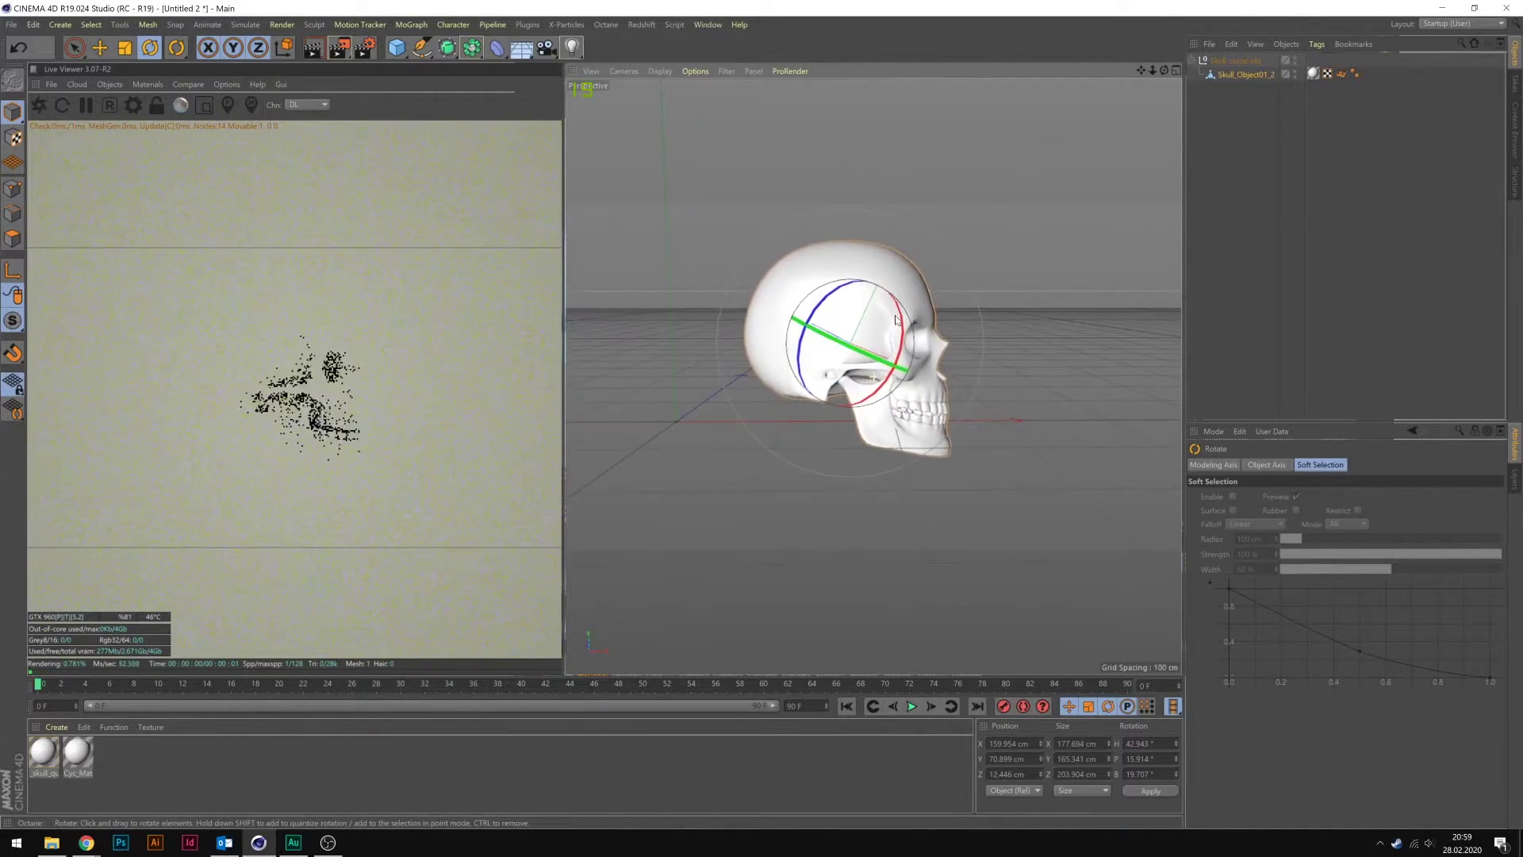
{"action": "right_click_drag", "start_coordinate": [827, 374], "coordinate": [893, 317], "text": "alt"}
{"action": "middle_click_drag", "start_coordinate": [908, 345], "coordinate": [914, 310], "text": "alt"}
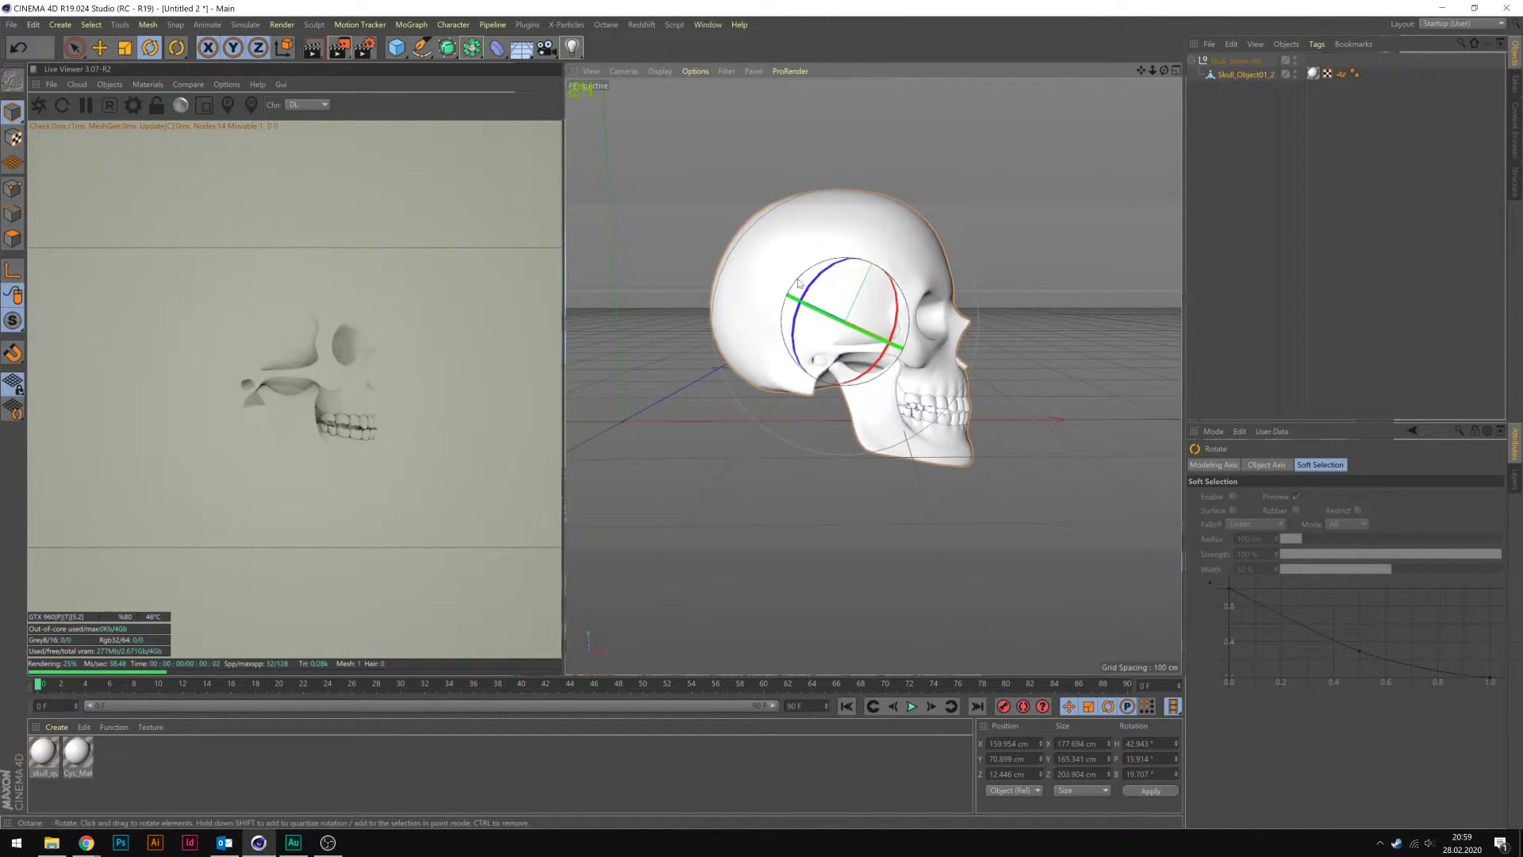
- Zero the pivot's P and B rotation, then tilt the skull to about -6.3° bank
{"action": "left_click", "coordinate": [6, 273]}
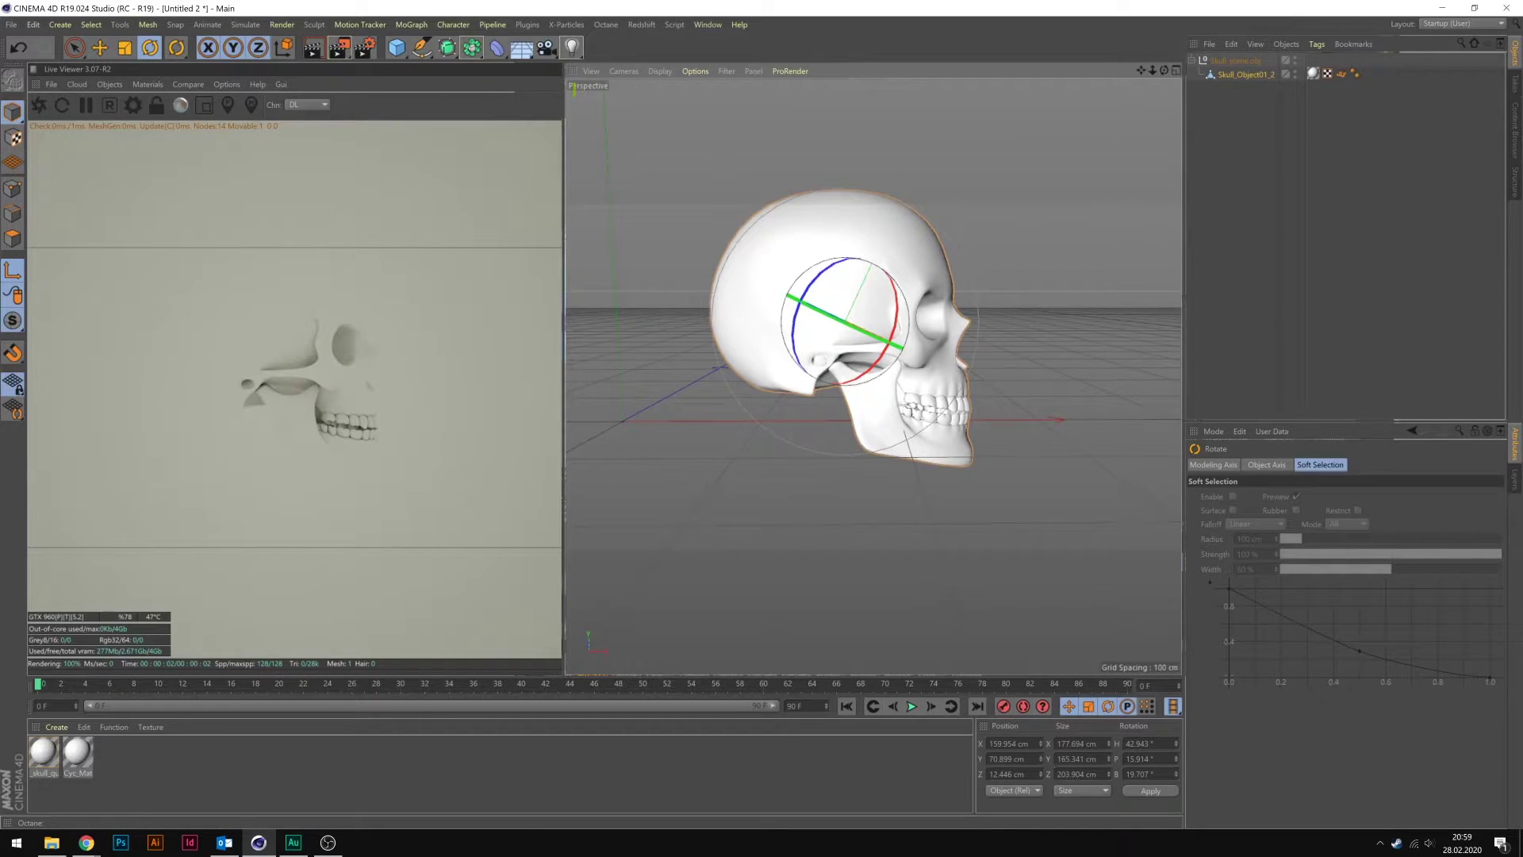
{"action": "left_click", "coordinate": [1150, 743]}
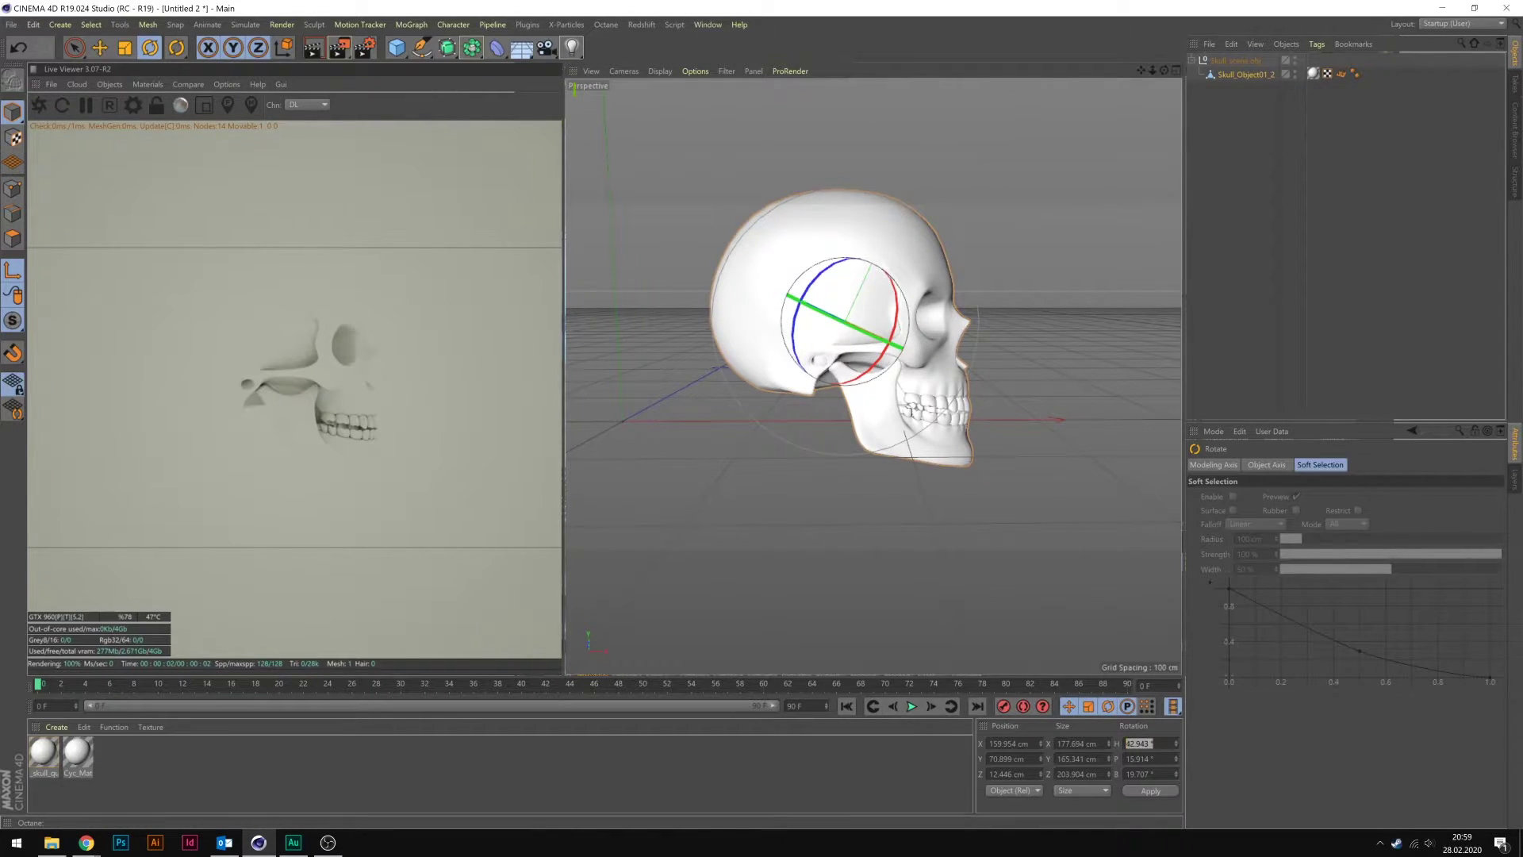
{"action": "type", "text": "00"}
{"action": "key", "text": "Tab"}
{"action": "type", "text": "0"}
{"action": "left_click", "coordinate": [1143, 791]}
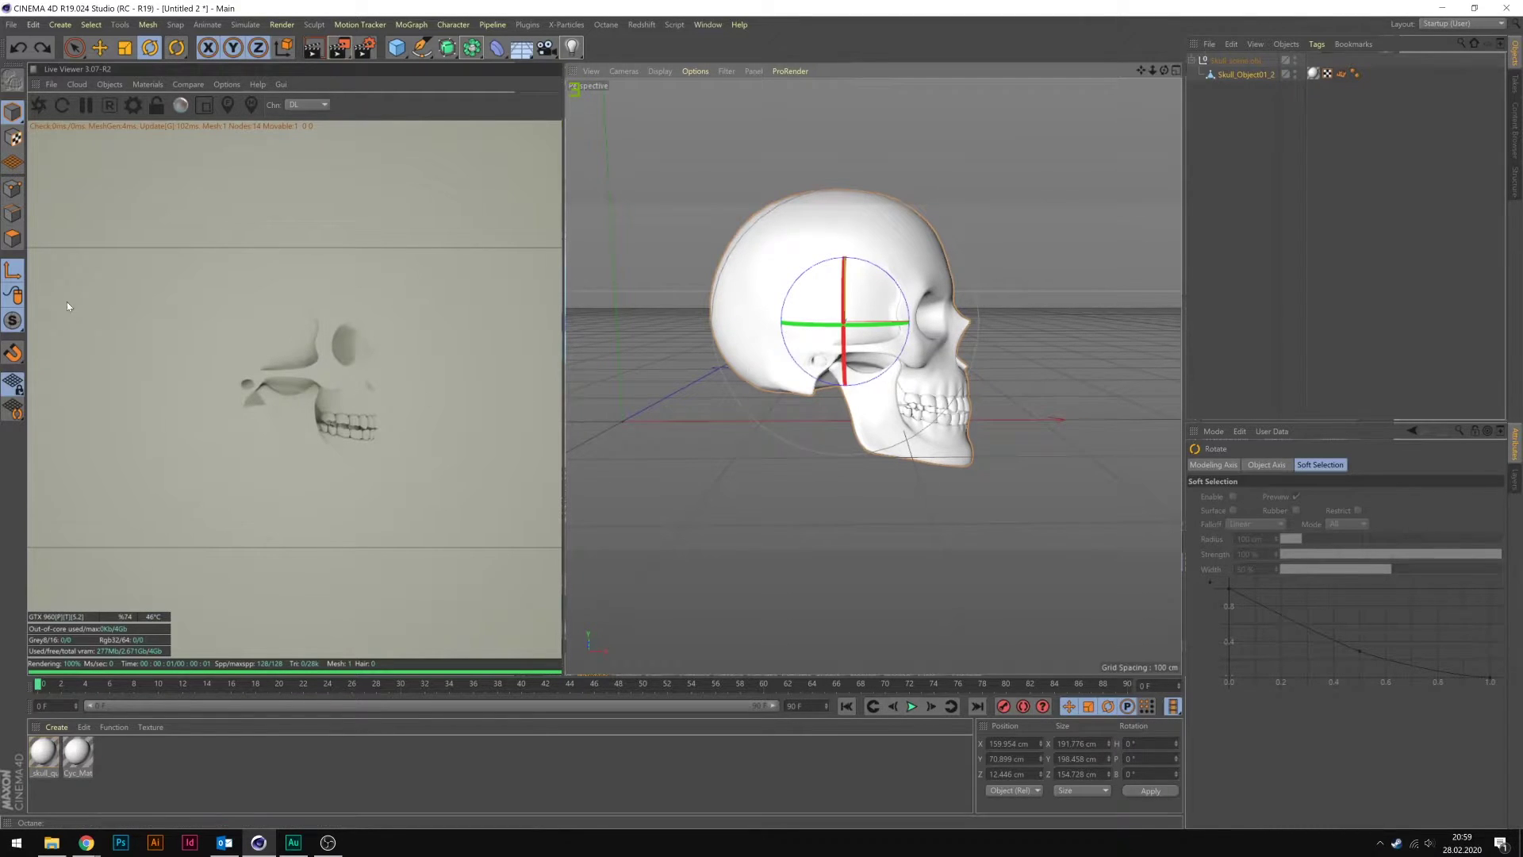
{"action": "left_click", "coordinate": [13, 271]}
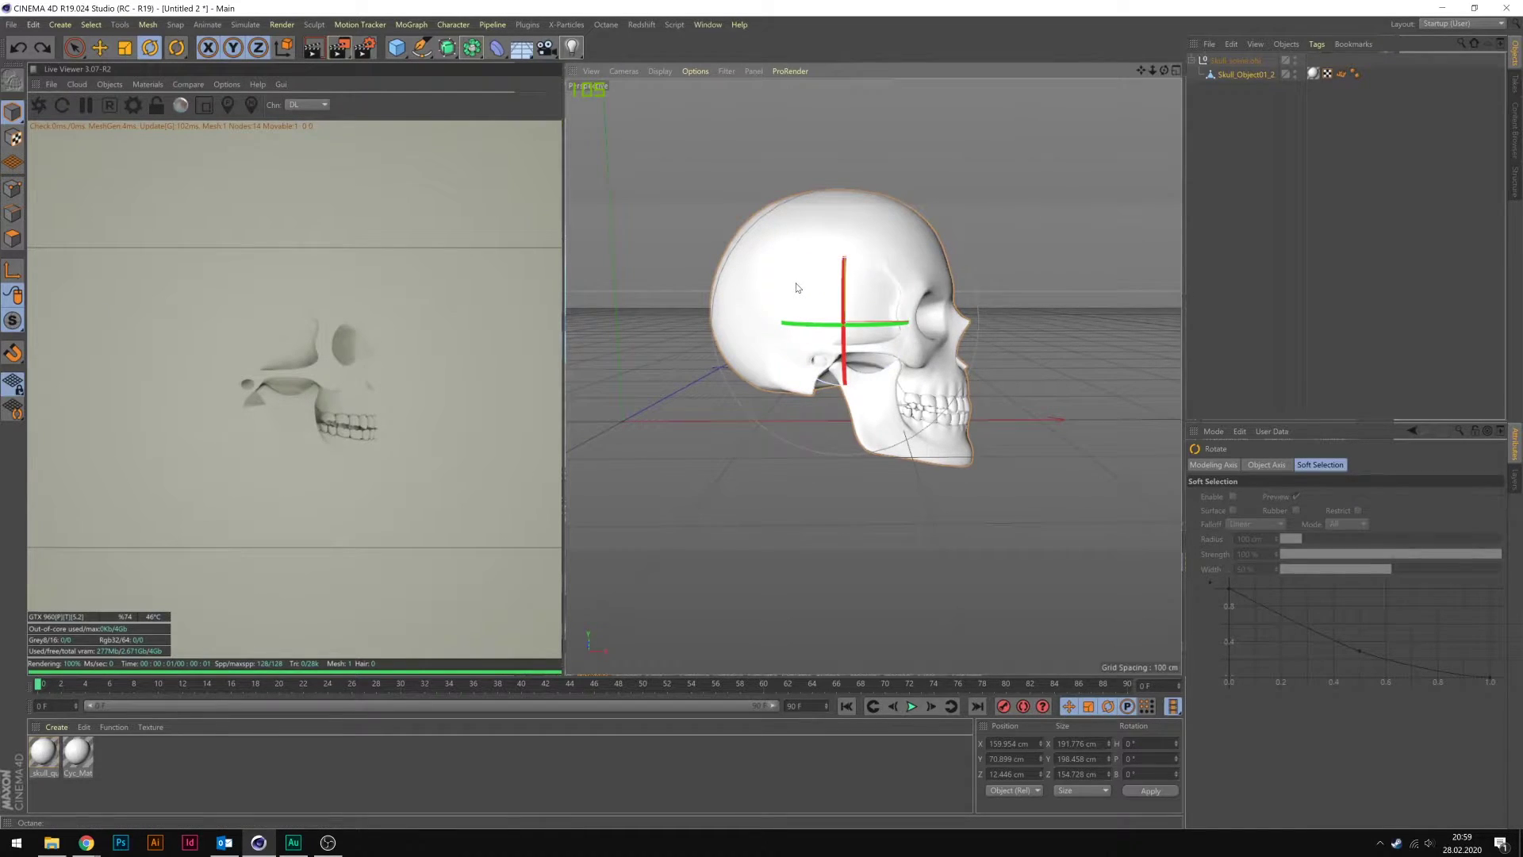
{"action": "mouse_move", "coordinate": [796, 287]}
{"action": "left_mouse_down"}
{"action": "mouse_move", "coordinate": [787, 317]}
{"action": "mouse_move", "coordinate": [793, 295]}
{"action": "left_mouse_up"}
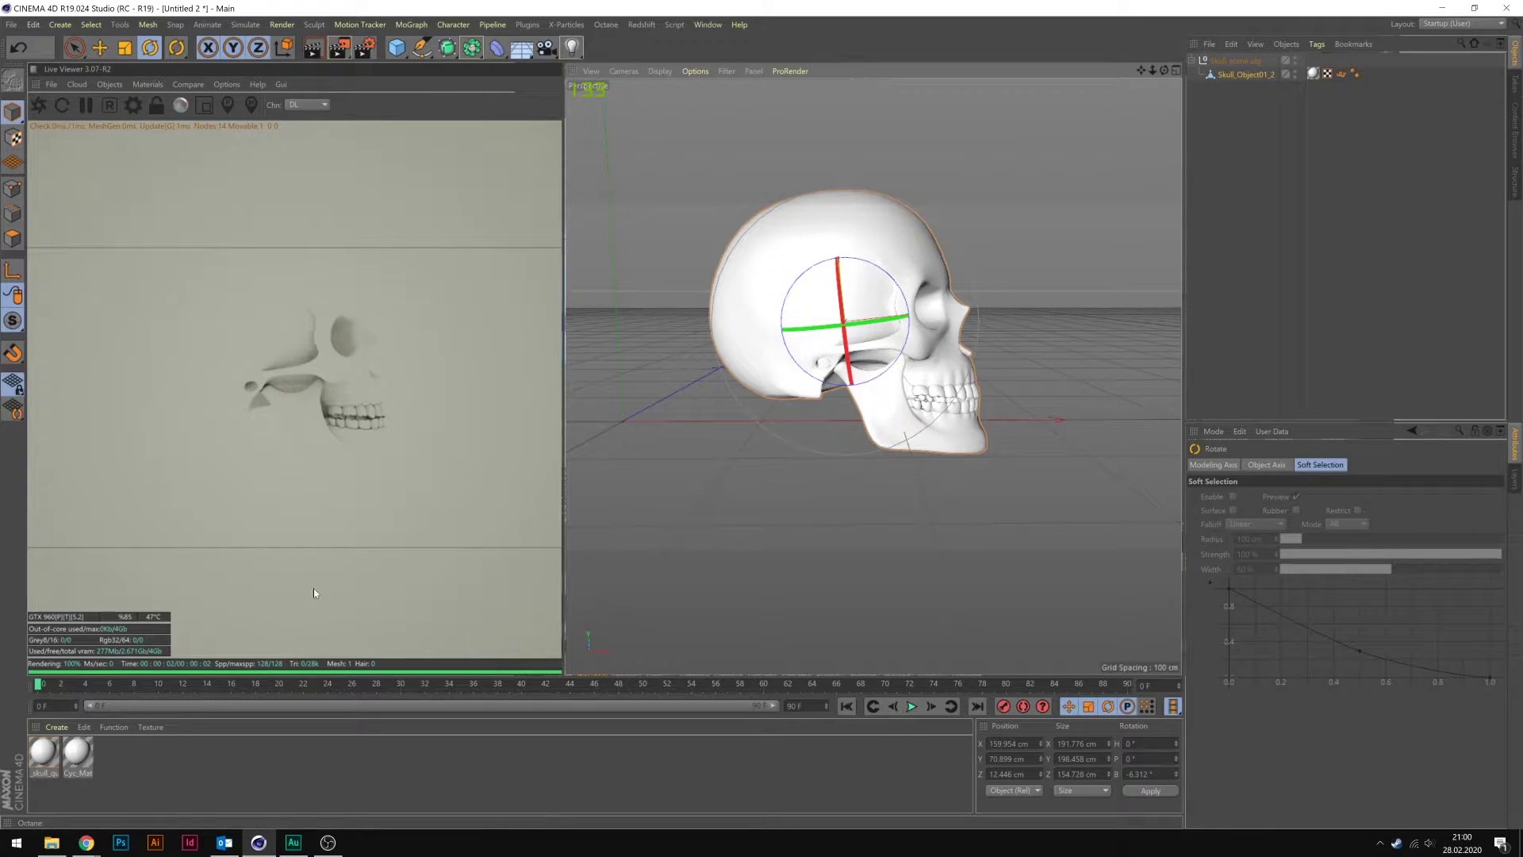
- Load the saved materials and apply the Diamond material to the skull
{"action": "left_click", "coordinate": [58, 727]}
{"action": "left_click", "coordinate": [89, 639]}
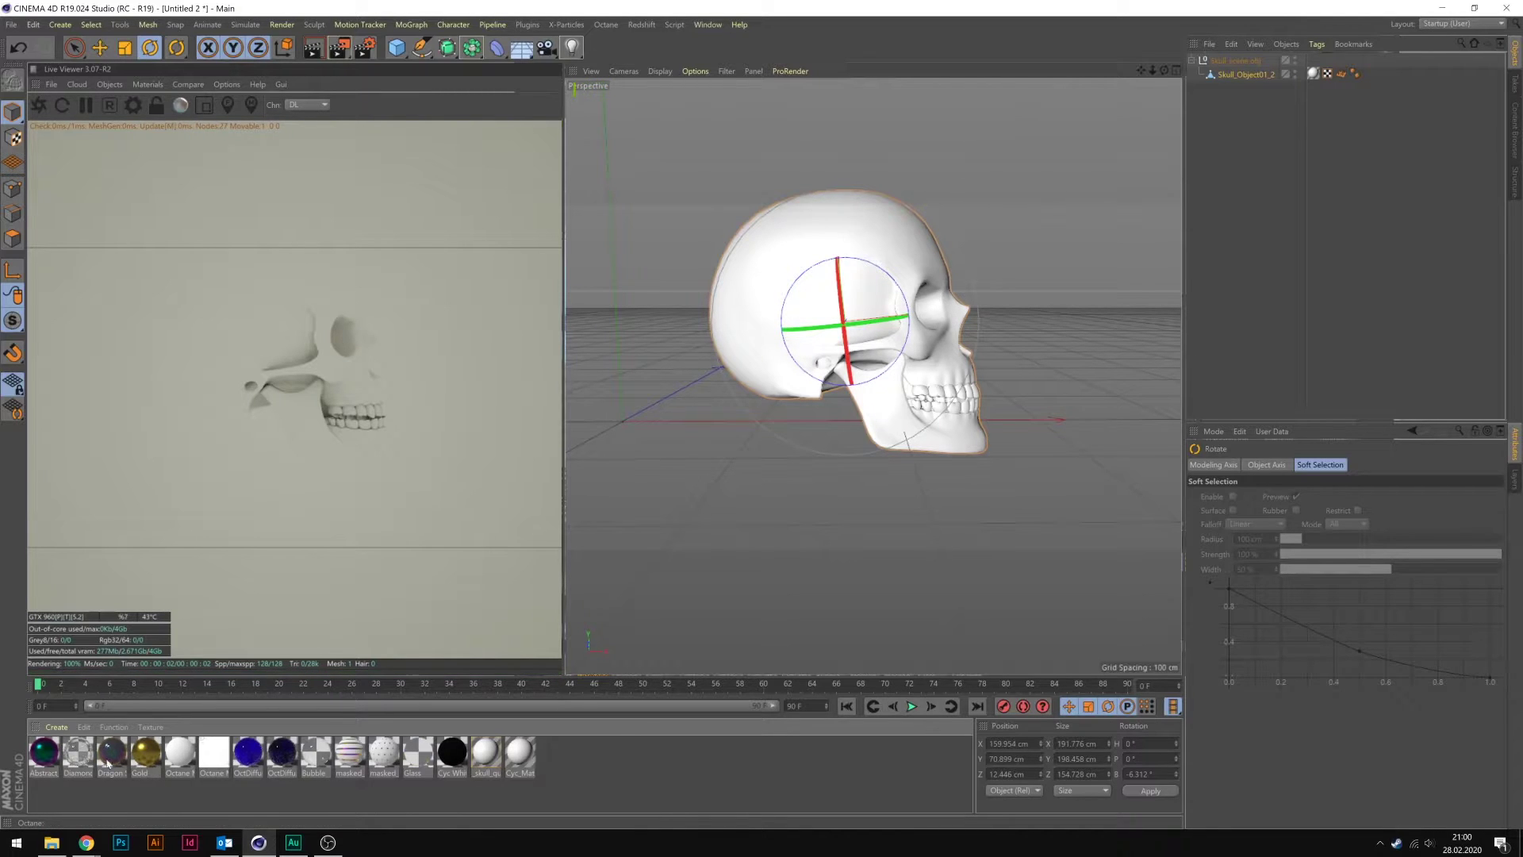
{"action": "left_click", "coordinate": [80, 754]}
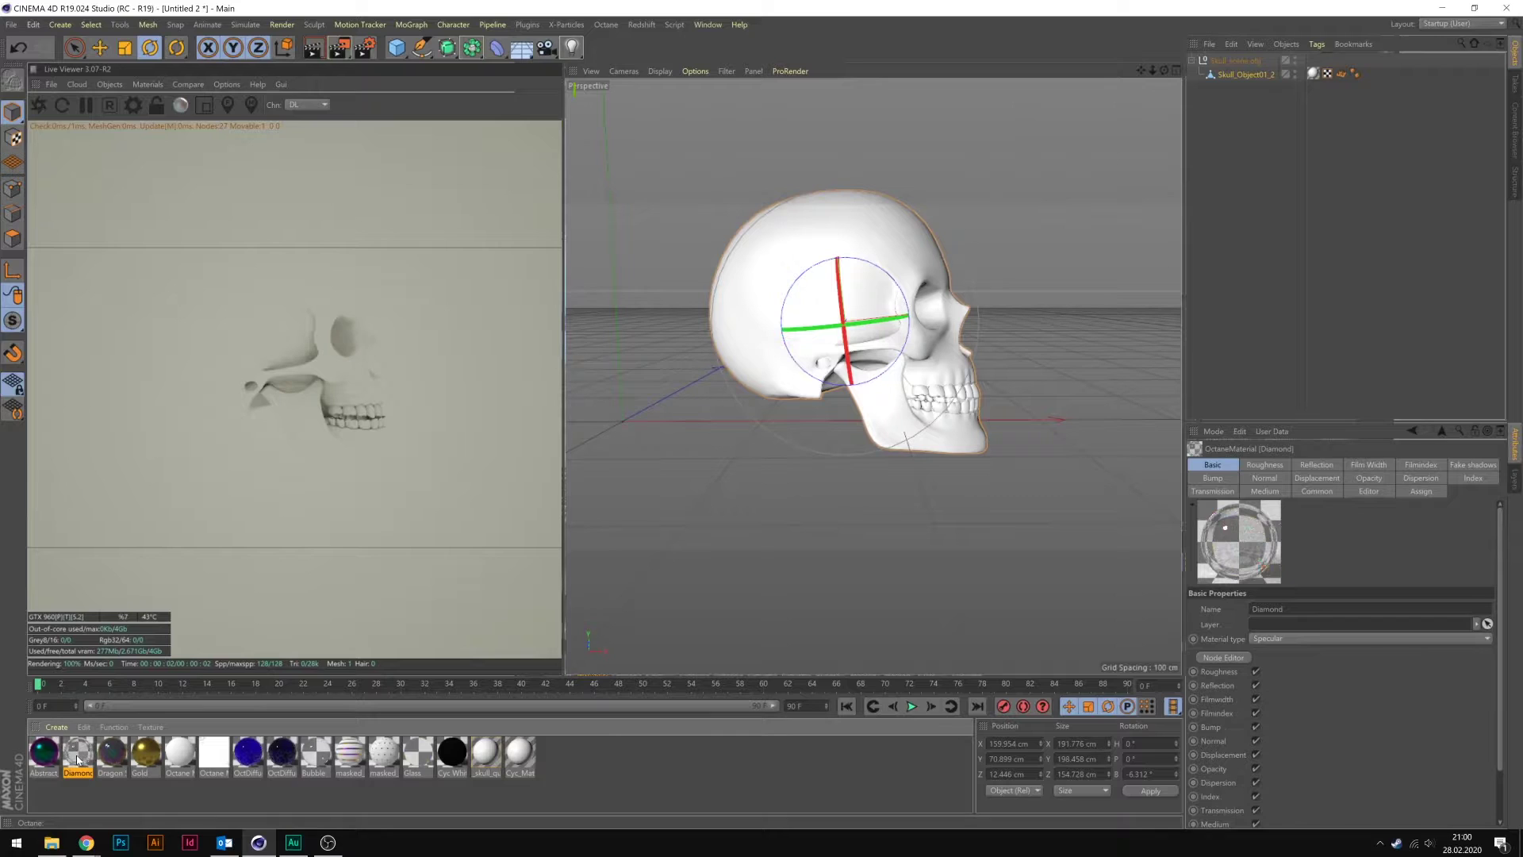
{"action": "left_click_drag", "start_coordinate": [120, 704], "coordinate": [1244, 62]}
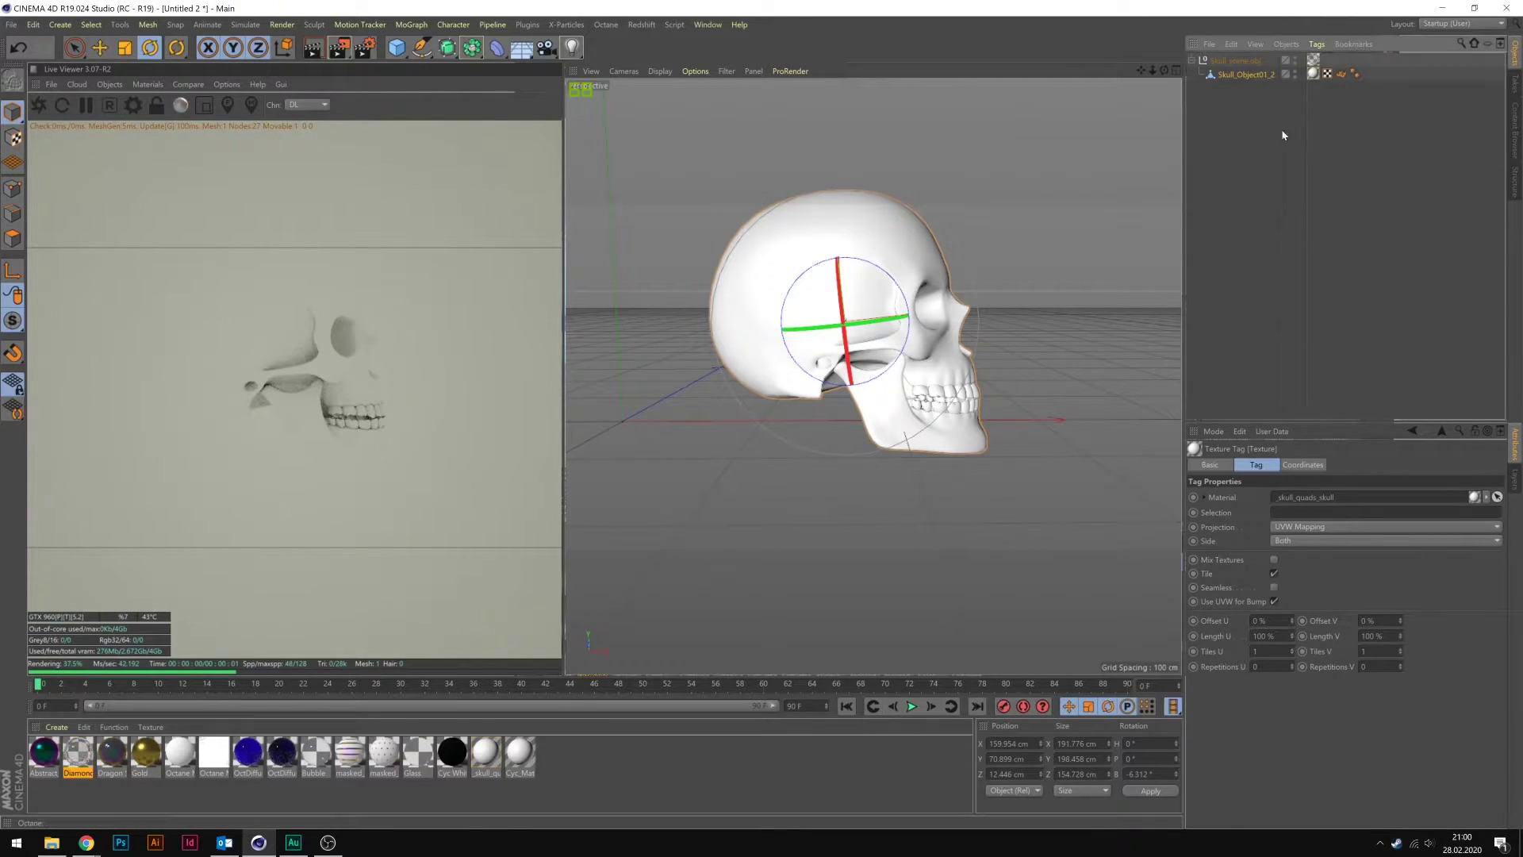
{"action": "left_click", "coordinate": [1287, 161]}
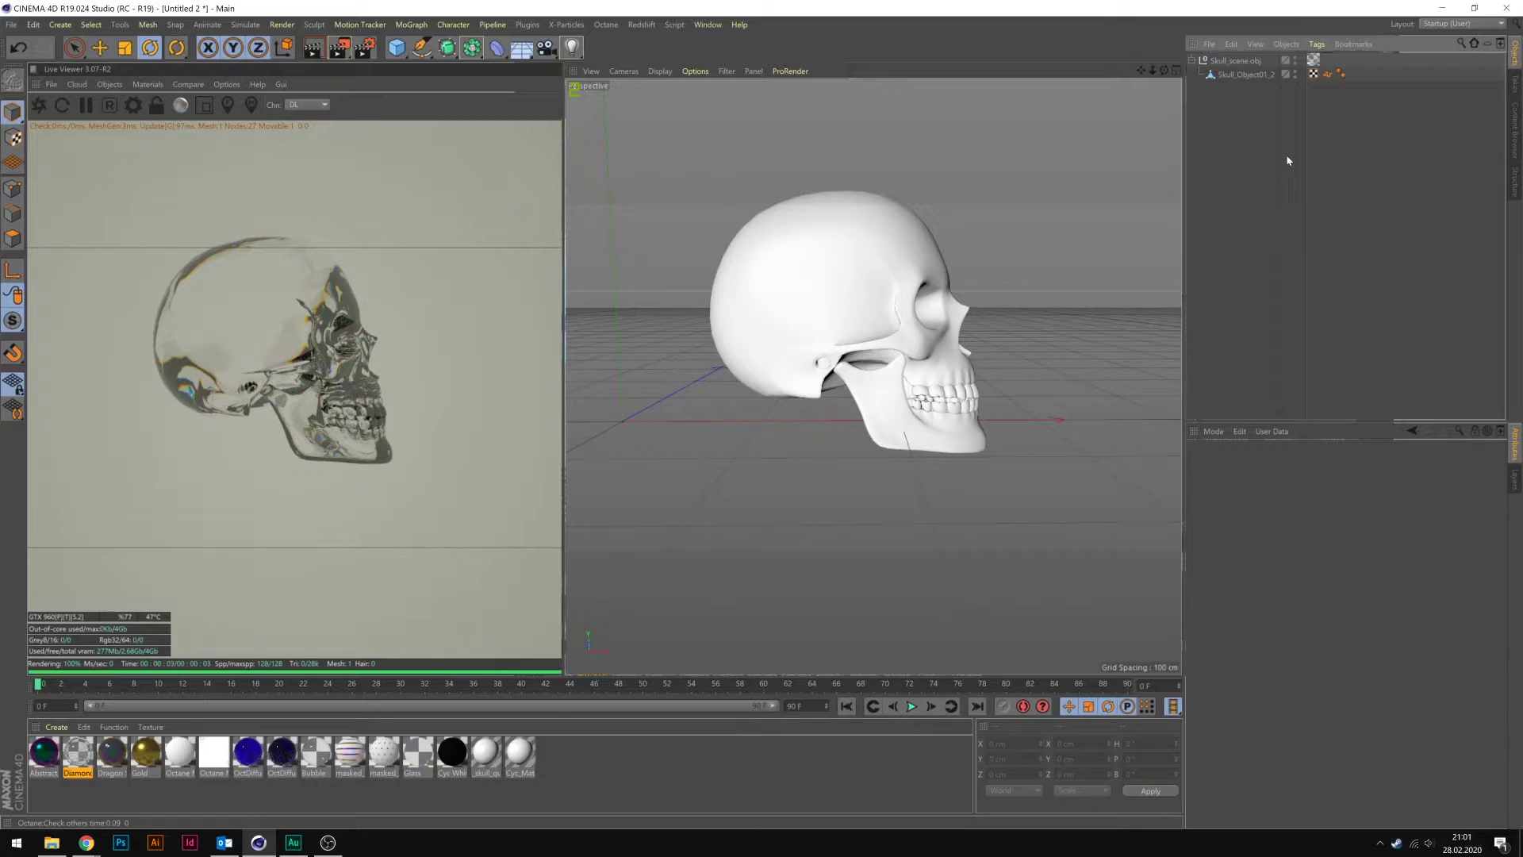
- Move the Diamond tag onto Skull_Object01_2, unparent it, and delete the empty Skull_scene.obj null
{"action": "left_click", "coordinate": [1313, 73]}
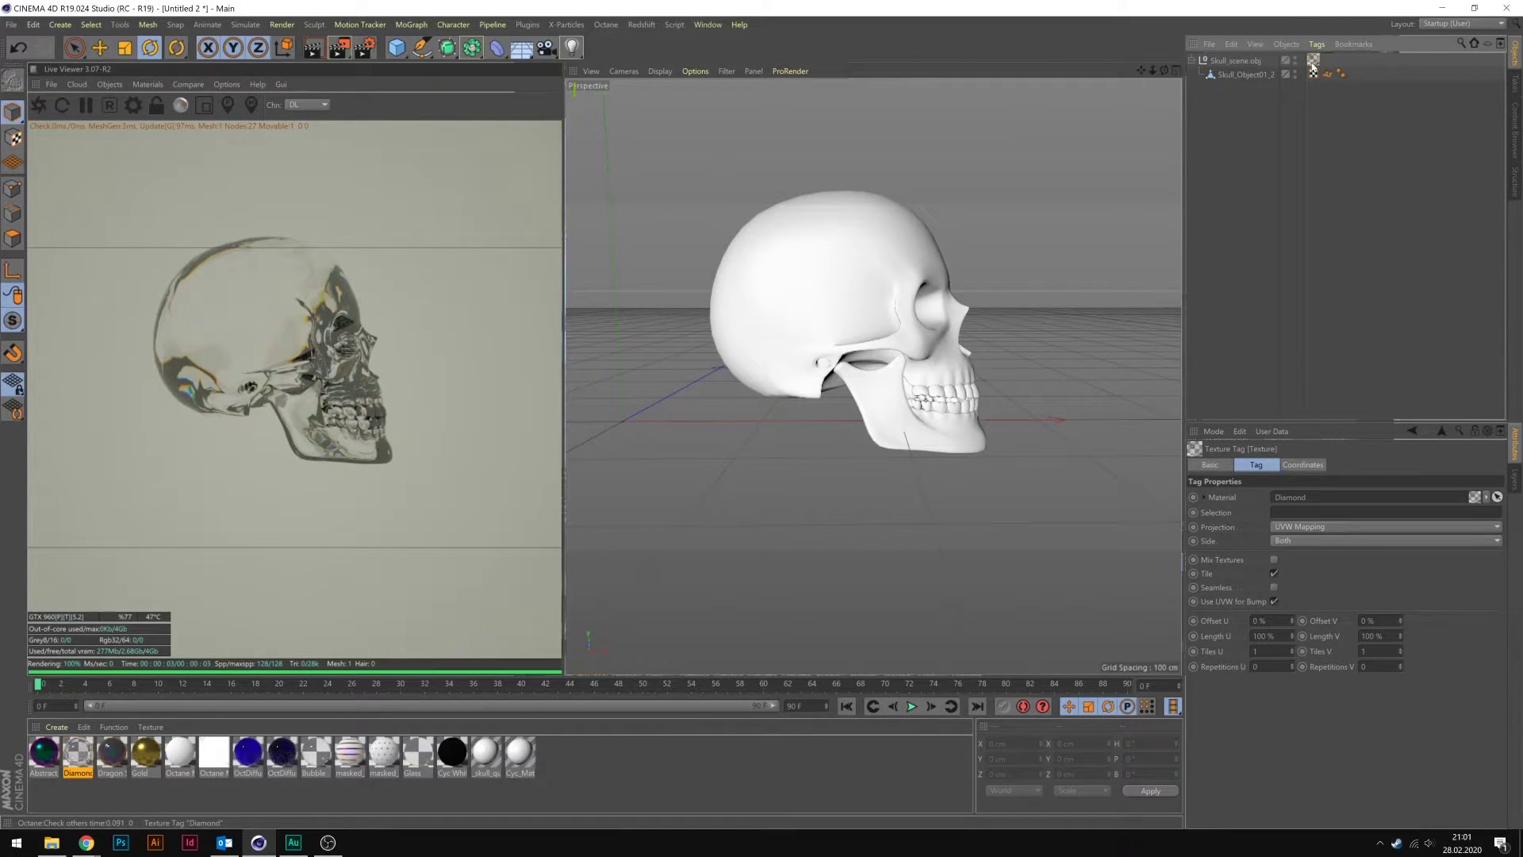
{"action": "left_click_drag", "start_coordinate": [1313, 75], "coordinate": [1314, 74]}
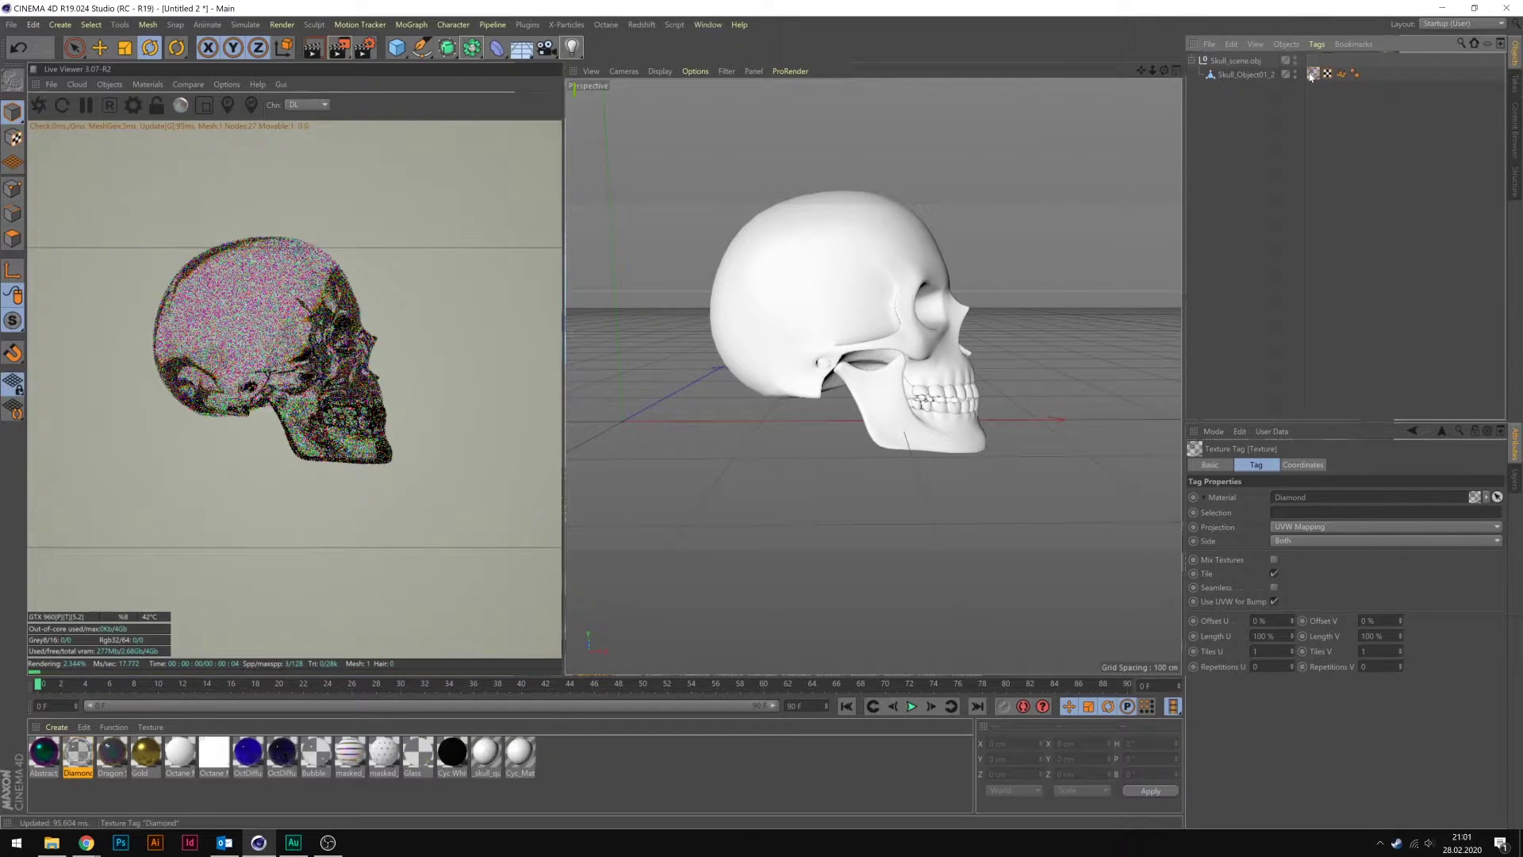
{"action": "left_click_drag", "start_coordinate": [1230, 107], "coordinate": [1231, 105]}
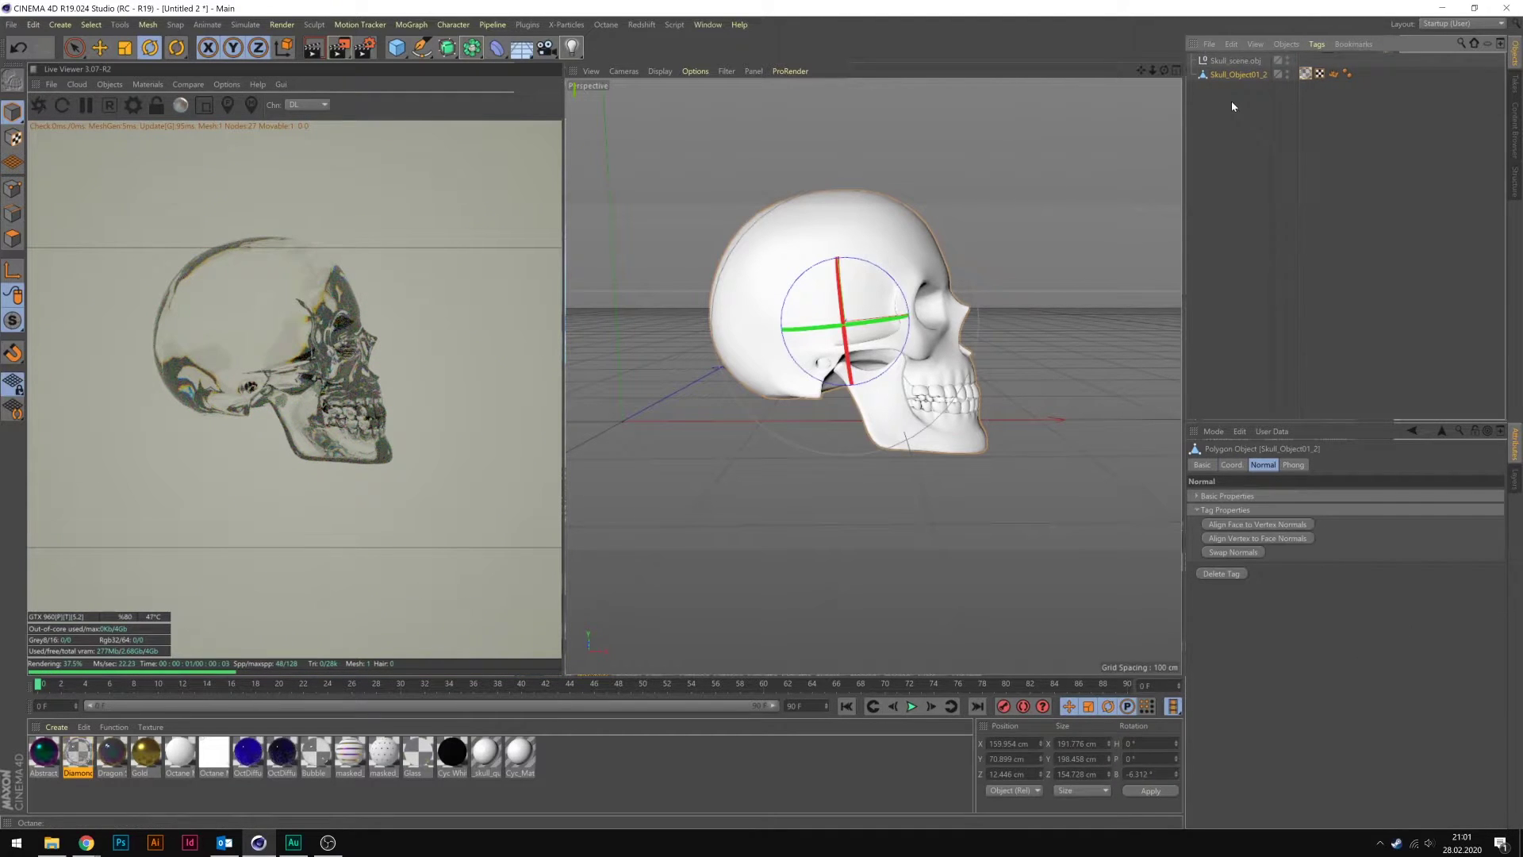
{"action": "left_click", "coordinate": [1235, 61]}
{"action": "key", "text": "Delete"}
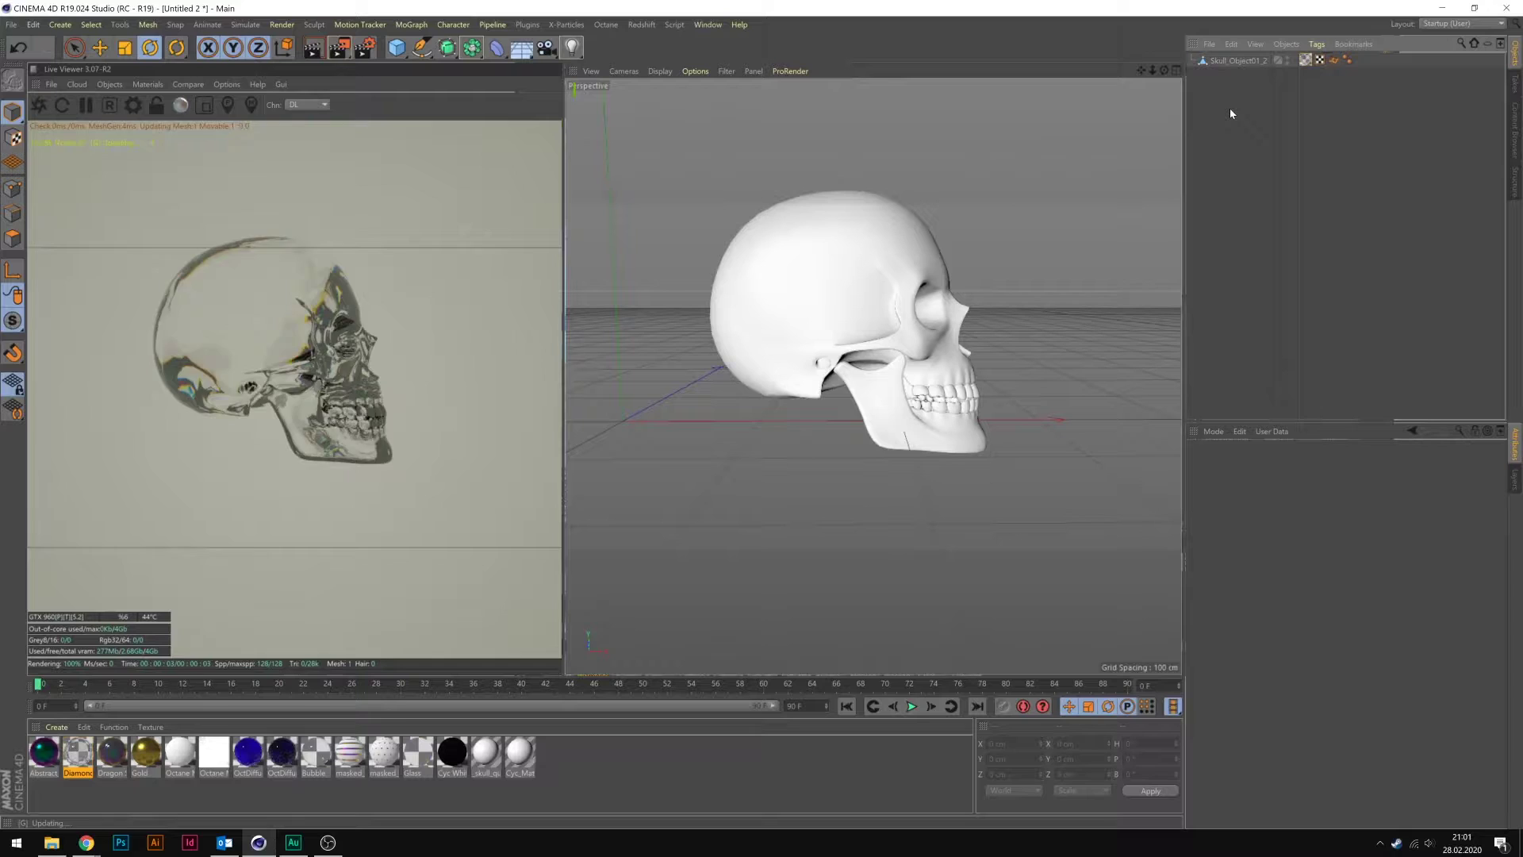
{"action": "left_click", "coordinate": [1251, 60]}
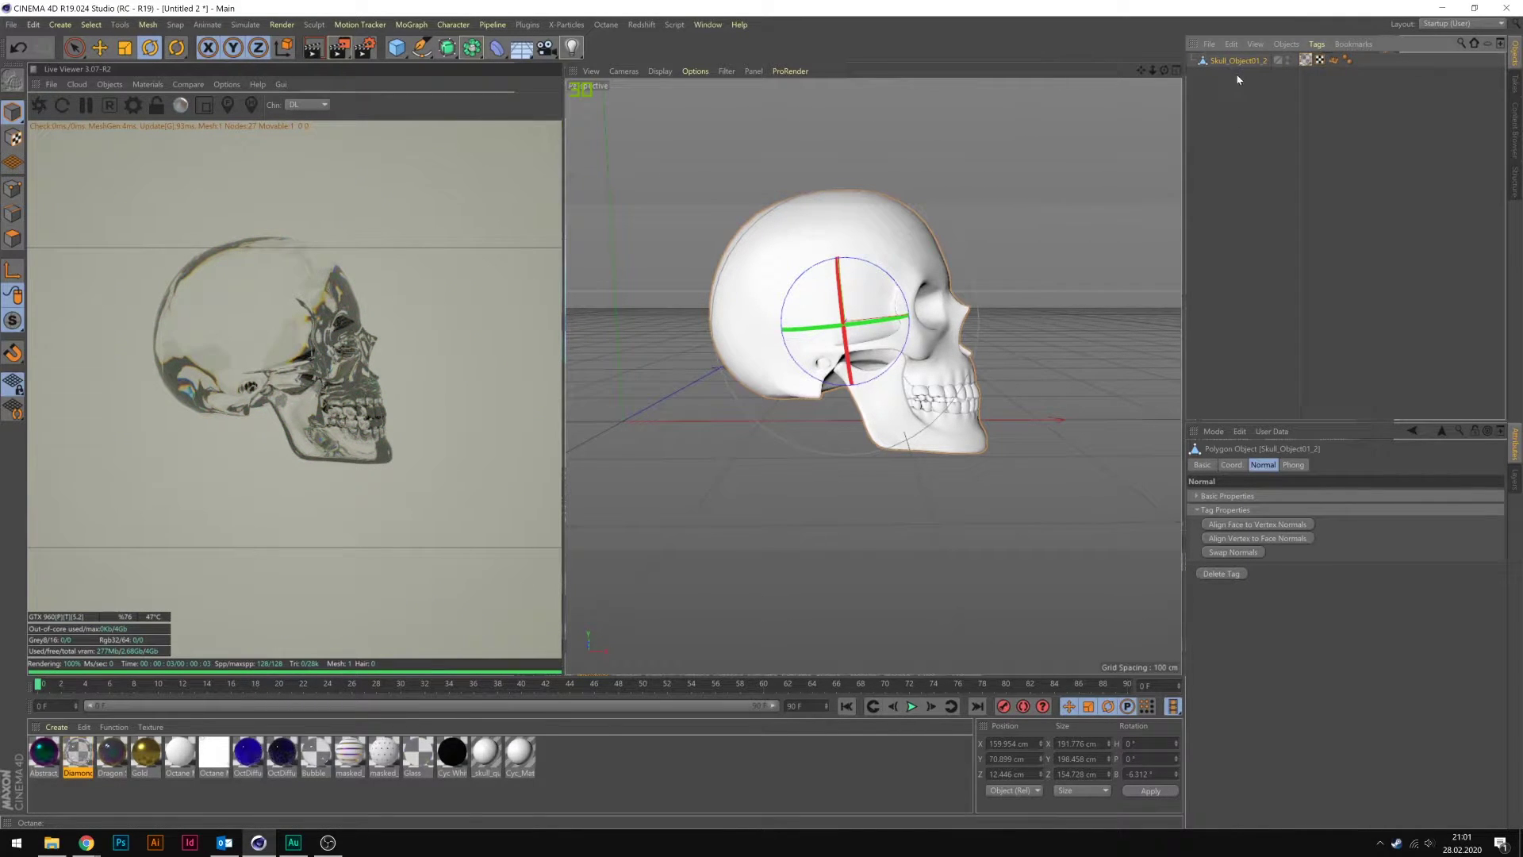
{"action": "middle_click_drag", "start_coordinate": [969, 296], "coordinate": [986, 335], "text": "alt"}
{"action": "scroll", "coordinate": [971, 349], "scroll_direction": "up", "scroll_amount": 3}
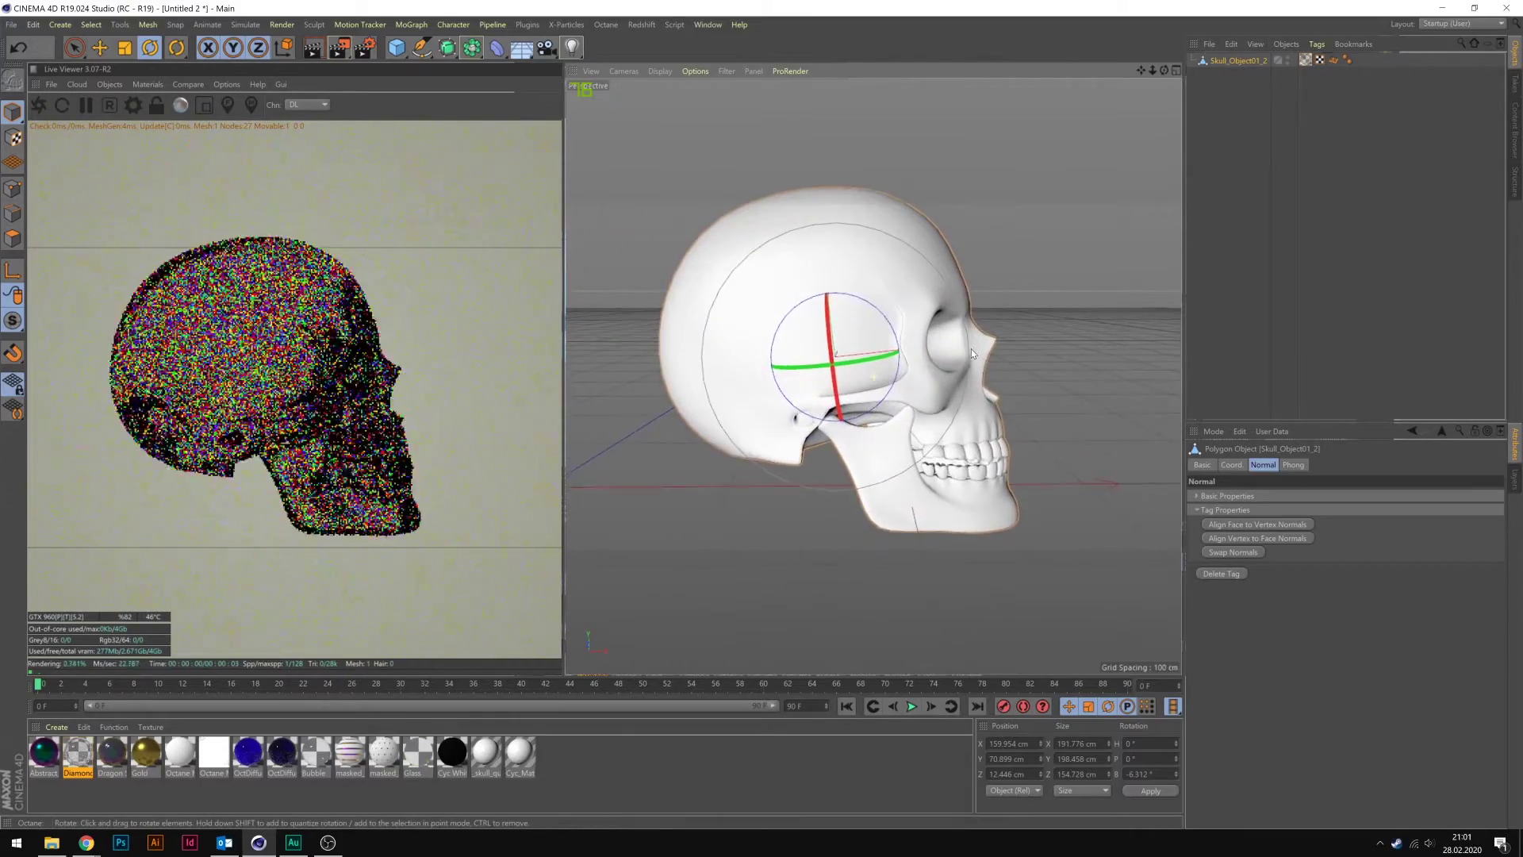
{"action": "left_click_drag", "start_coordinate": [971, 349], "coordinate": [930, 361], "text": "alt"}
{"action": "middle_click_drag", "start_coordinate": [932, 376], "coordinate": [929, 365], "text": "alt"}
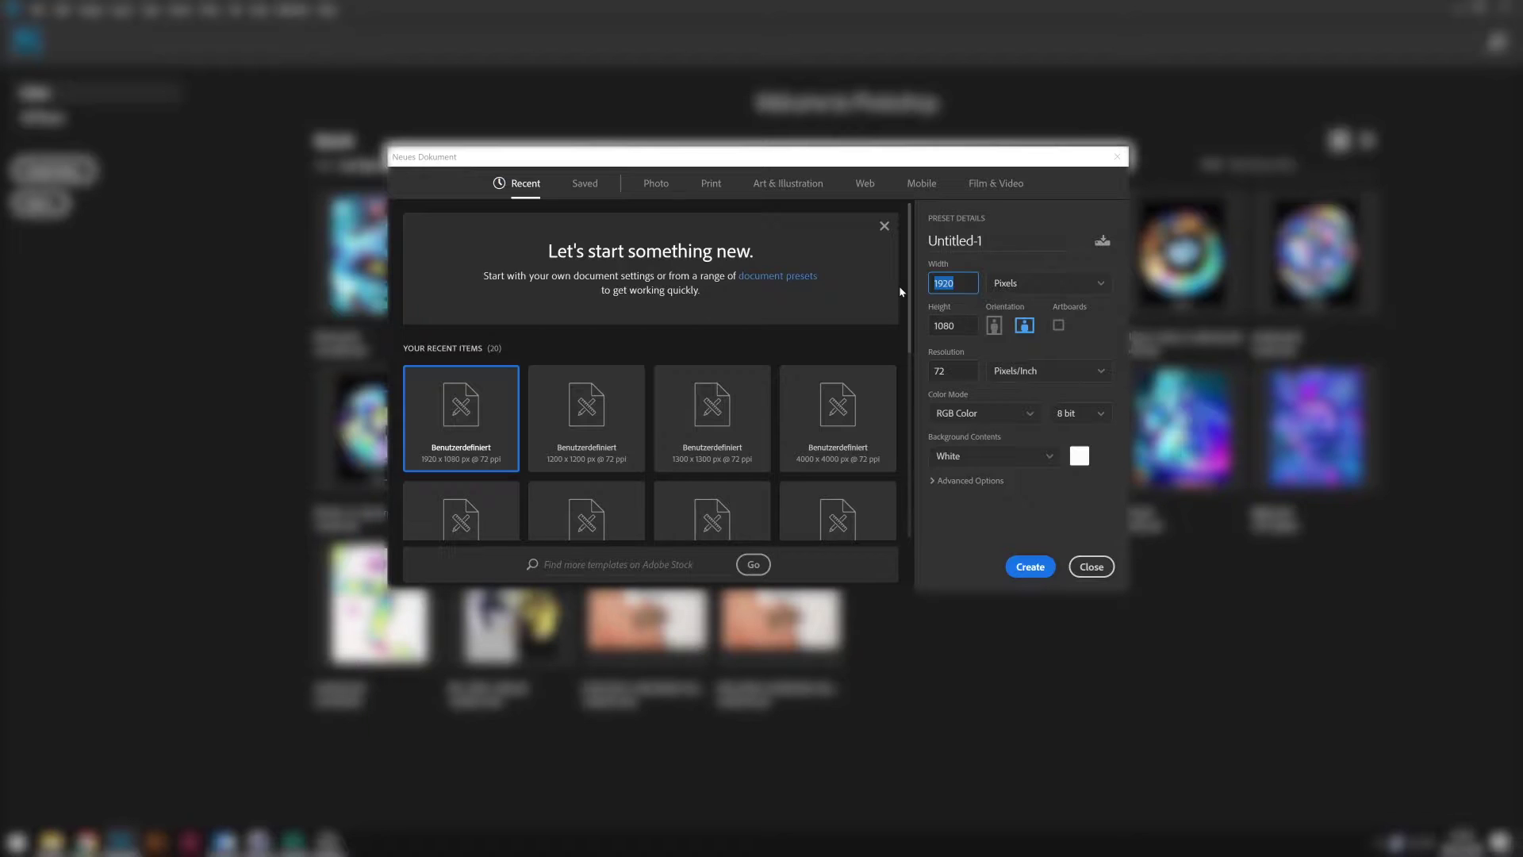
- Create a new Photoshop document with width and height both 3000 px
{"action": "type", "text": "3000"}
{"action": "key", "text": "Tab"}
{"action": "type", "text": "3000"}
{"action": "left_click", "coordinate": [1031, 566]}
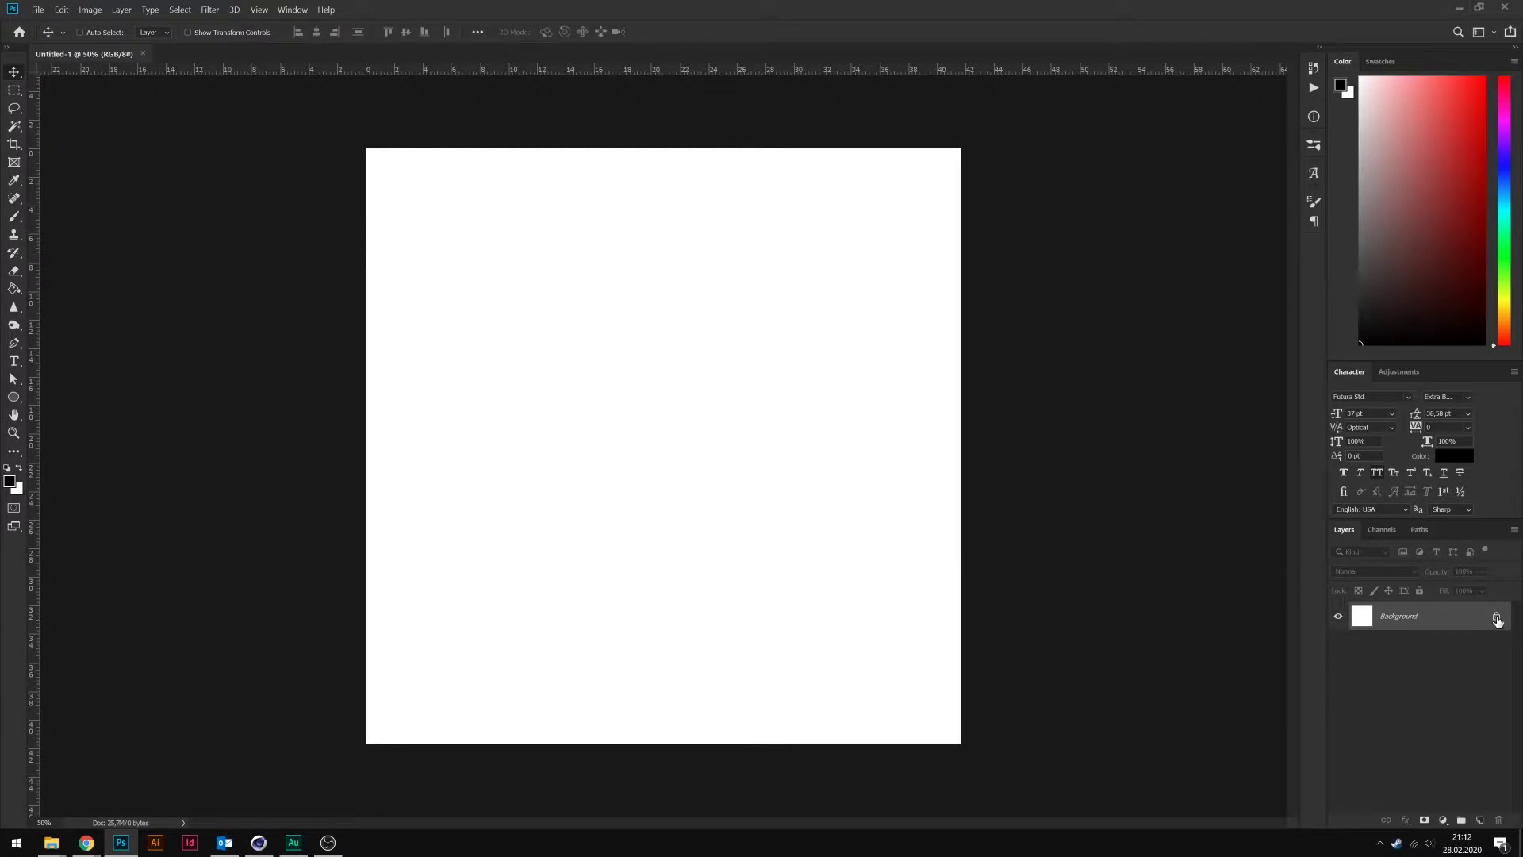
- Unlock the white background as Layer 0, add Layer 1, and hide Layer 0
{"action": "left_click", "coordinate": [1496, 616]}
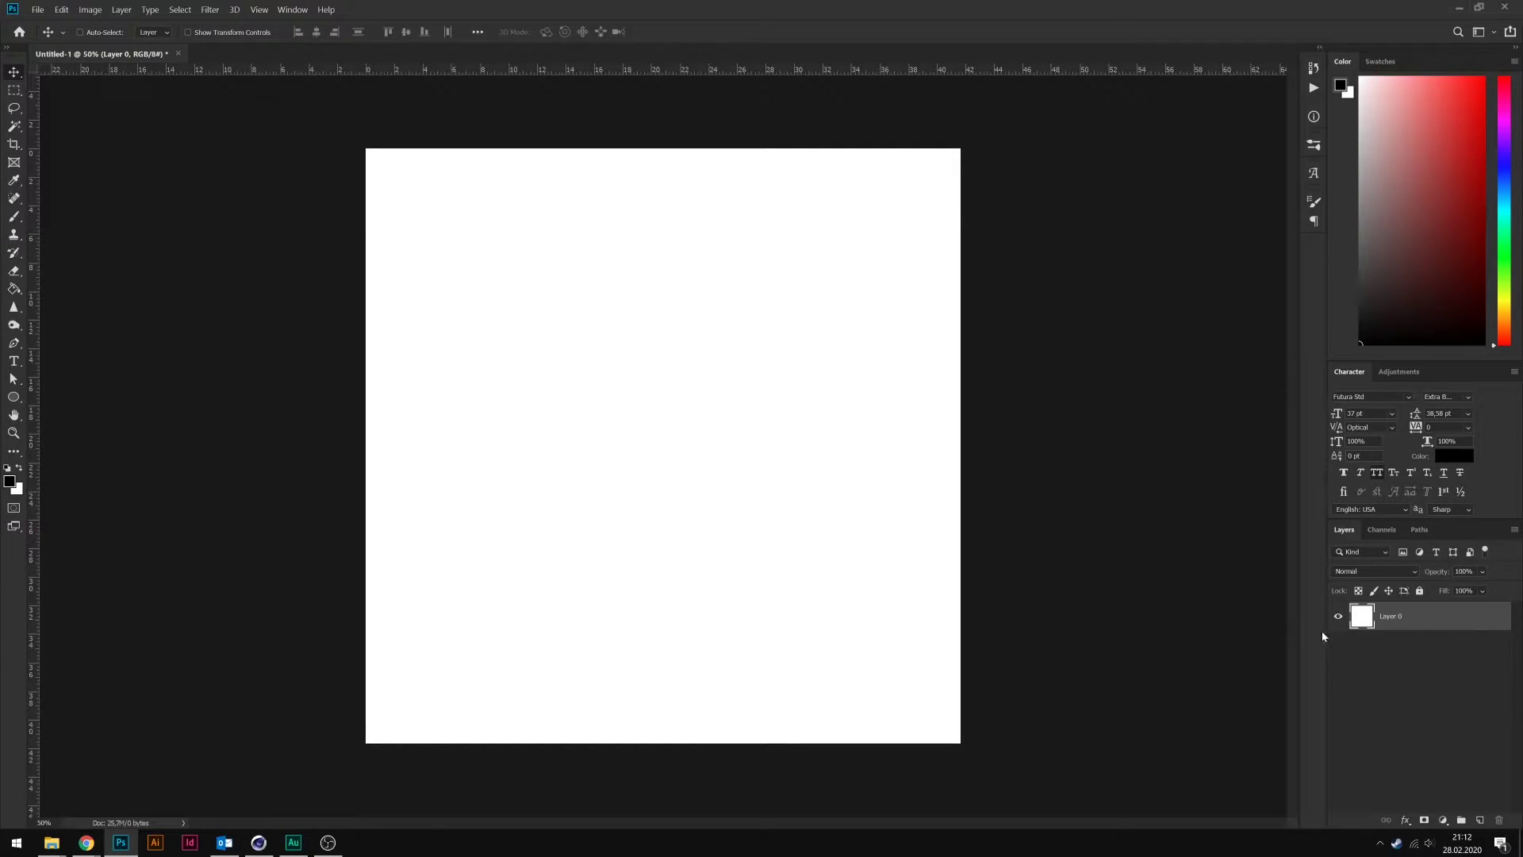
{"action": "left_click", "coordinate": [1480, 818]}
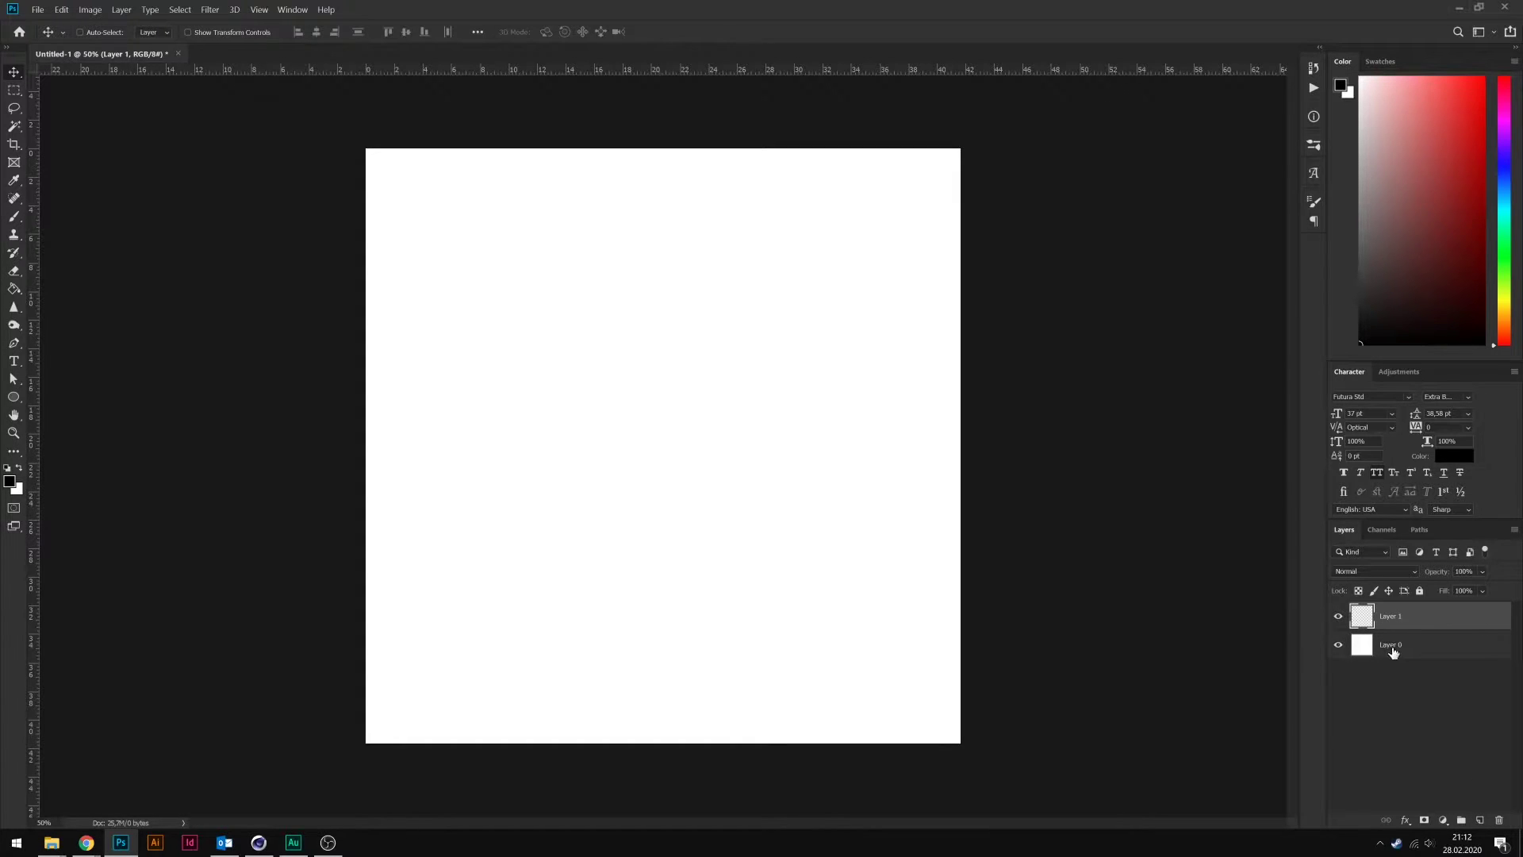
{"action": "left_click", "coordinate": [1366, 657]}
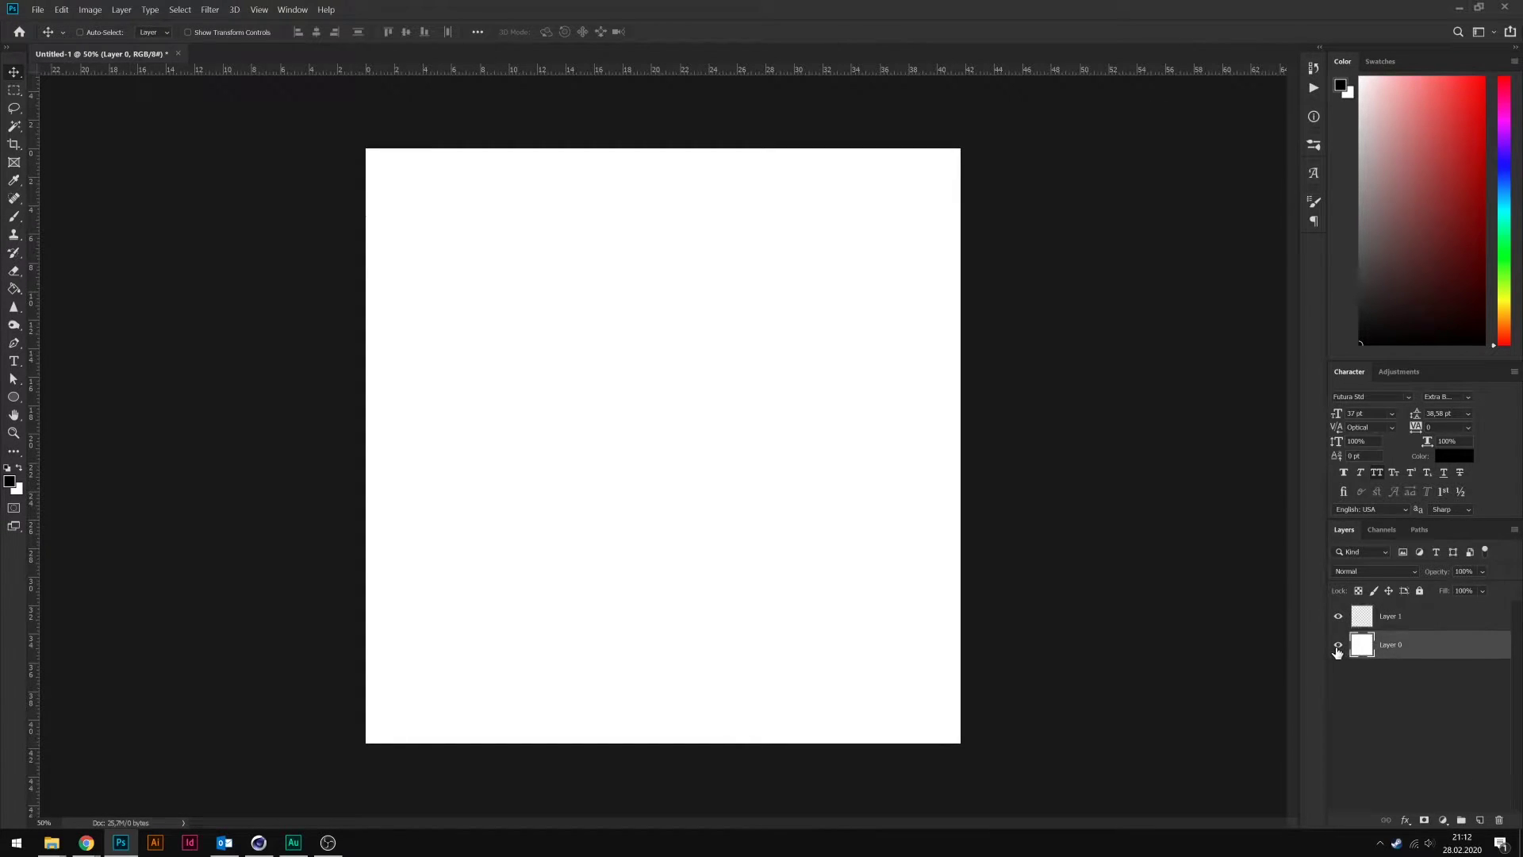
{"action": "left_click", "coordinate": [1339, 645]}
{"action": "left_click", "coordinate": [1392, 627]}
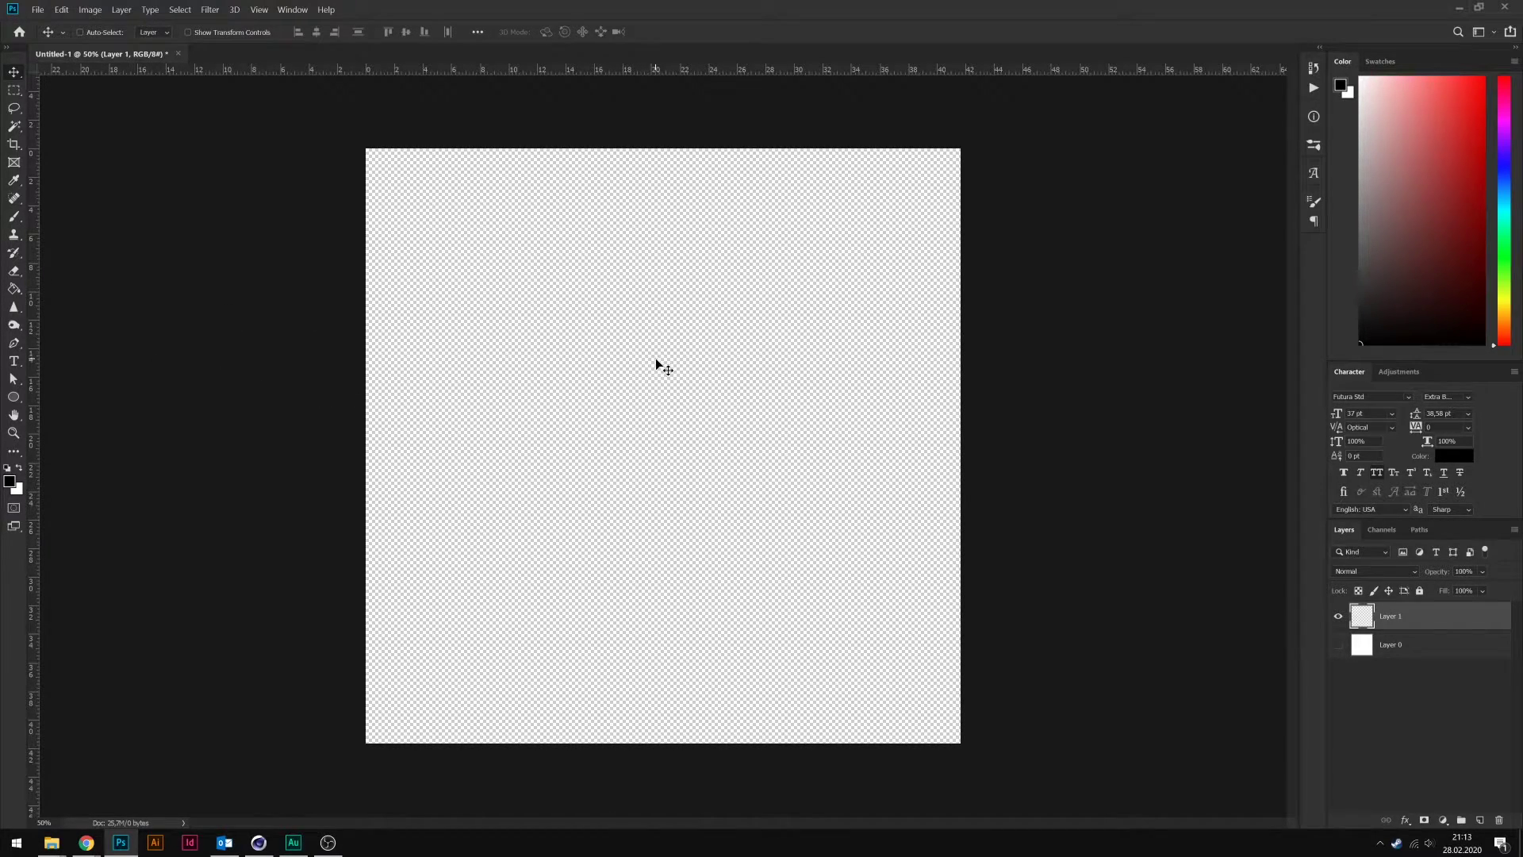
- Set a soft brush of about 962 px and add Layer 2 above Layer 0
{"action": "key", "text": "b"}
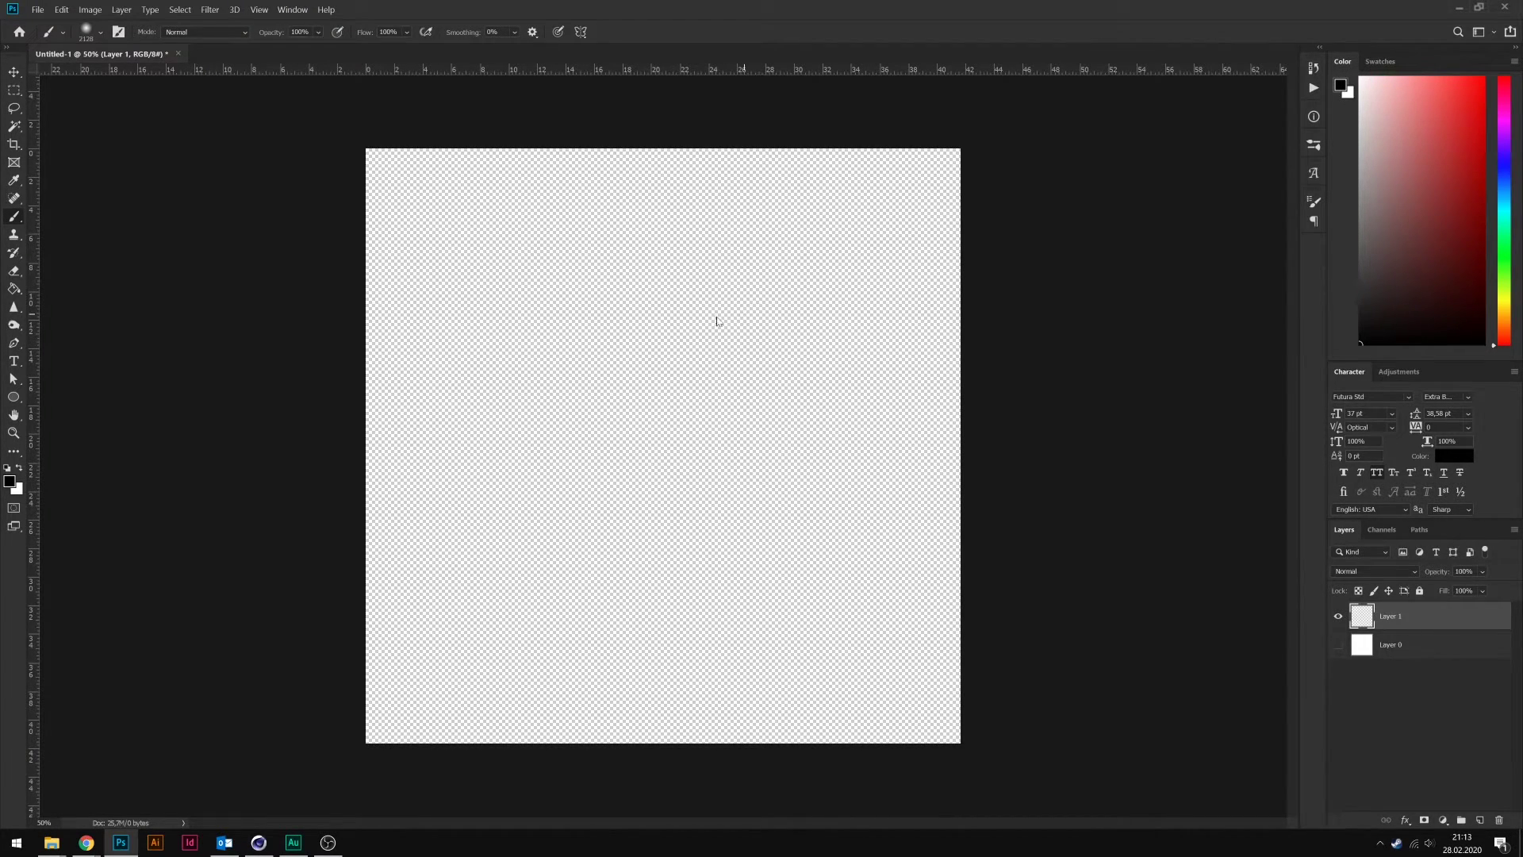
{"action": "right_click_drag", "start_coordinate": [744, 313], "coordinate": [500, 328], "text": "alt"}
{"action": "left_click", "coordinate": [1414, 657]}
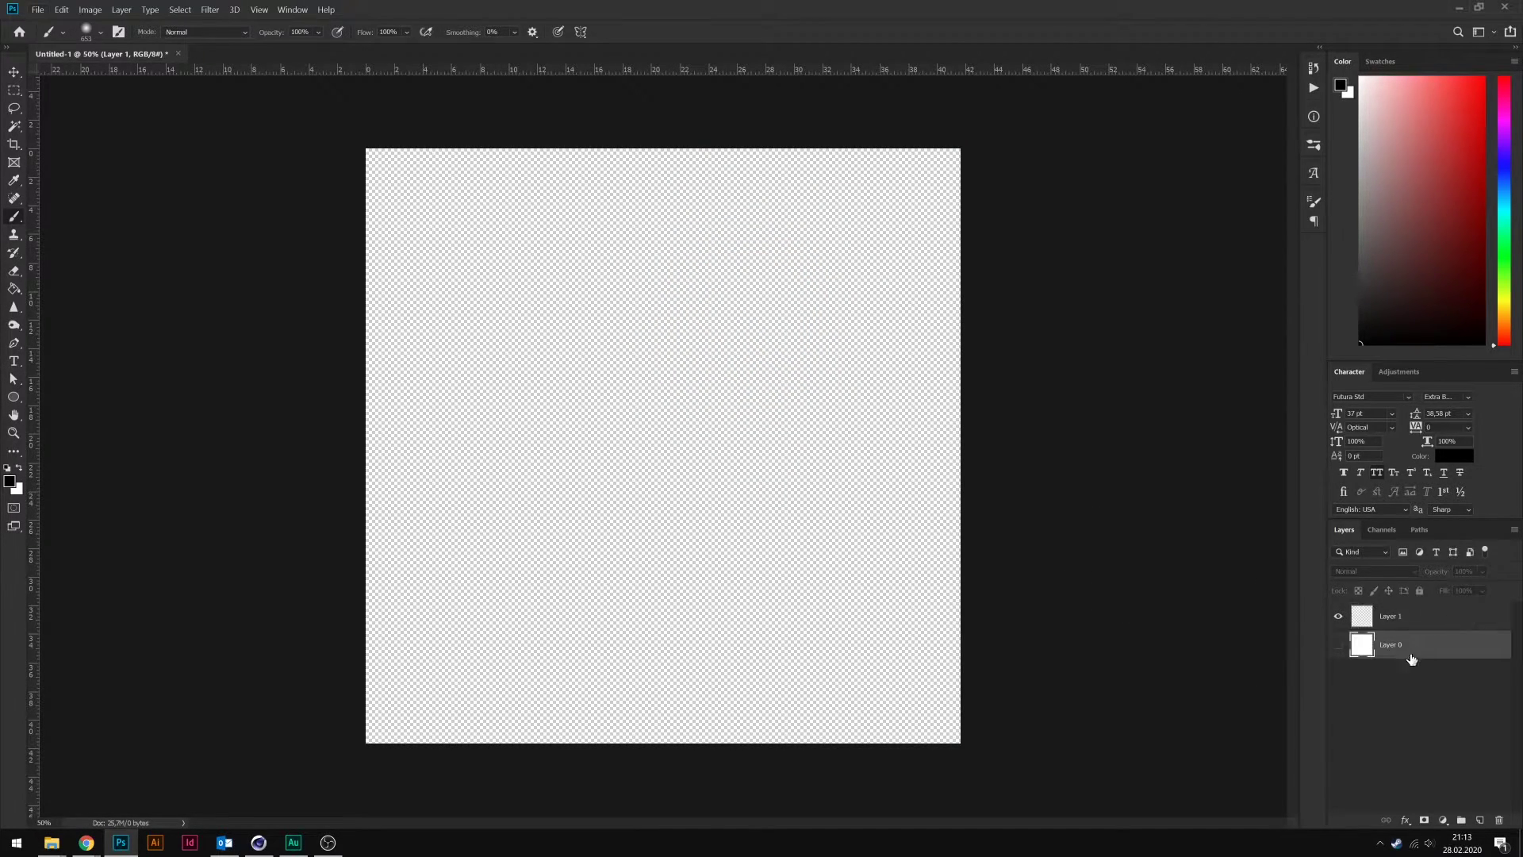
{"action": "left_click", "coordinate": [1473, 822]}
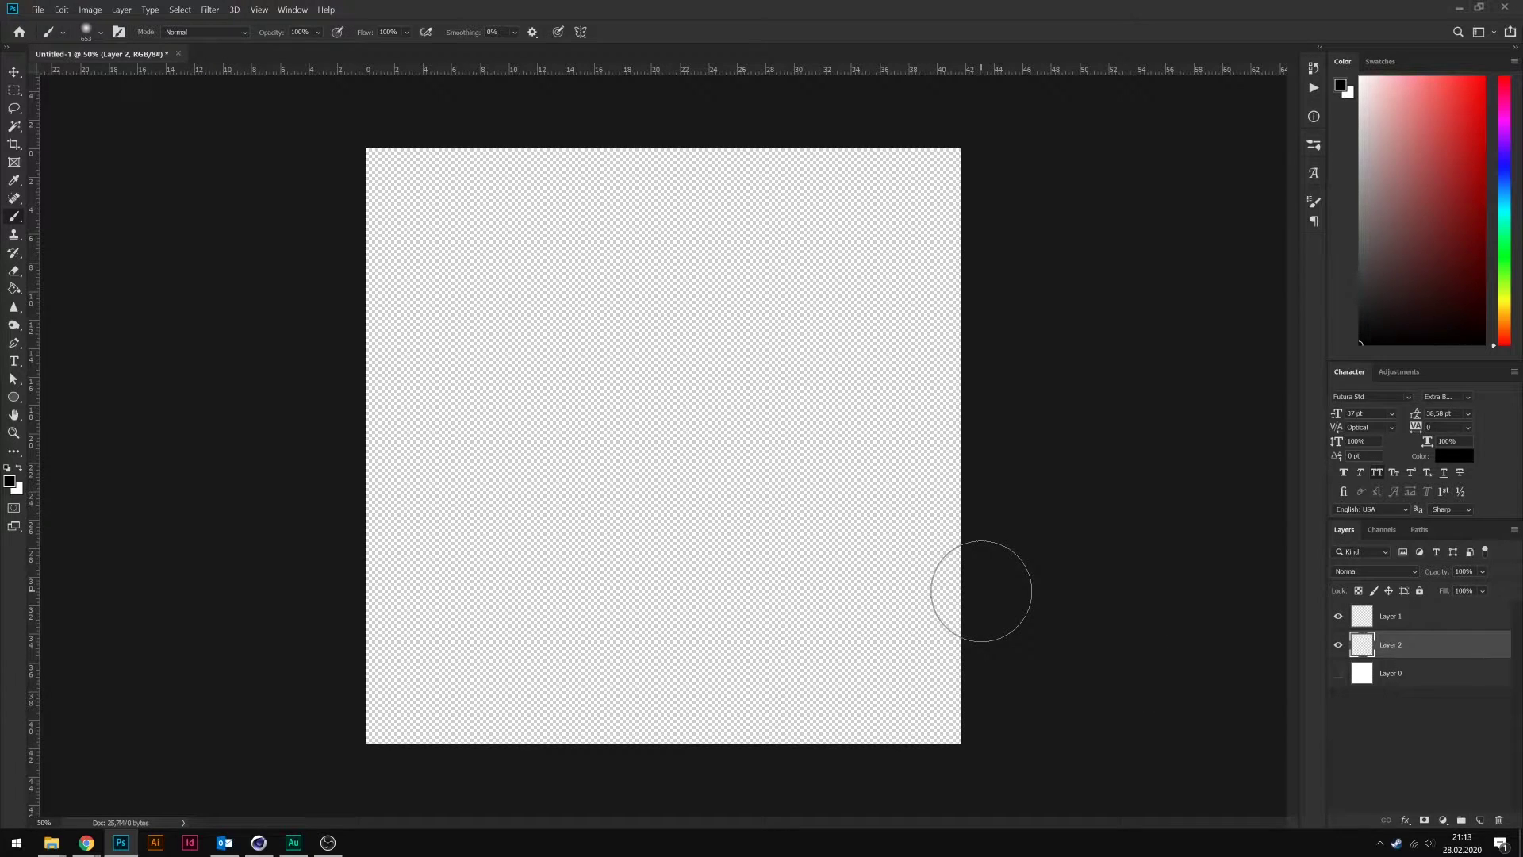
- Fill Layer 2 with black, then paint a soft magenta stroke on Layer 1
{"action": "left_click", "coordinate": [13, 289]}
{"action": "left_click", "coordinate": [527, 330]}
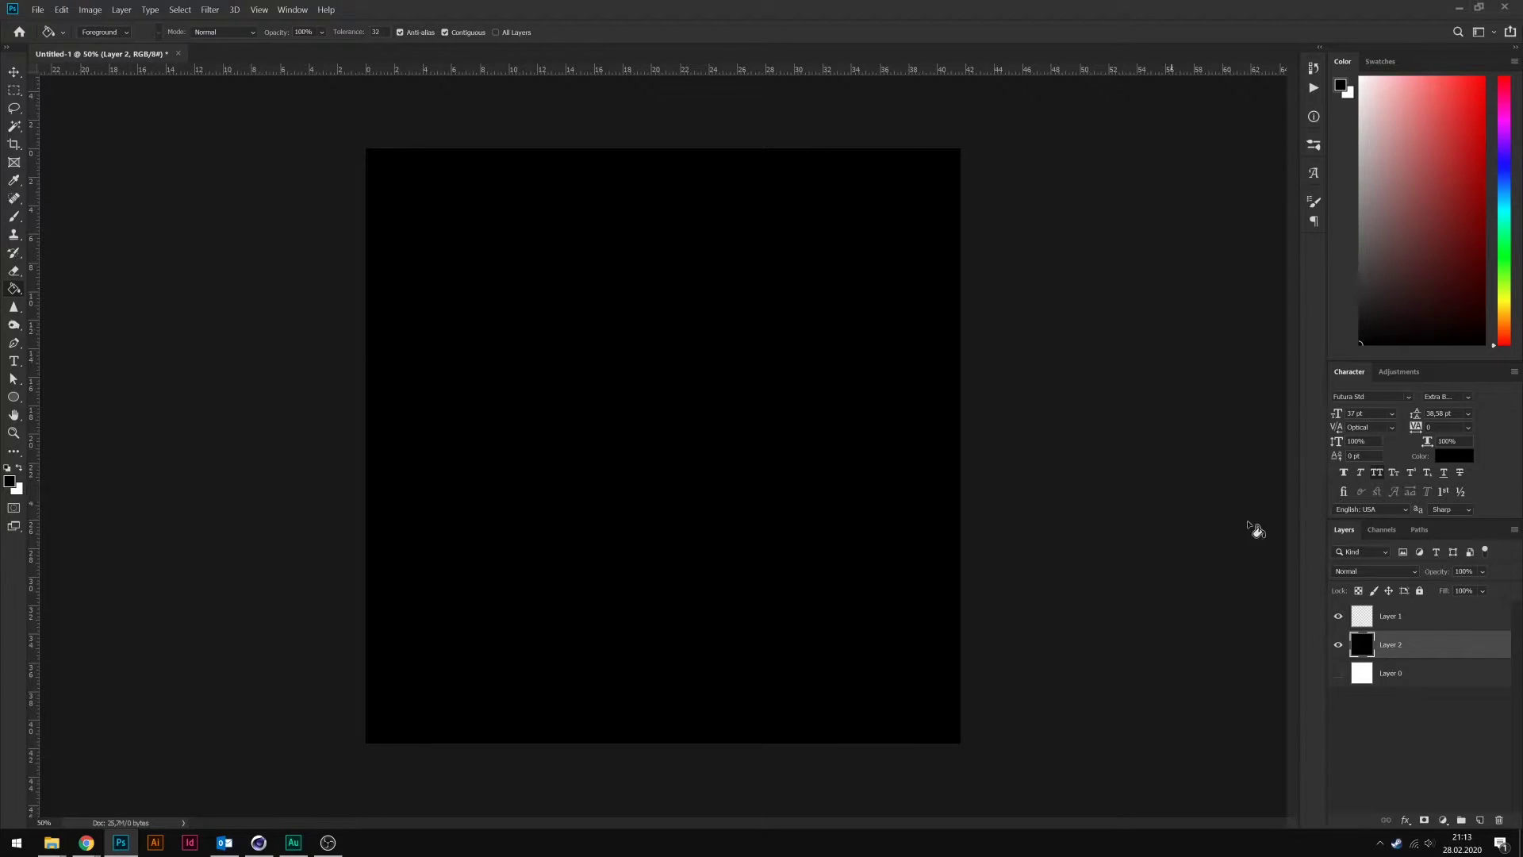
{"action": "left_click", "coordinate": [1399, 620]}
{"action": "key", "text": "b"}
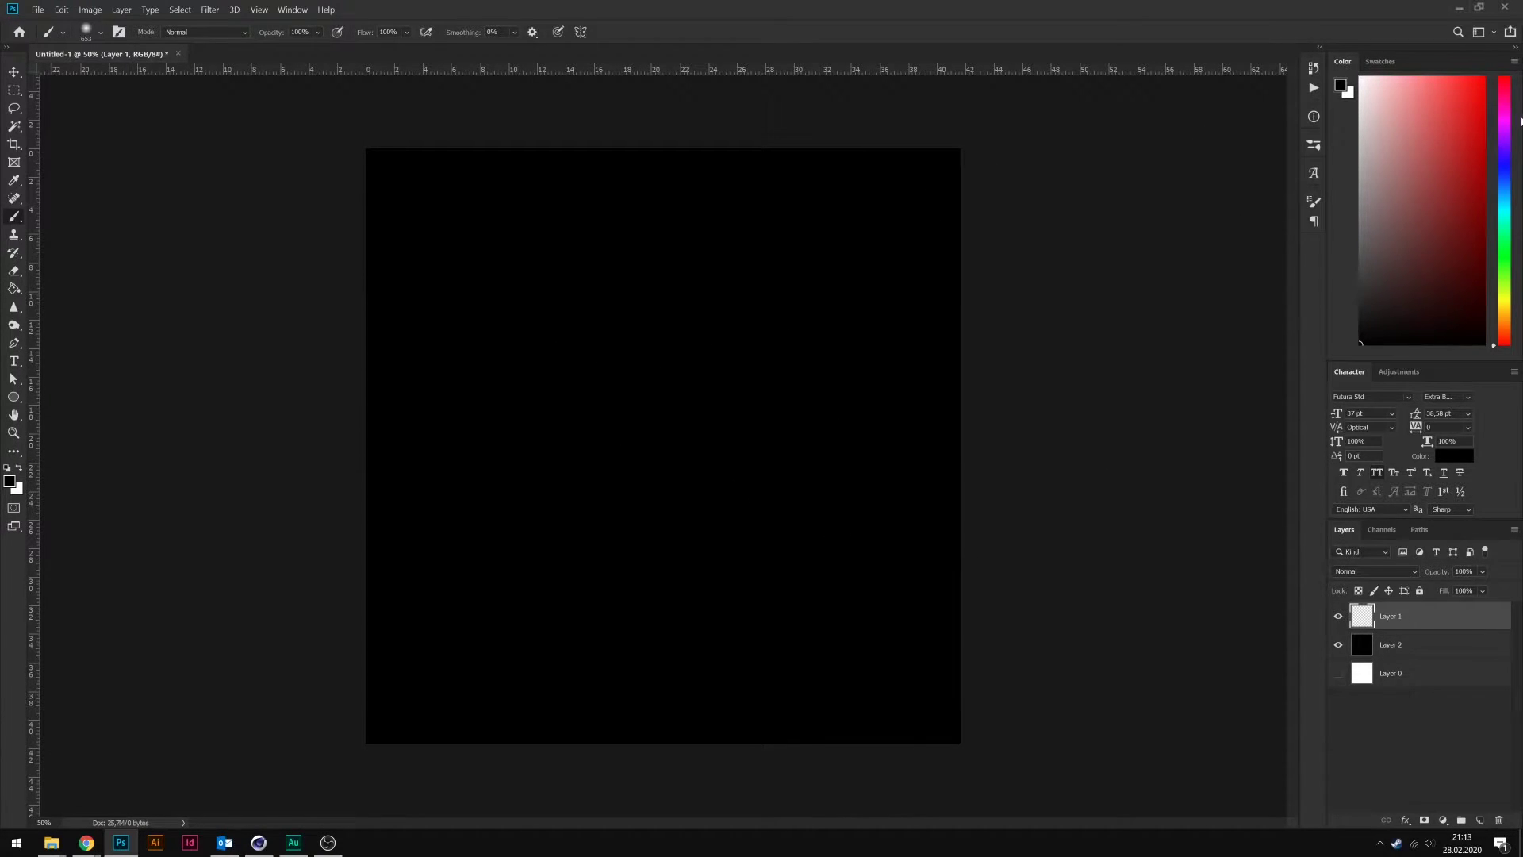
{"action": "left_click", "coordinate": [1502, 119]}
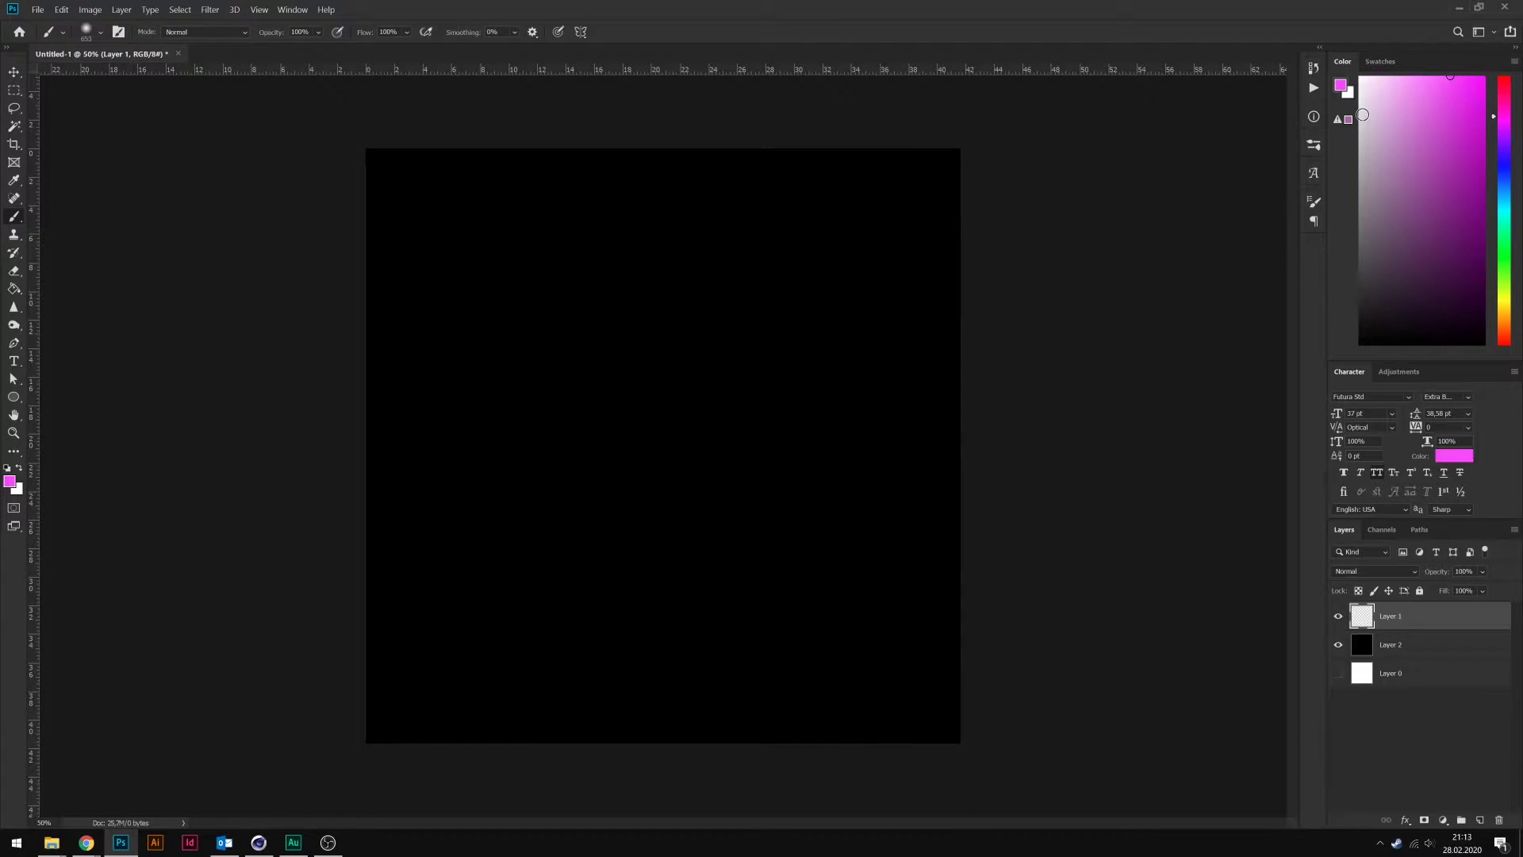
{"action": "mouse_move", "coordinate": [720, 322]}
{"action": "left_mouse_down"}
{"action": "mouse_move", "coordinate": [704, 425]}
{"action": "mouse_move", "coordinate": [657, 499]}
{"action": "mouse_move", "coordinate": [647, 487]}
{"action": "left_mouse_up"}
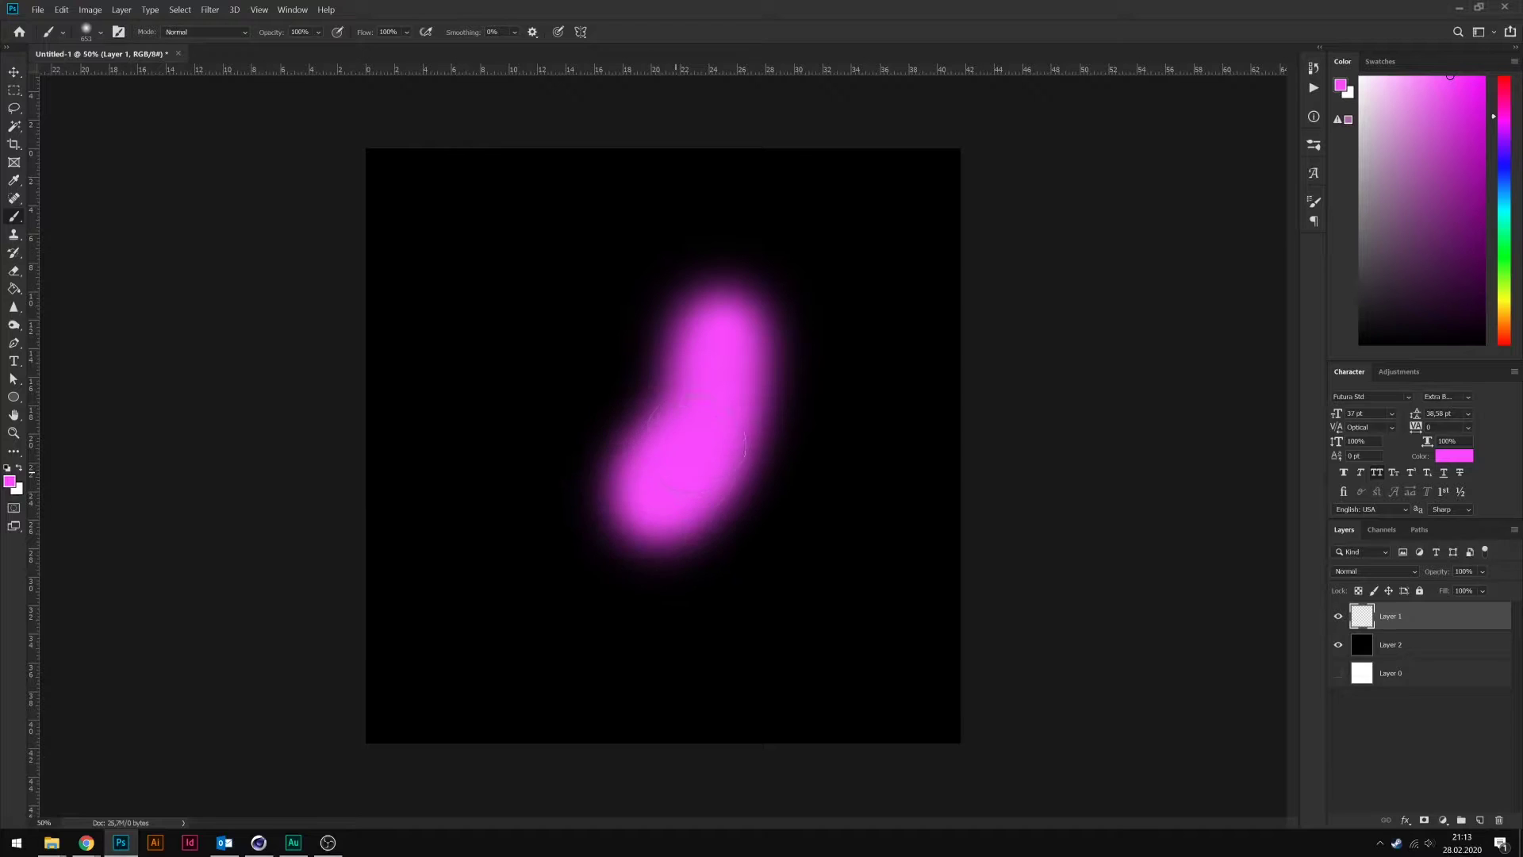
- Add purple and blue blobs and a thin light-blue curve with a 203 px brush
{"action": "left_click", "coordinate": [1499, 127]}
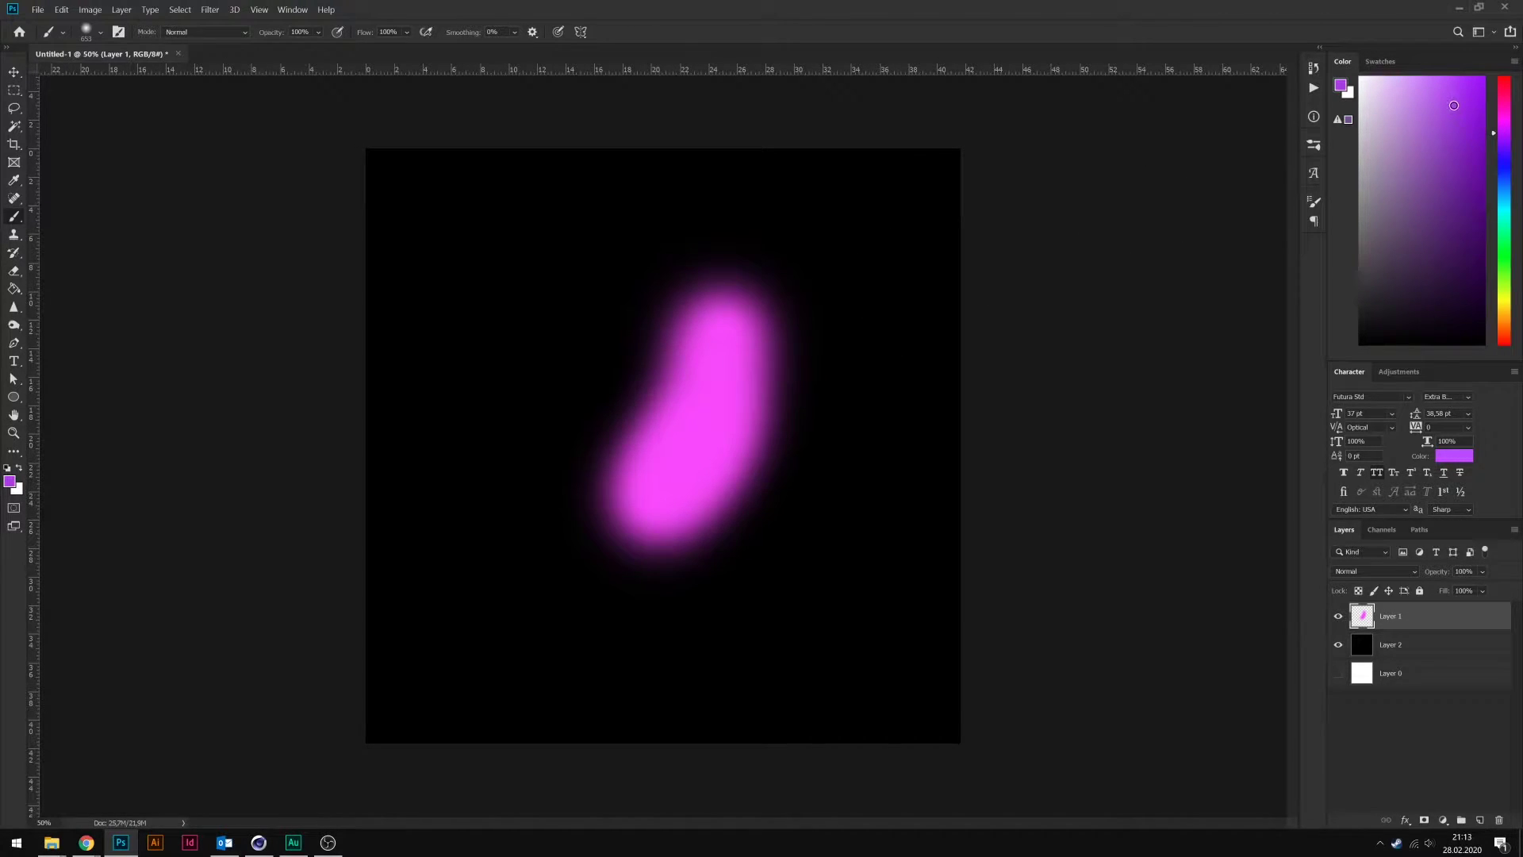
{"action": "mouse_move", "coordinate": [748, 499]}
{"action": "left_mouse_down"}
{"action": "mouse_move", "coordinate": [697, 534]}
{"action": "mouse_move", "coordinate": [781, 495]}
{"action": "left_mouse_up"}
{"action": "left_click_drag", "start_coordinate": [1496, 155], "coordinate": [1485, 162]}
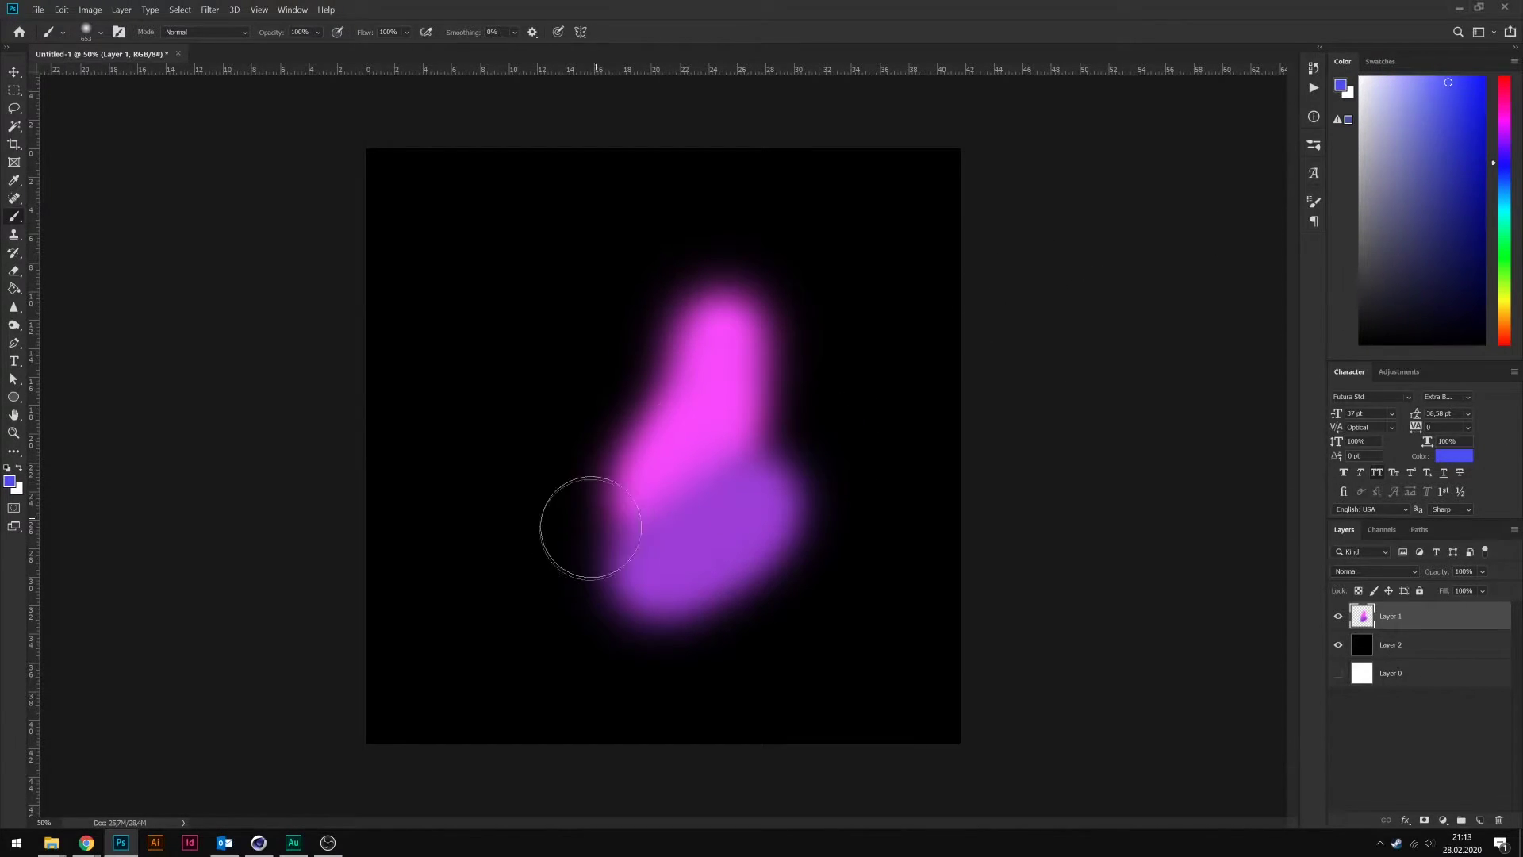
{"action": "left_click_drag", "start_coordinate": [584, 527], "coordinate": [615, 428]}
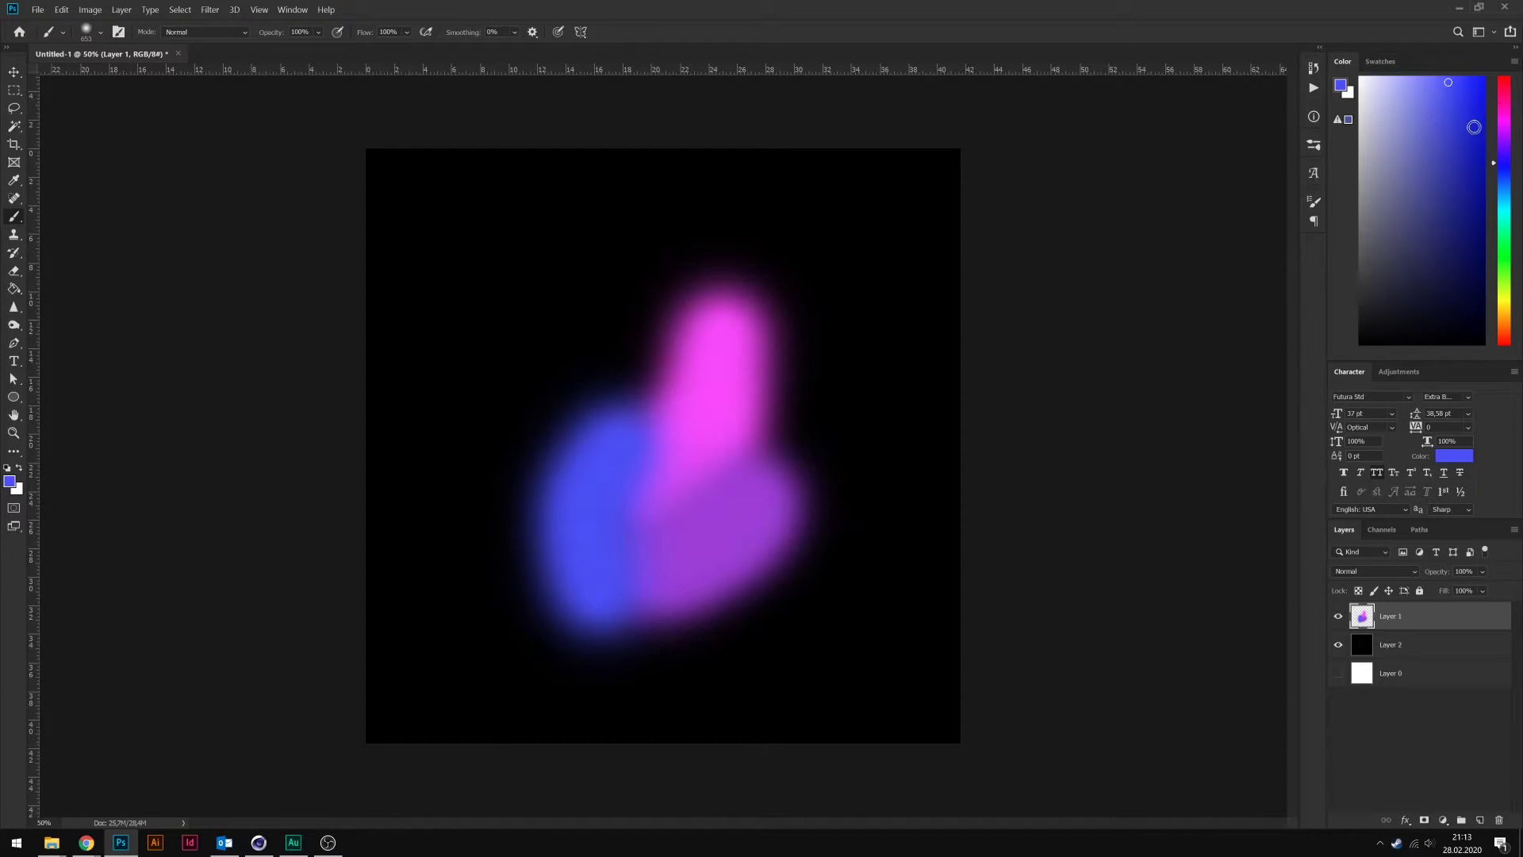
{"action": "left_click_drag", "start_coordinate": [1506, 115], "coordinate": [1506, 195]}
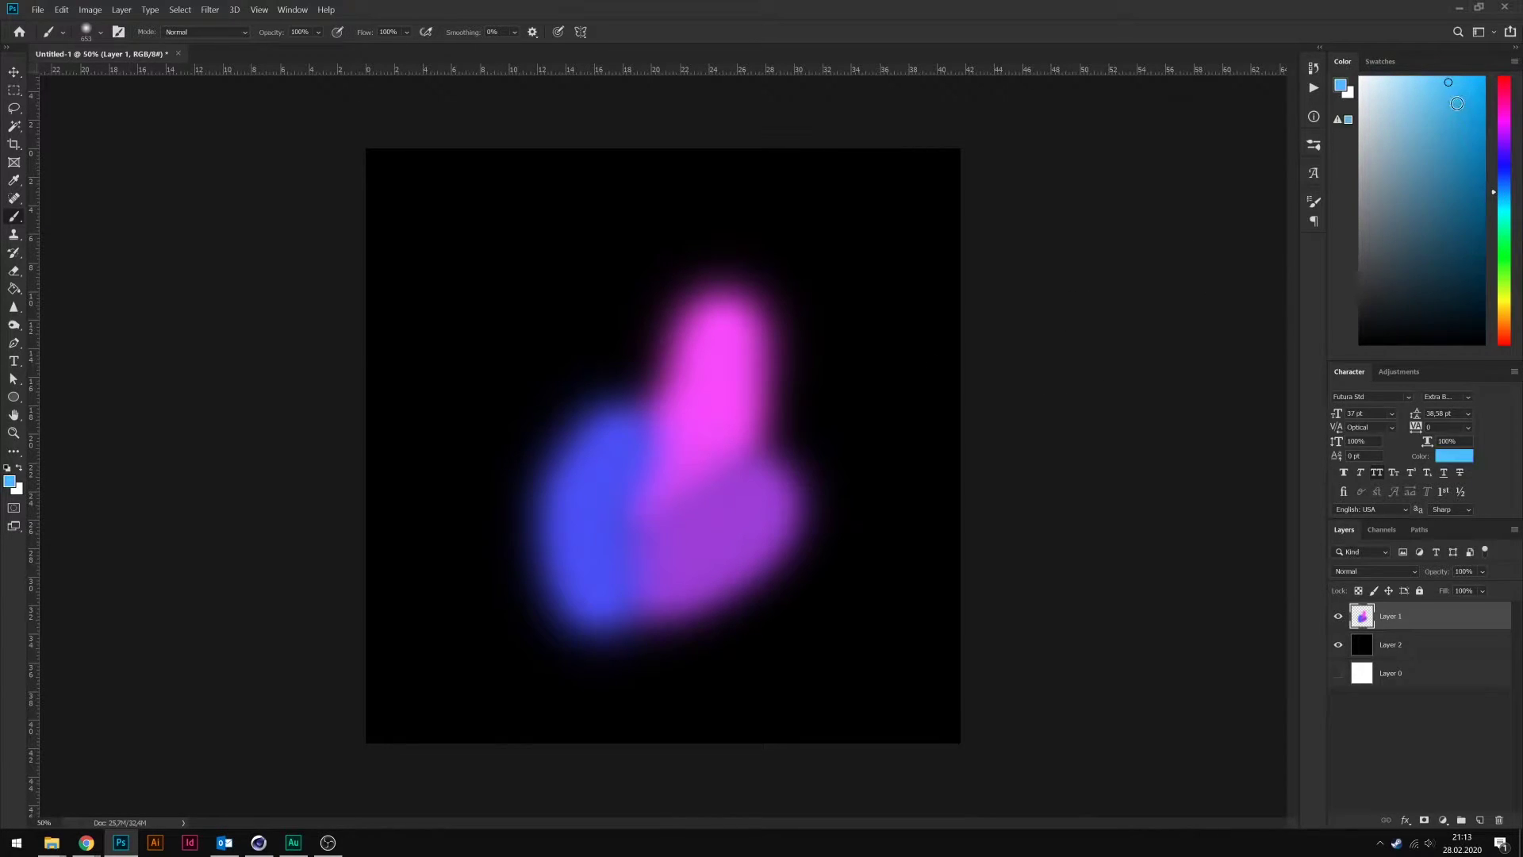
{"action": "left_click", "coordinate": [1458, 140]}
{"action": "left_click_drag", "start_coordinate": [646, 525], "coordinate": [680, 411]}
{"action": "key", "text": "ctrl+z"}
{"action": "left_click", "coordinate": [1447, 77]}
{"action": "right_click_drag", "start_coordinate": [680, 412], "coordinate": [639, 412], "text": "alt"}
{"action": "left_click_drag", "start_coordinate": [682, 337], "coordinate": [633, 468]}
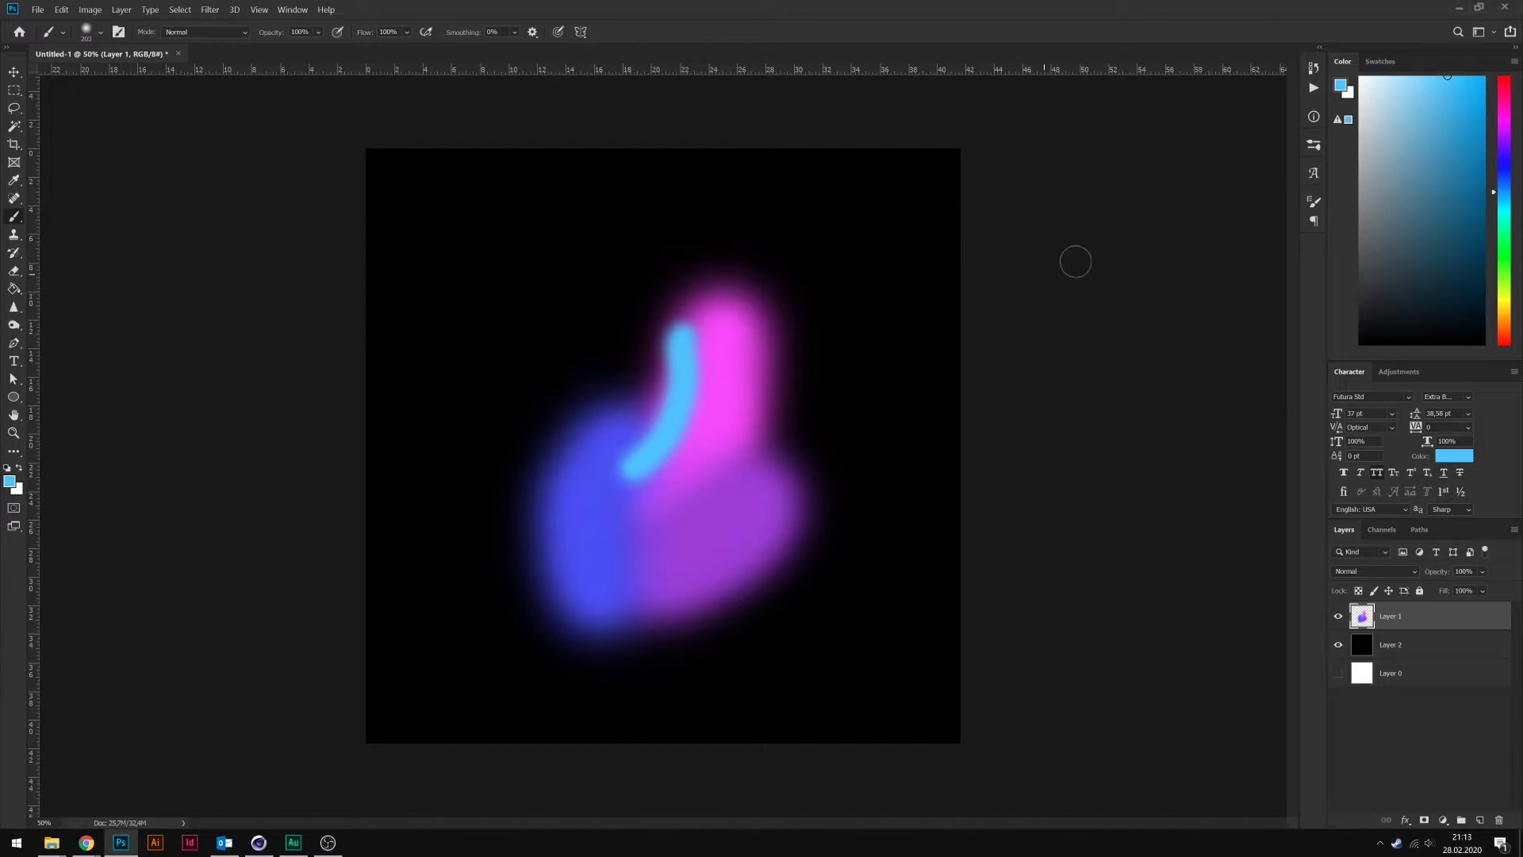
- Paint dark blue over the lower blob, undoing trial yellow and small magenta strokes
{"action": "left_click", "coordinate": [1504, 308]}
{"action": "left_click", "coordinate": [1449, 214]}
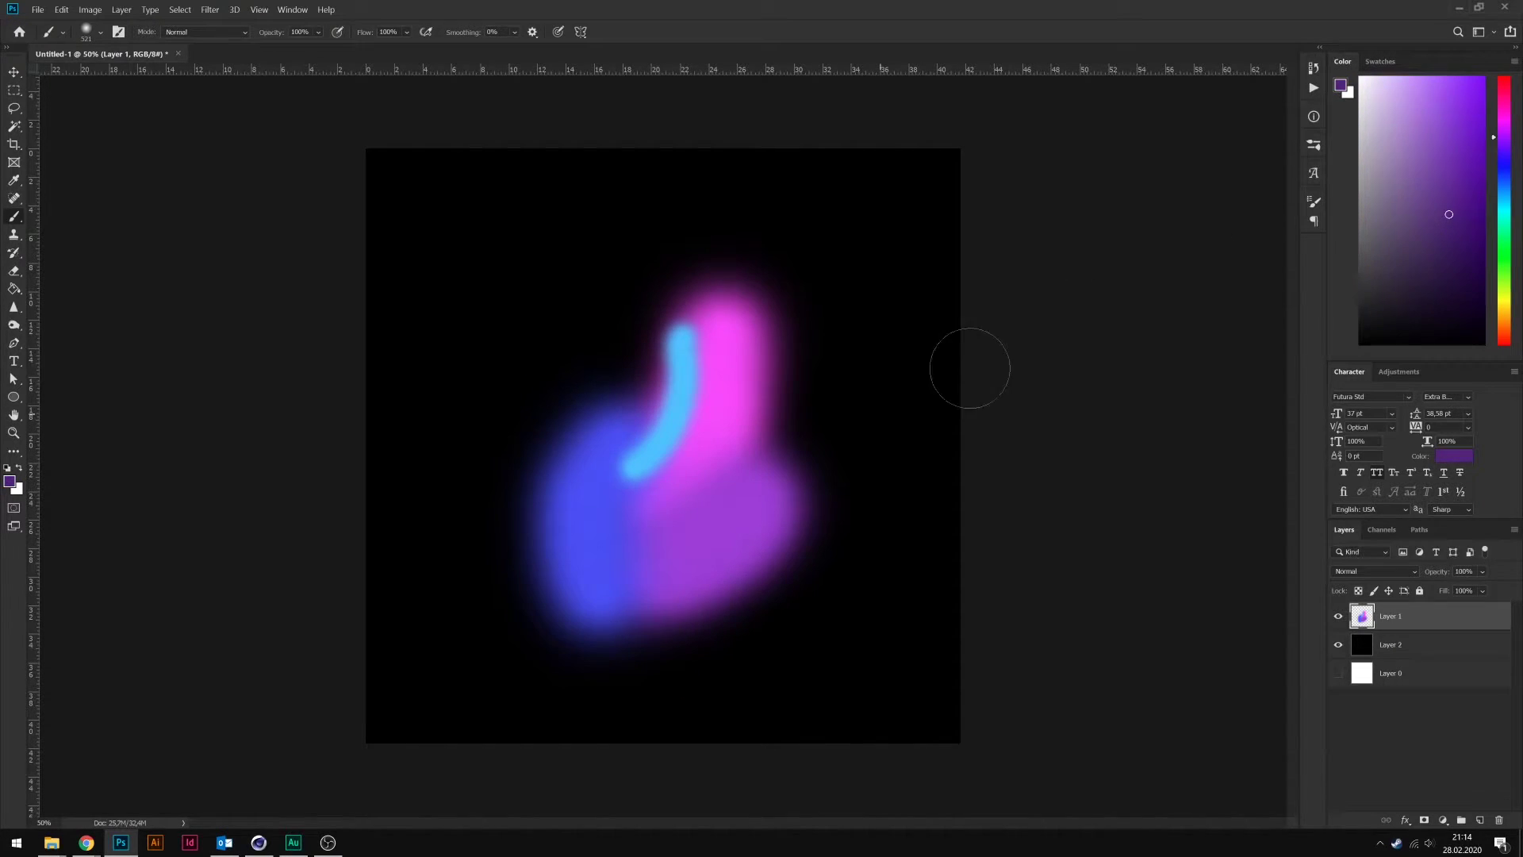
{"action": "left_click_drag", "start_coordinate": [623, 612], "coordinate": [550, 519]}
{"action": "key", "text": "ctrl+z"}
{"action": "left_click", "coordinate": [1505, 164]}
{"action": "left_click", "coordinate": [1473, 171]}
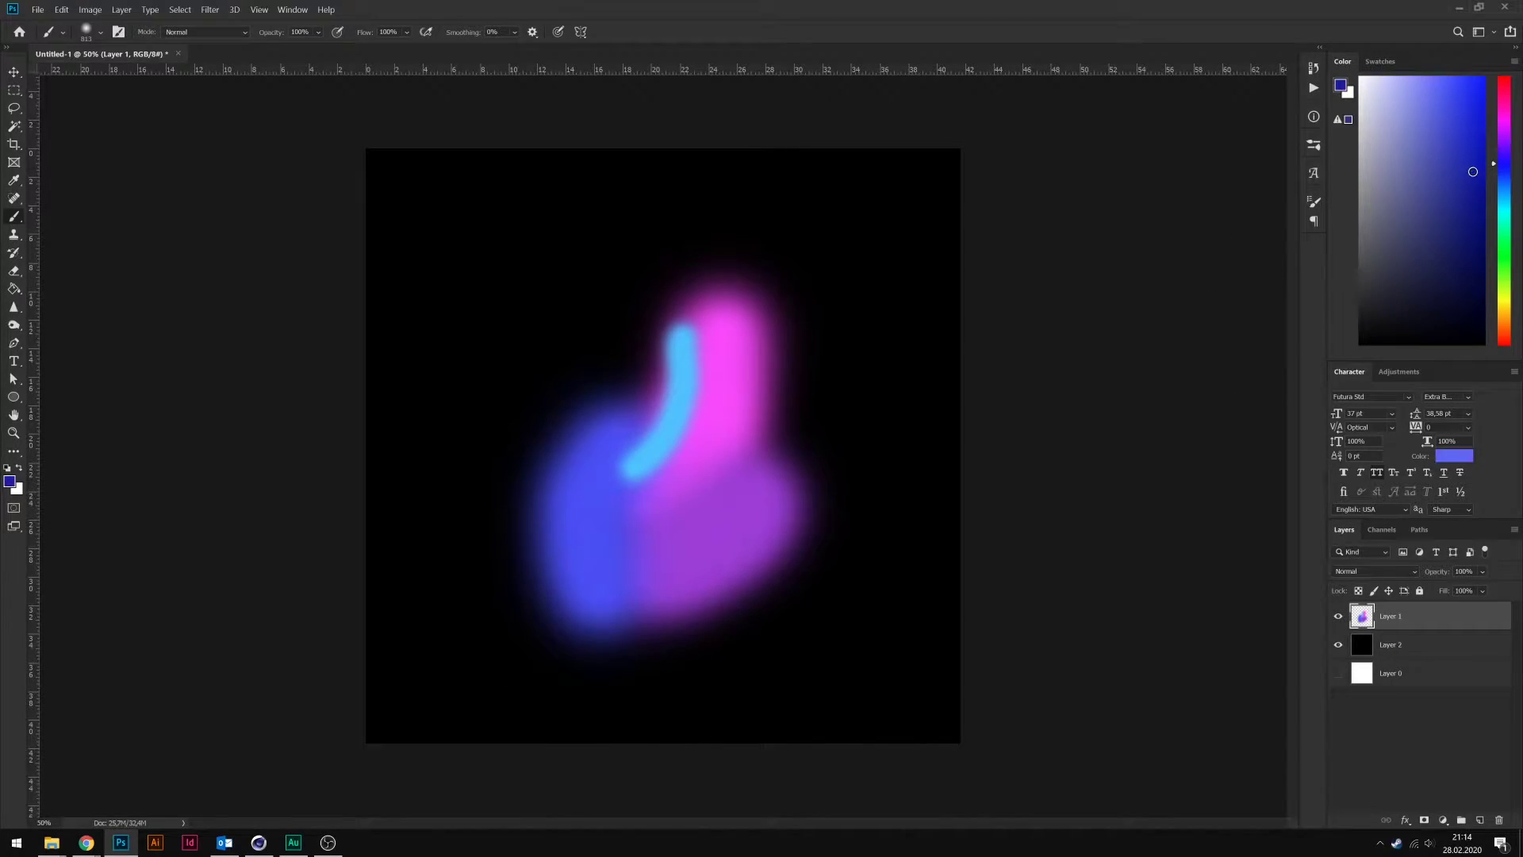
{"action": "left_click_drag", "start_coordinate": [628, 593], "coordinate": [688, 566]}
{"action": "left_click", "coordinate": [1509, 113]}
{"action": "left_click", "coordinate": [1465, 116]}
{"action": "right_click_drag", "start_coordinate": [816, 361], "coordinate": [745, 364], "text": "alt"}
{"action": "mouse_move", "coordinate": [745, 314]}
{"action": "left_mouse_down"}
{"action": "mouse_move", "coordinate": [782, 446]}
{"action": "mouse_move", "coordinate": [761, 326]}
{"action": "left_mouse_up"}
{"action": "key", "text": "ctrl+z"}
{"action": "key", "text": "ctrl+z"}
- Dab yellow highlights, then paint turquoise strokes over them with a 281 px brush
{"action": "left_click", "coordinate": [1505, 298]}
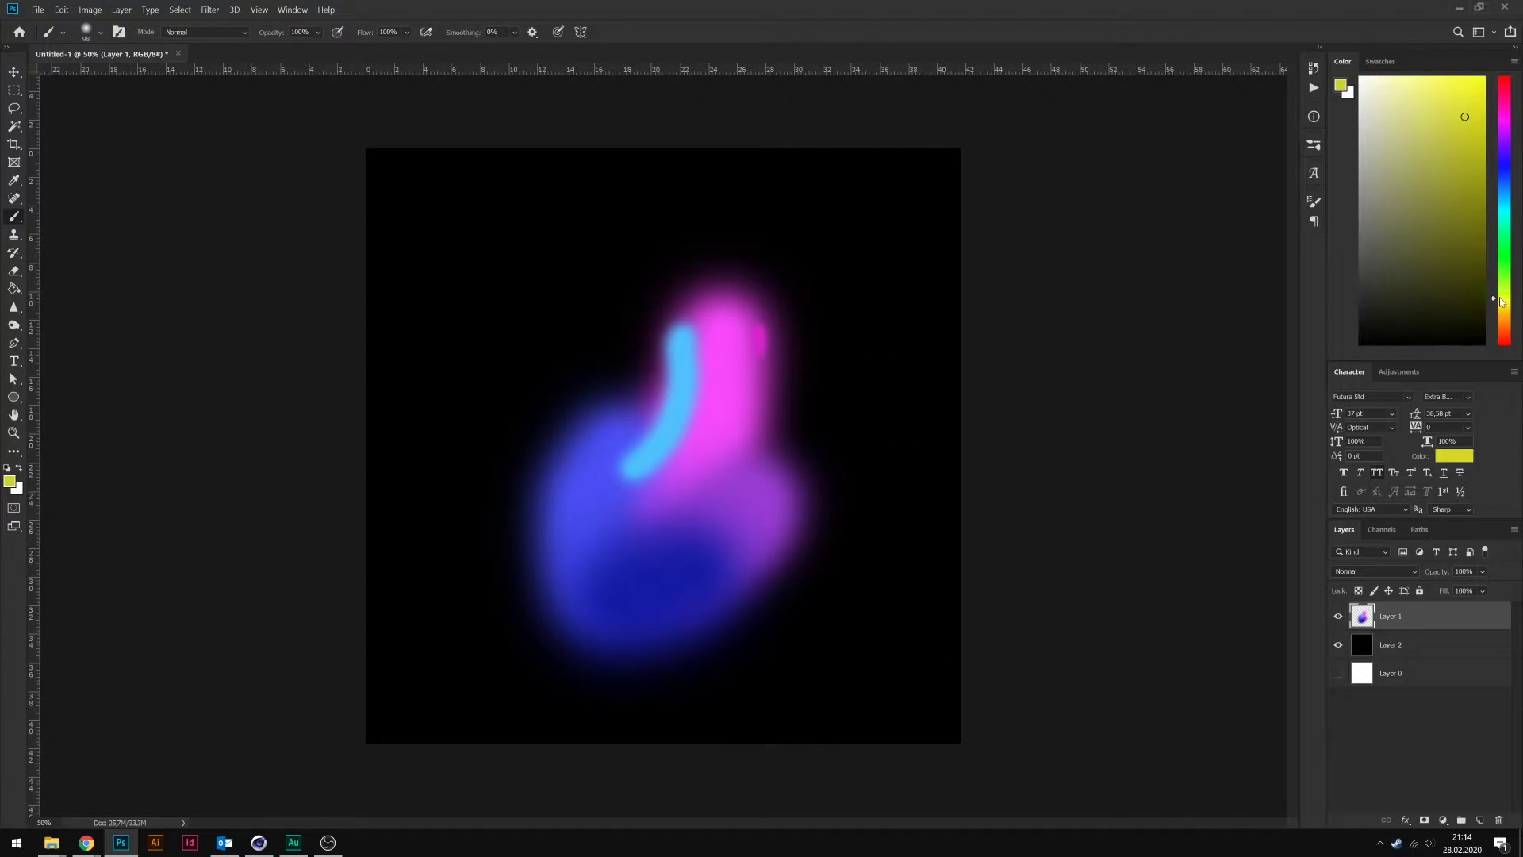
{"action": "left_click", "coordinate": [1424, 81]}
{"action": "left_click", "coordinate": [727, 421]}
{"action": "left_click", "coordinate": [1504, 307]}
{"action": "left_click", "coordinate": [734, 401]}
{"action": "left_click_drag", "start_coordinate": [582, 542], "coordinate": [601, 554]}
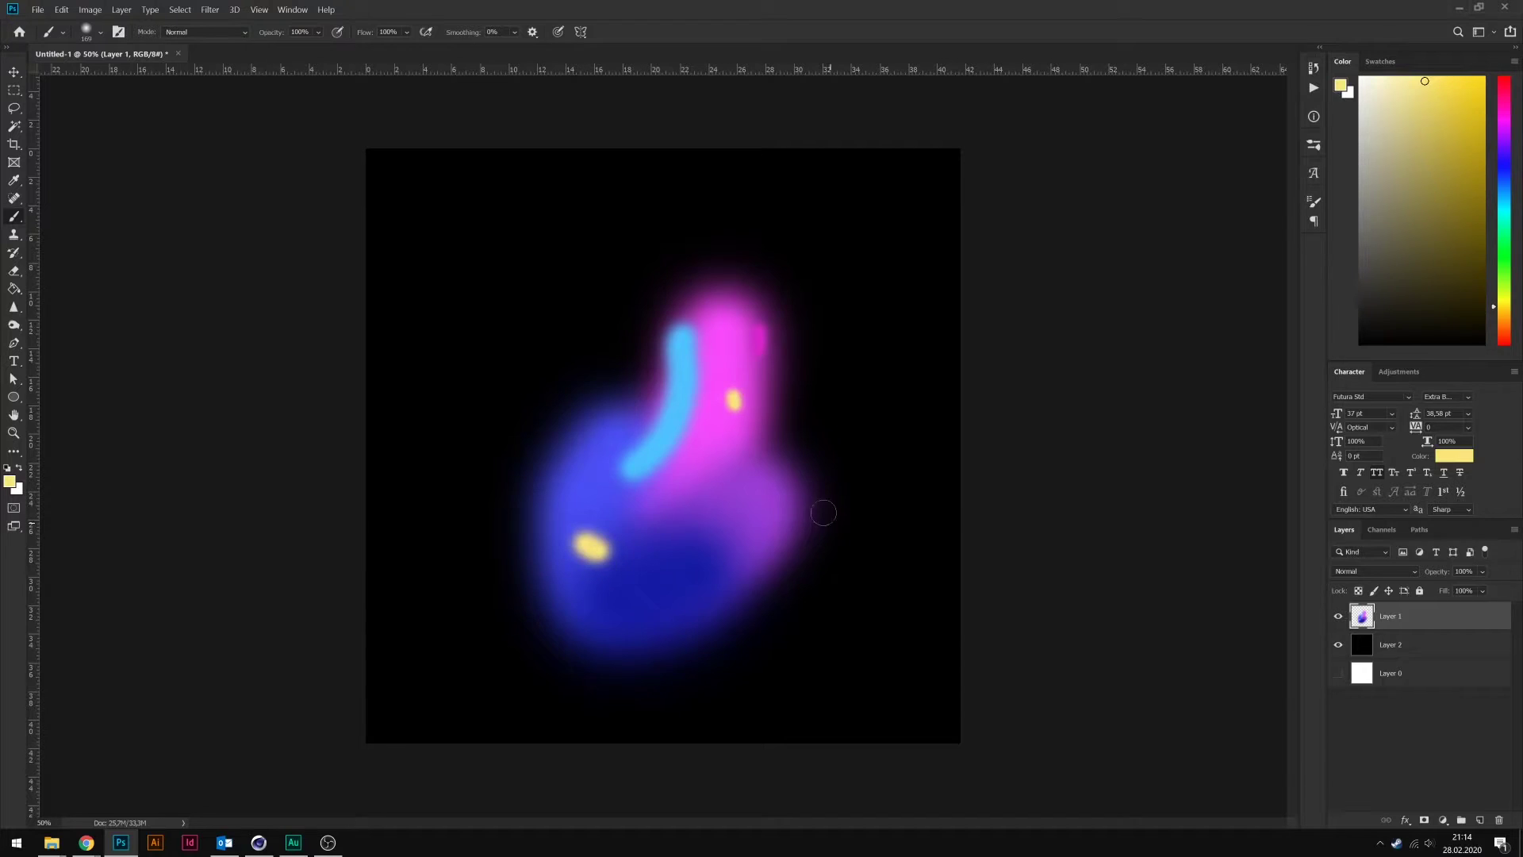
{"action": "left_click", "coordinate": [1504, 214]}
{"action": "right_click_drag", "start_coordinate": [618, 469], "coordinate": [641, 469], "text": "alt"}
{"action": "left_click_drag", "start_coordinate": [577, 543], "coordinate": [625, 571]}
{"action": "left_click_drag", "start_coordinate": [749, 395], "coordinate": [717, 500]}
{"action": "key", "text": "v"}
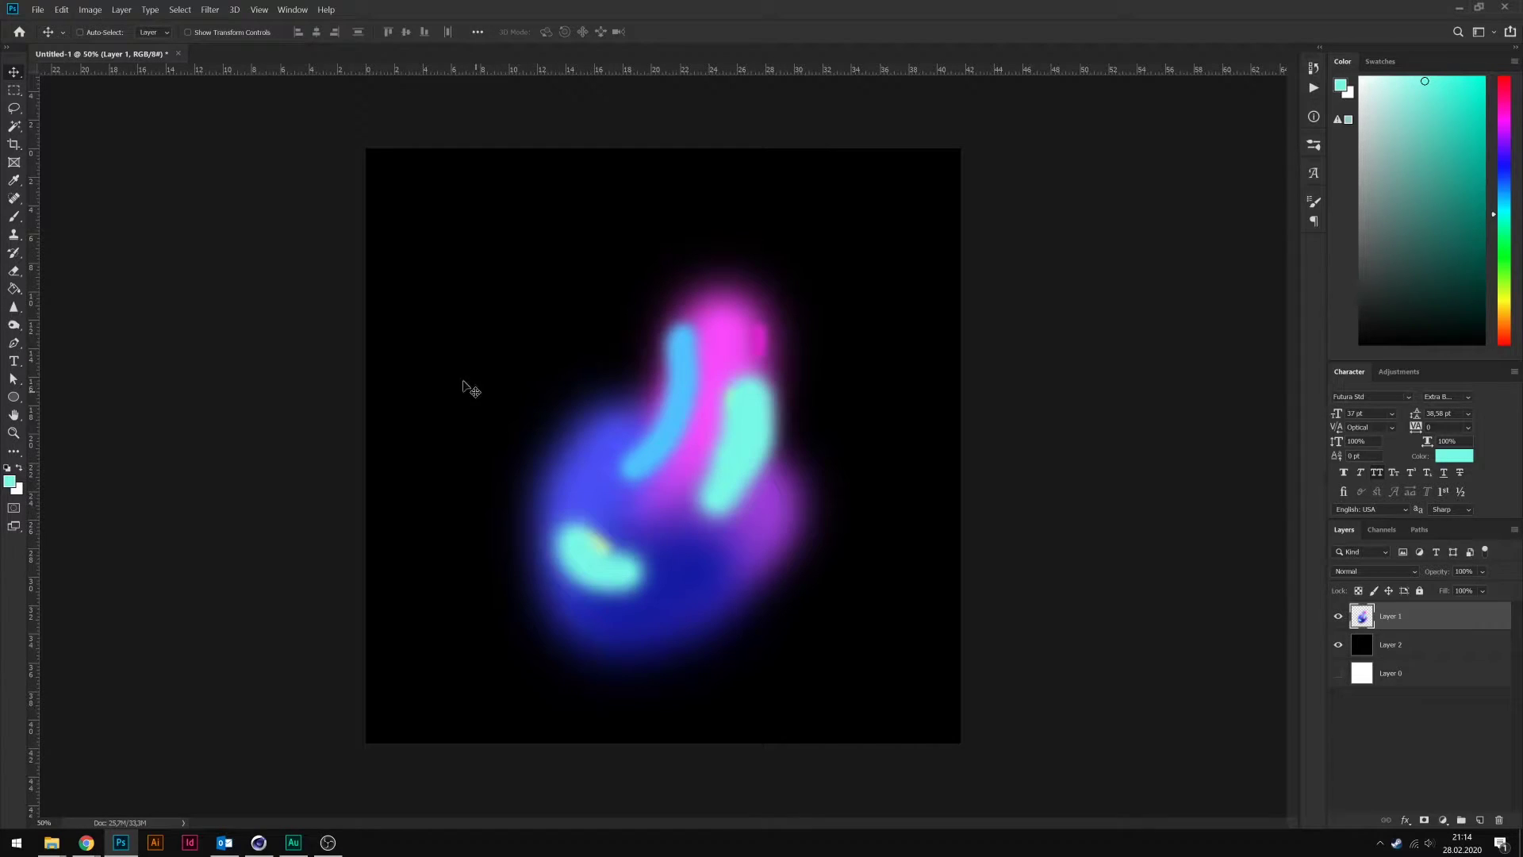
- Apply a Gaussian Blur to the colour layer with the radius raised to about 55 px
{"action": "left_click", "coordinate": [207, 9]}
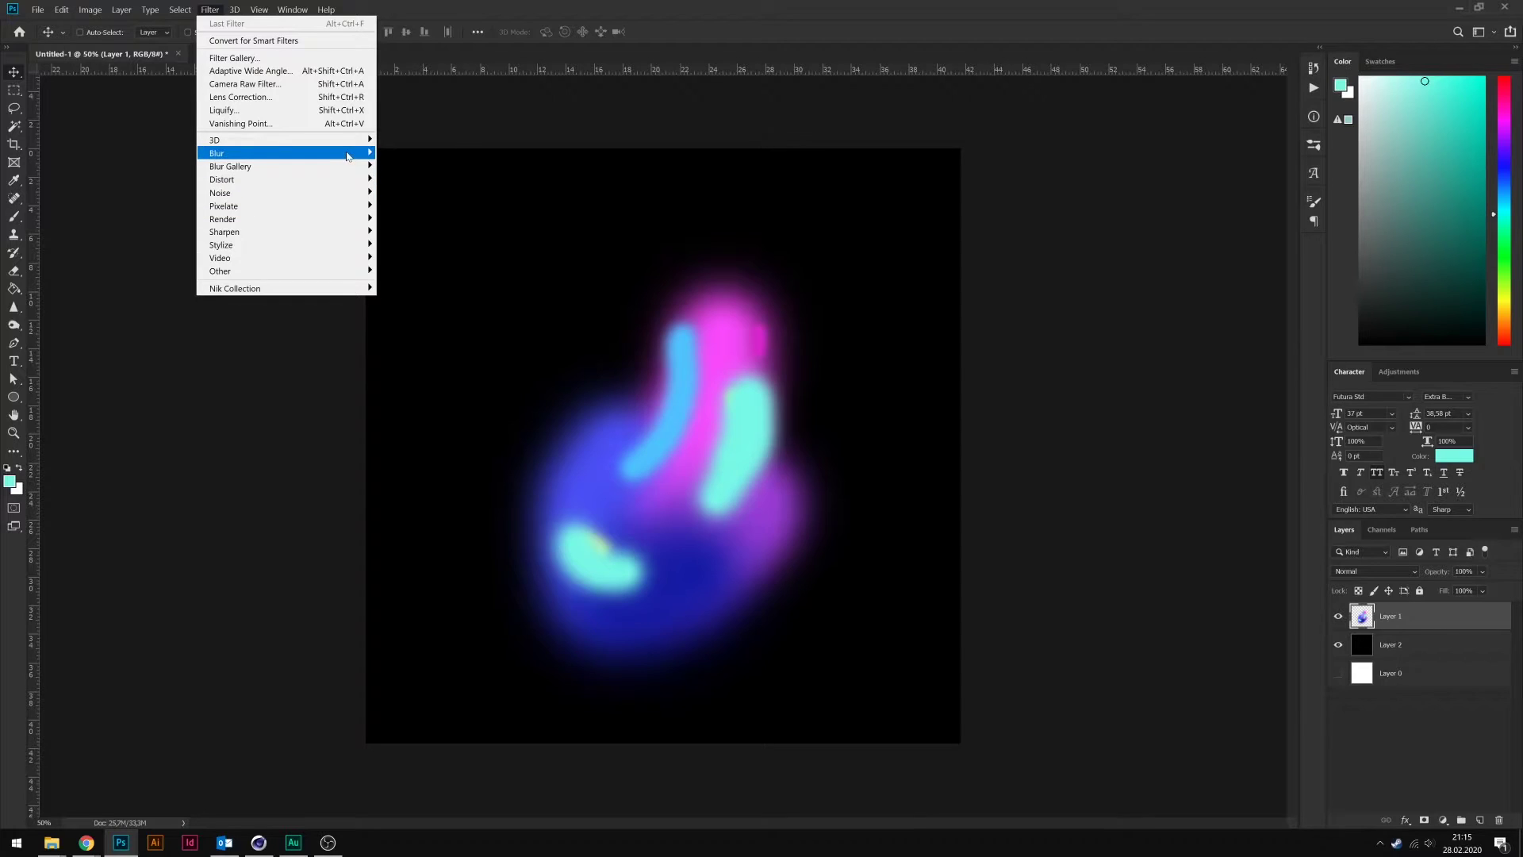
{"action": "mouse_move", "coordinate": [347, 157]}
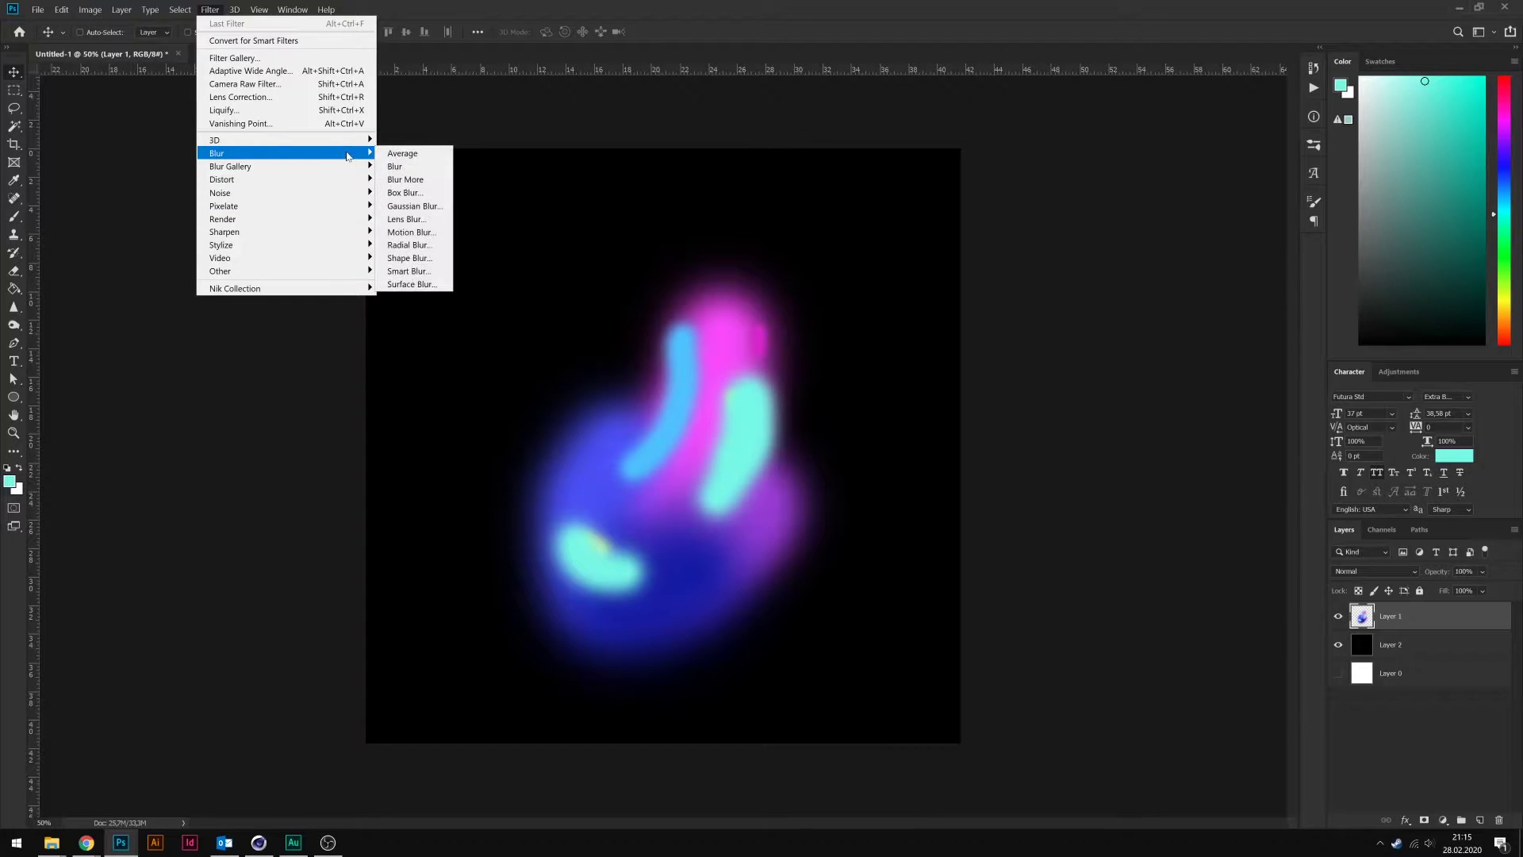
{"action": "left_click", "coordinate": [412, 205]}
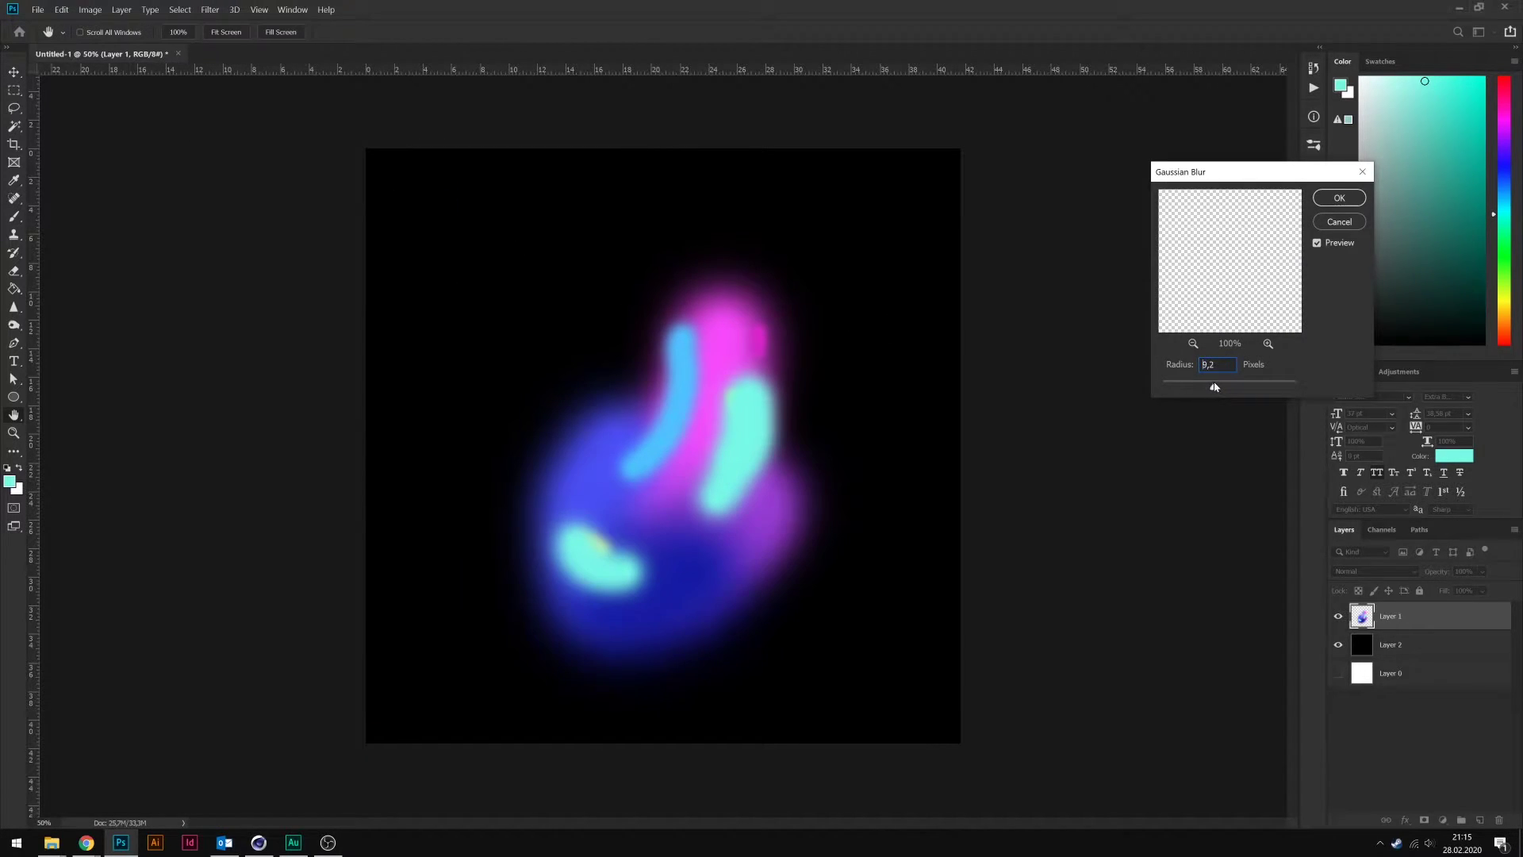
{"action": "left_click_drag", "start_coordinate": [1229, 386], "coordinate": [1231, 387]}
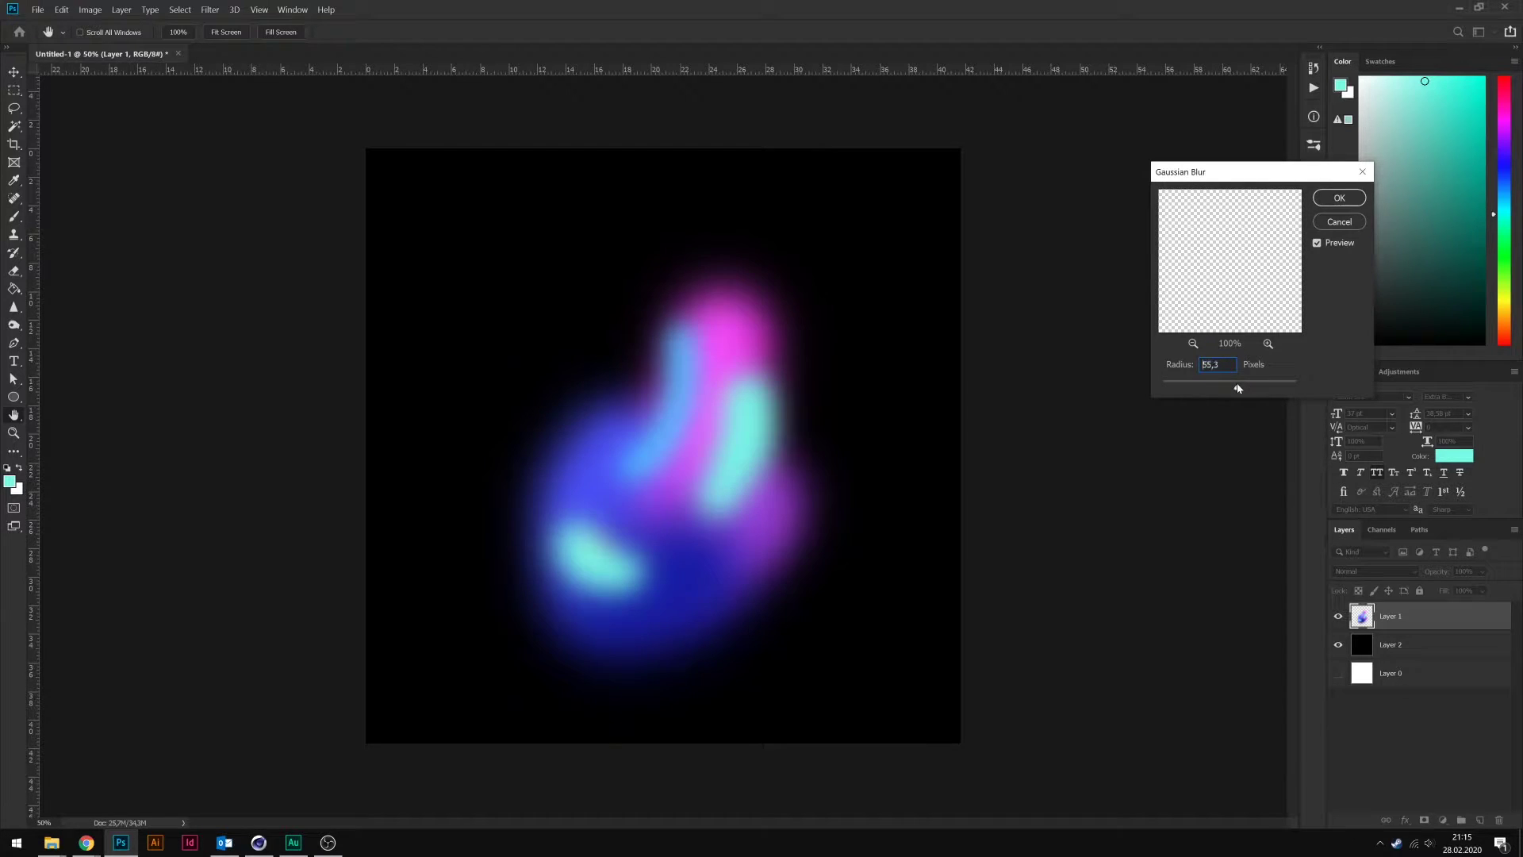
{"action": "left_click", "coordinate": [1339, 198]}
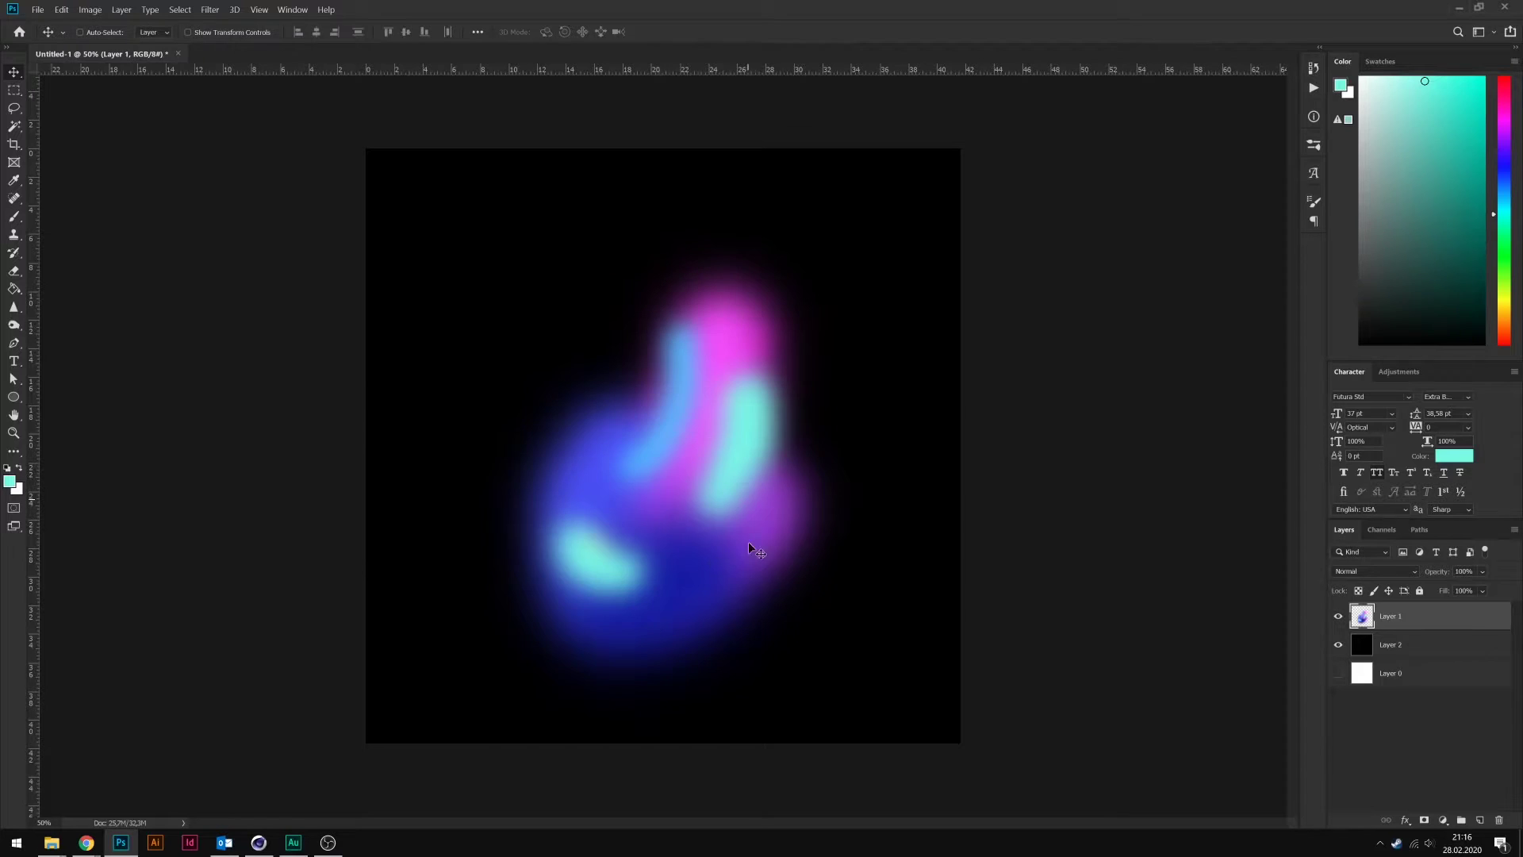
{"action": "left_click", "coordinate": [209, 9]}
- In Liquify, push the blue, pink-cyan and dark blue areas with Forward Warp
{"action": "left_click", "coordinate": [238, 111]}
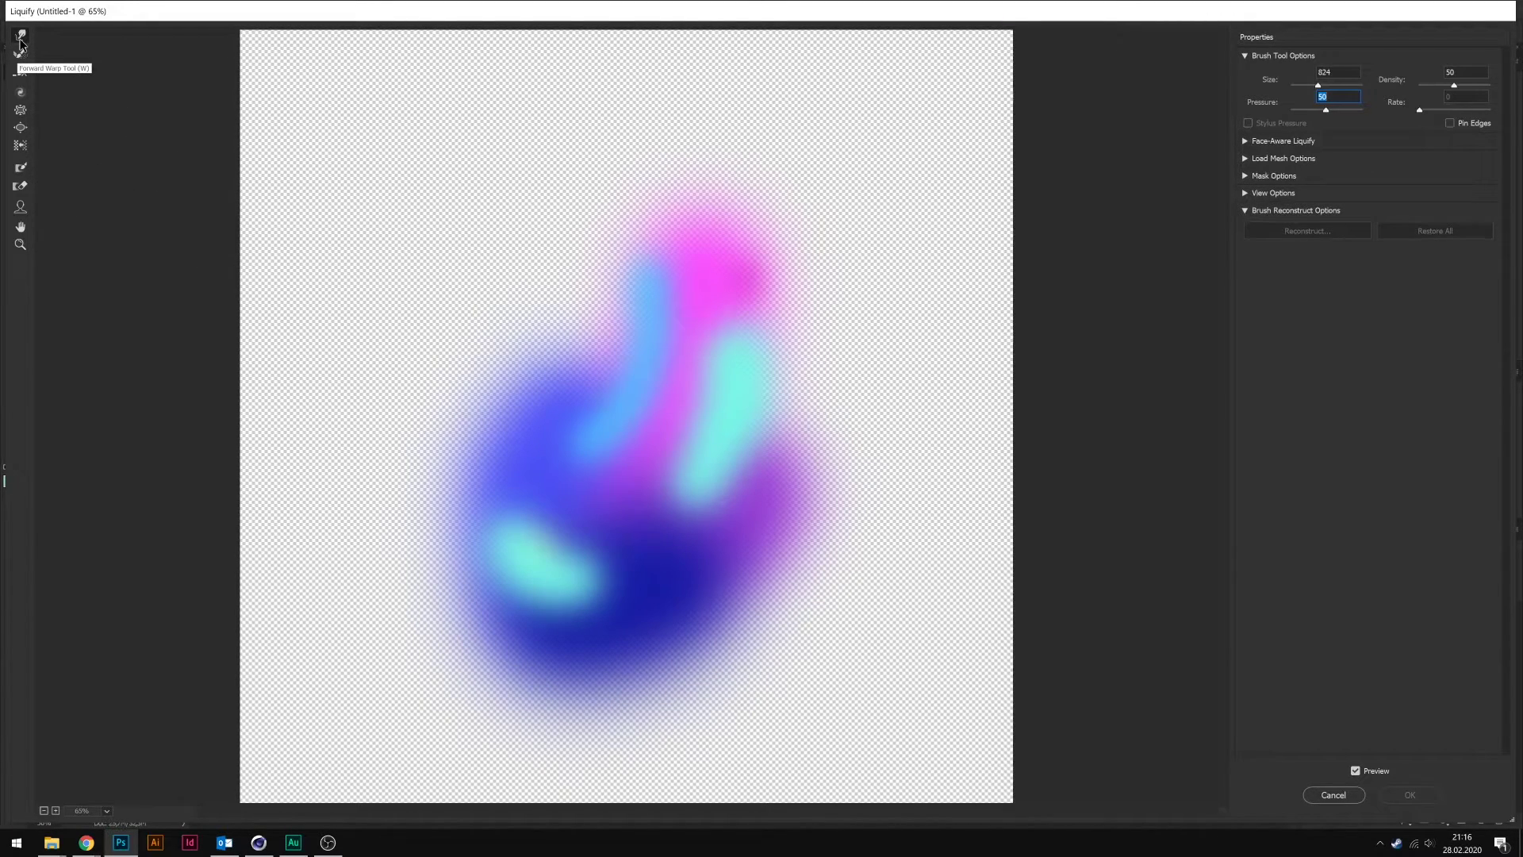
{"action": "mouse_move", "coordinate": [555, 428]}
{"action": "left_mouse_down"}
{"action": "mouse_move", "coordinate": [545, 340]}
{"action": "mouse_move", "coordinate": [595, 238]}
{"action": "mouse_move", "coordinate": [650, 174]}
{"action": "left_mouse_up"}
{"action": "mouse_move", "coordinate": [715, 454]}
{"action": "left_mouse_down"}
{"action": "mouse_move", "coordinate": [829, 234]}
{"action": "mouse_move", "coordinate": [930, 219]}
{"action": "left_mouse_up"}
{"action": "mouse_move", "coordinate": [726, 507]}
{"action": "left_mouse_down"}
{"action": "mouse_move", "coordinate": [581, 694]}
{"action": "mouse_move", "coordinate": [353, 666]}
{"action": "mouse_move", "coordinate": [578, 381]}
{"action": "mouse_move", "coordinate": [731, 36]}
{"action": "mouse_move", "coordinate": [526, 617]}
{"action": "mouse_move", "coordinate": [925, 646]}
{"action": "mouse_move", "coordinate": [878, 85]}
{"action": "mouse_move", "coordinate": [299, 622]}
{"action": "mouse_move", "coordinate": [924, 368]}
{"action": "left_mouse_up"}
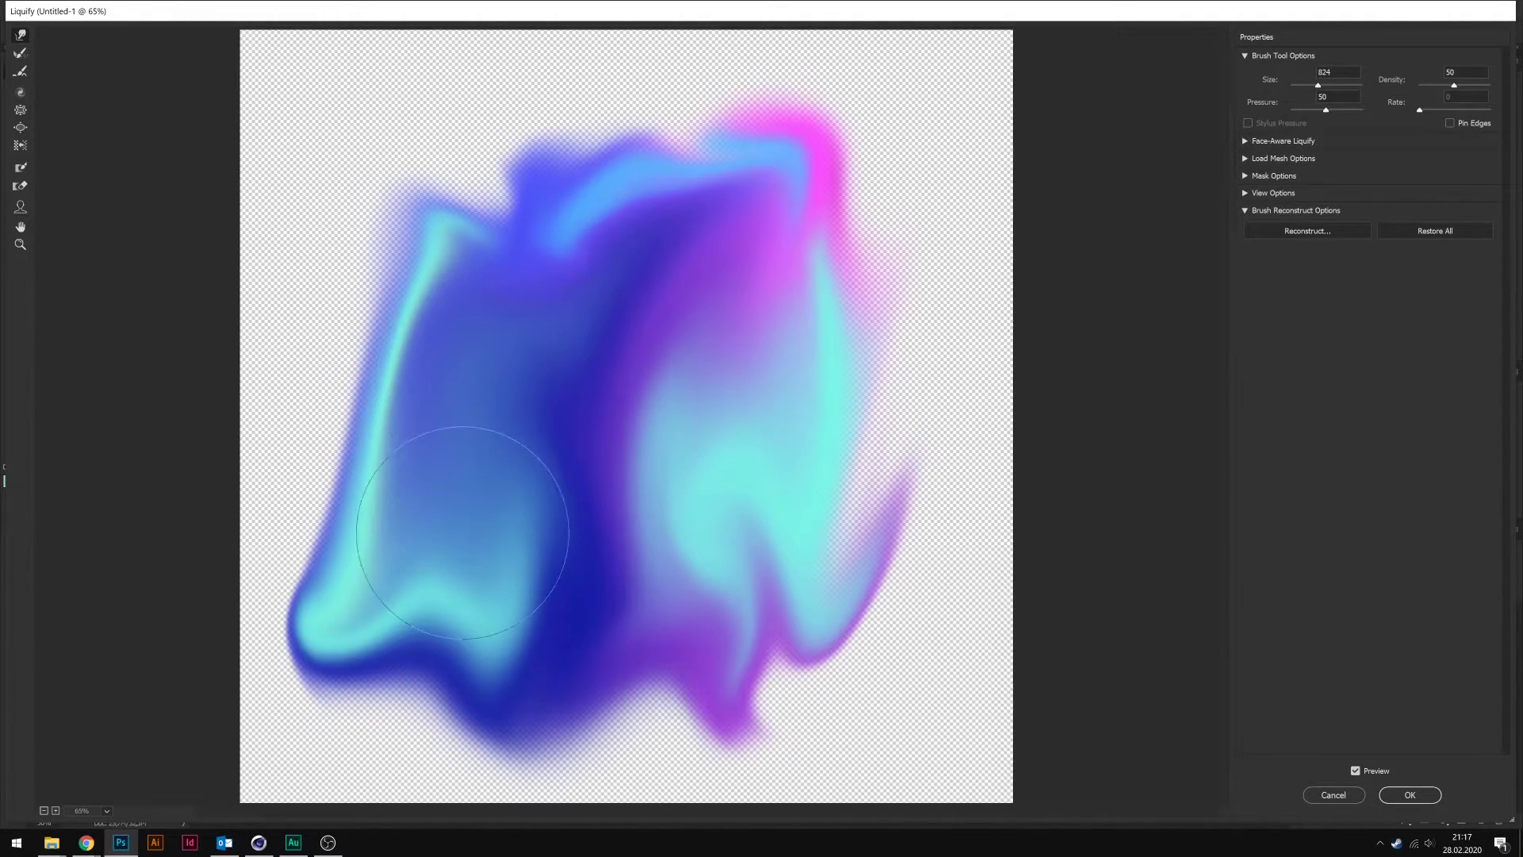
- Twirl the centre, lower-left, upper-left and top areas clockwise with a 1461-size brush
{"action": "left_click", "coordinate": [20, 97]}
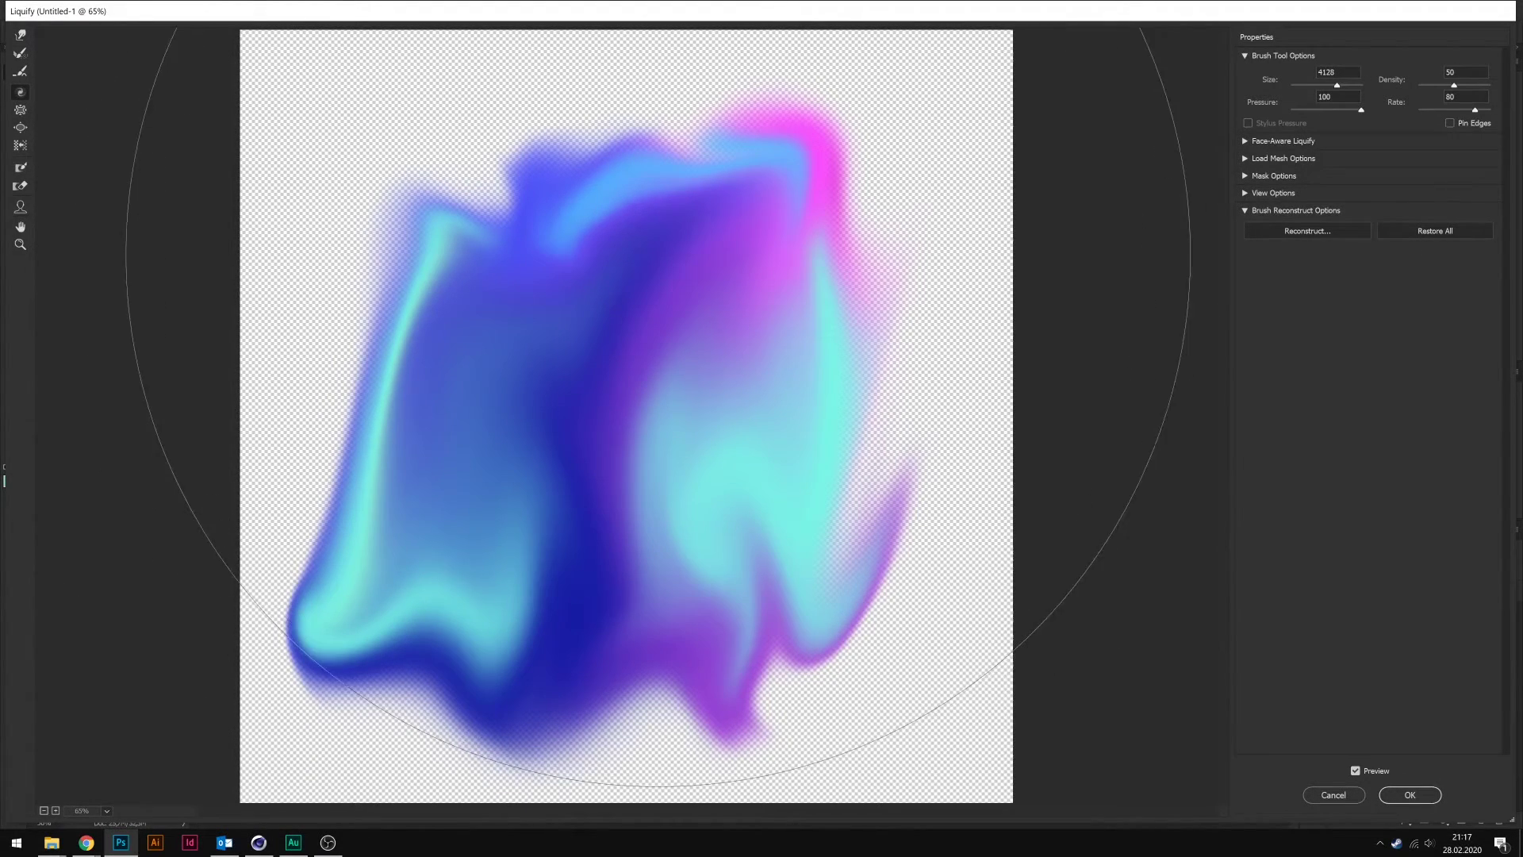
{"action": "left_click", "coordinate": [1324, 85]}
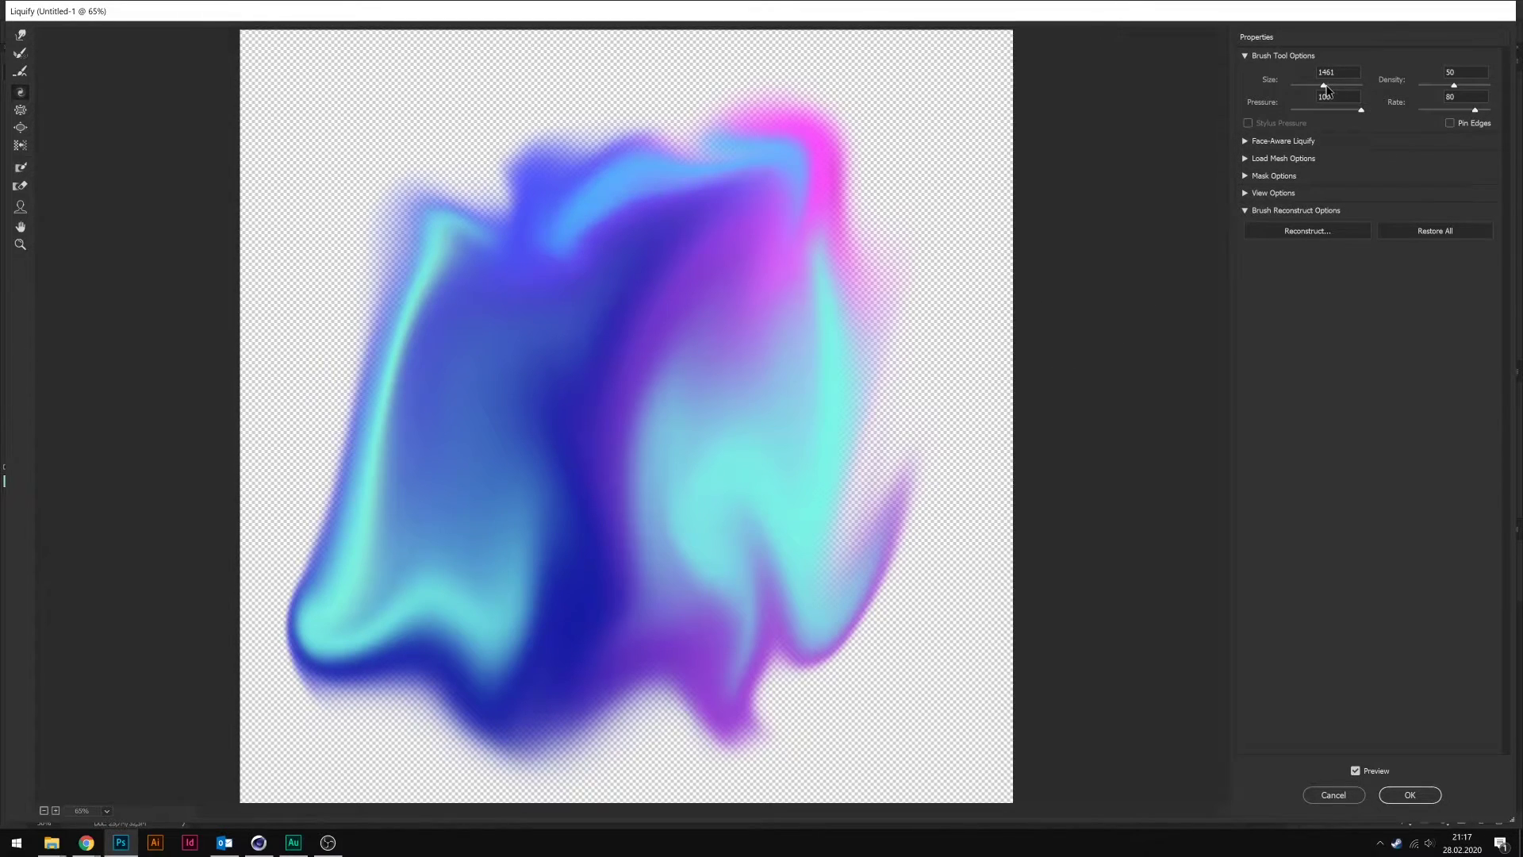
{"action": "left_click", "coordinate": [651, 440]}
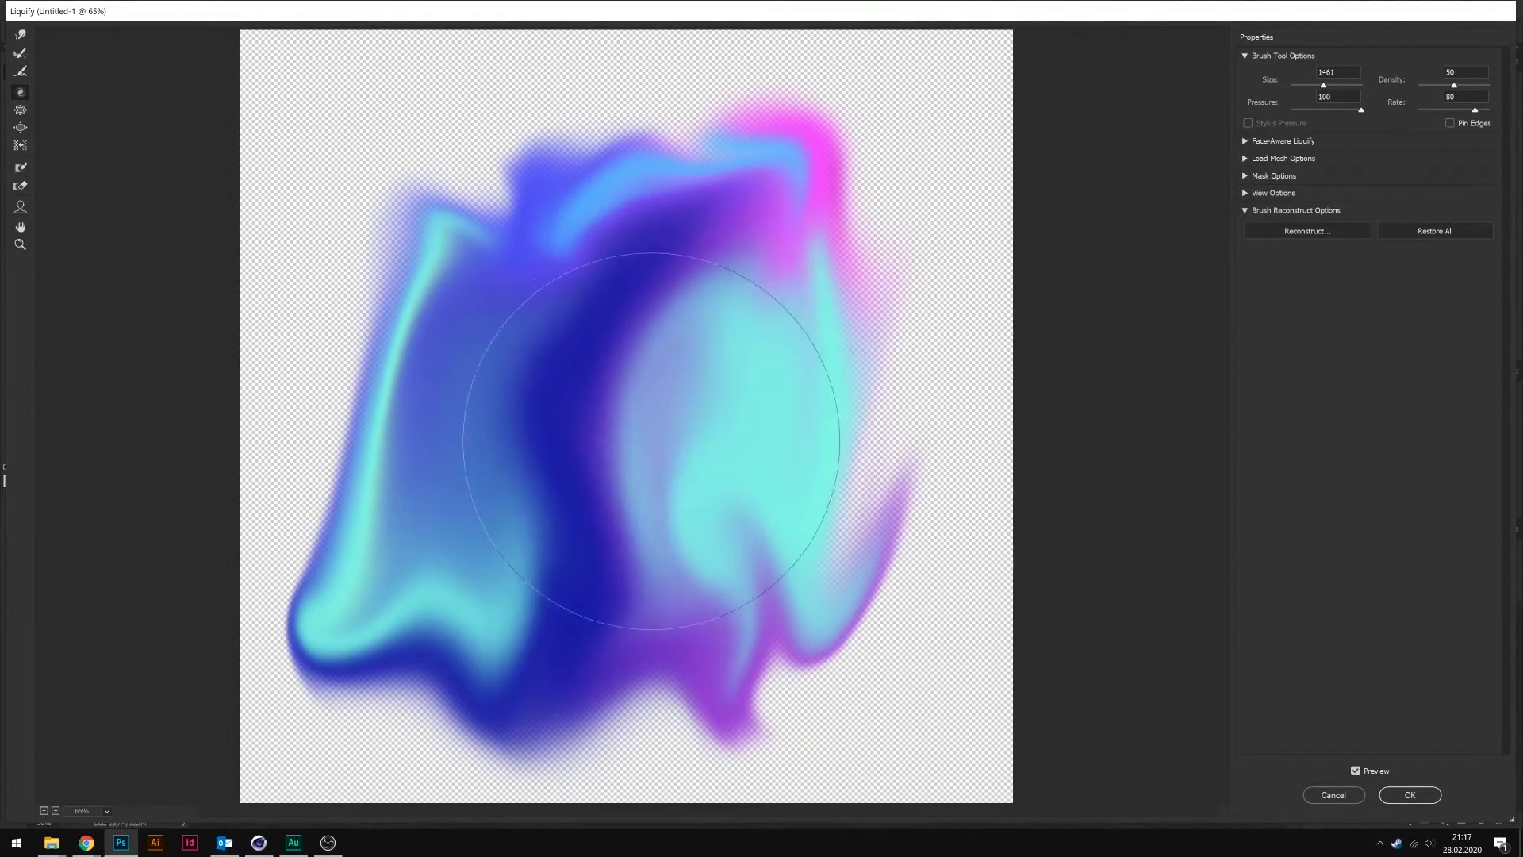
{"action": "left_click_drag", "start_coordinate": [651, 441], "coordinate": [644, 389]}
{"action": "left_click", "coordinate": [396, 547]}
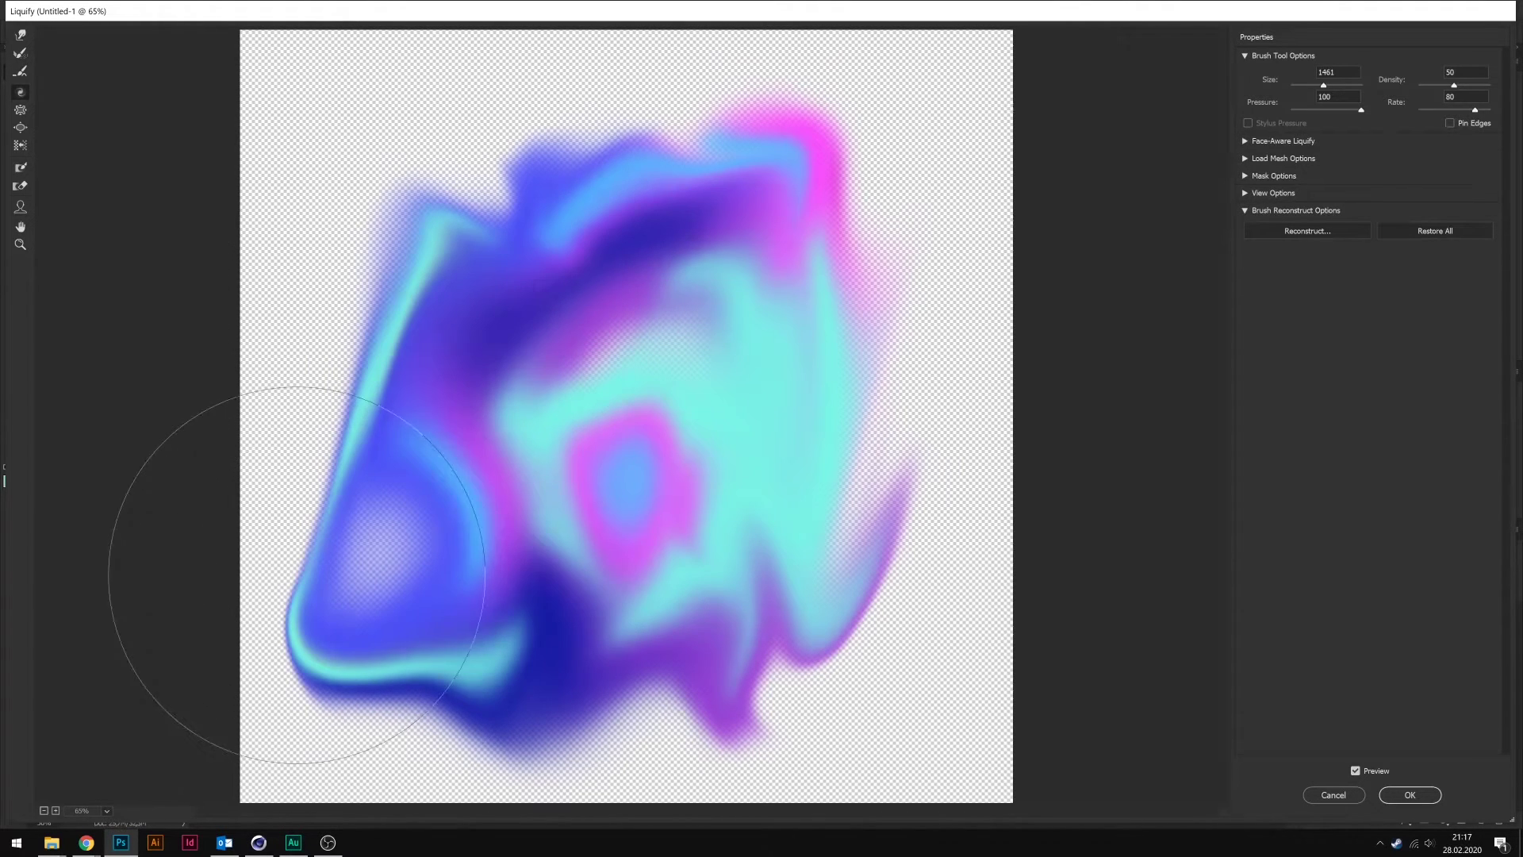
{"action": "left_click", "coordinate": [702, 361]}
{"action": "left_click_drag", "start_coordinate": [535, 341], "coordinate": [461, 313]}
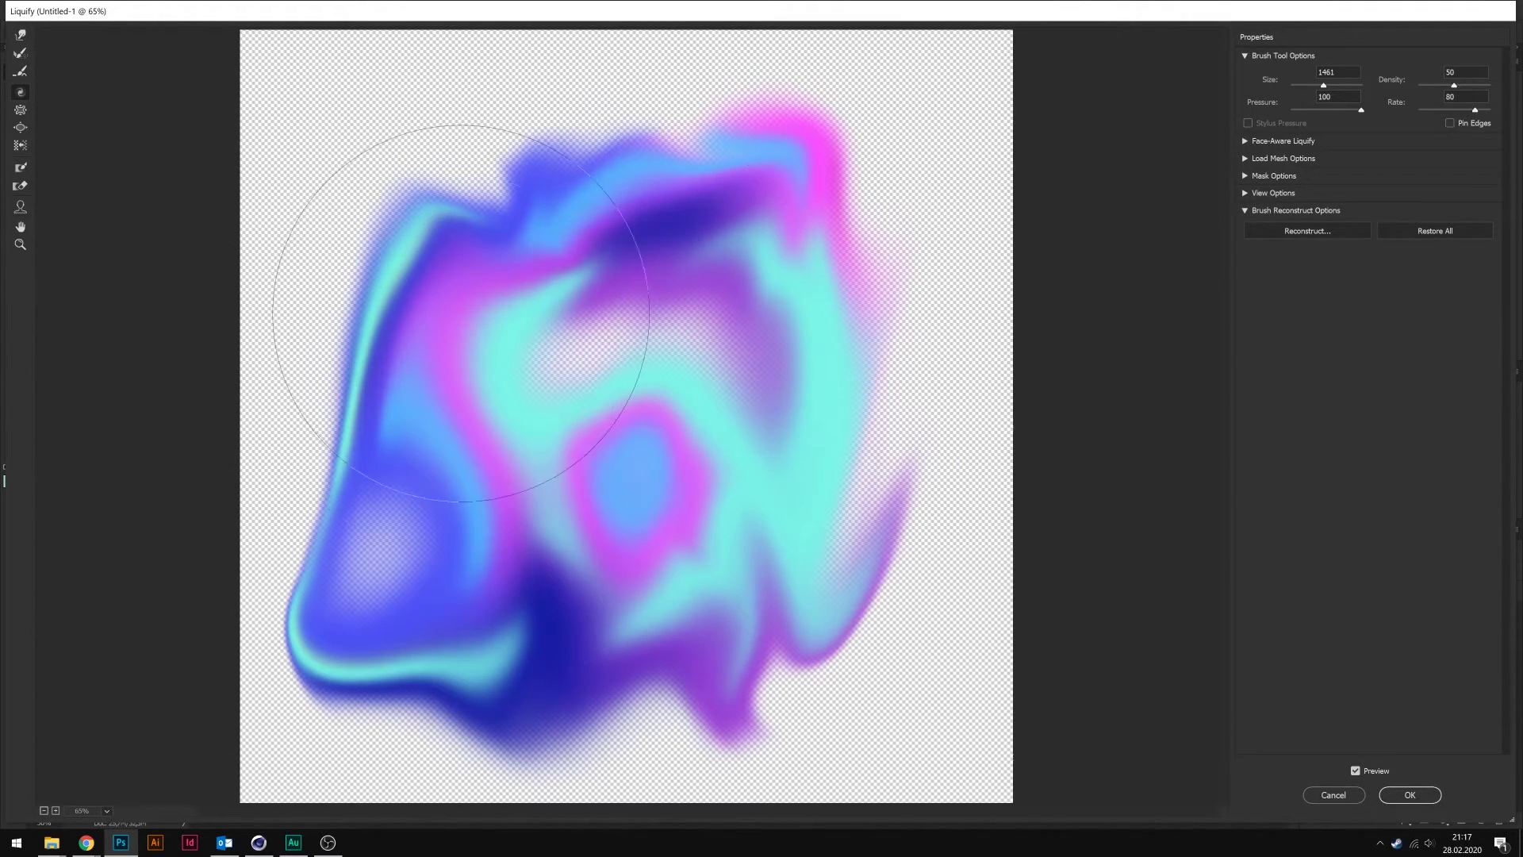
{"action": "mouse_move", "coordinate": [595, 170]}
{"action": "left_mouse_down"}
{"action": "mouse_move", "coordinate": [799, 221]}
{"action": "mouse_move", "coordinate": [492, 289]}
{"action": "mouse_move", "coordinate": [444, 413]}
{"action": "left_mouse_up"}
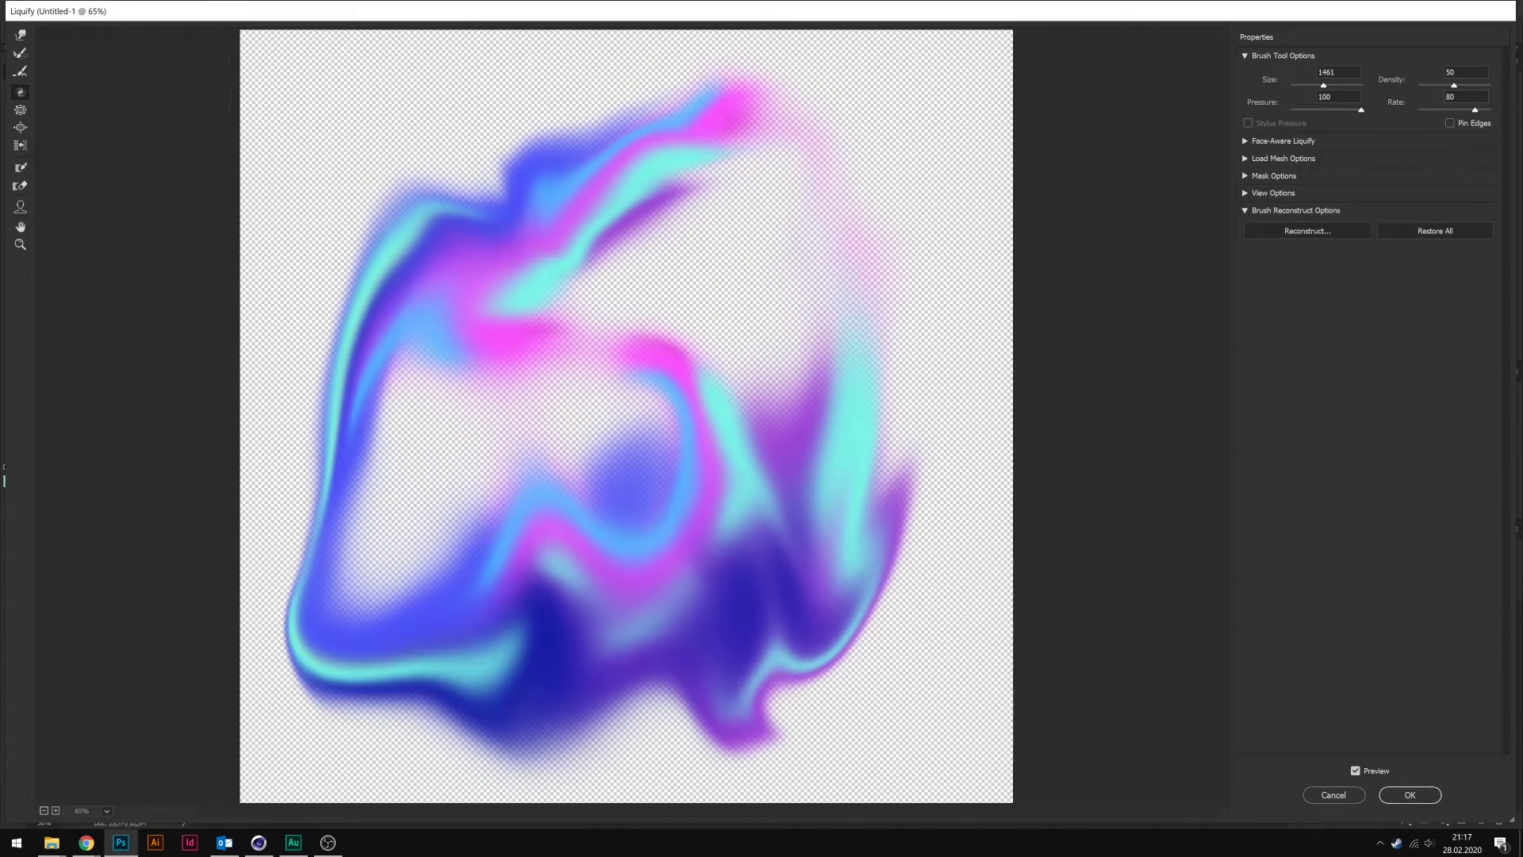
- Use Forward Warp strokes to push the central pink, cyan and blue bands up-right into flowing waves
{"action": "left_click", "coordinate": [19, 38]}
{"action": "left_click_drag", "start_coordinate": [349, 608], "coordinate": [462, 330]}
{"action": "mouse_move", "coordinate": [394, 632]}
{"action": "left_mouse_down"}
{"action": "mouse_move", "coordinate": [510, 346]}
{"action": "mouse_move", "coordinate": [476, 563]}
{"action": "mouse_move", "coordinate": [442, 356]}
{"action": "left_mouse_up"}
{"action": "left_click_drag", "start_coordinate": [367, 576], "coordinate": [468, 346]}
{"action": "mouse_move", "coordinate": [444, 261]}
{"action": "left_mouse_down"}
{"action": "mouse_move", "coordinate": [484, 429]}
{"action": "mouse_move", "coordinate": [460, 468]}
{"action": "mouse_move", "coordinate": [476, 484]}
{"action": "mouse_move", "coordinate": [567, 337]}
{"action": "left_mouse_up"}
{"action": "left_click_drag", "start_coordinate": [560, 507], "coordinate": [617, 385]}
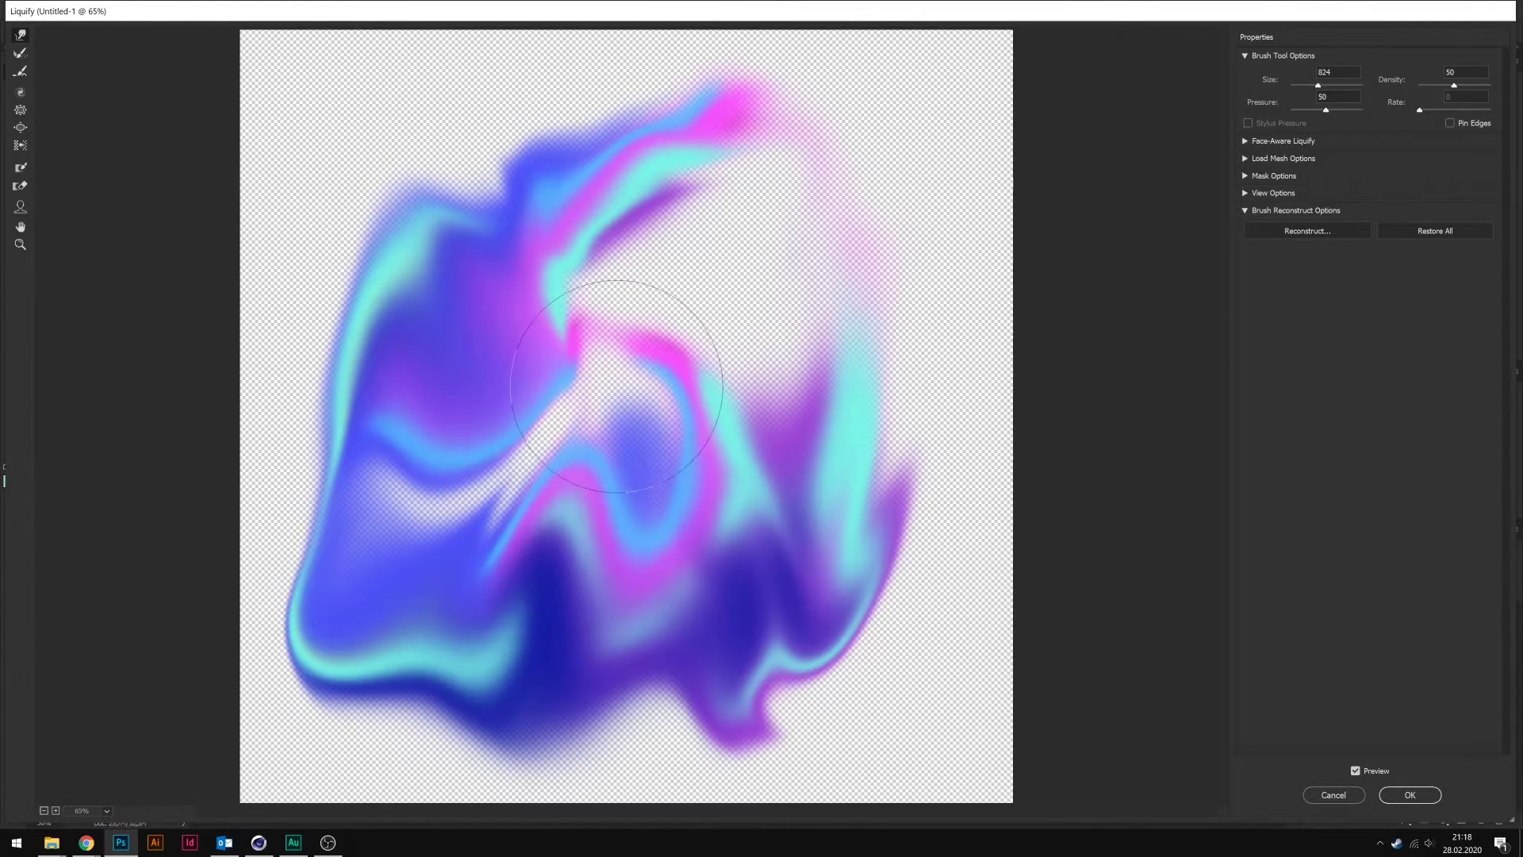
{"action": "left_click_drag", "start_coordinate": [480, 515], "coordinate": [535, 432]}
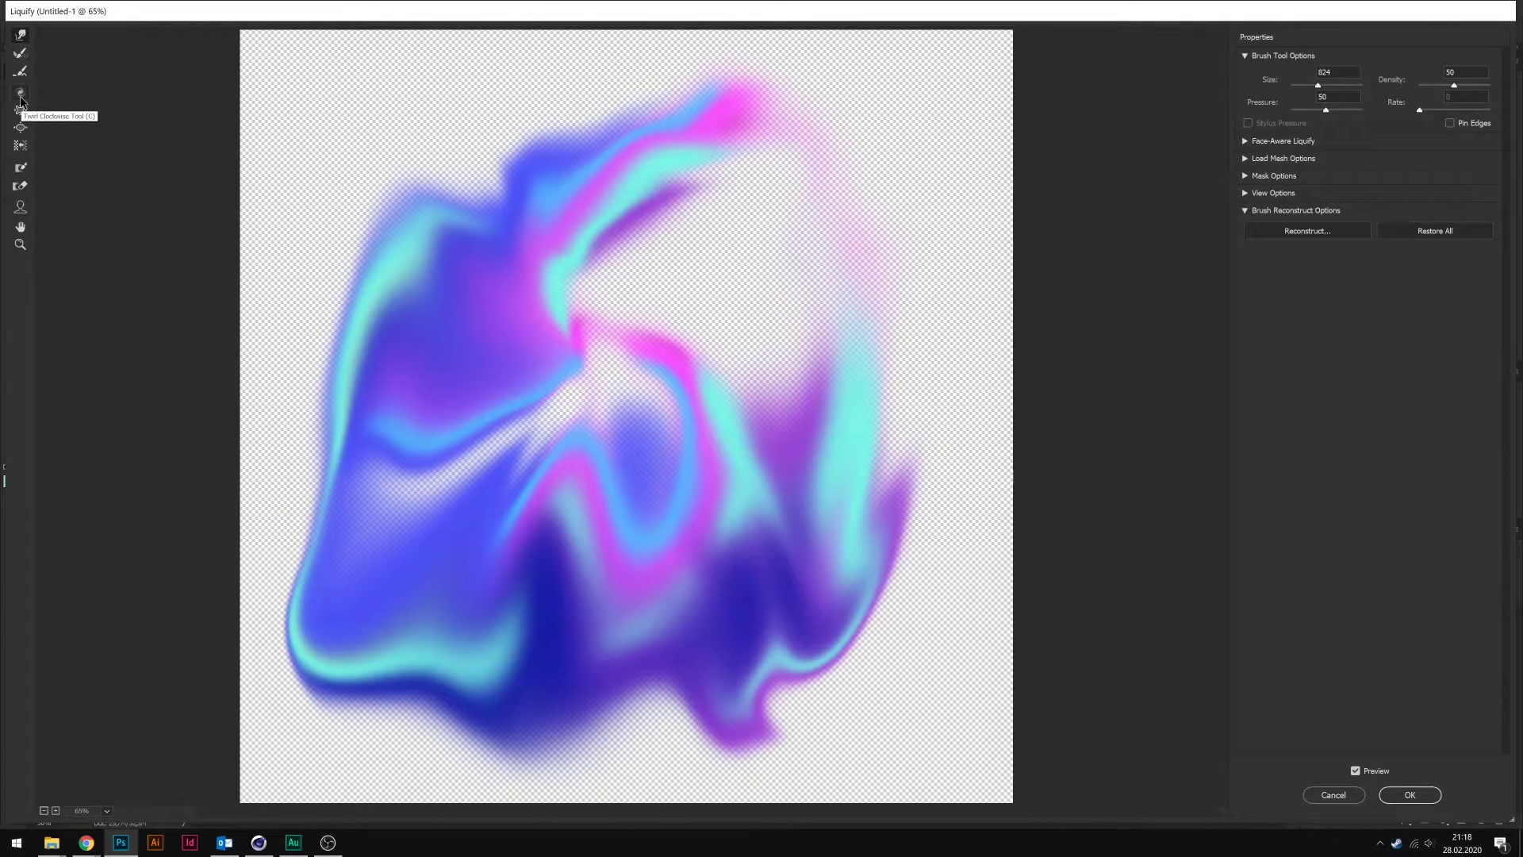
{"action": "left_click_drag", "start_coordinate": [500, 466], "coordinate": [599, 342]}
{"action": "left_click_drag", "start_coordinate": [612, 492], "coordinate": [666, 343]}
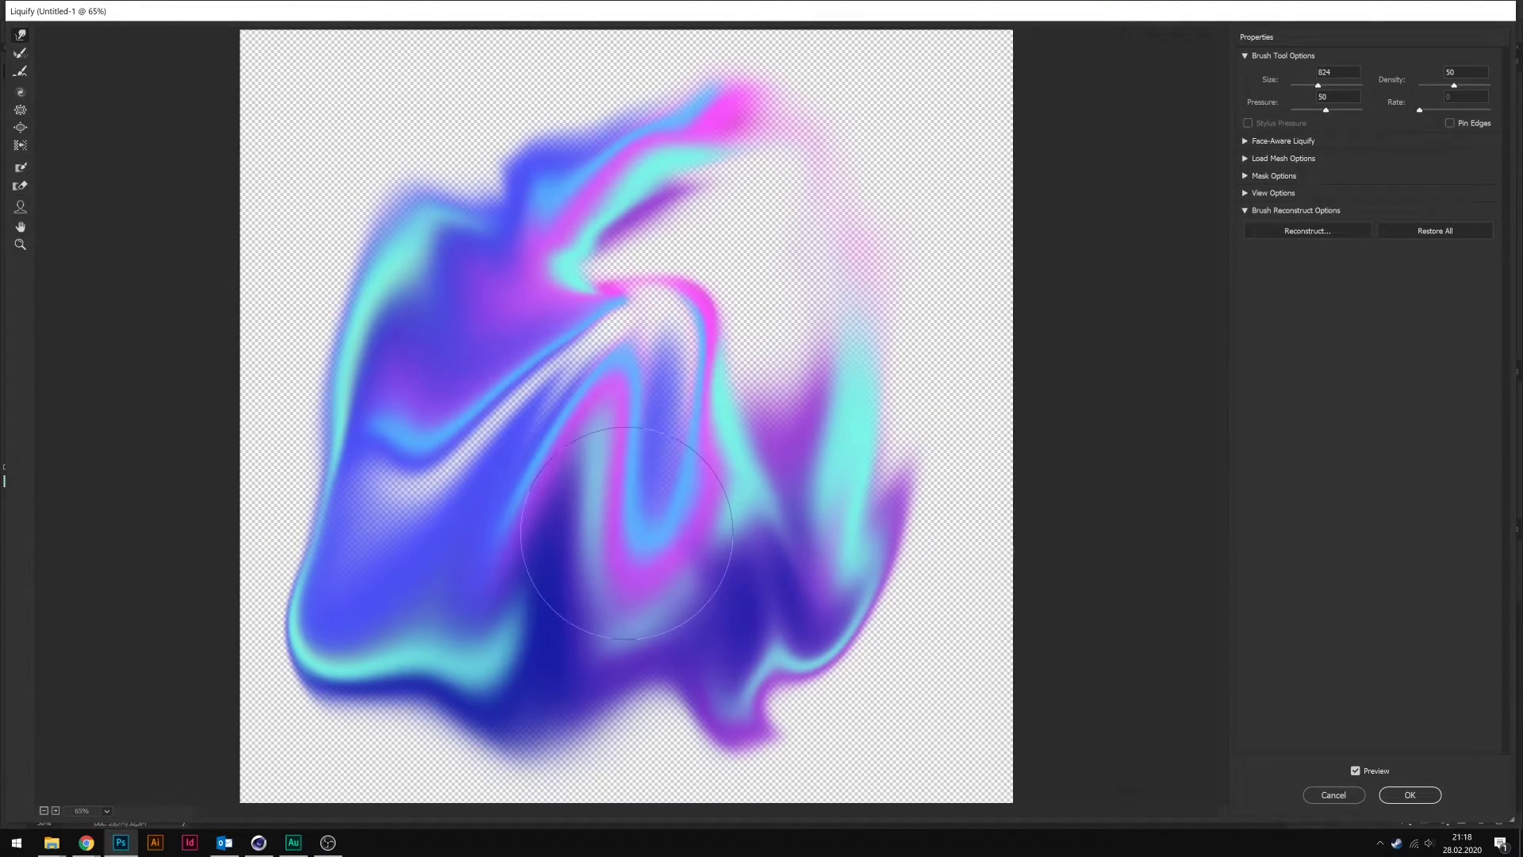
{"action": "left_click_drag", "start_coordinate": [710, 476], "coordinate": [754, 321]}
{"action": "mouse_move", "coordinate": [801, 522]}
{"action": "left_mouse_down"}
{"action": "mouse_move", "coordinate": [878, 103]}
{"action": "mouse_move", "coordinate": [753, 333]}
{"action": "mouse_move", "coordinate": [442, 169]}
{"action": "mouse_move", "coordinate": [461, 365]}
{"action": "left_mouse_up"}
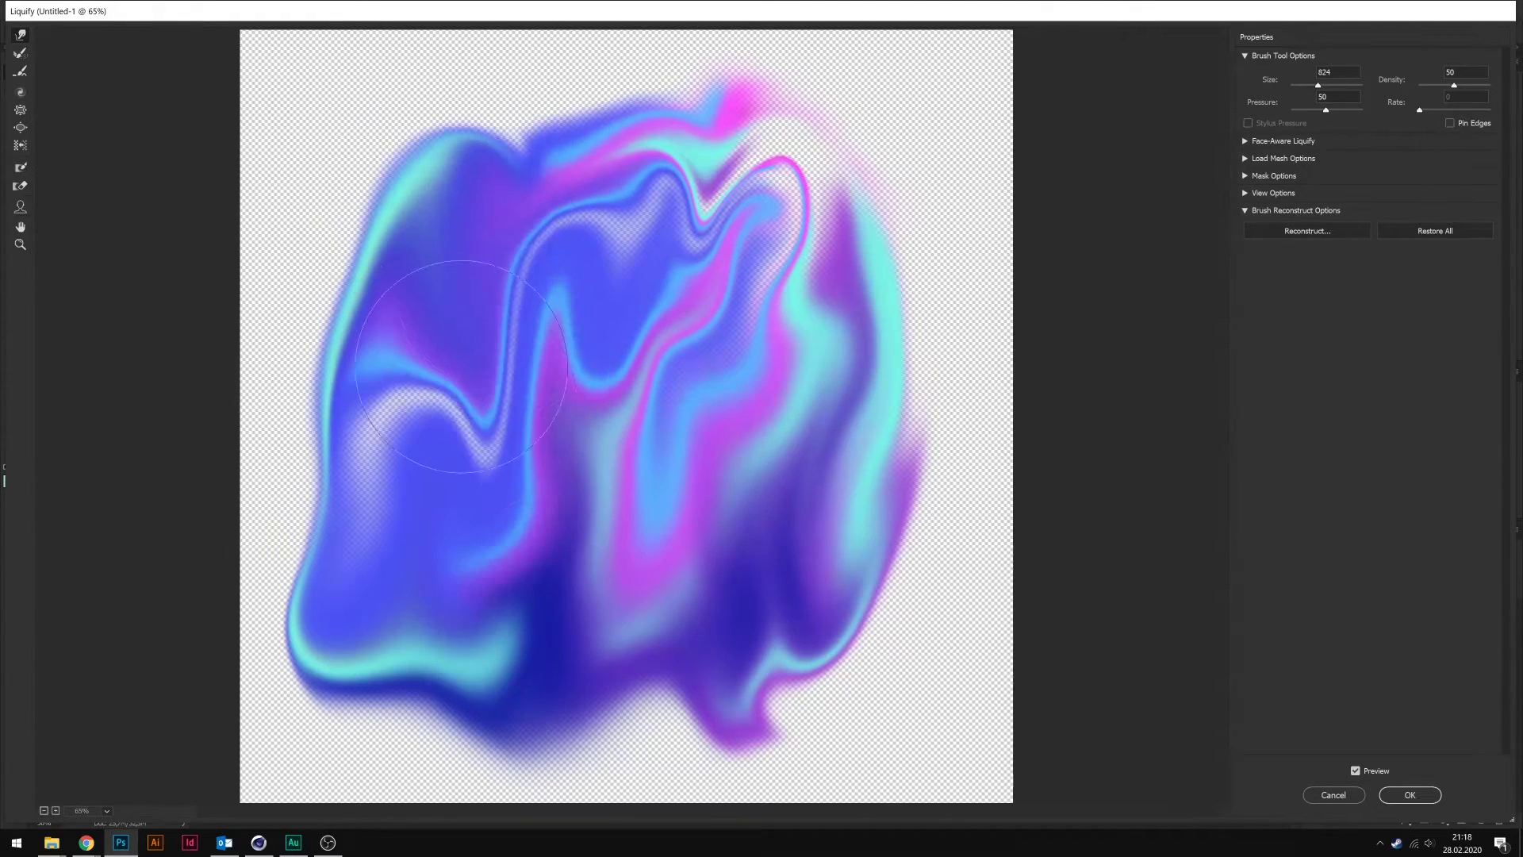
- Partially reconstruct the warp with a lowered Amount to ease the distortion back
{"action": "left_click", "coordinate": [1308, 230]}
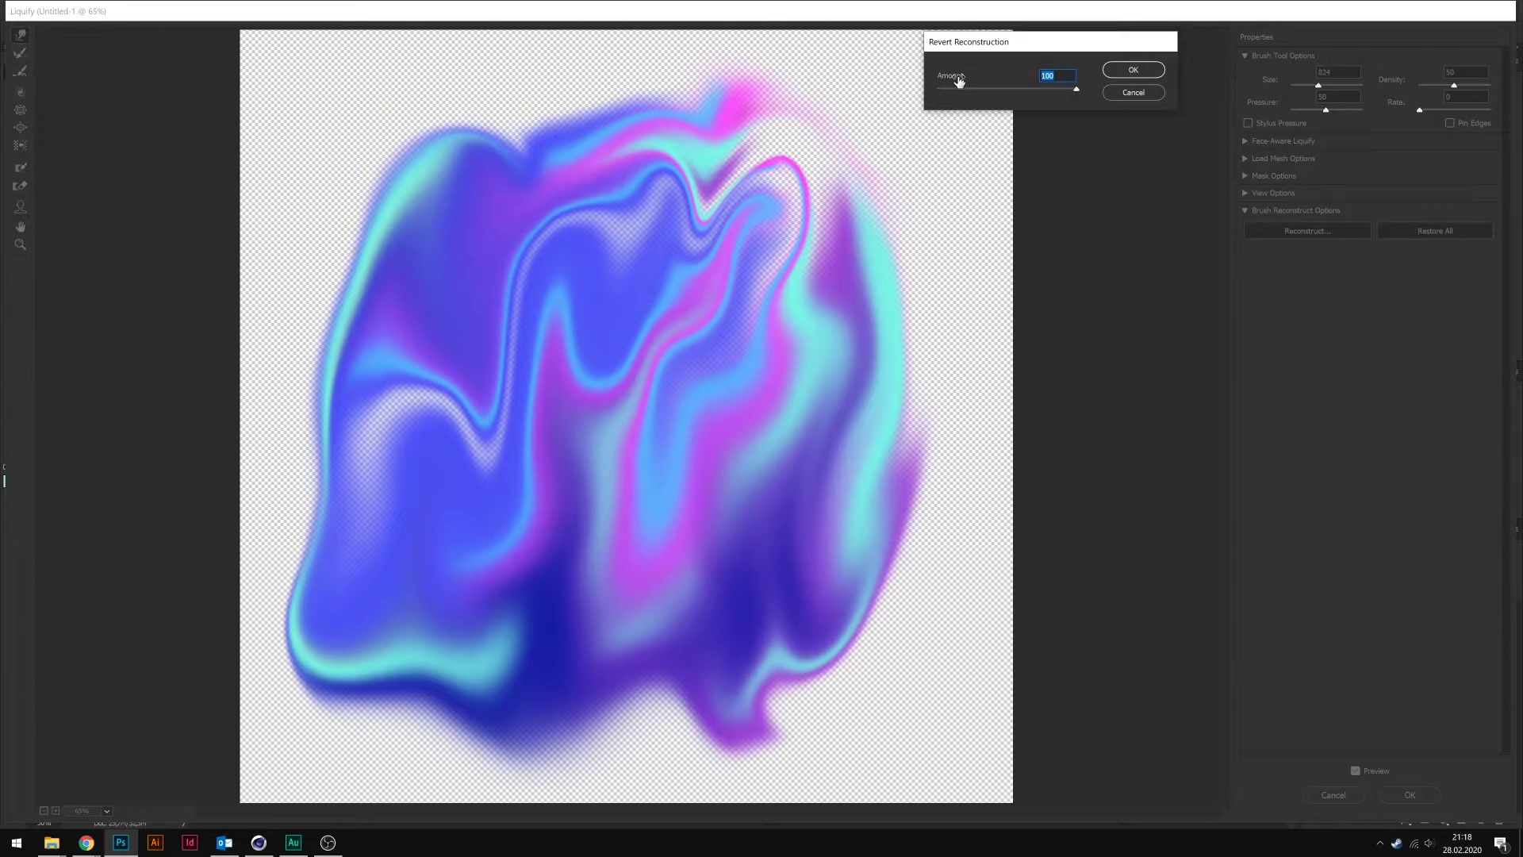
{"action": "mouse_move", "coordinate": [1074, 90]}
{"action": "left_mouse_down"}
{"action": "mouse_move", "coordinate": [1013, 94]}
{"action": "mouse_move", "coordinate": [1074, 92]}
{"action": "mouse_move", "coordinate": [1035, 94]}
{"action": "mouse_move", "coordinate": [1057, 95]}
{"action": "left_mouse_up"}
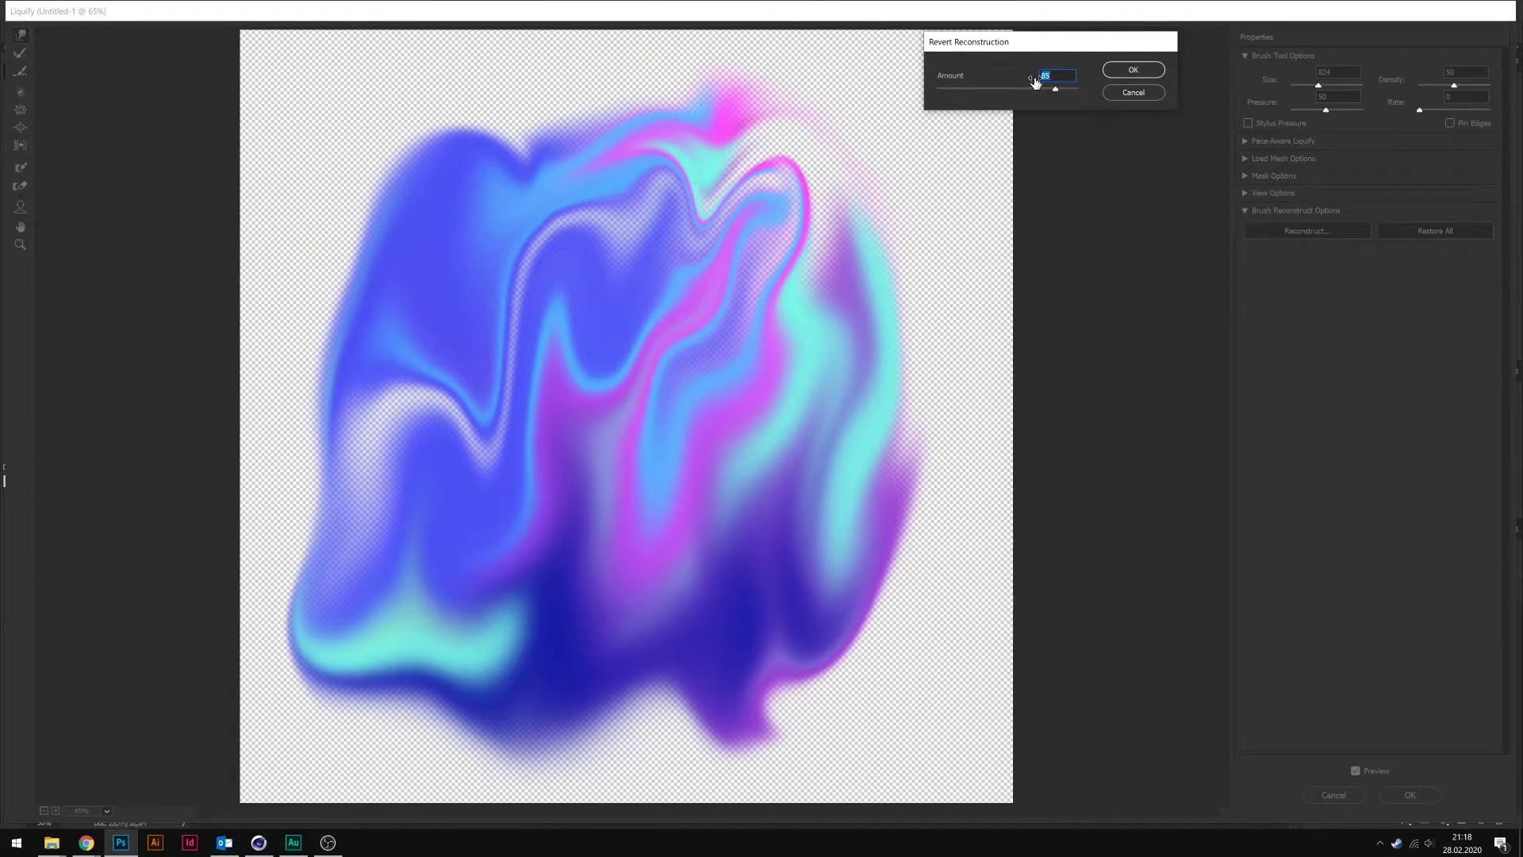
{"action": "left_click", "coordinate": [1109, 73]}
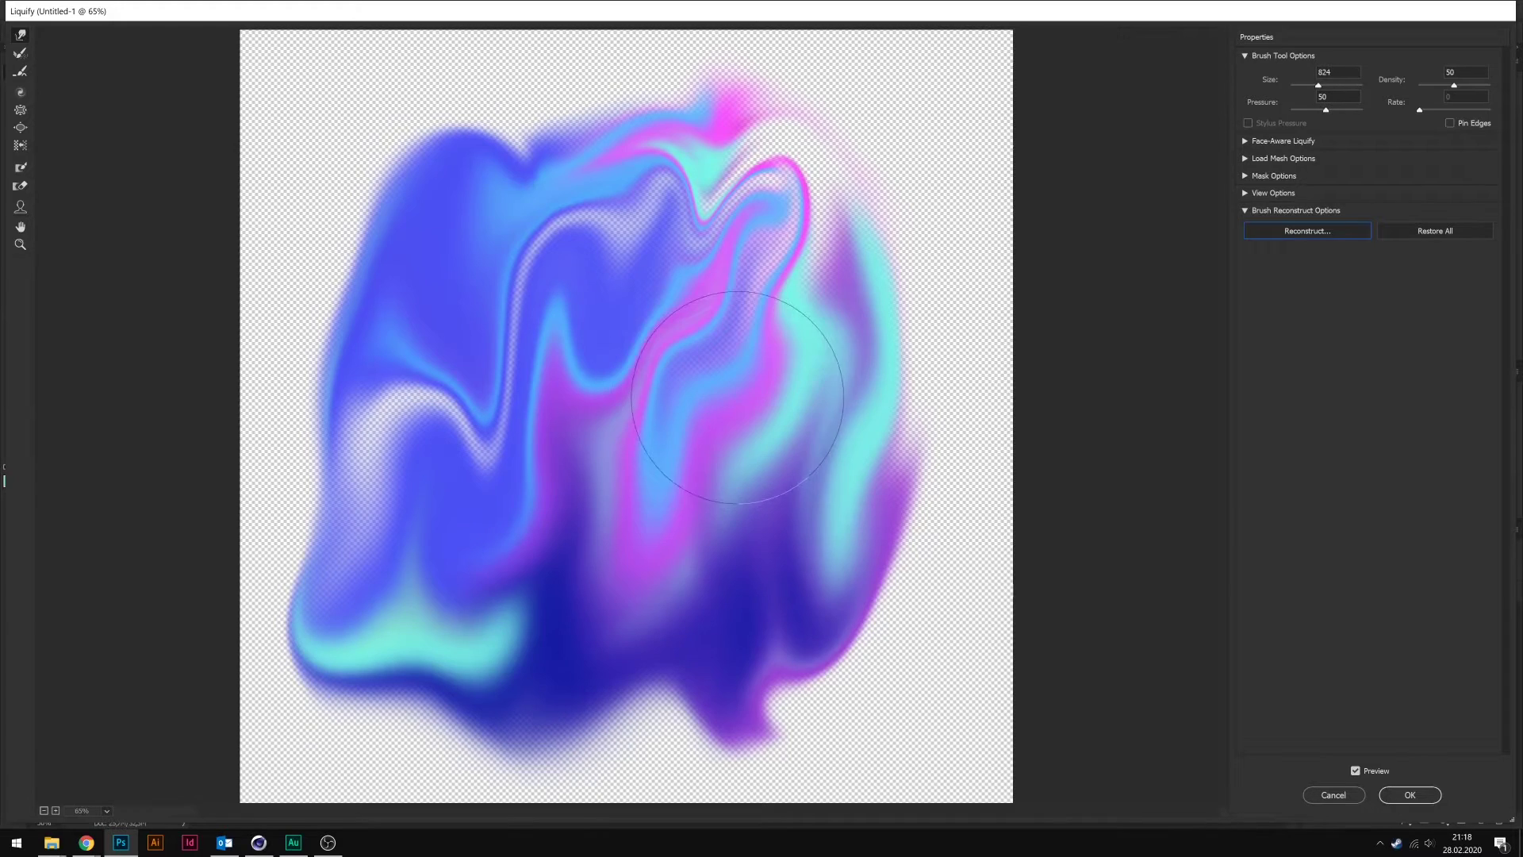
- Zoom out and round off the blob's outline with large 1990-size warp strokes
{"action": "scroll", "coordinate": [694, 373], "scroll_direction": "down", "scroll_amount": 5, "text": "alt"}
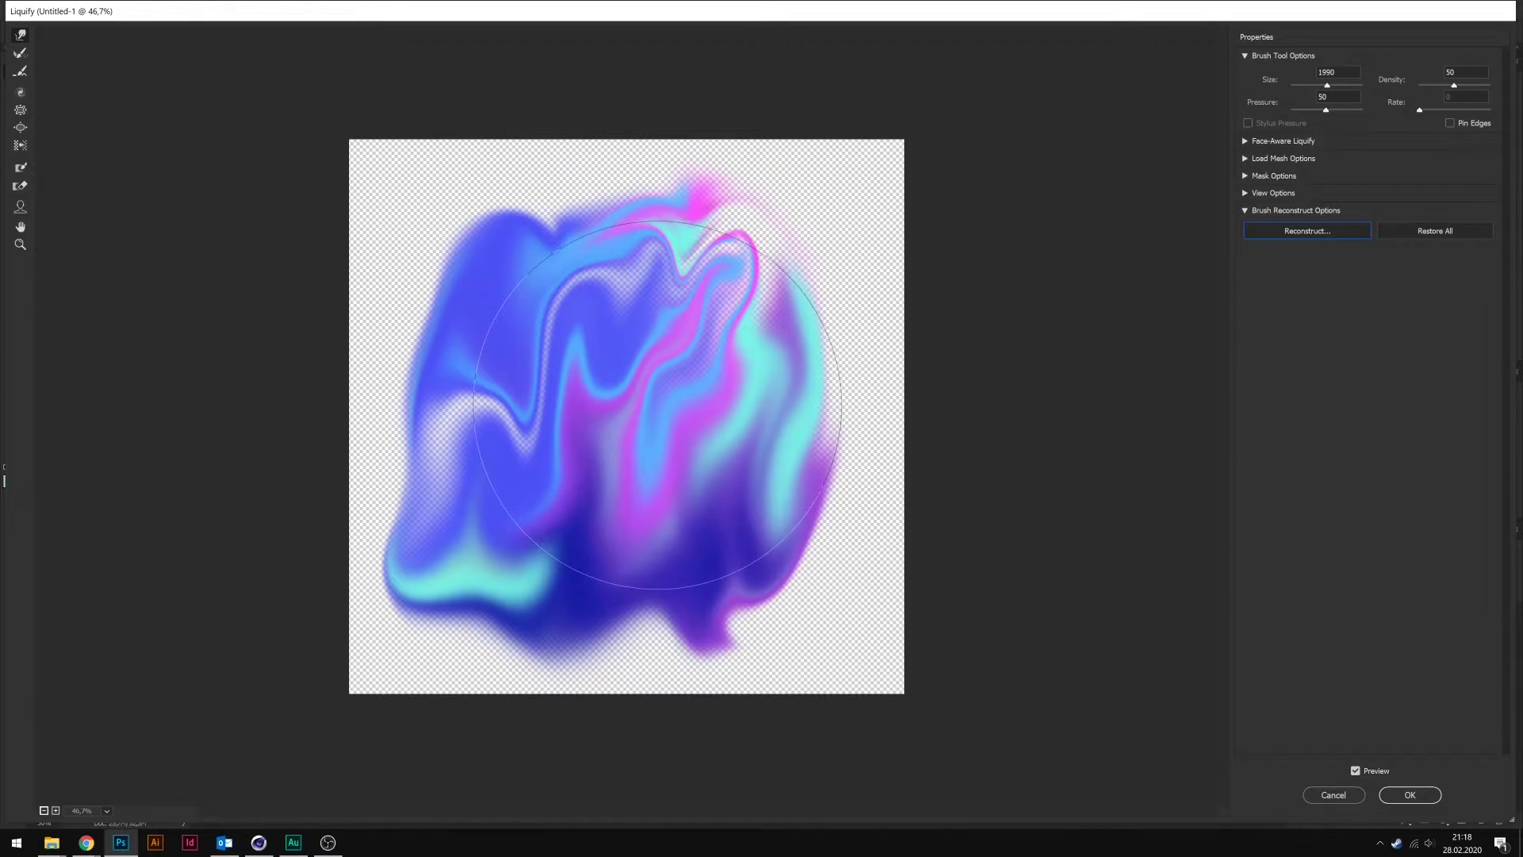
{"action": "left_click_drag", "start_coordinate": [627, 495], "coordinate": [493, 164]}
{"action": "mouse_move", "coordinate": [547, 466]}
{"action": "left_mouse_down"}
{"action": "mouse_move", "coordinate": [394, 510]}
{"action": "mouse_move", "coordinate": [292, 514]}
{"action": "mouse_move", "coordinate": [346, 475]}
{"action": "left_mouse_up"}
{"action": "left_click_drag", "start_coordinate": [360, 278], "coordinate": [389, 457]}
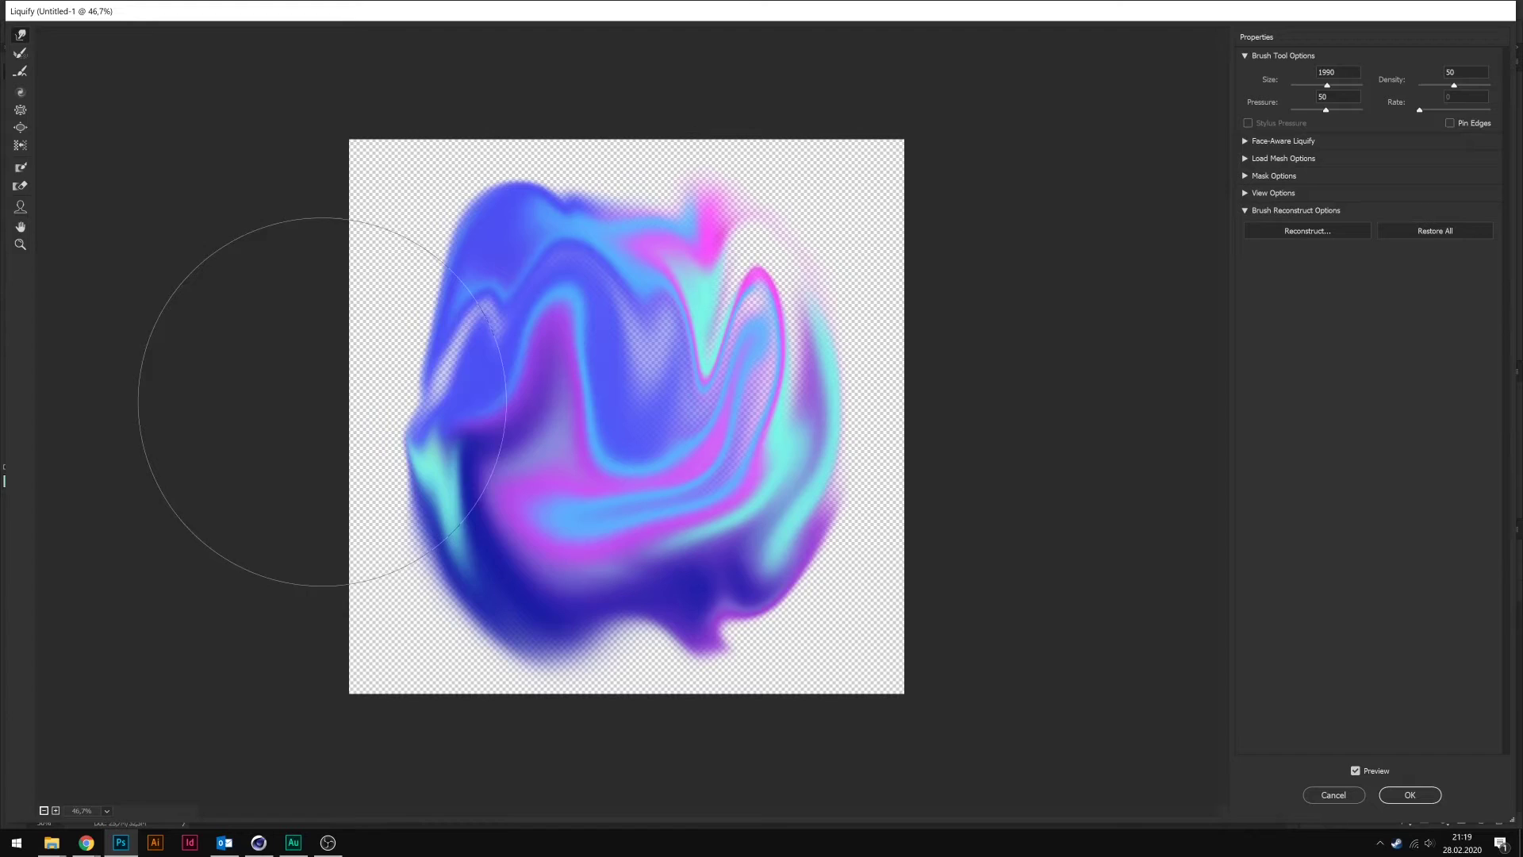
{"action": "mouse_move", "coordinate": [322, 400]}
{"action": "left_mouse_down"}
{"action": "mouse_move", "coordinate": [487, 599]}
{"action": "mouse_move", "coordinate": [365, 373]}
{"action": "left_mouse_up"}
{"action": "left_click_drag", "start_coordinate": [346, 248], "coordinate": [487, 334]}
{"action": "mouse_move", "coordinate": [480, 436]}
{"action": "left_mouse_down"}
{"action": "mouse_move", "coordinate": [437, 305]}
{"action": "mouse_move", "coordinate": [531, 355]}
{"action": "mouse_move", "coordinate": [714, 286]}
{"action": "mouse_move", "coordinate": [544, 578]}
{"action": "mouse_move", "coordinate": [731, 425]}
{"action": "mouse_move", "coordinate": [571, 290]}
{"action": "mouse_move", "coordinate": [539, 357]}
{"action": "mouse_move", "coordinate": [547, 492]}
{"action": "left_mouse_up"}
- Shrink the warp brush to 1035 and push the colours into vertical drips
{"action": "key", "text": "["}
{"action": "key", "text": "["}
{"action": "key", "text": "["}
{"action": "key", "text": "["}
{"action": "key", "text": "["}
{"action": "key", "text": "["}
{"action": "left_click_drag", "start_coordinate": [674, 516], "coordinate": [785, 229]}
{"action": "left_click_drag", "start_coordinate": [639, 468], "coordinate": [643, 381]}
{"action": "mouse_move", "coordinate": [714, 365]}
{"action": "left_mouse_down"}
{"action": "mouse_move", "coordinate": [698, 460]}
{"action": "mouse_move", "coordinate": [733, 459]}
{"action": "mouse_move", "coordinate": [777, 337]}
{"action": "left_mouse_up"}
{"action": "mouse_move", "coordinate": [436, 508]}
{"action": "left_mouse_down"}
{"action": "mouse_move", "coordinate": [647, 385]}
{"action": "mouse_move", "coordinate": [476, 489]}
{"action": "mouse_move", "coordinate": [547, 377]}
{"action": "left_mouse_up"}
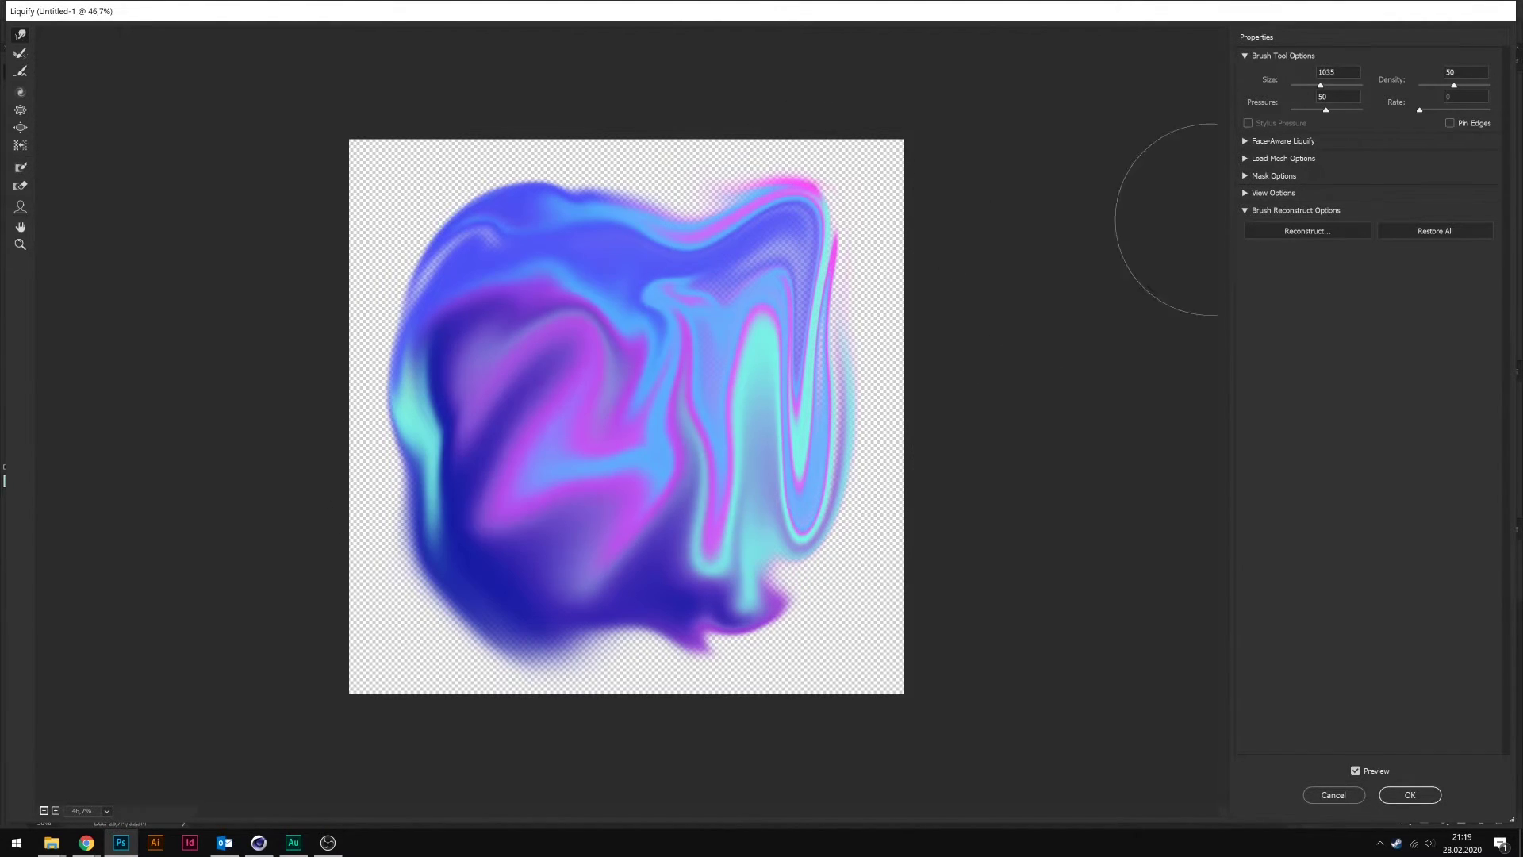
- Partially reconstruct the distortion at Amount 95
{"action": "left_click", "coordinate": [1279, 231]}
{"action": "mouse_move", "coordinate": [1071, 91]}
{"action": "left_mouse_down"}
{"action": "mouse_move", "coordinate": [1050, 88]}
{"action": "mouse_move", "coordinate": [1069, 91]}
{"action": "left_mouse_up"}
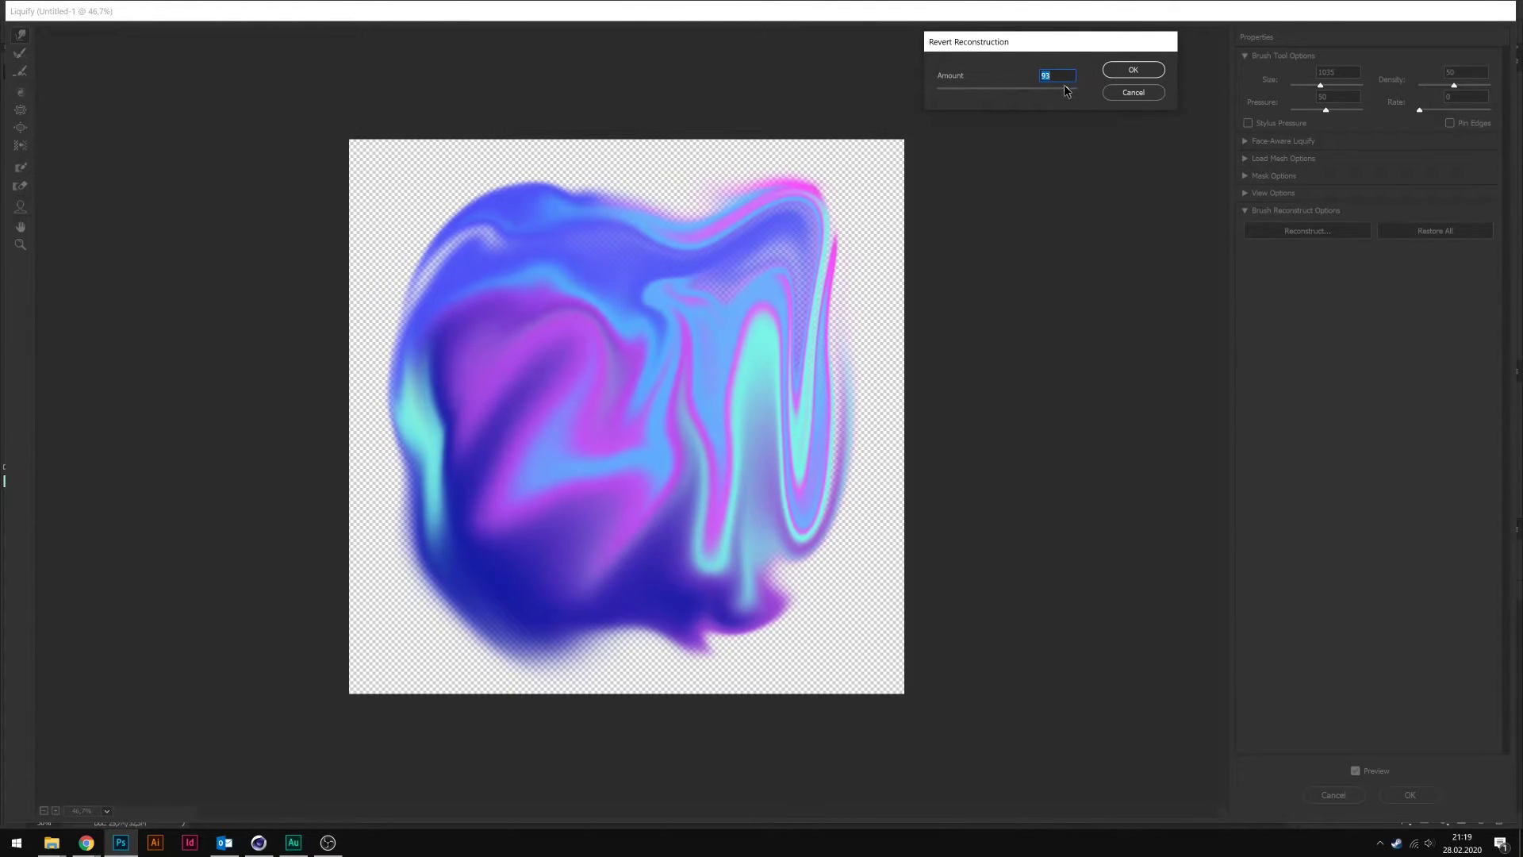
{"action": "left_click", "coordinate": [1114, 75]}
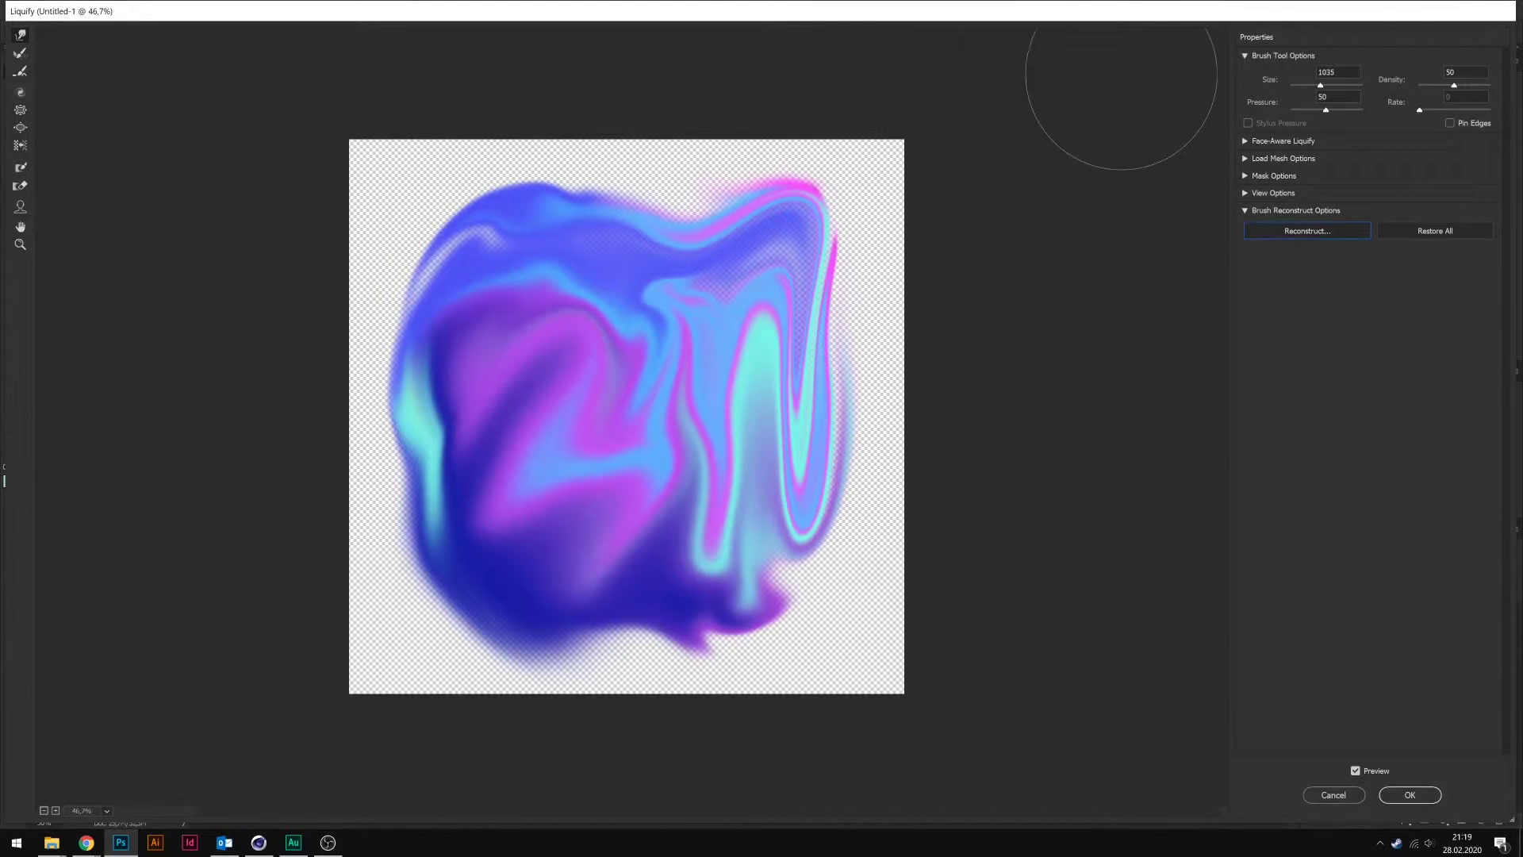
- Apply the Liquify result, then warp Layer 1 with a custom mesh to stretch the swirls across the canvas
{"action": "left_click", "coordinate": [1430, 797]}
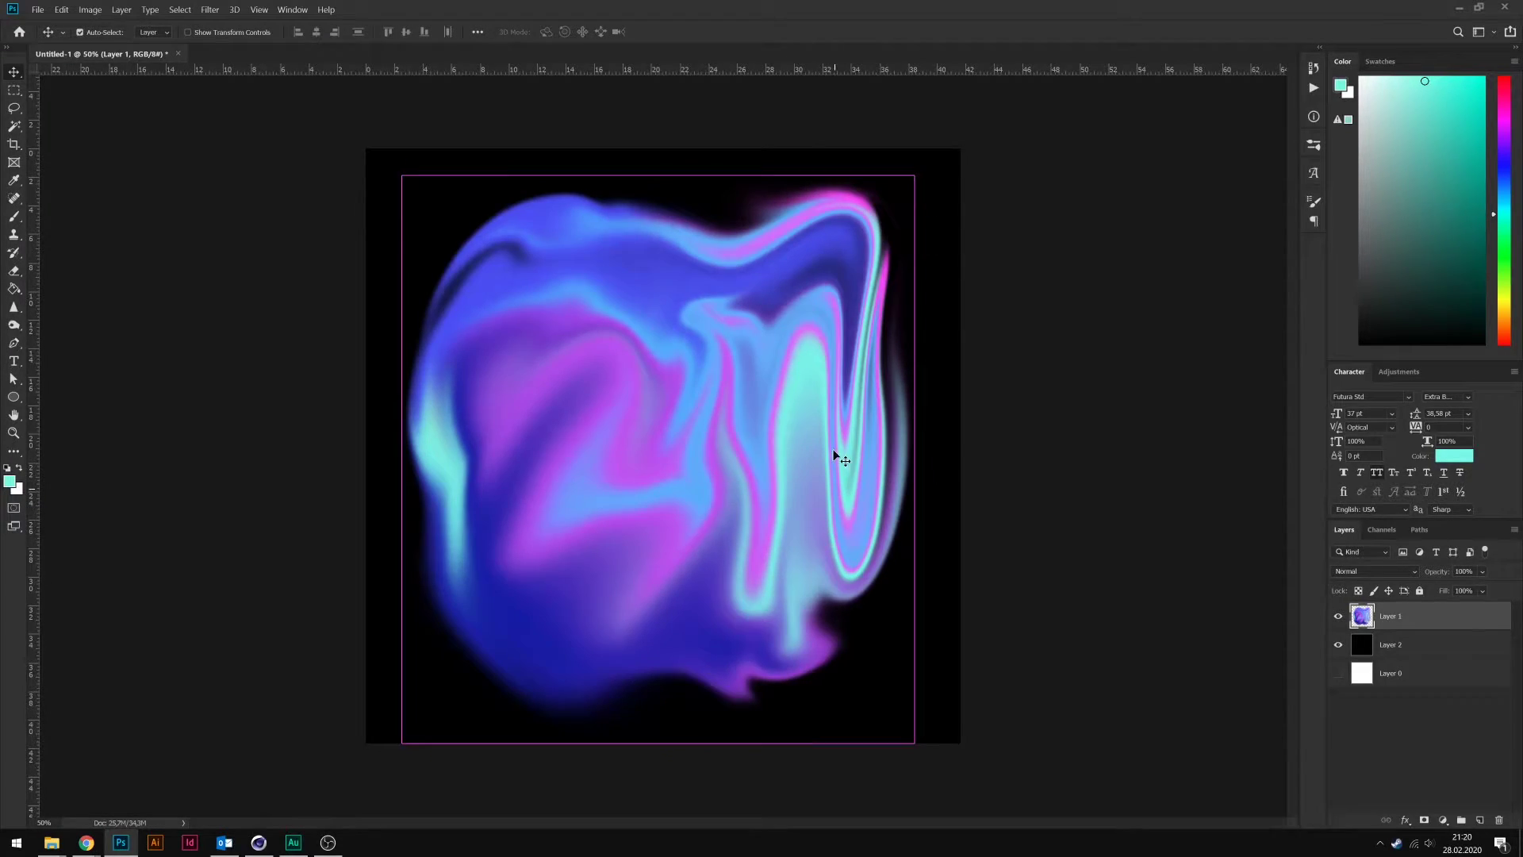
{"action": "key", "text": "ctrl+t"}
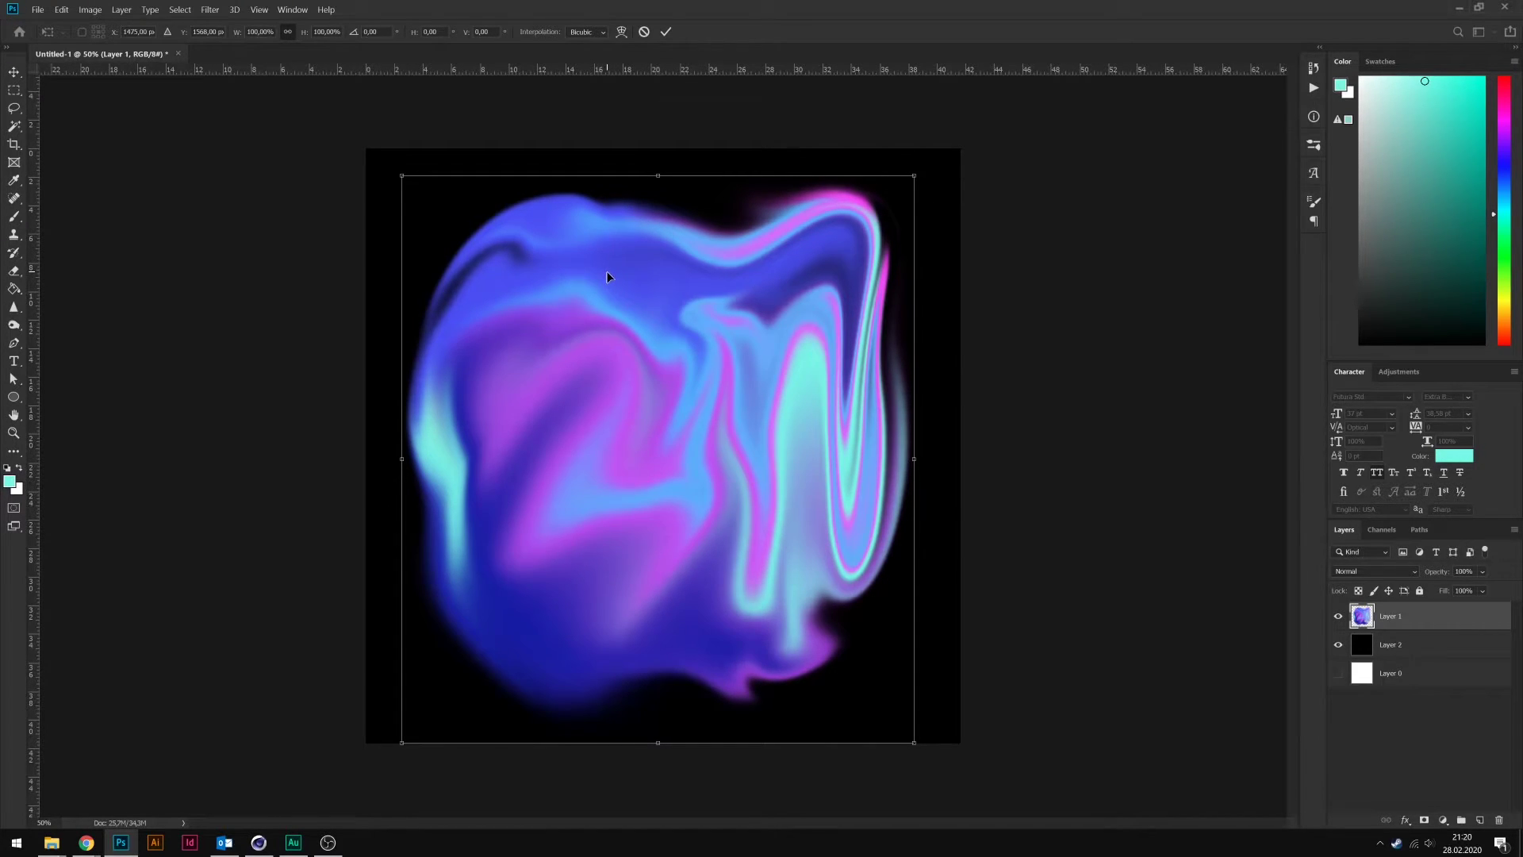
{"action": "left_click", "coordinate": [621, 31]}
{"action": "left_click_drag", "start_coordinate": [414, 231], "coordinate": [350, 184]}
{"action": "left_click_drag", "start_coordinate": [891, 200], "coordinate": [1031, 108]}
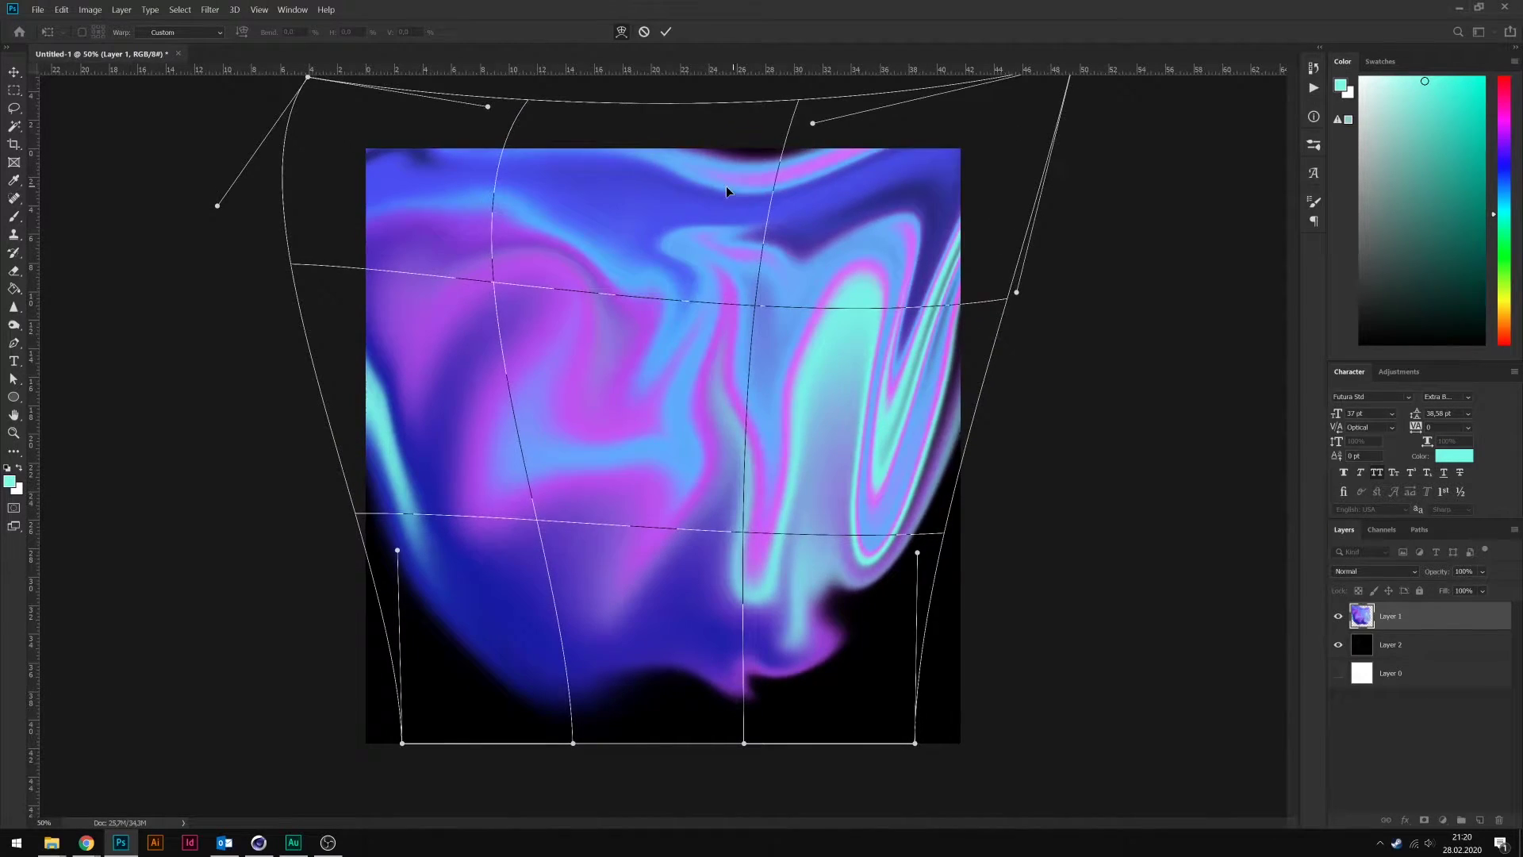
{"action": "left_click_drag", "start_coordinate": [730, 188], "coordinate": [741, 149]}
{"action": "left_click_drag", "start_coordinate": [893, 654], "coordinate": [961, 796]}
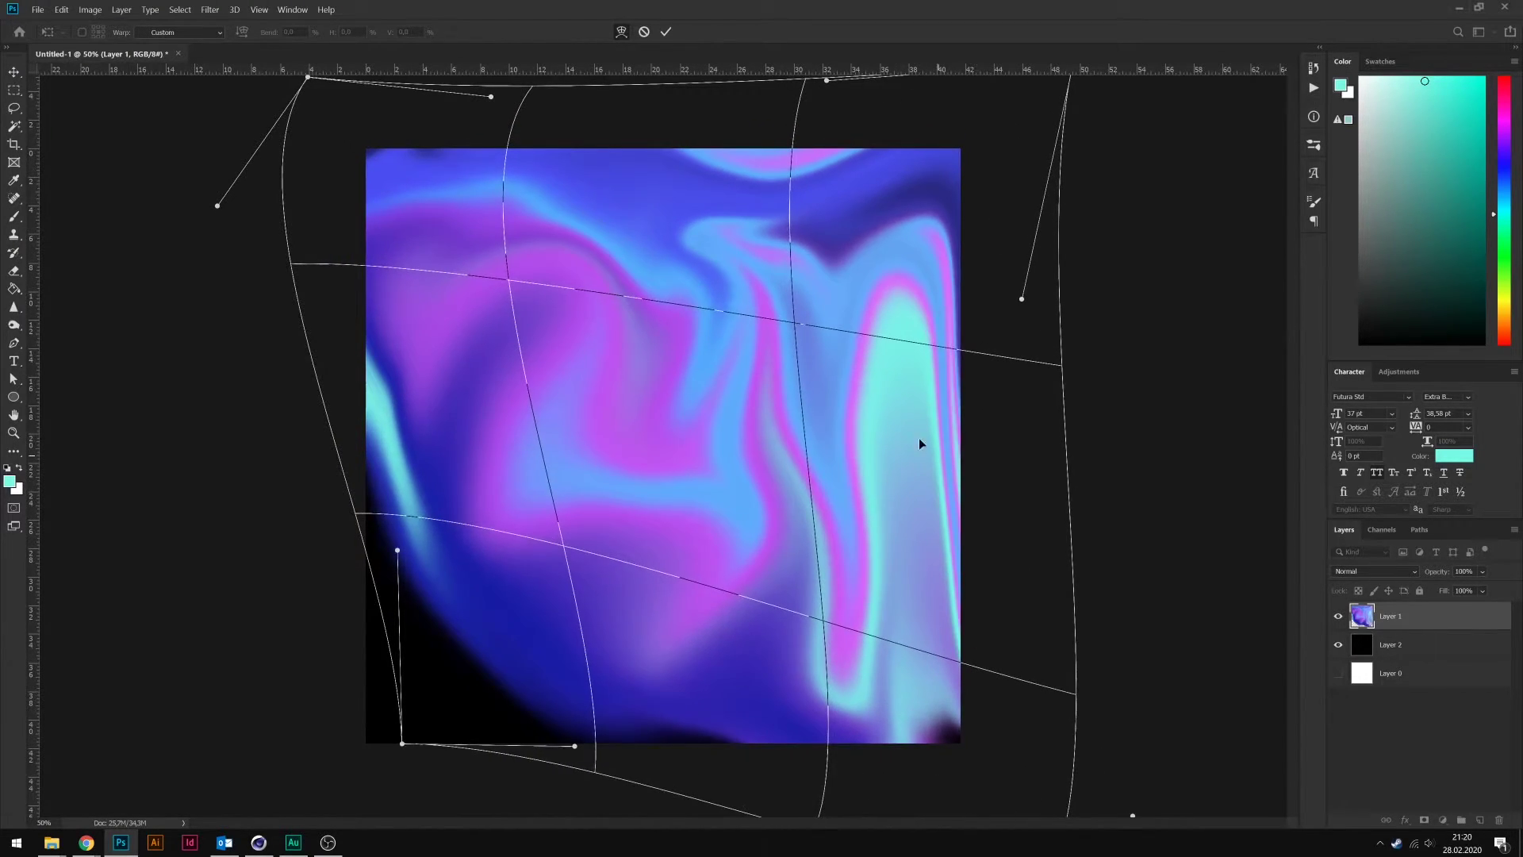
{"action": "left_click_drag", "start_coordinate": [478, 652], "coordinate": [367, 758]}
{"action": "left_click_drag", "start_coordinate": [361, 425], "coordinate": [678, 339]}
{"action": "key", "text": "Return"}
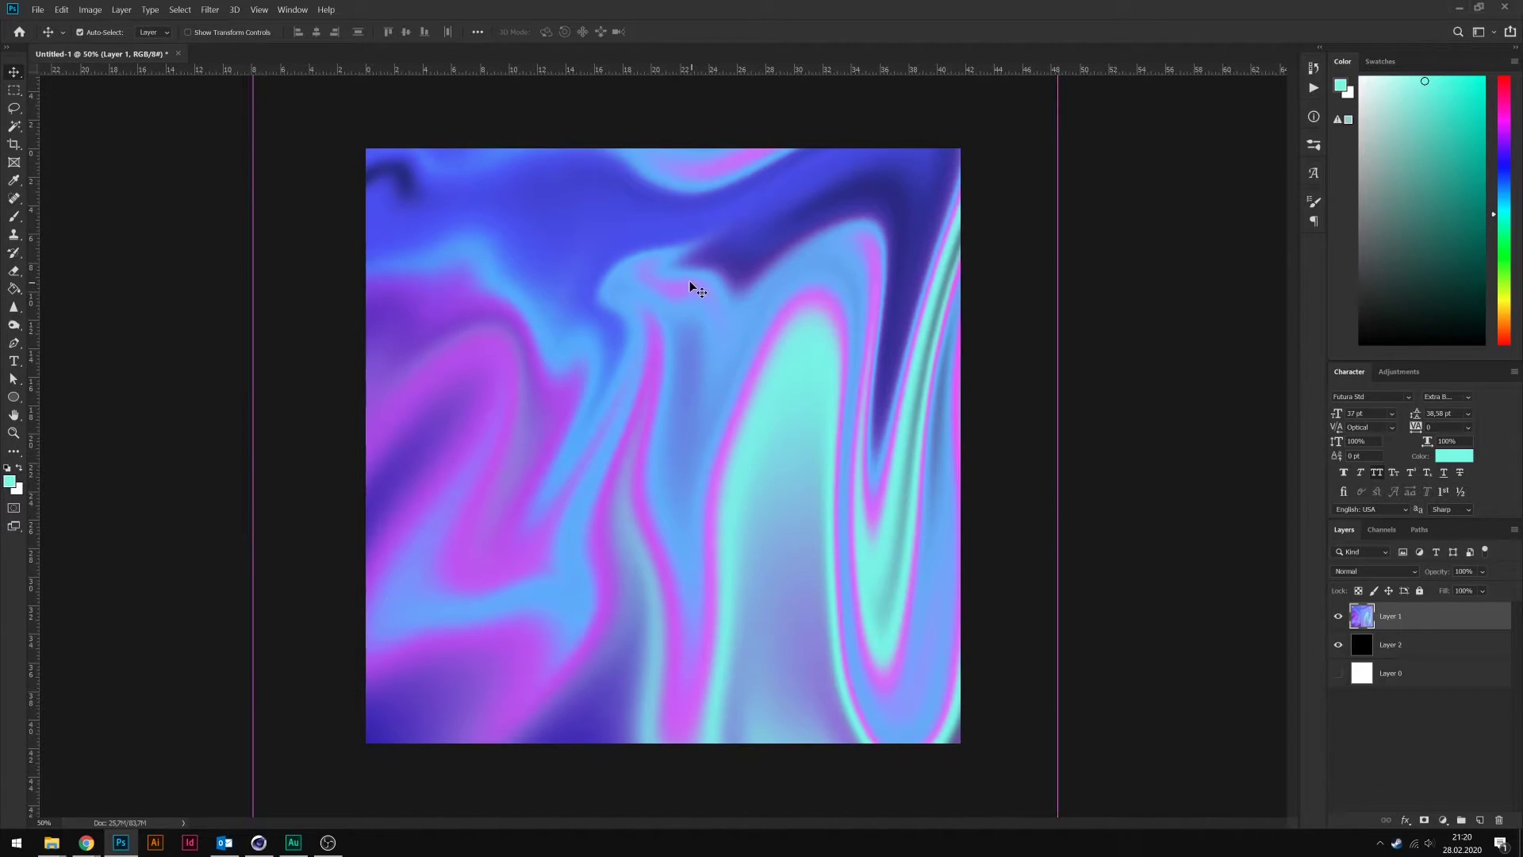
{"action": "key", "text": "ctrl+u"}
- Shift the Cyans hue to +8 in Hue/Saturation and apply it
{"action": "left_click_drag", "start_coordinate": [1147, 127], "coordinate": [984, 186]}
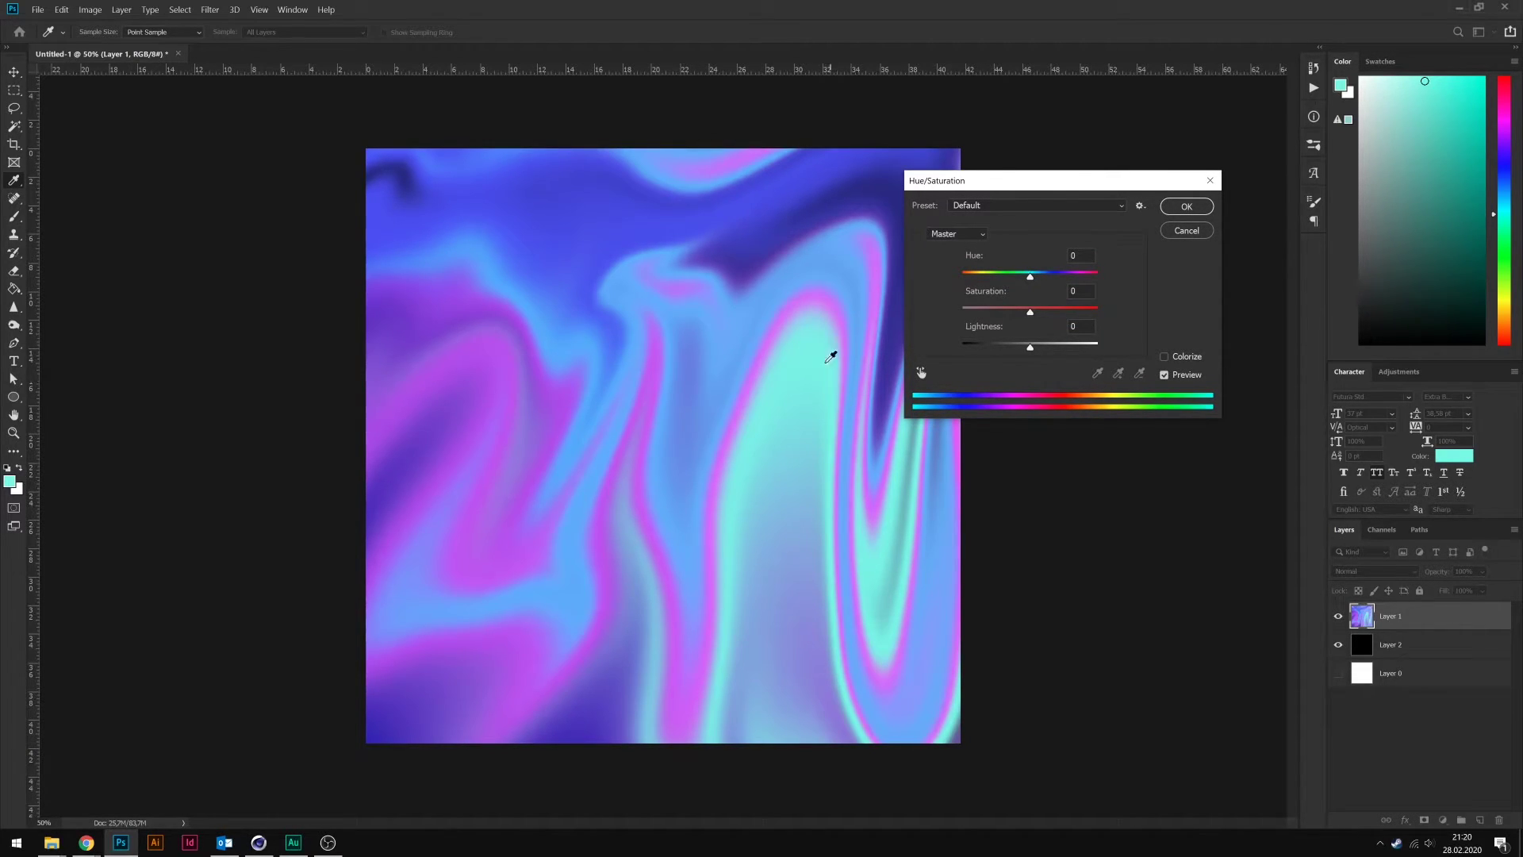
{"action": "left_click", "coordinate": [976, 237]}
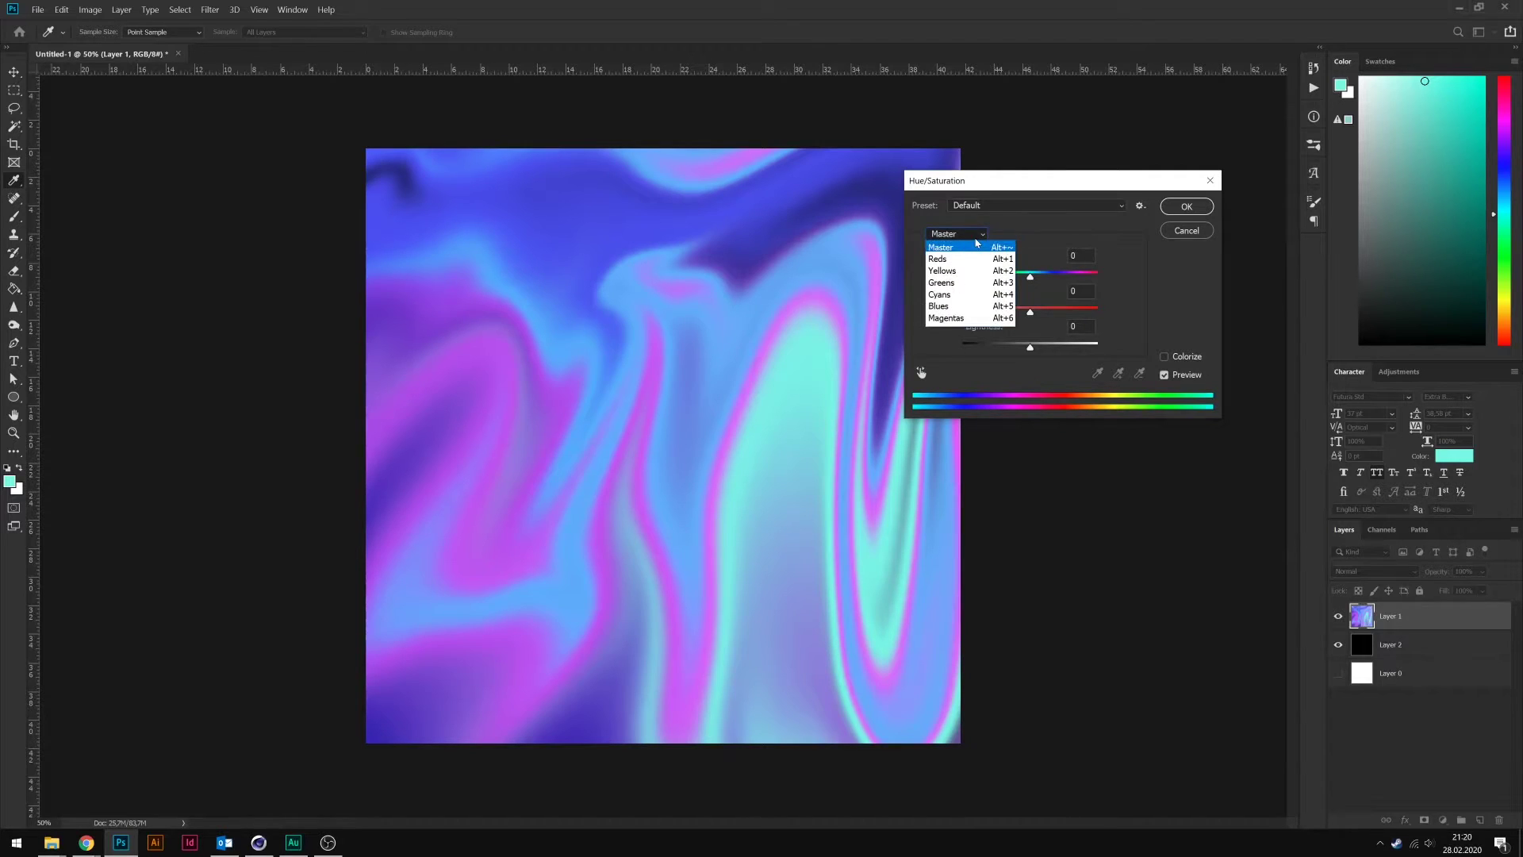
{"action": "left_click", "coordinate": [958, 284]}
{"action": "mouse_move", "coordinate": [1030, 277]}
{"action": "left_mouse_down"}
{"action": "mouse_move", "coordinate": [1006, 277]}
{"action": "mouse_move", "coordinate": [1061, 275]}
{"action": "mouse_move", "coordinate": [1029, 277]}
{"action": "left_mouse_up"}
{"action": "left_click", "coordinate": [957, 234]}
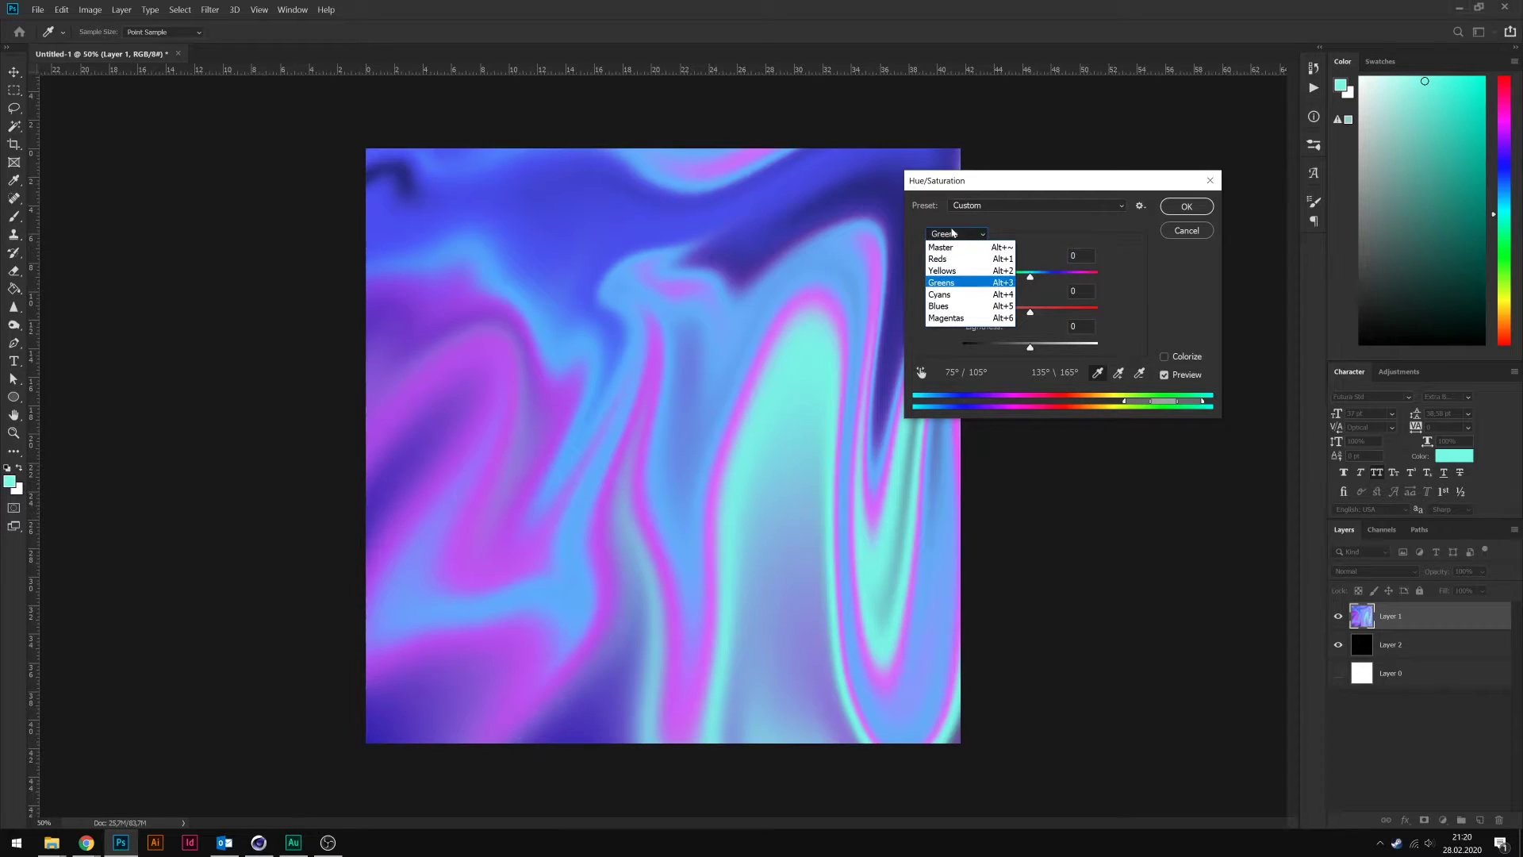
{"action": "left_click", "coordinate": [968, 295]}
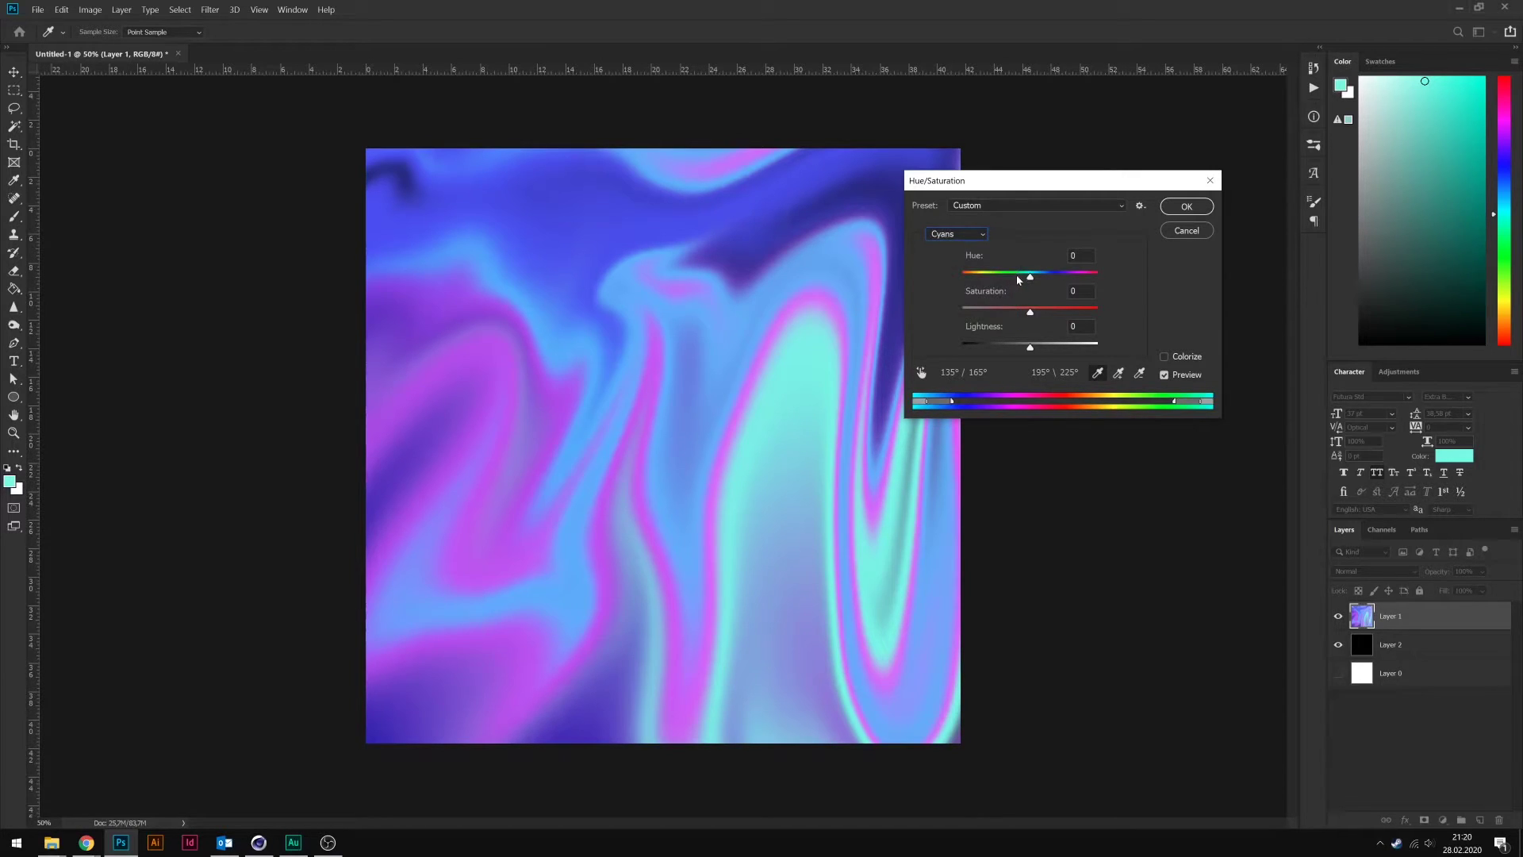
{"action": "mouse_move", "coordinate": [1030, 277]}
{"action": "left_mouse_down"}
{"action": "mouse_move", "coordinate": [957, 275]}
{"action": "mouse_move", "coordinate": [1037, 277]}
{"action": "left_mouse_up"}
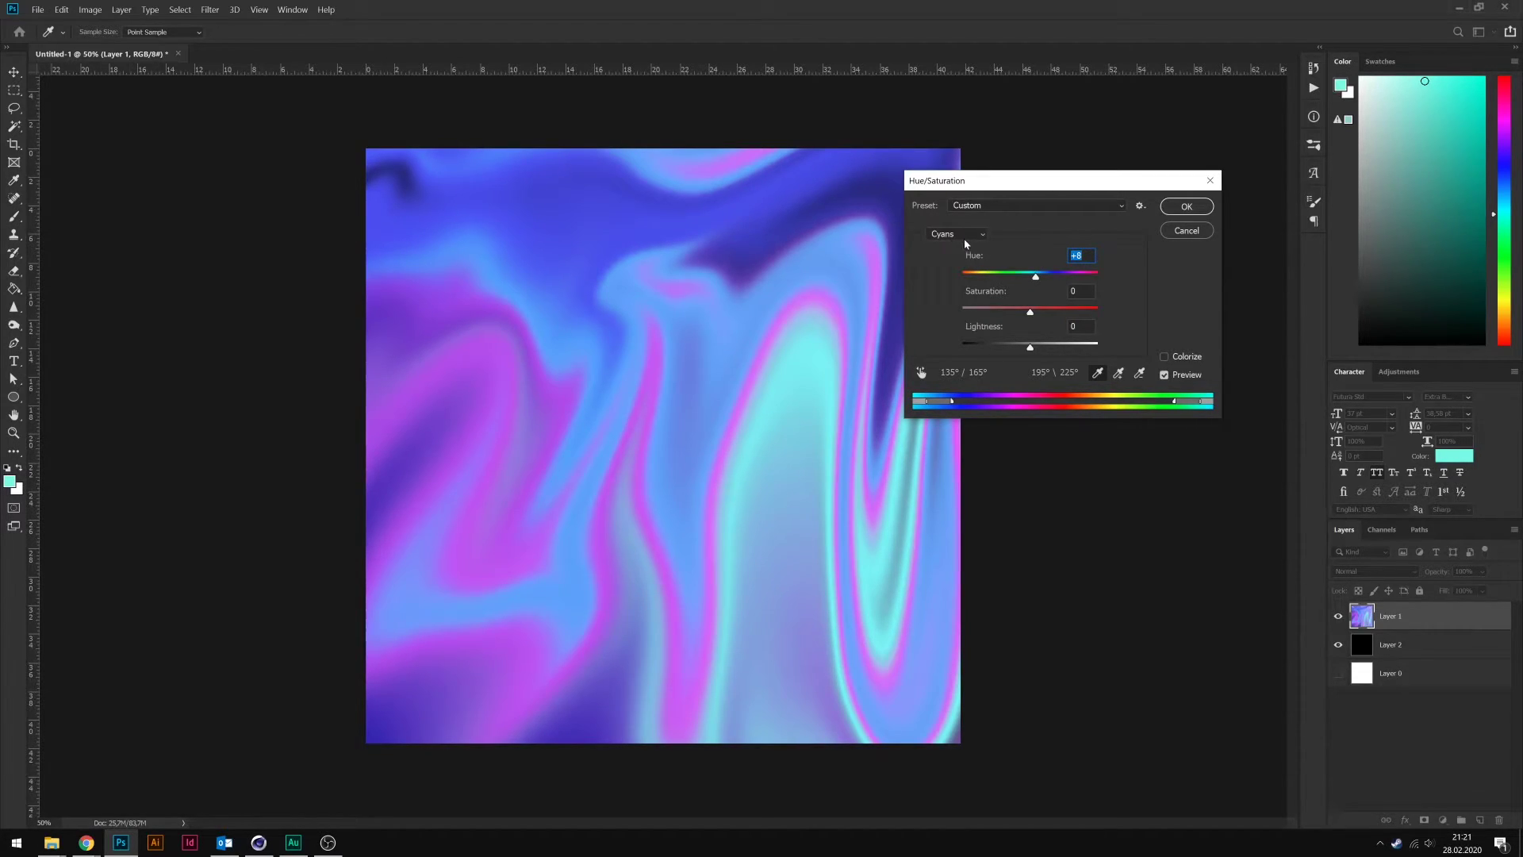
{"action": "left_click", "coordinate": [1178, 208]}
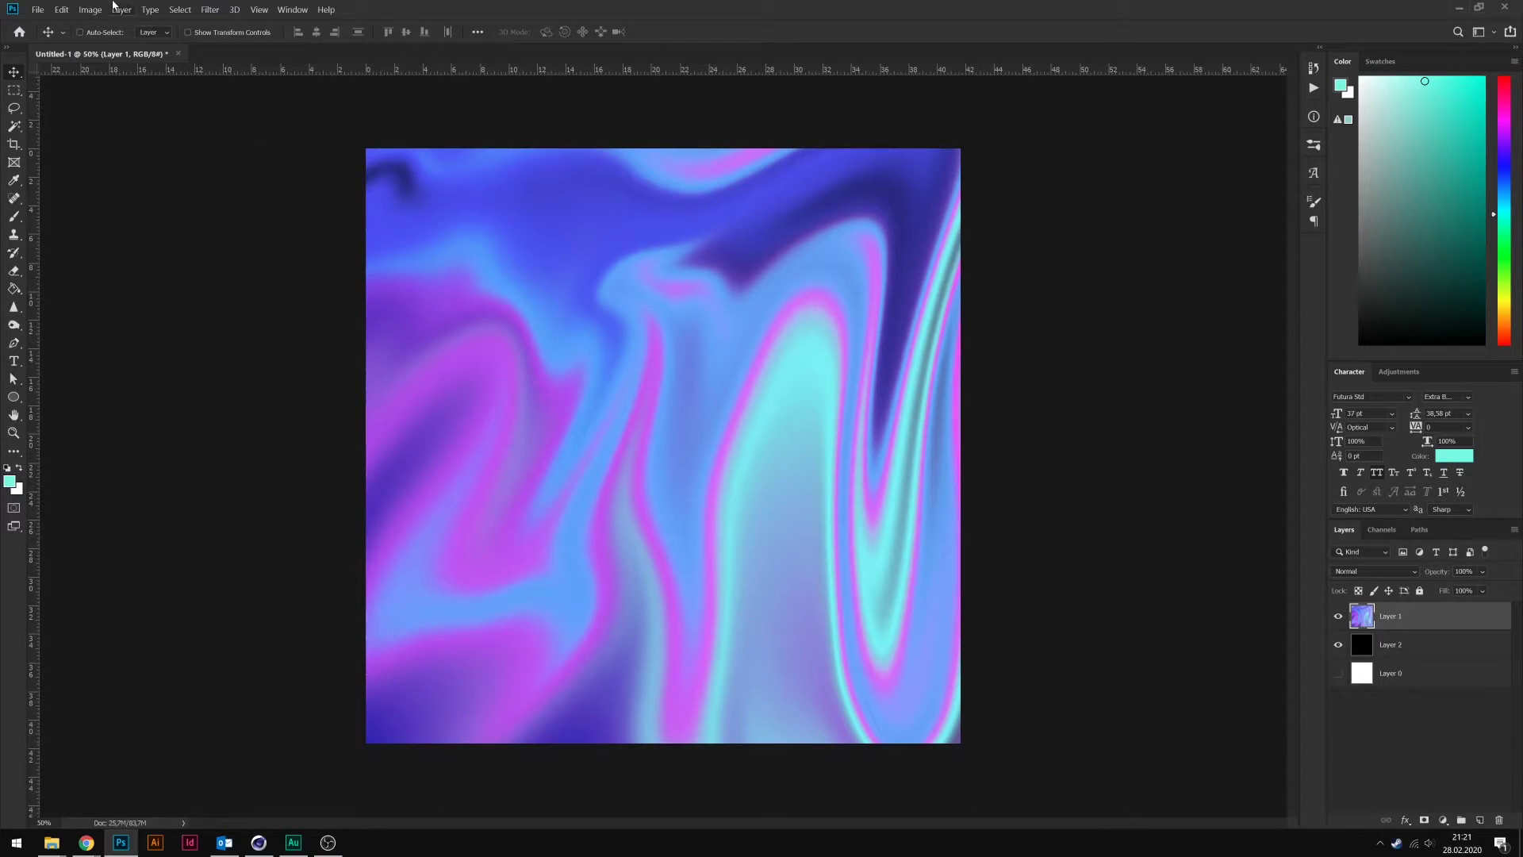
- Apply a Vibrance adjustment of +60 to the gradient layer, leaving saturation at 0
{"action": "left_click", "coordinate": [90, 10]}
{"action": "mouse_move", "coordinate": [153, 46]}
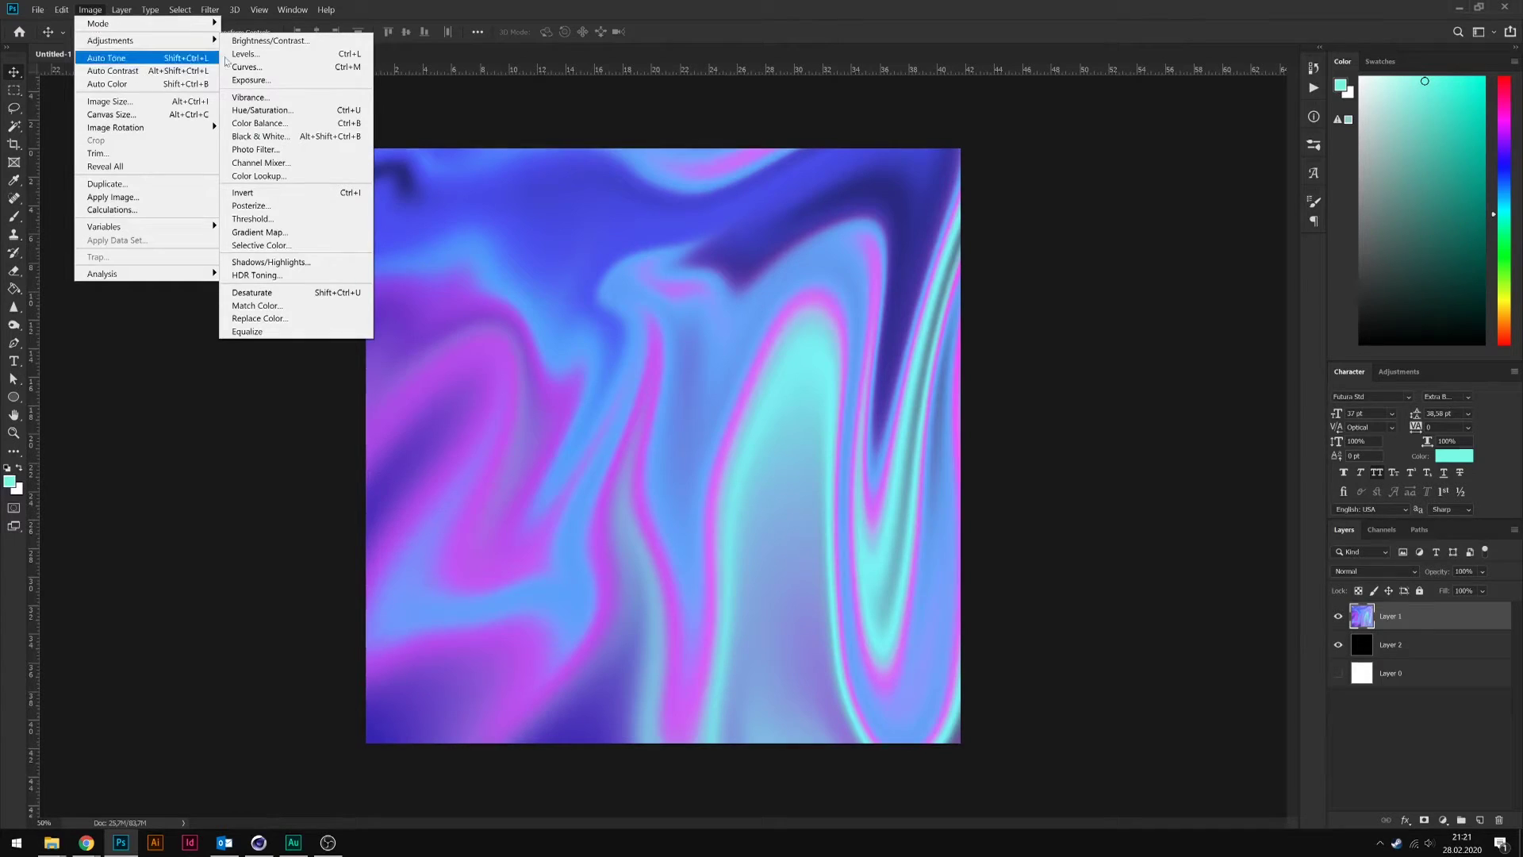
{"action": "left_click", "coordinate": [251, 97]}
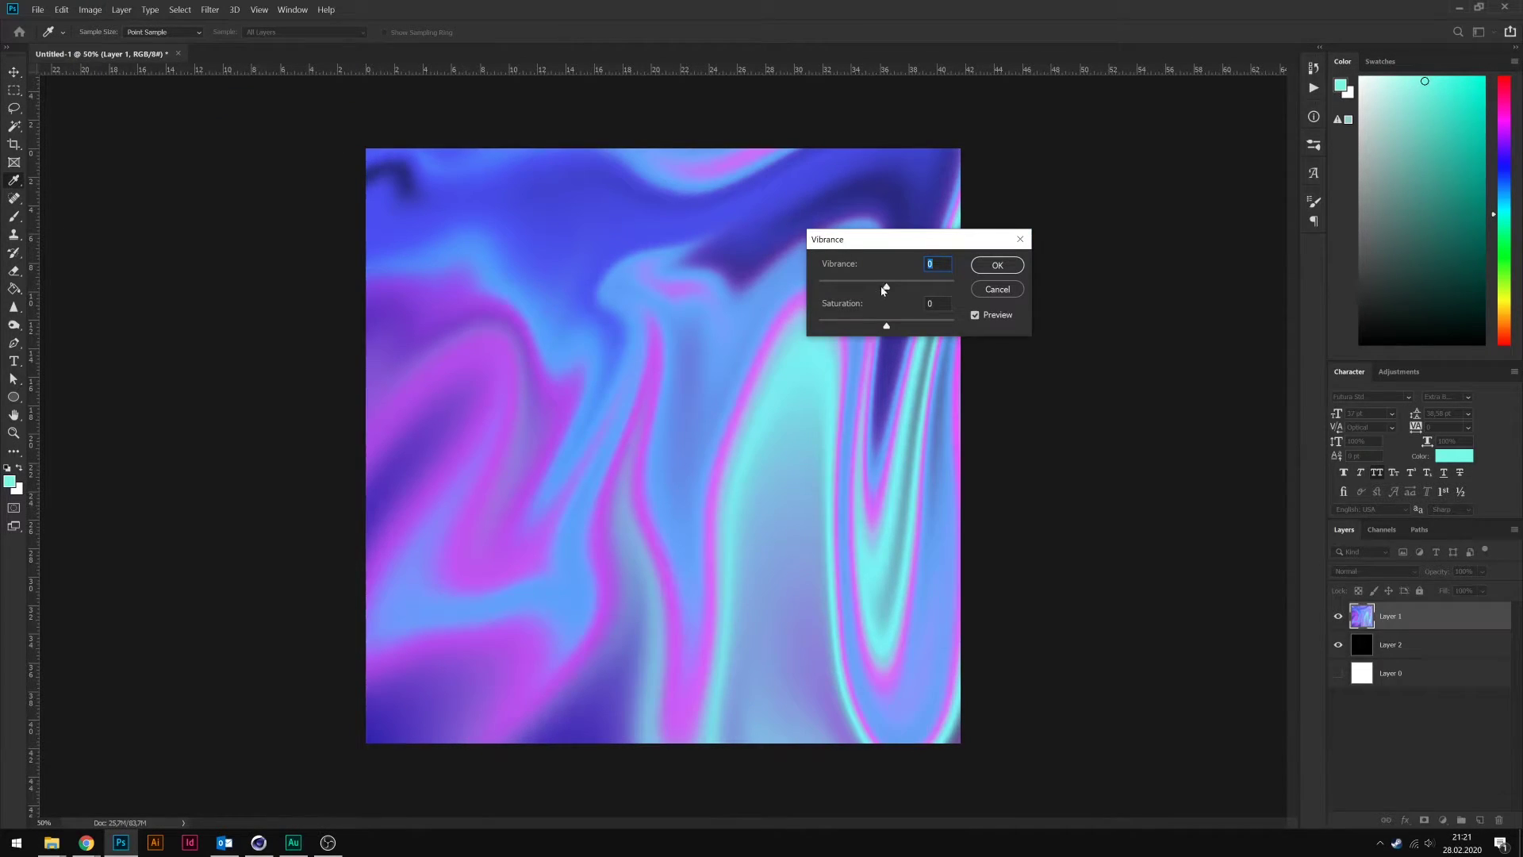
{"action": "left_click_drag", "start_coordinate": [883, 288], "coordinate": [932, 290]}
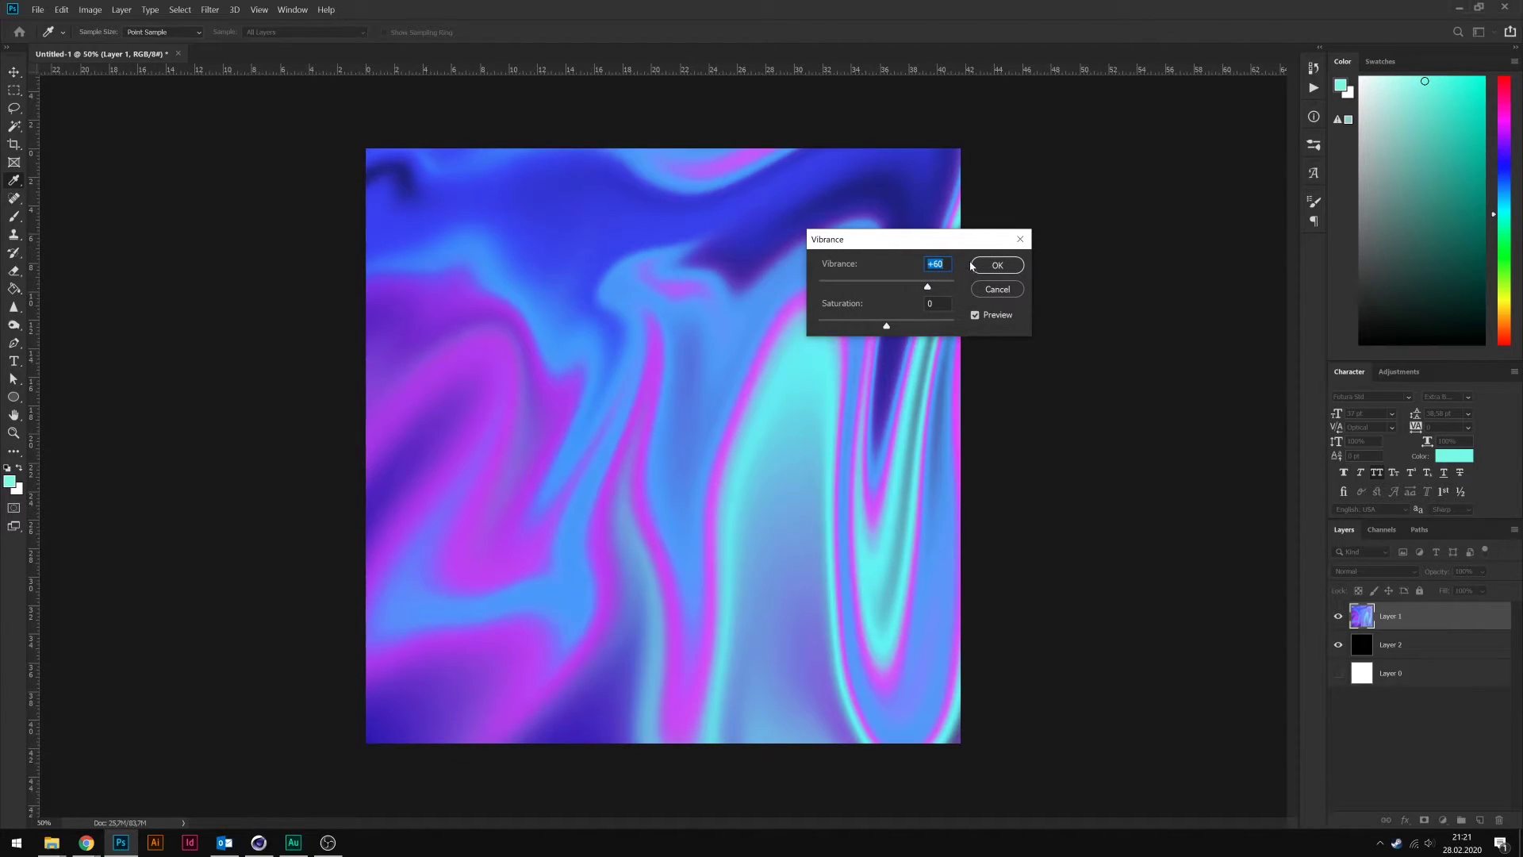
{"action": "left_click", "coordinate": [996, 265]}
- Apply a Curves S-curve that lifts the highlights and deepens the shadows
{"action": "key", "text": "v"}
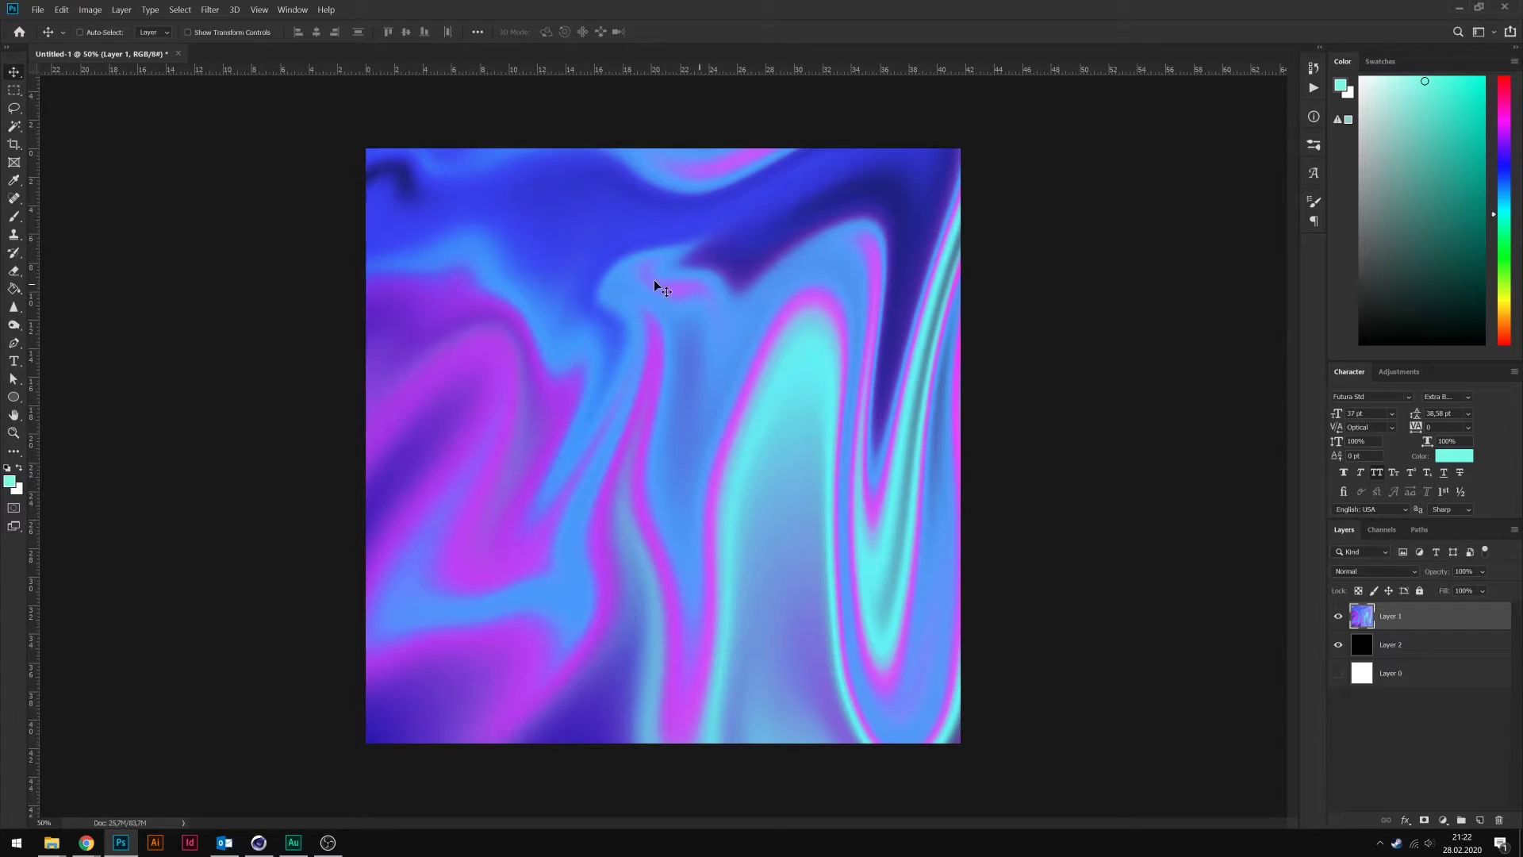
{"action": "left_click", "coordinate": [118, 11]}
{"action": "mouse_move", "coordinate": [143, 40]}
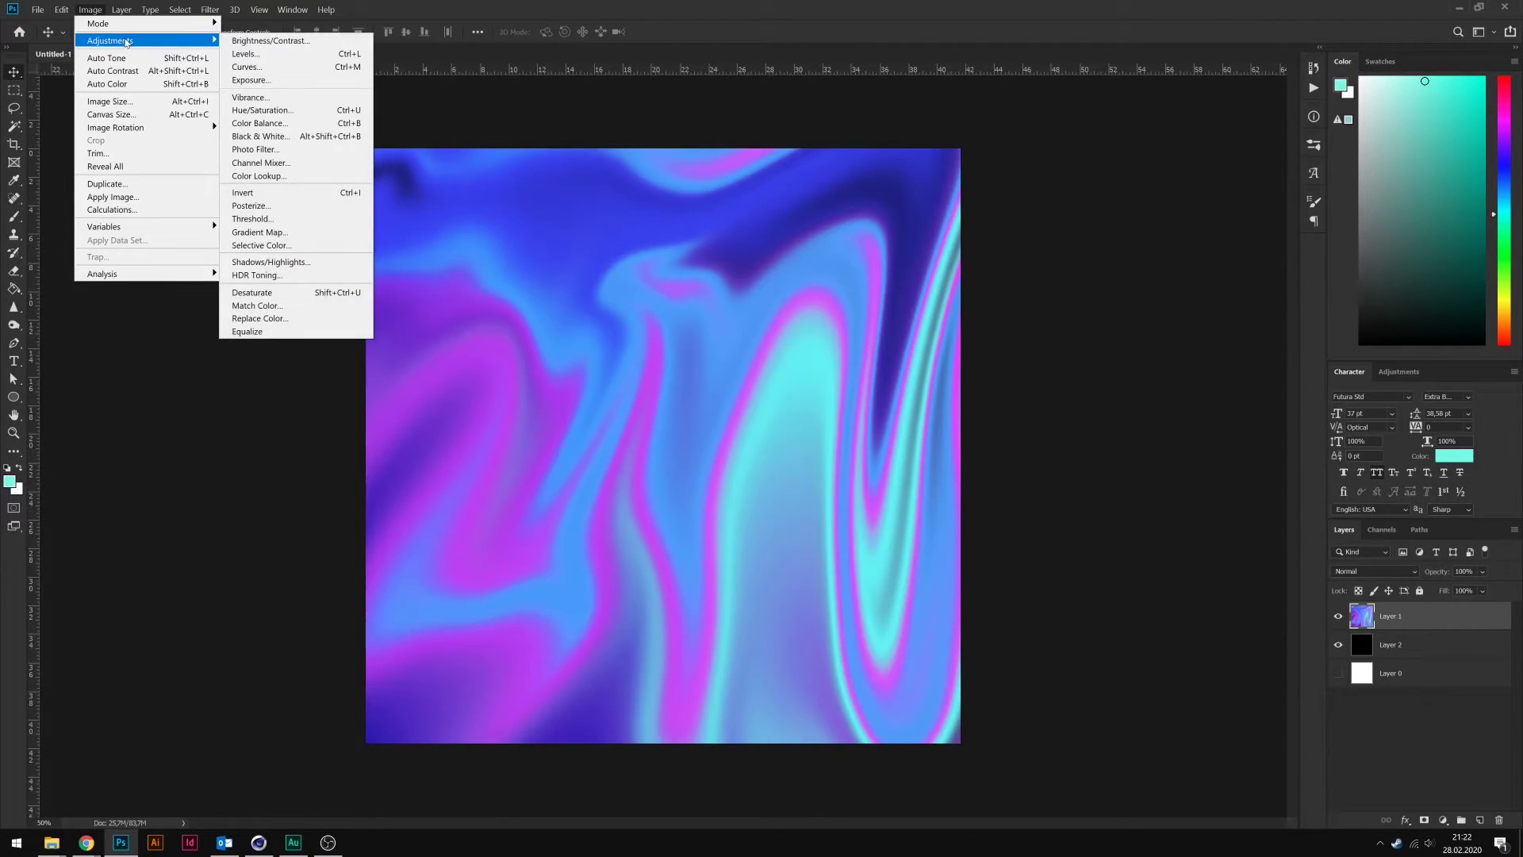
{"action": "left_click", "coordinate": [247, 66]}
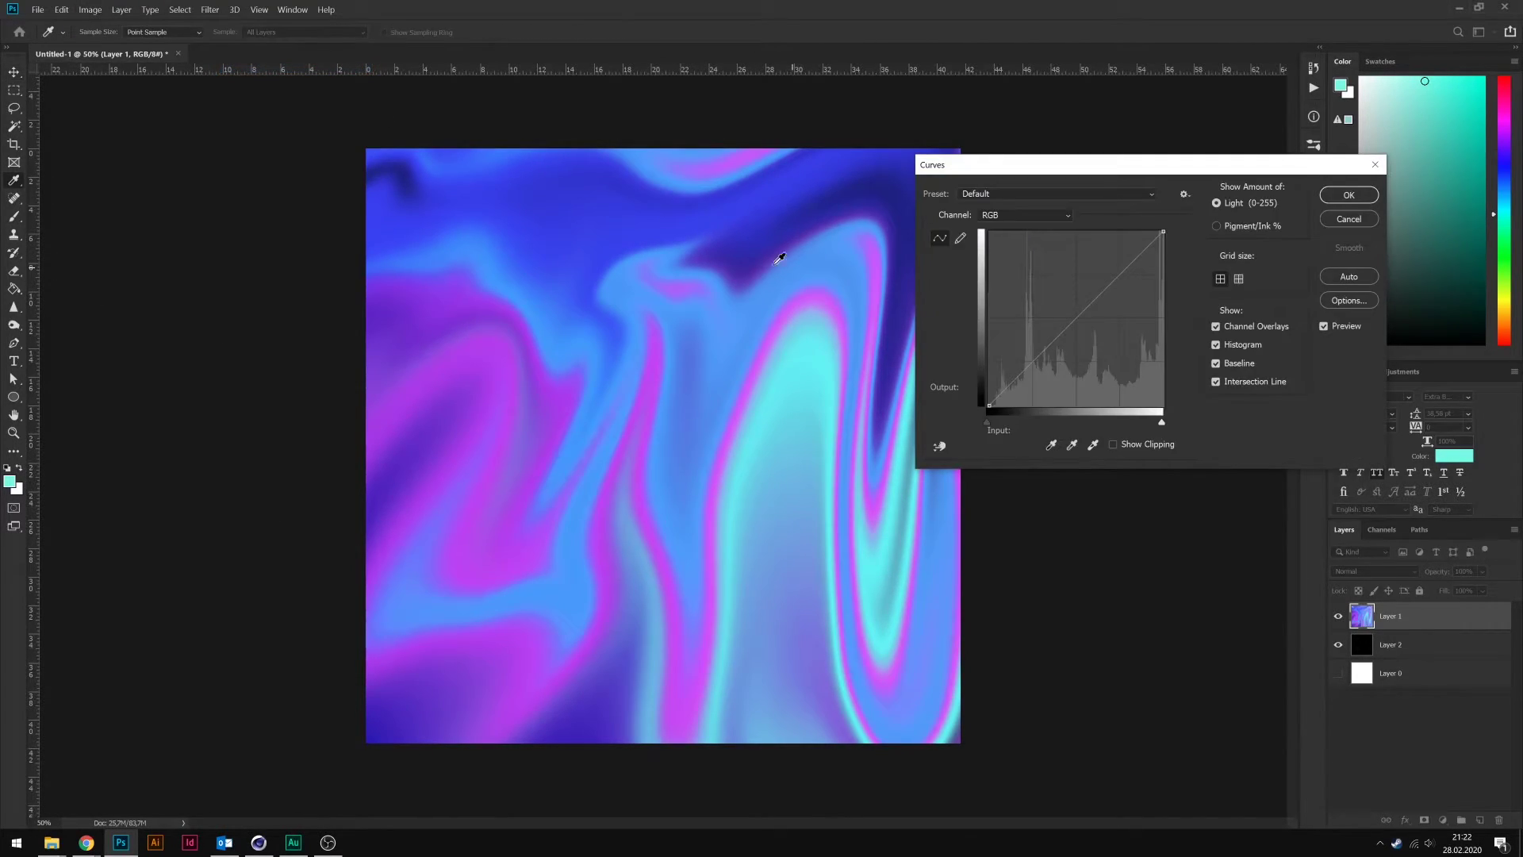
{"action": "left_click_drag", "start_coordinate": [1102, 293], "coordinate": [1102, 271]}
{"action": "left_click_drag", "start_coordinate": [1060, 323], "coordinate": [1043, 354]}
{"action": "left_click_drag", "start_coordinate": [1101, 271], "coordinate": [1127, 243]}
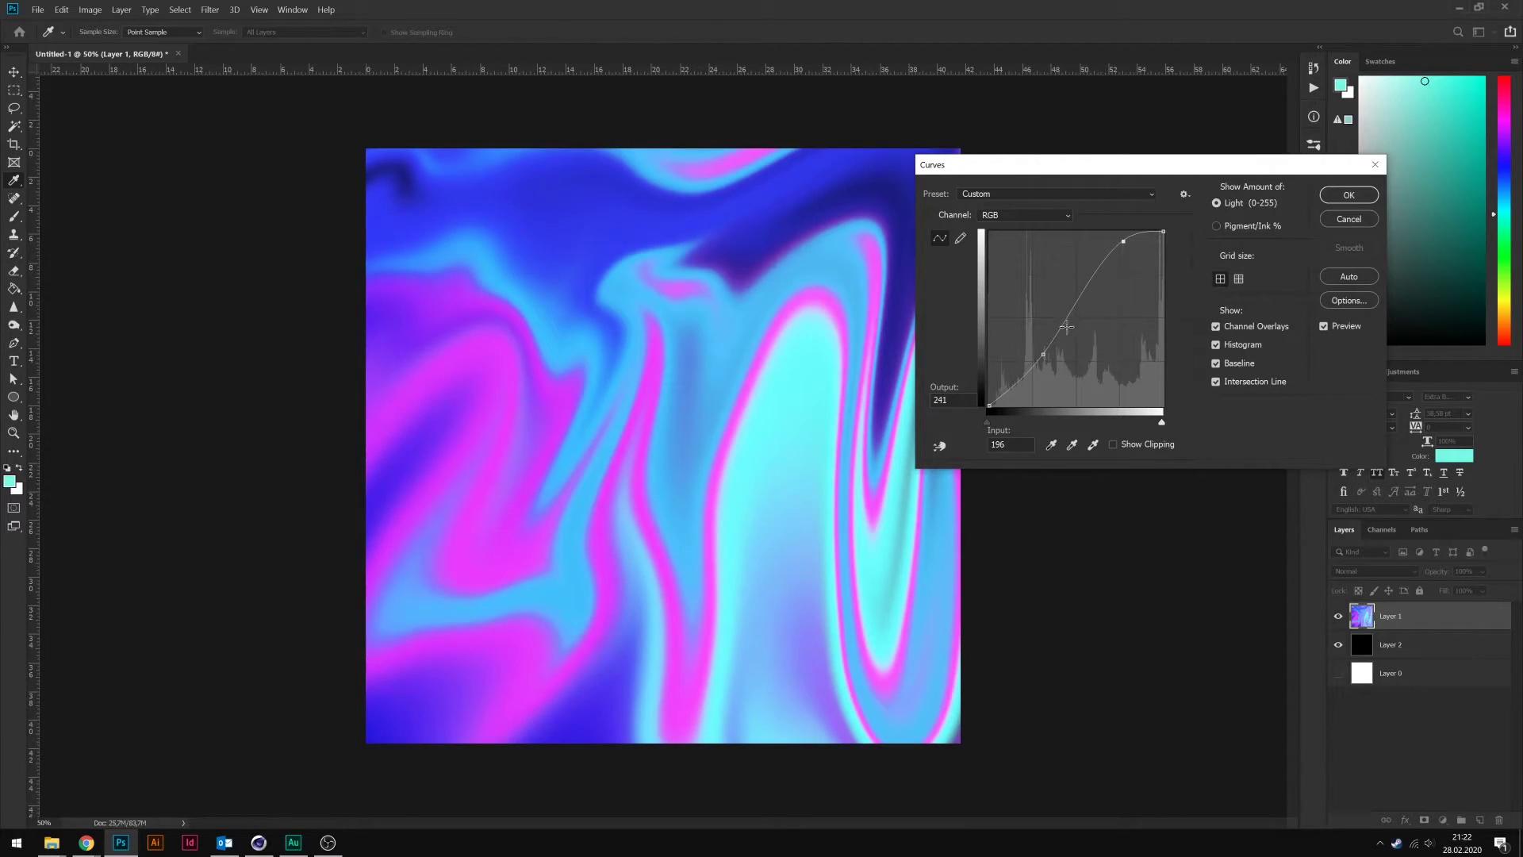
{"action": "left_click_drag", "start_coordinate": [1043, 355], "coordinate": [1020, 377]}
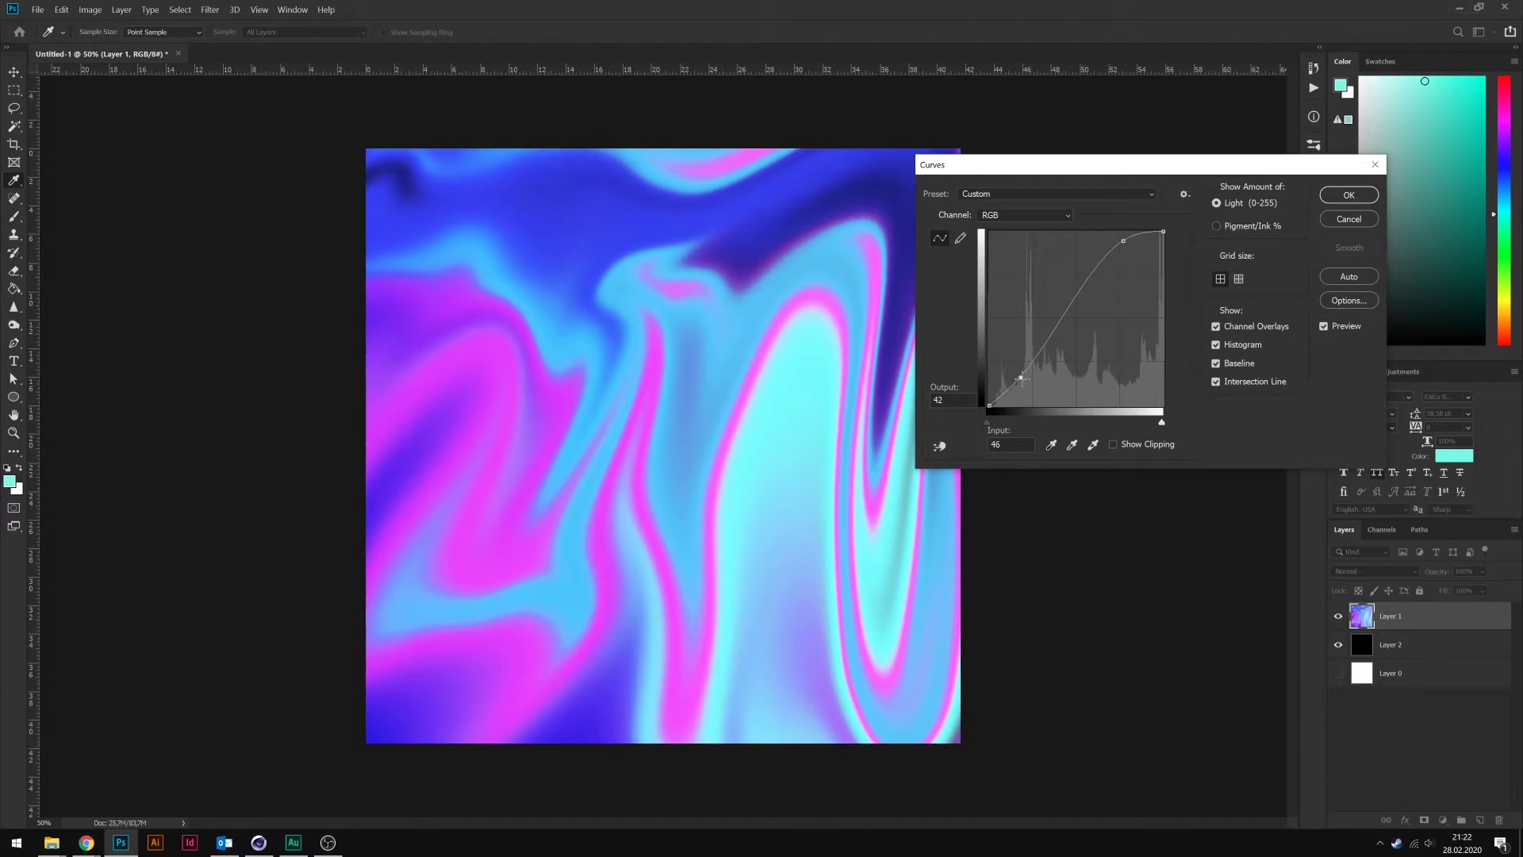
{"action": "left_click_drag", "start_coordinate": [1022, 378], "coordinate": [1023, 380]}
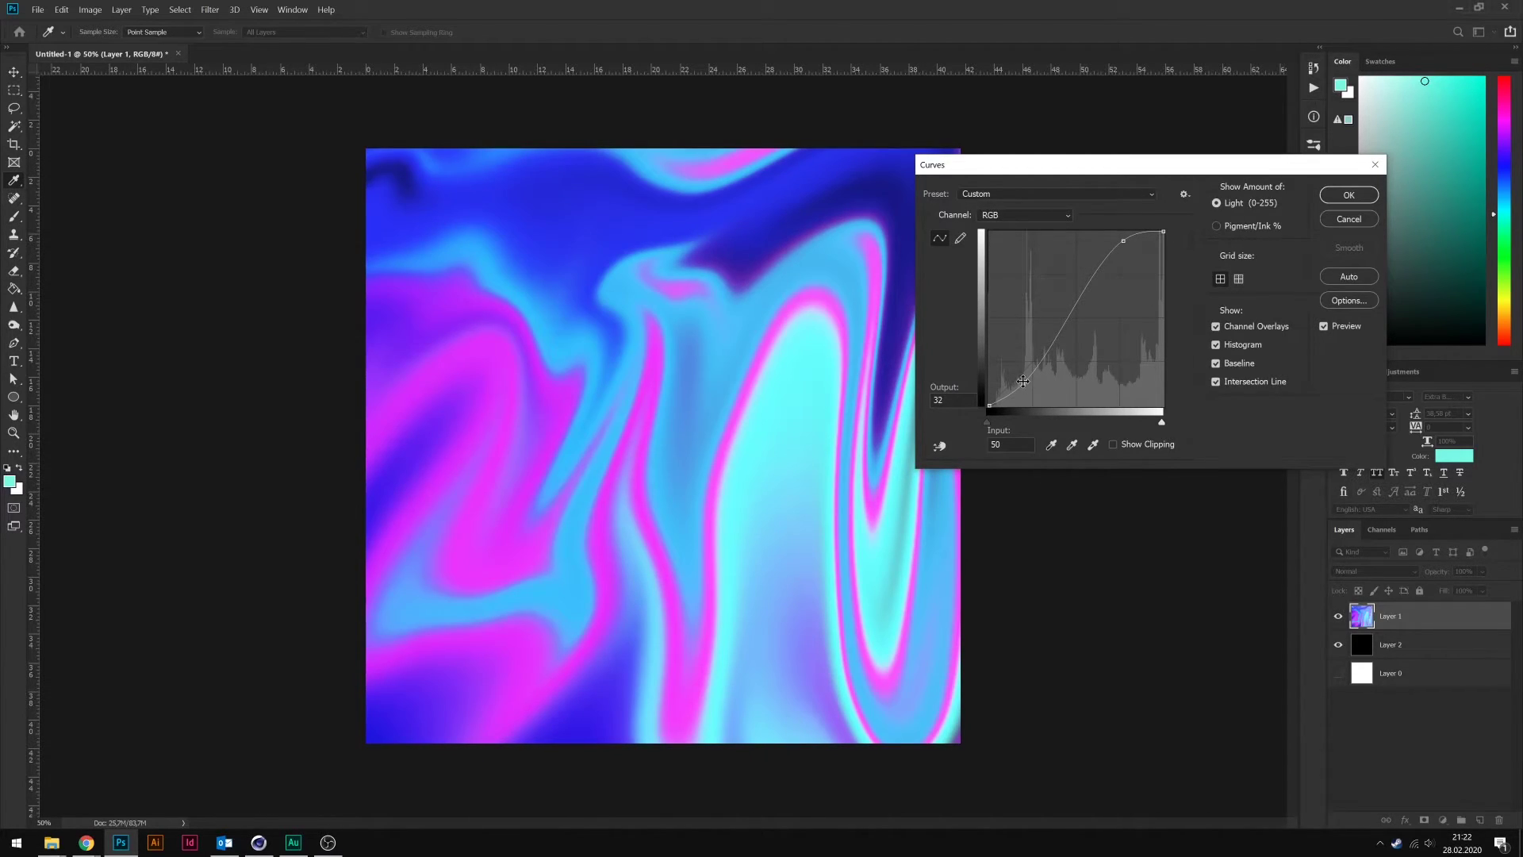
{"action": "left_click_drag", "start_coordinate": [1023, 384], "coordinate": [1018, 377]}
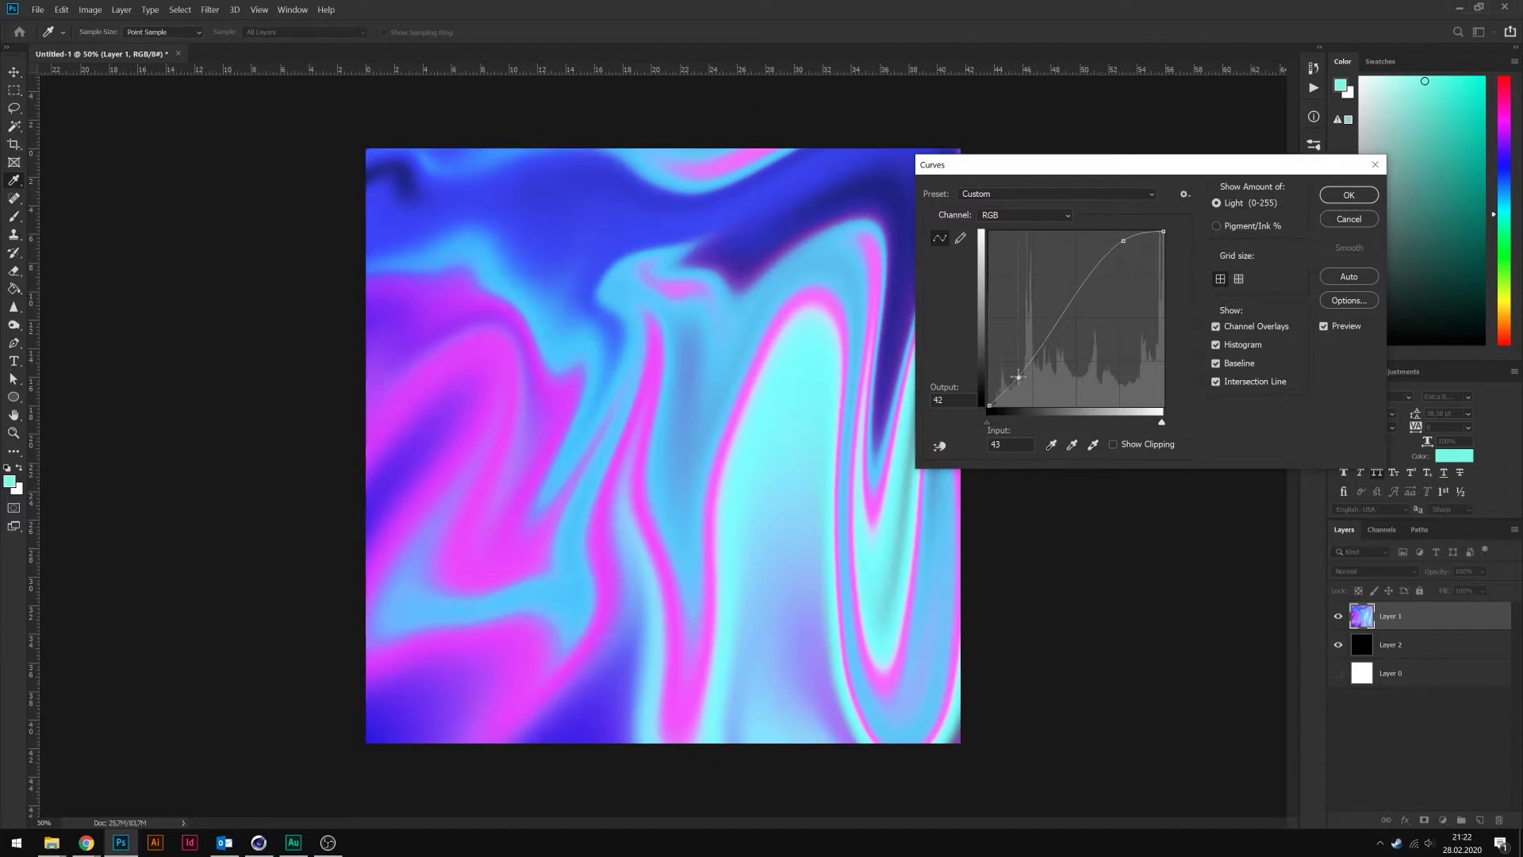
{"action": "left_click_drag", "start_coordinate": [1123, 241], "coordinate": [1128, 248]}
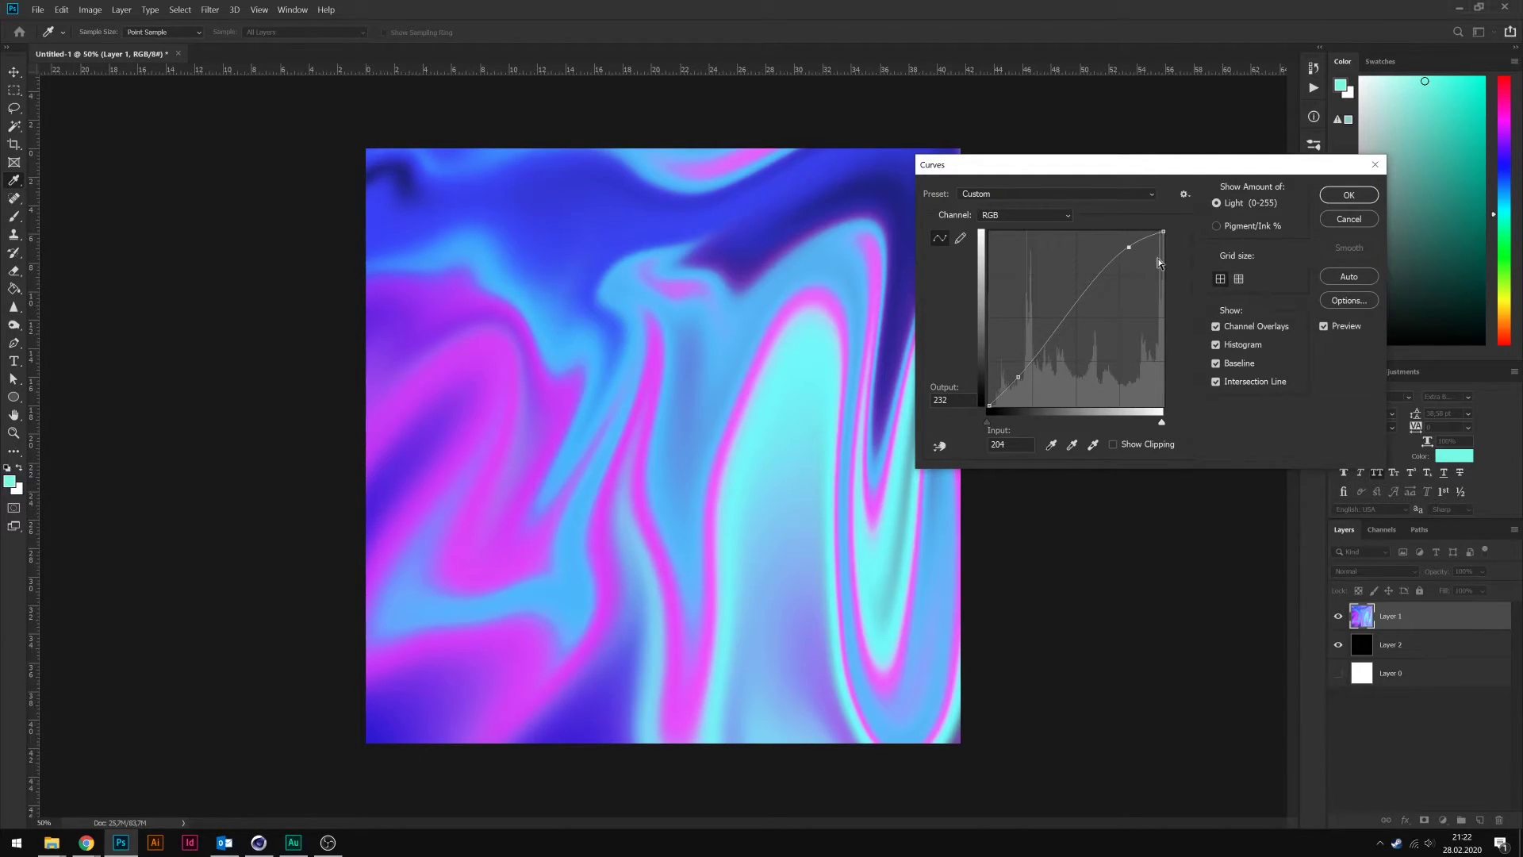
{"action": "left_click", "coordinate": [1330, 196]}
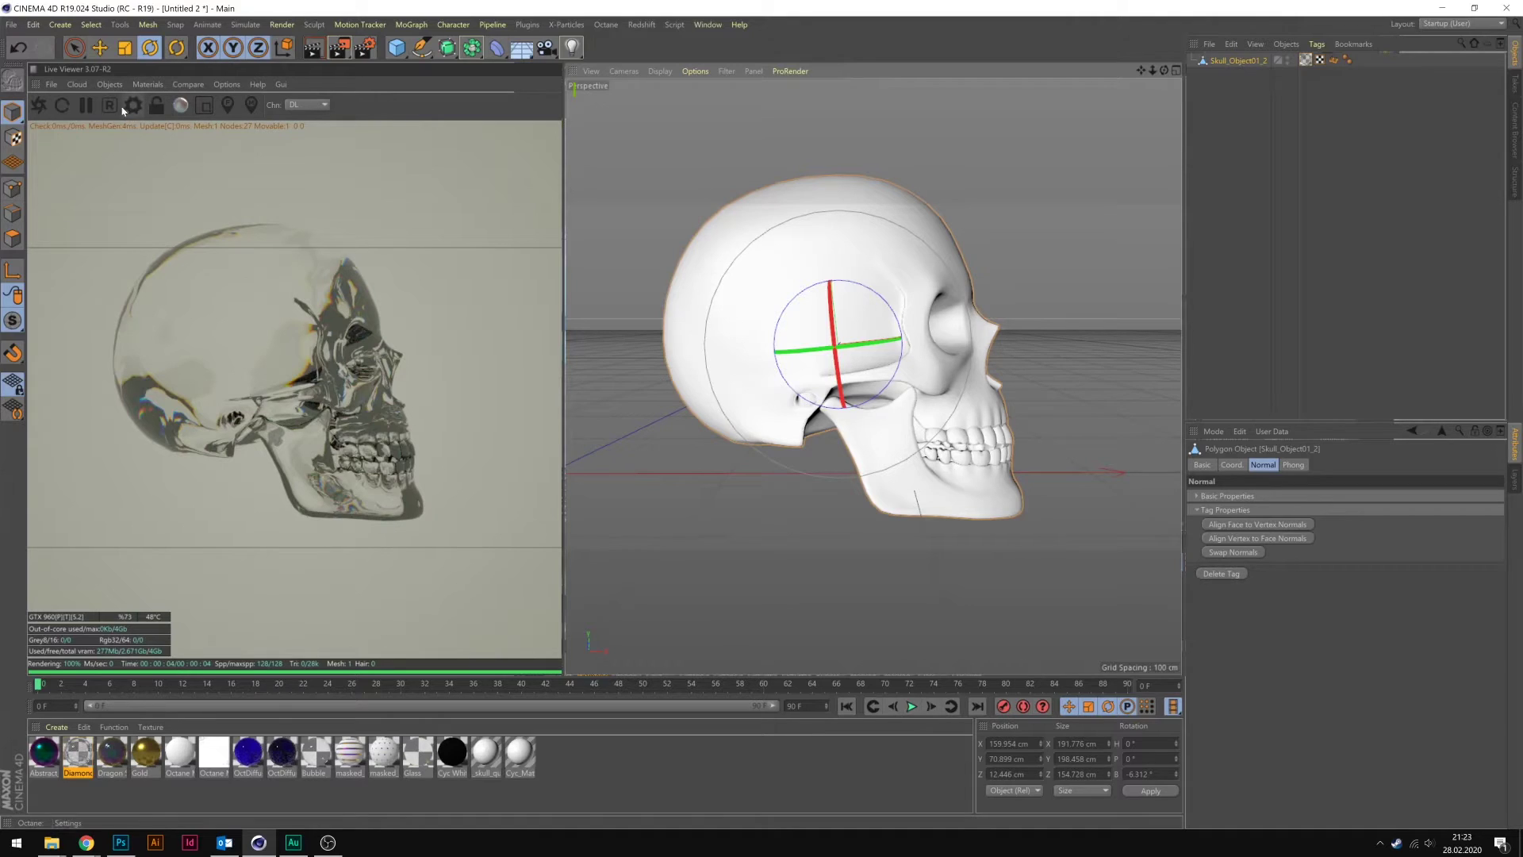
- Add an Octane HDRI Environment and browse to the Desktop for its texture image
{"action": "left_click", "coordinate": [111, 85]}
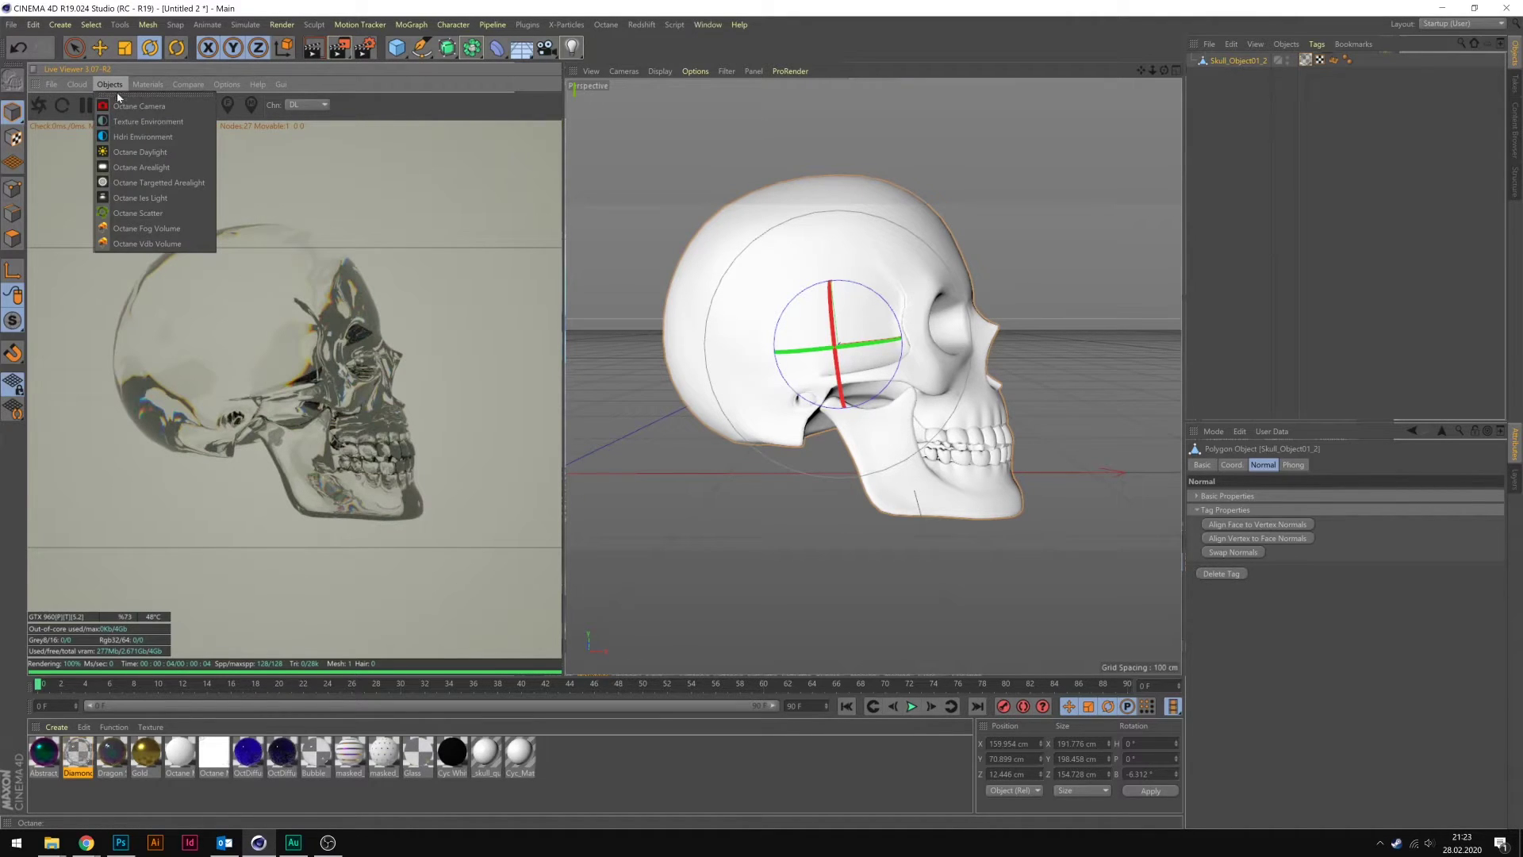
{"action": "left_click", "coordinate": [131, 137]}
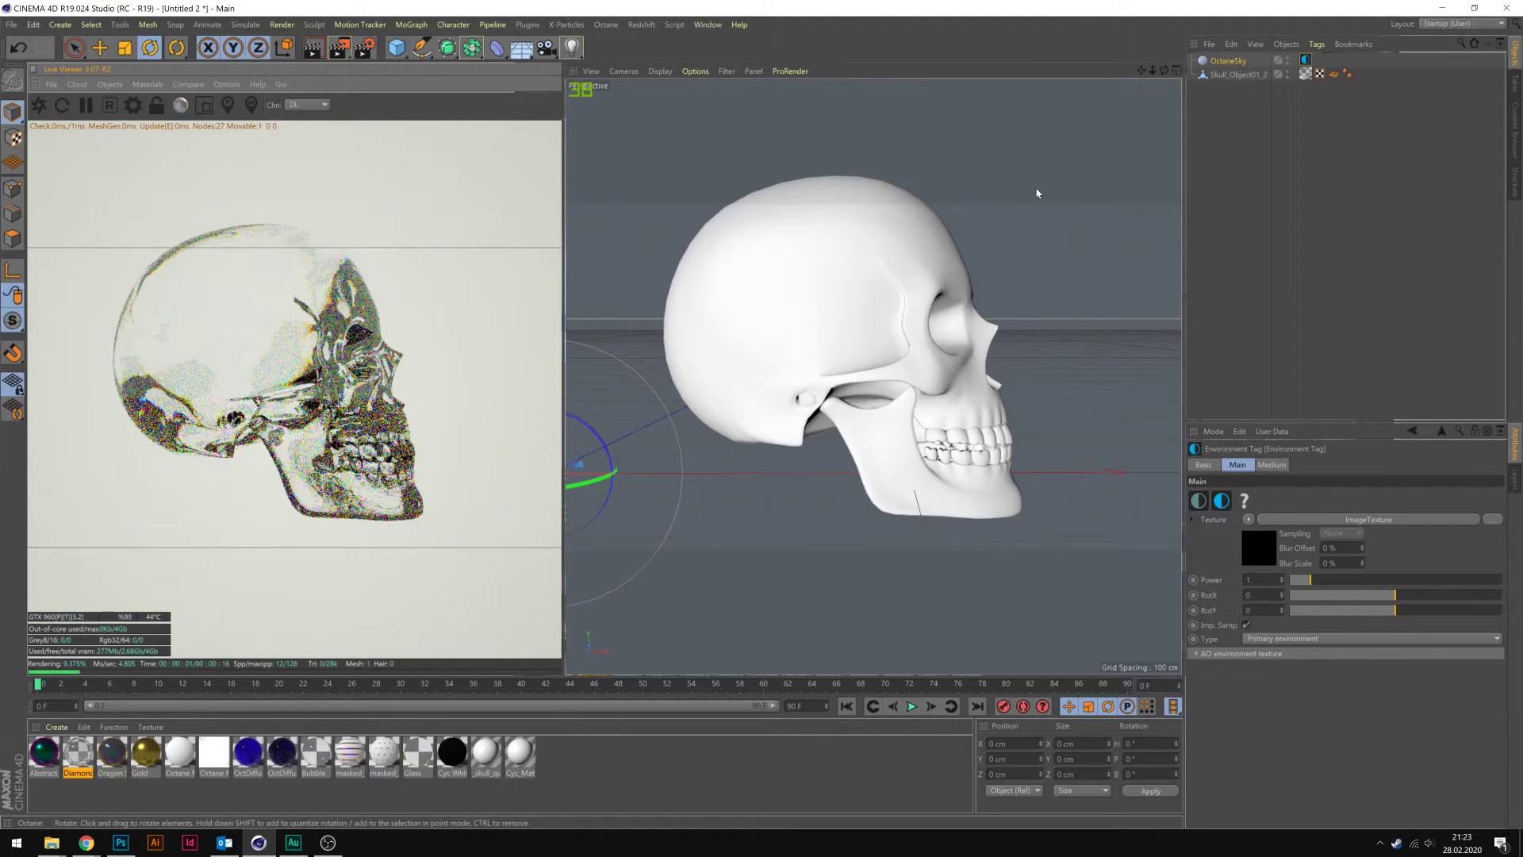
{"action": "left_click", "coordinate": [1494, 522]}
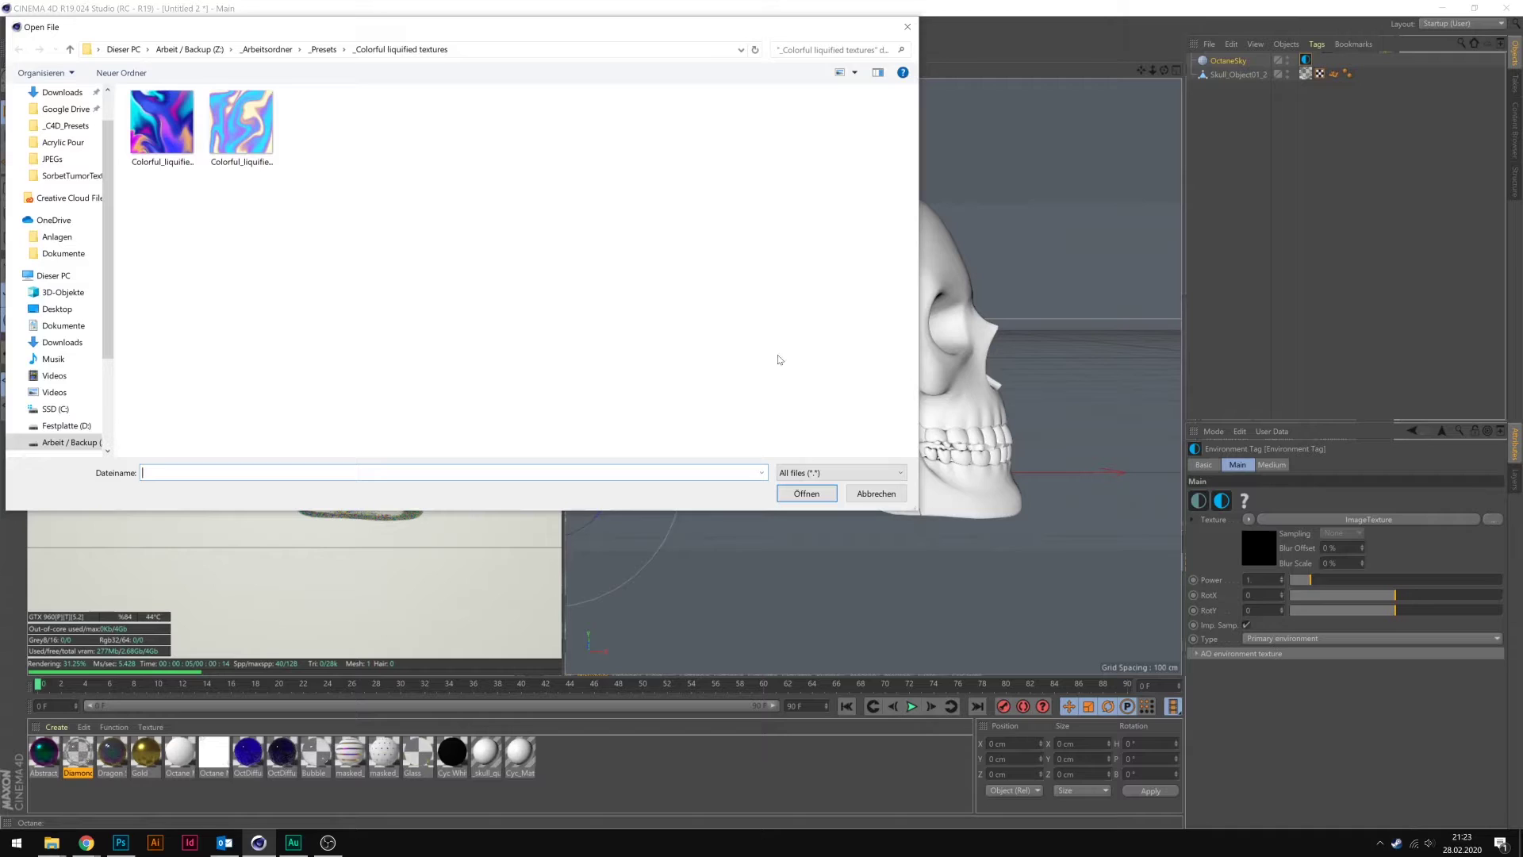
{"action": "scroll", "coordinate": [104, 169], "scroll_direction": "up", "scroll_amount": 1}
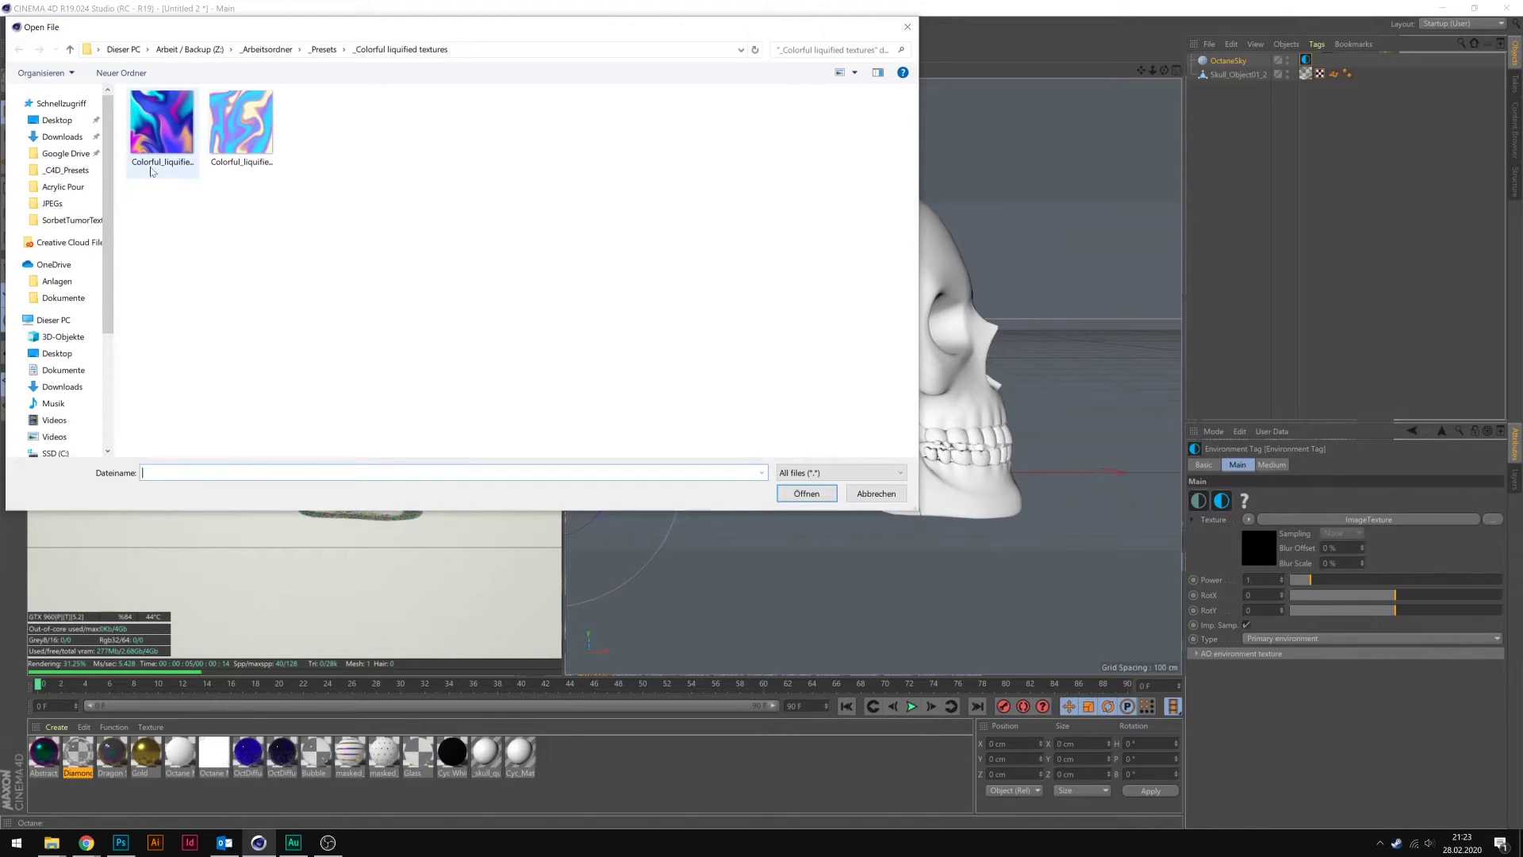
{"action": "left_click", "coordinate": [57, 122]}
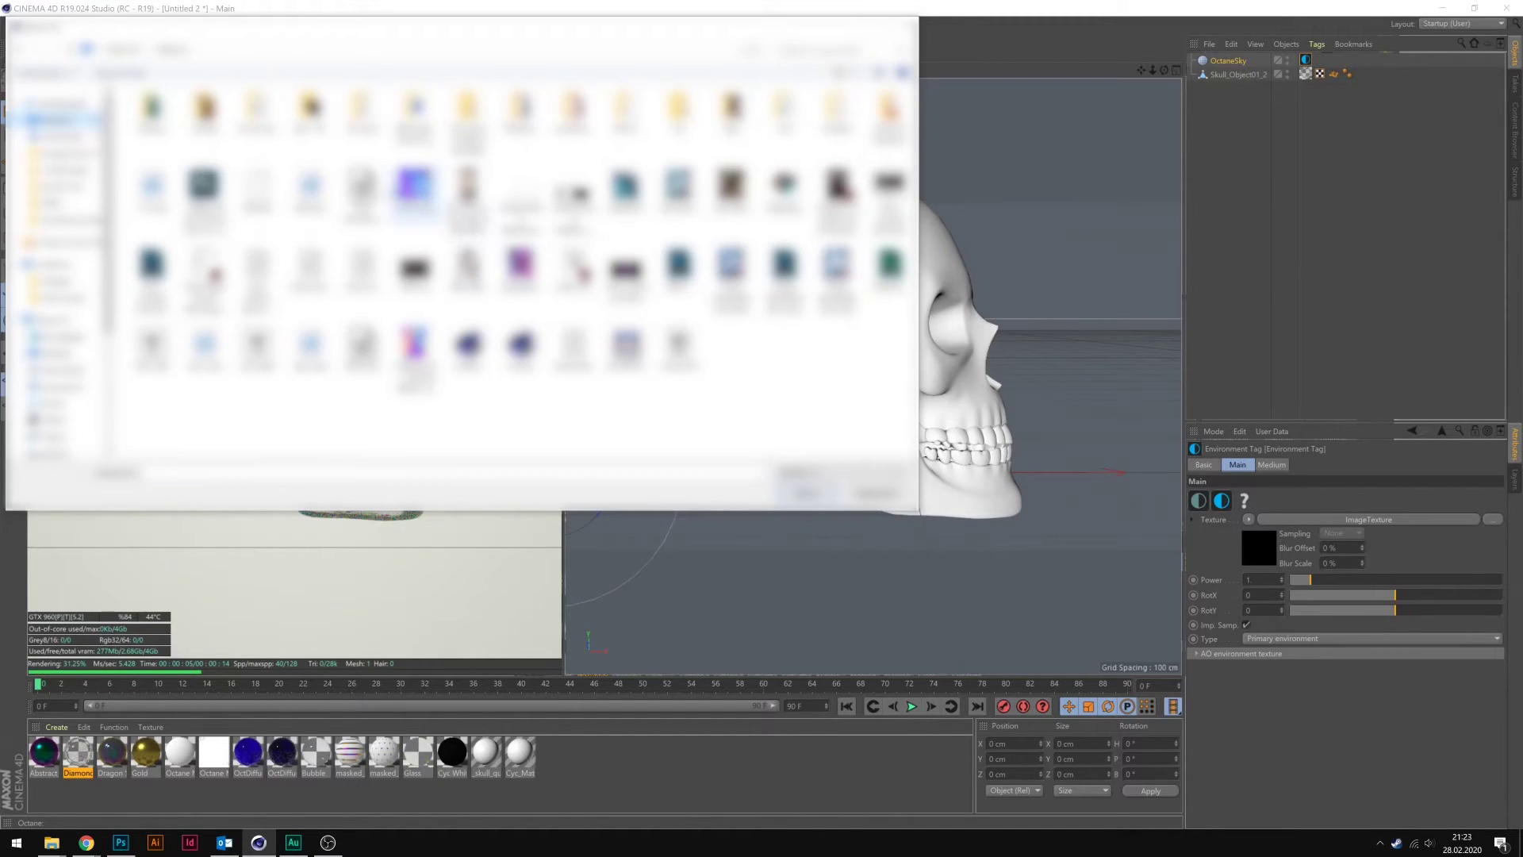
- Load colors_tutorial.jpg as the sky texture, then disable Keep environment and enable Alpha channel
{"action": "left_click", "coordinate": [795, 490]}
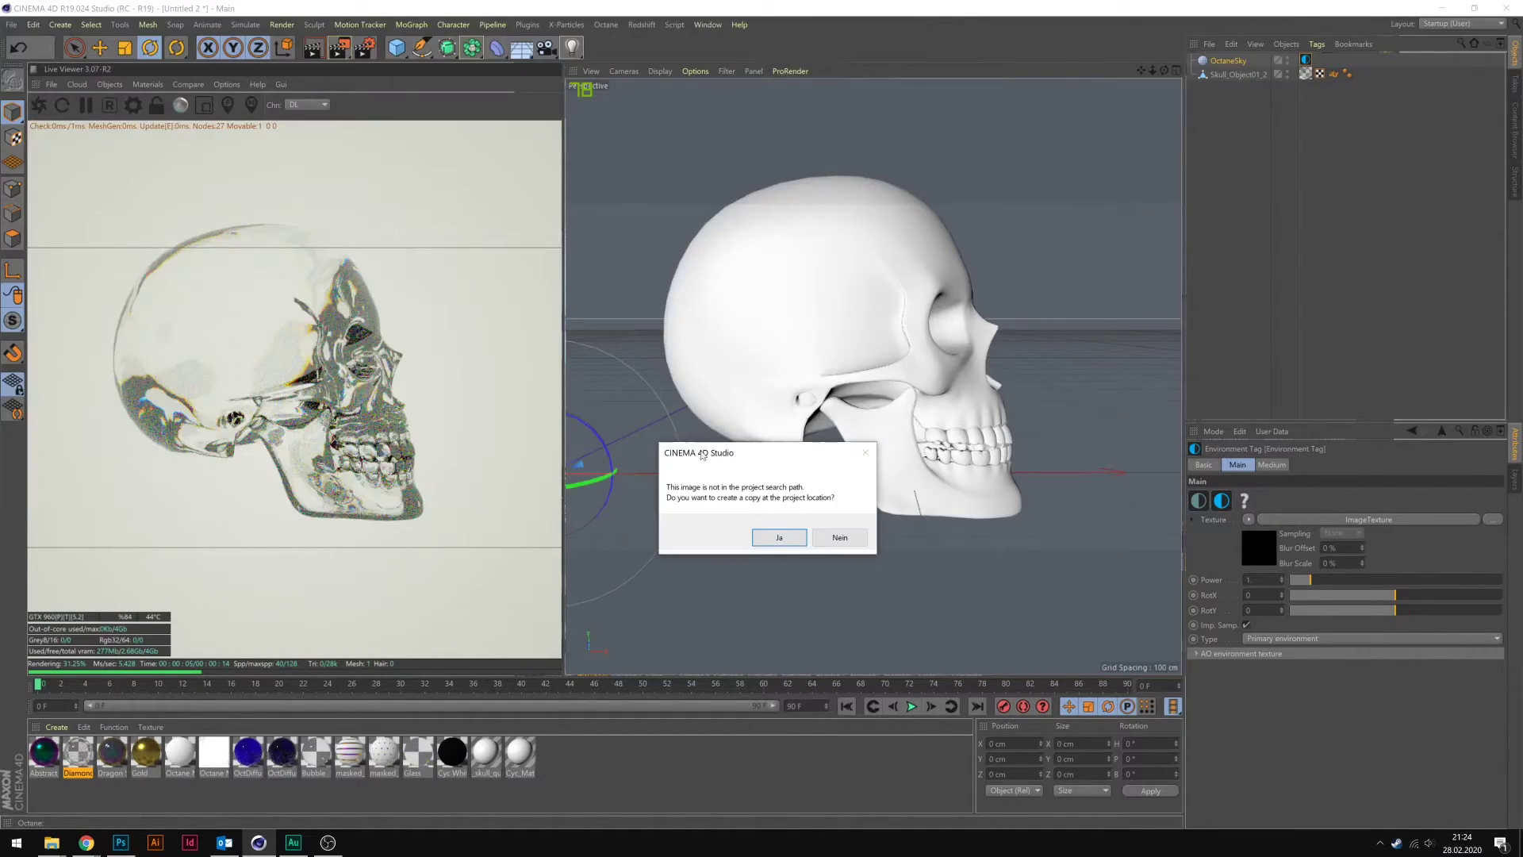
{"action": "left_click", "coordinate": [849, 537]}
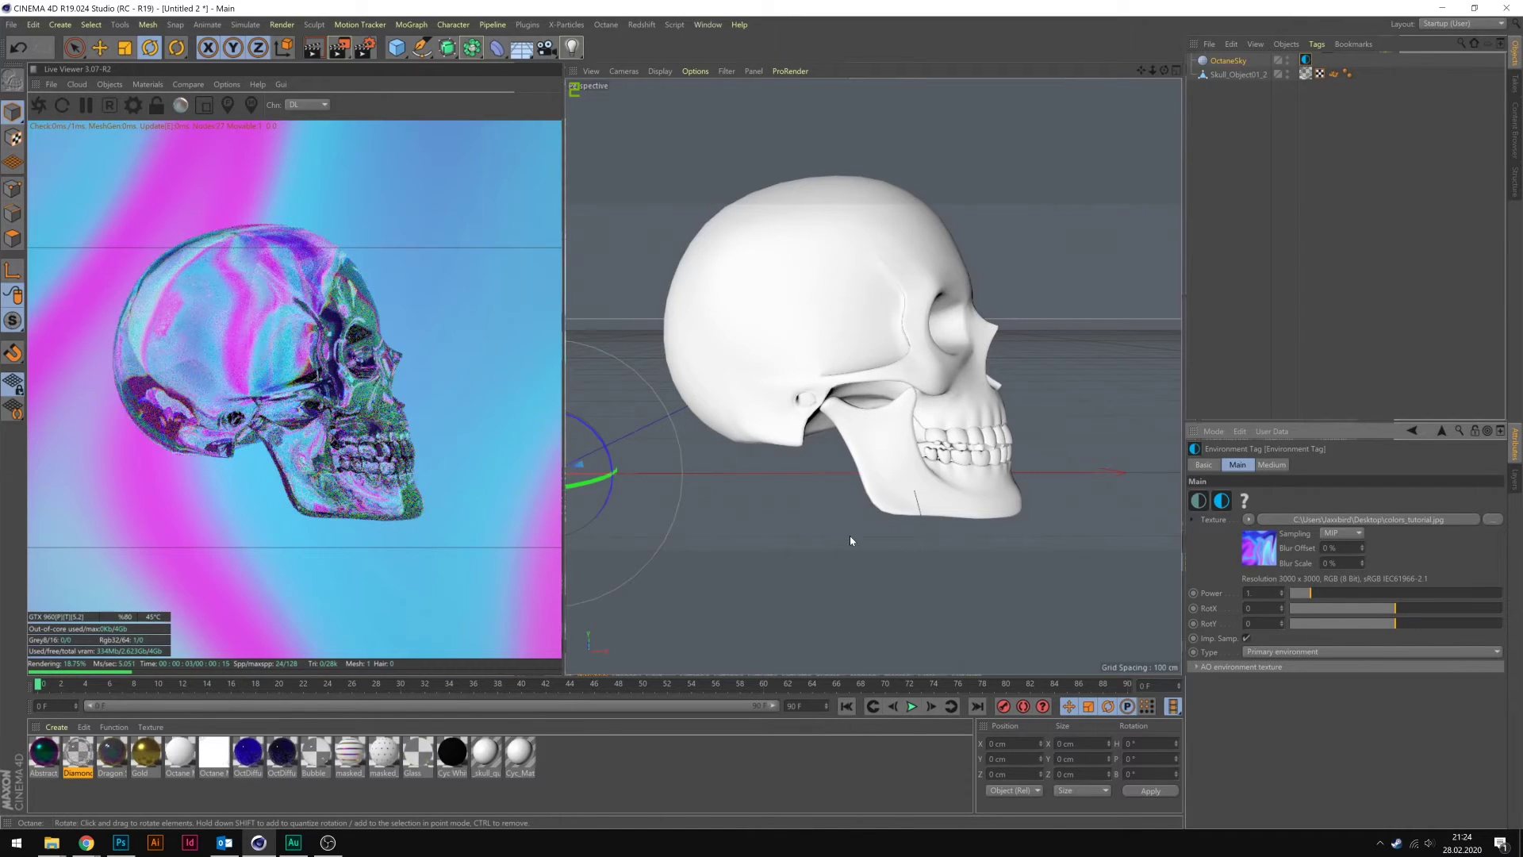
{"action": "left_click", "coordinate": [131, 113]}
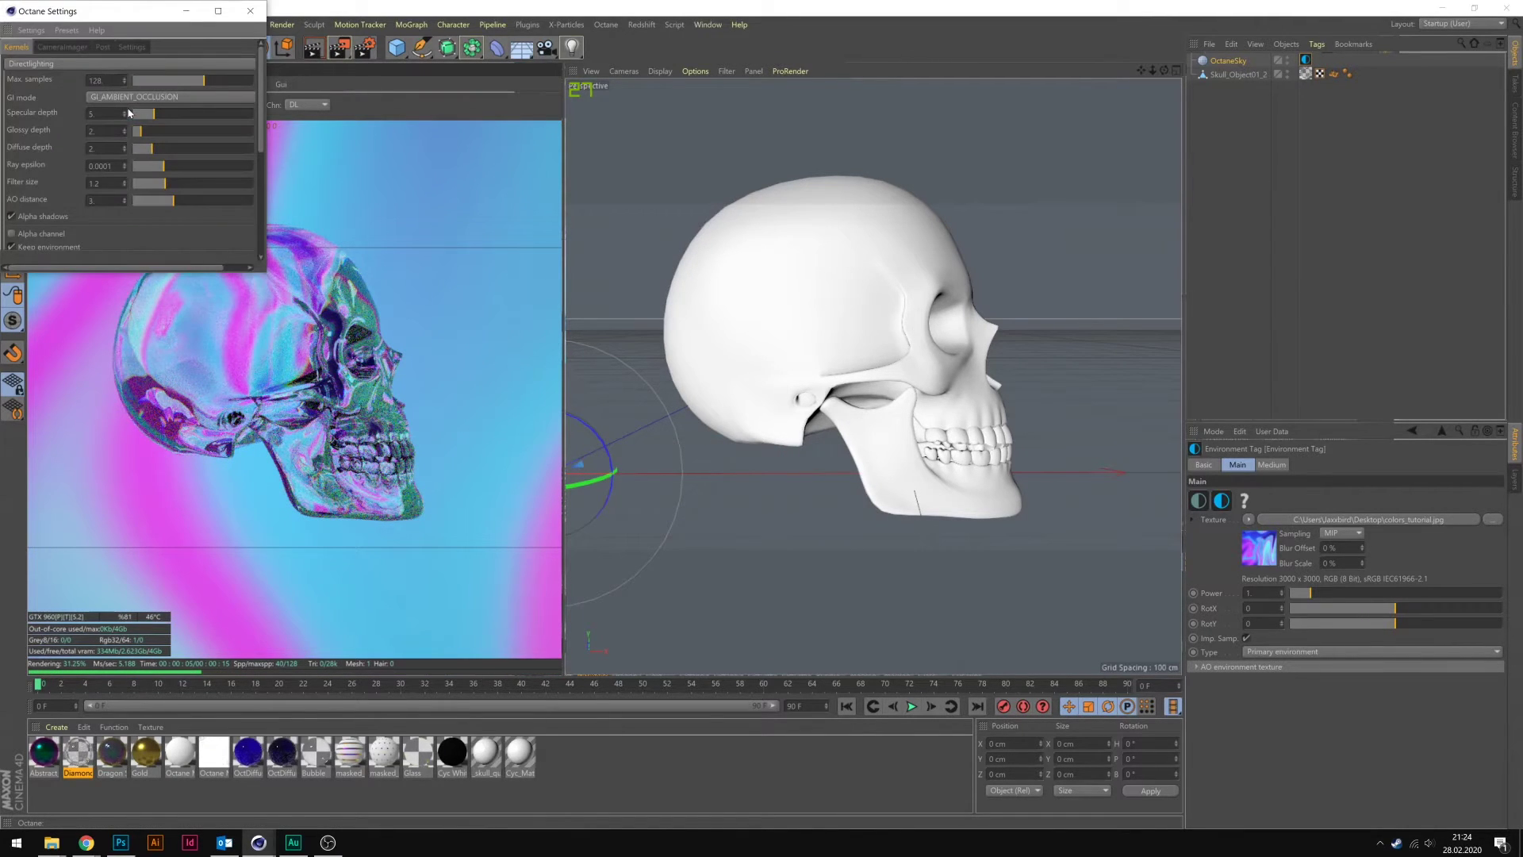
{"action": "left_click_drag", "start_coordinate": [96, 12], "coordinate": [644, 47]}
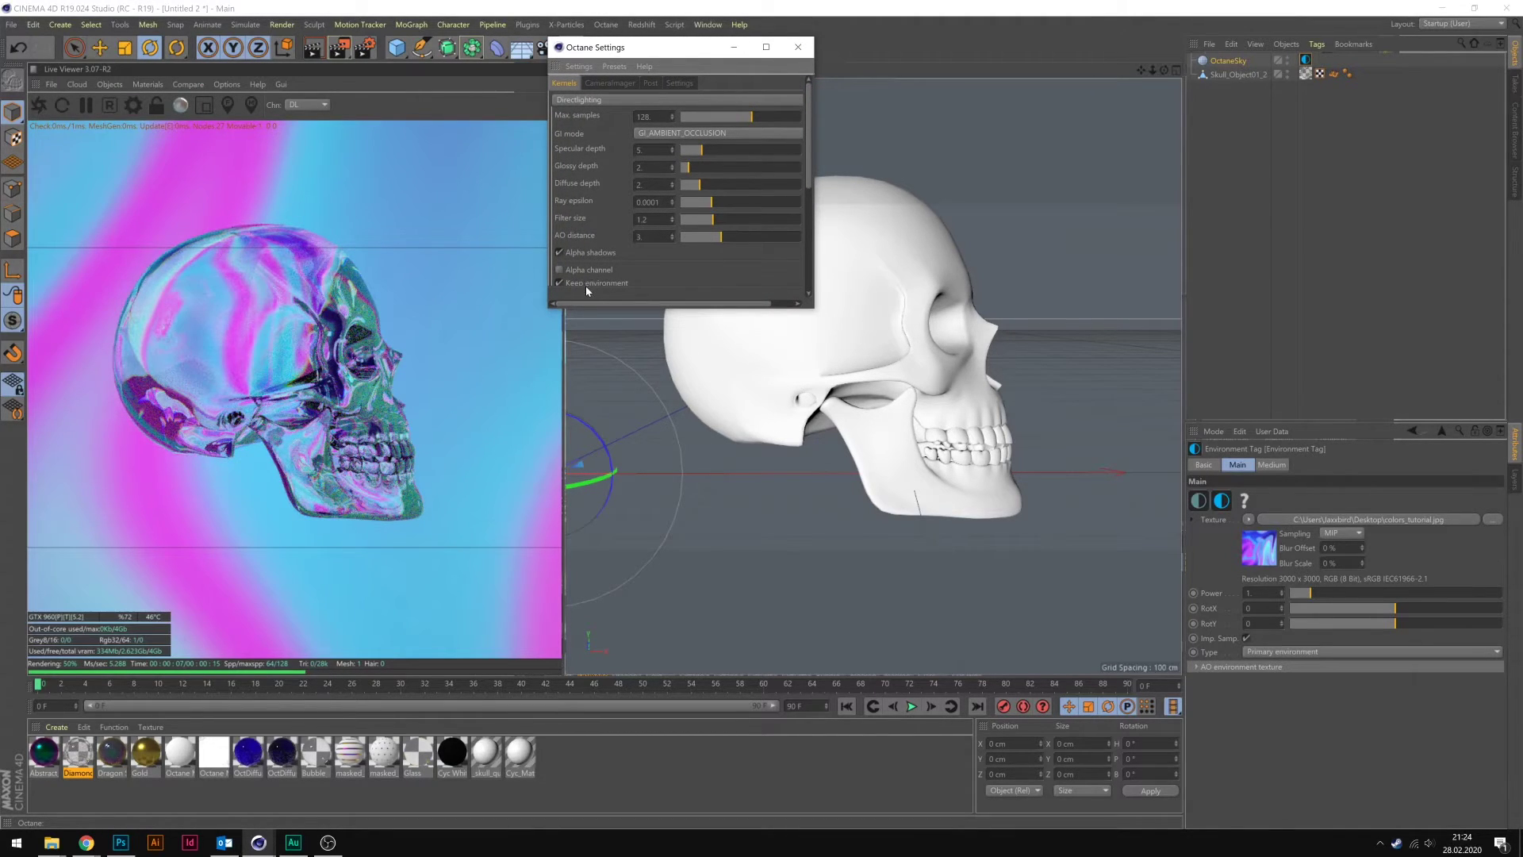
{"action": "left_click", "coordinate": [560, 283]}
{"action": "left_click", "coordinate": [560, 271]}
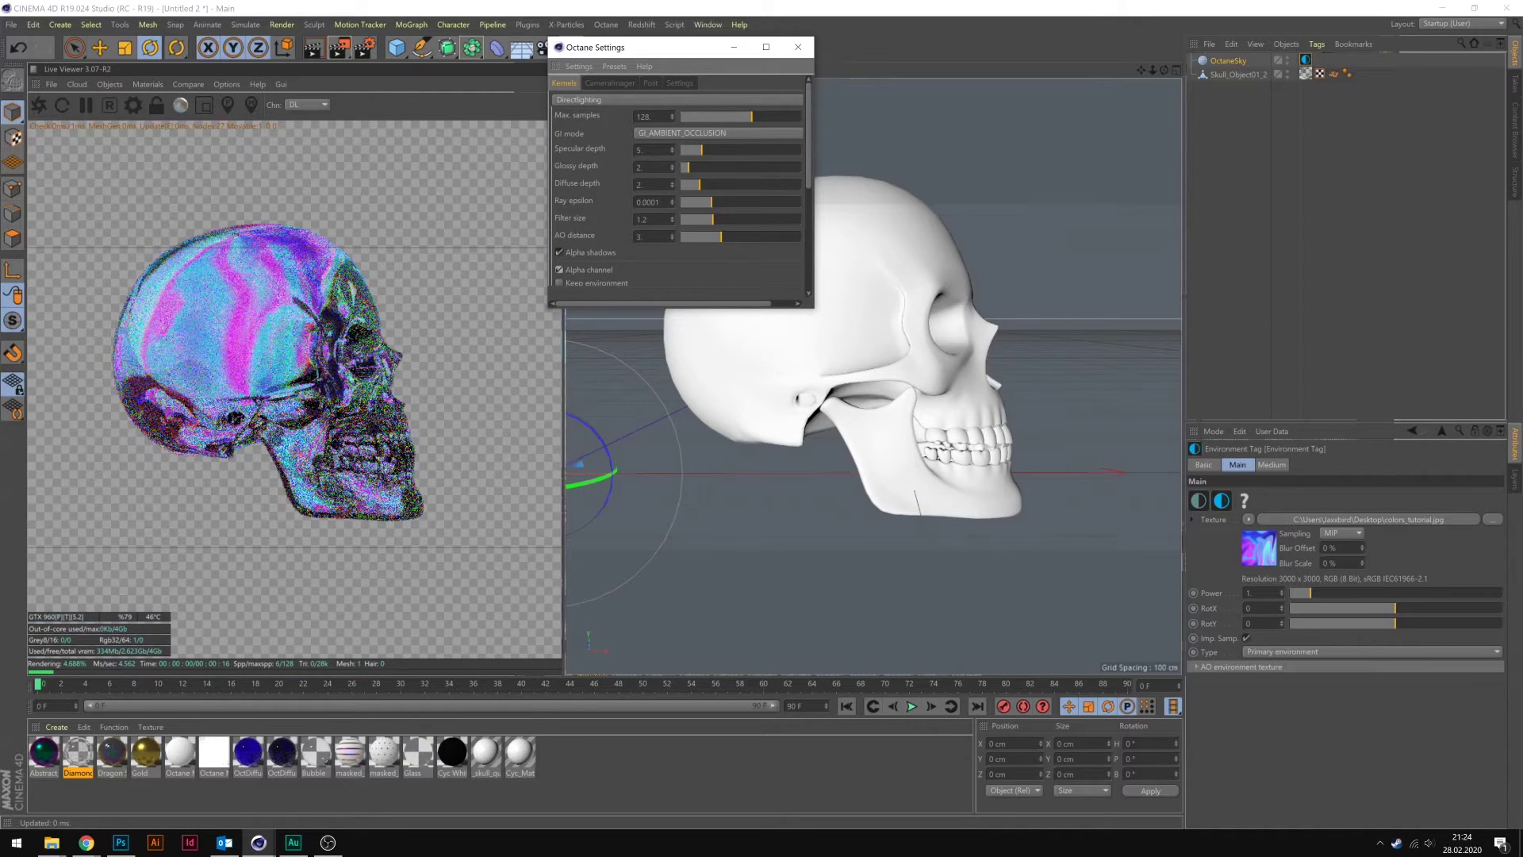
{"action": "left_click", "coordinate": [798, 47]}
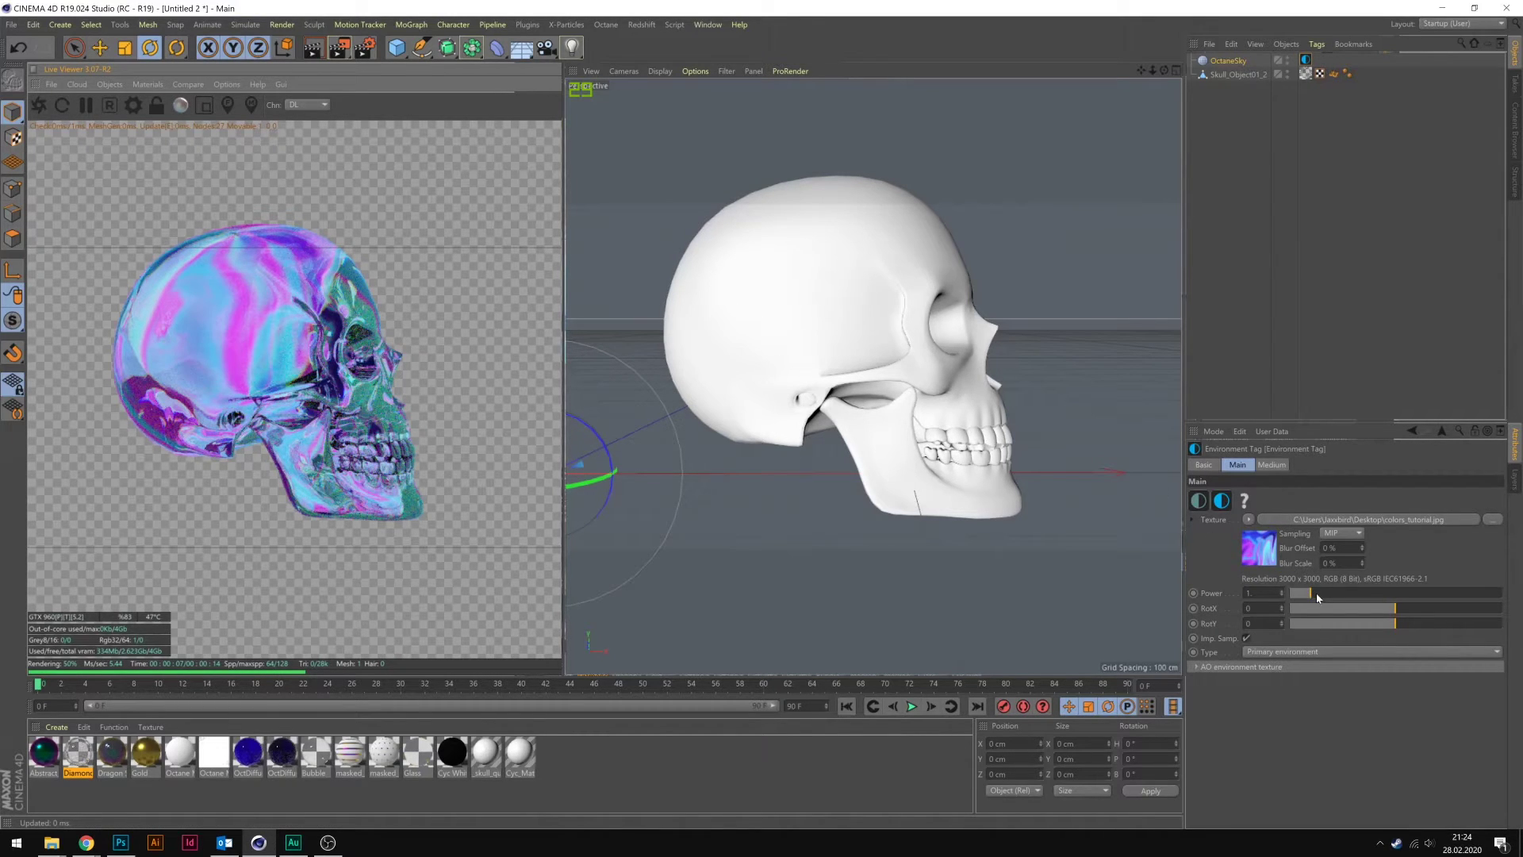
- Set the environment tag Power to 1.5
{"action": "left_click_drag", "start_coordinate": [1311, 596], "coordinate": [1323, 599]}
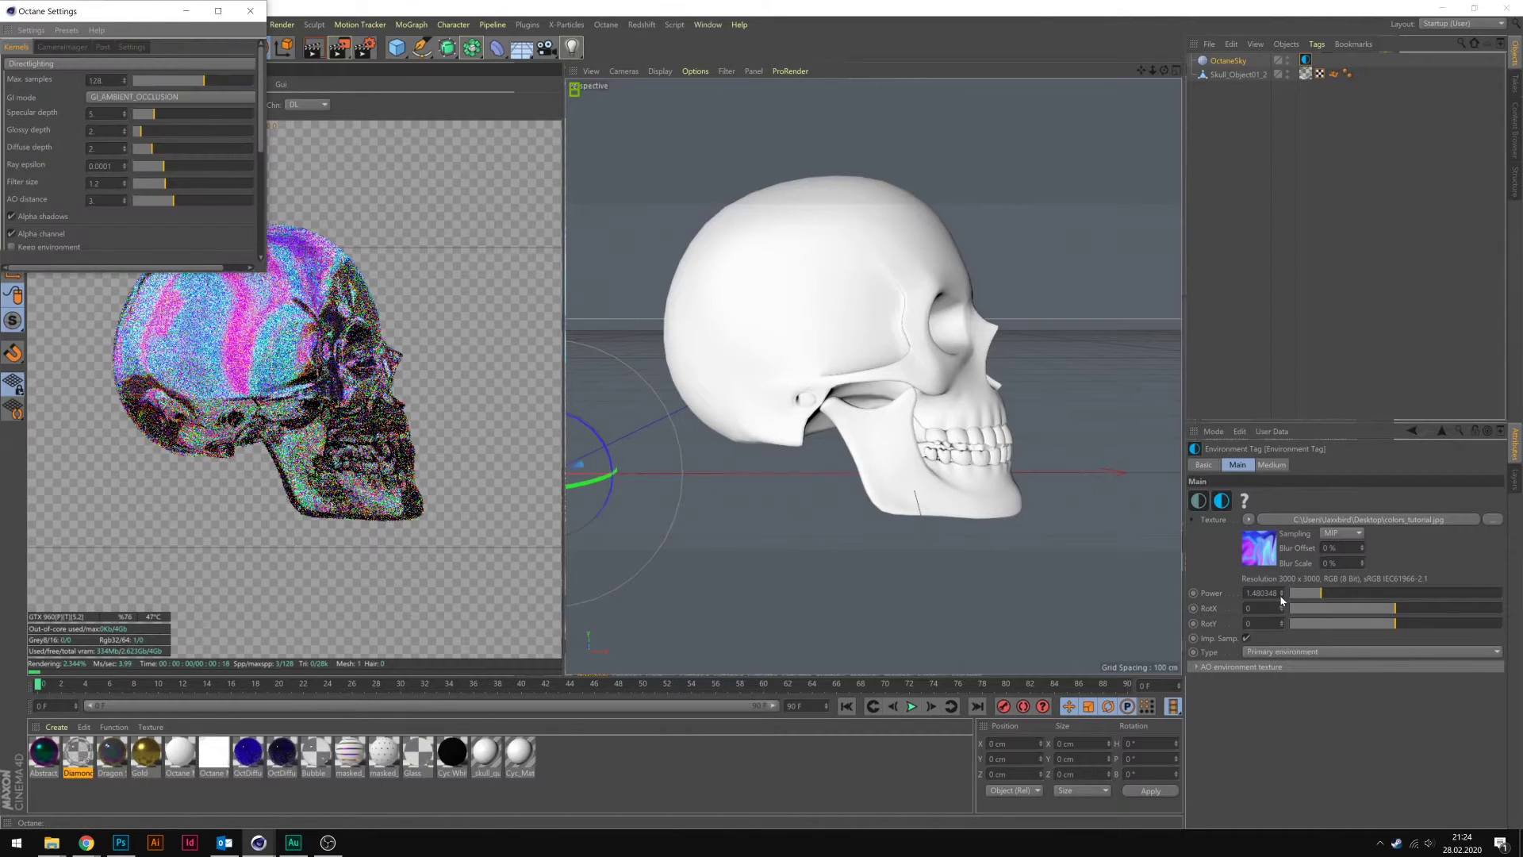
{"action": "left_click_drag", "start_coordinate": [1277, 594], "coordinate": [1189, 580]}
{"action": "type", "text": "1"}
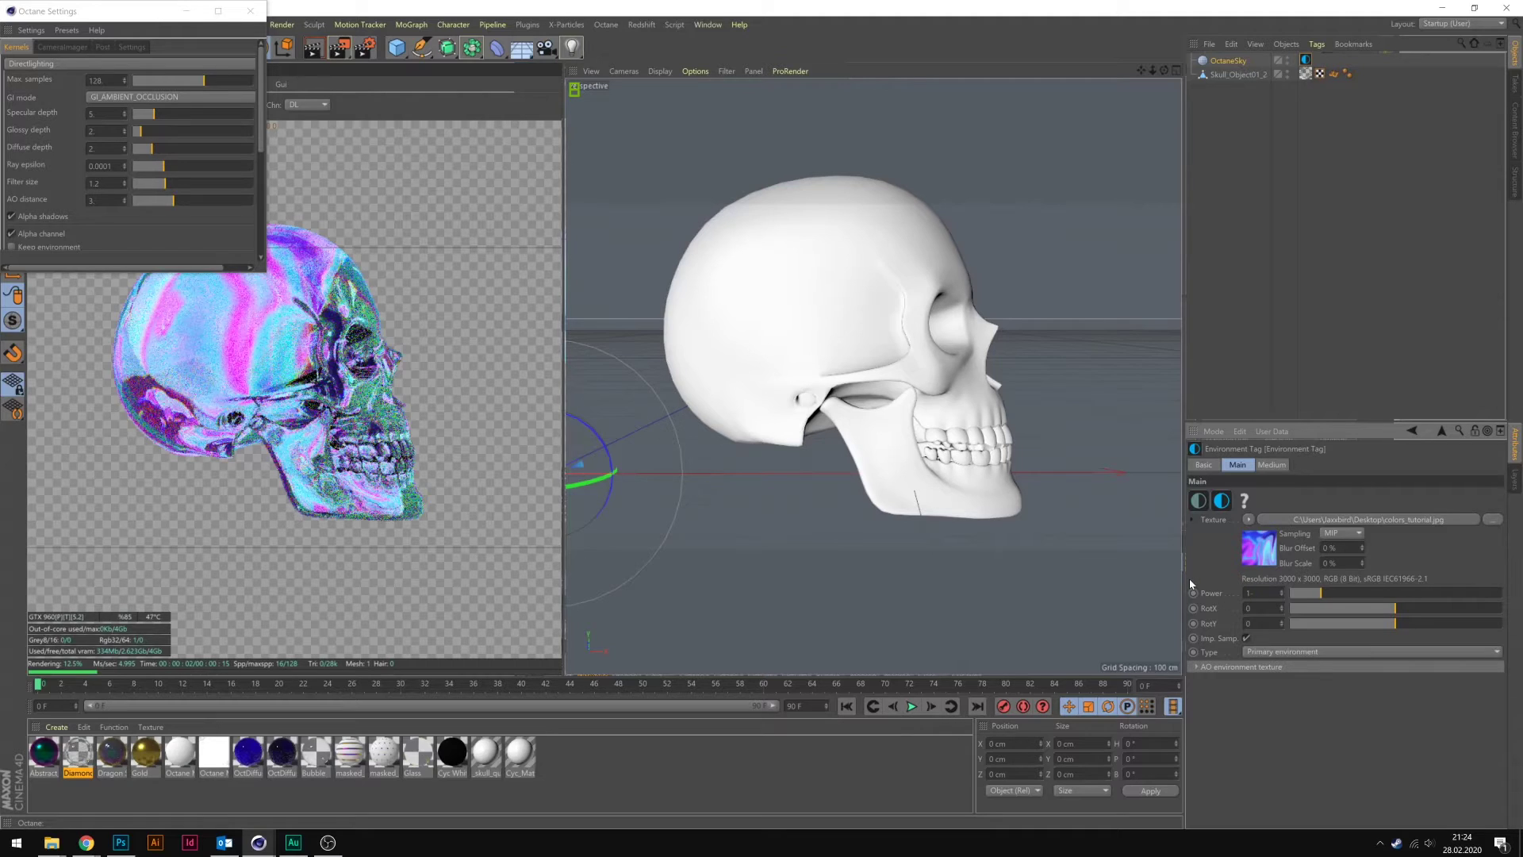
{"action": "type", "text": ".5"}
{"action": "key", "text": "Return"}
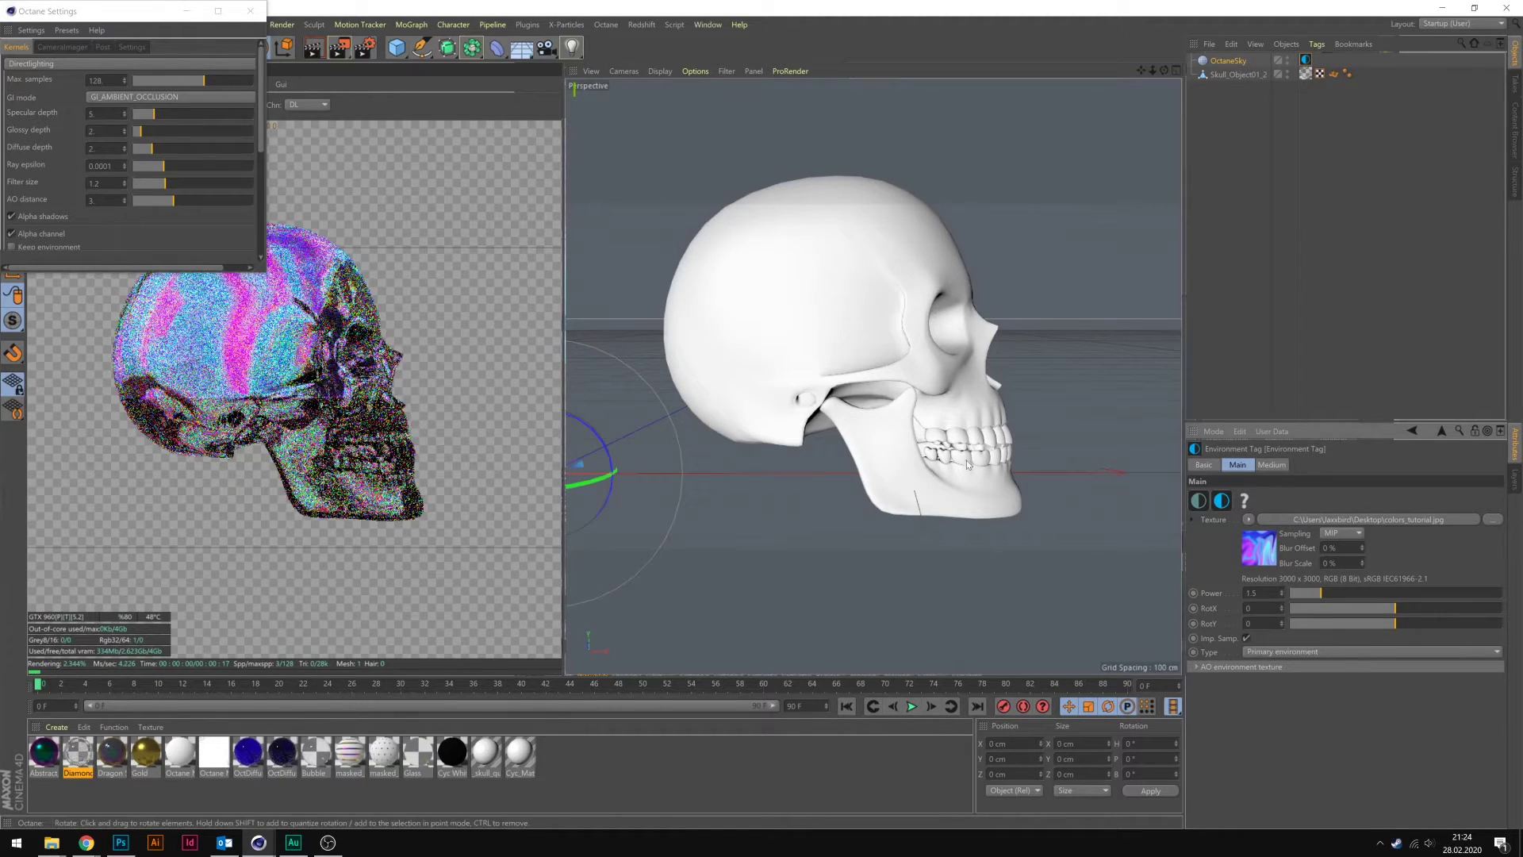
- Raise Glossy depth from 2 to 3 in the Octane settings
{"action": "left_click", "coordinate": [142, 137]}
{"action": "left_click_drag", "start_coordinate": [141, 136], "coordinate": [145, 137]}
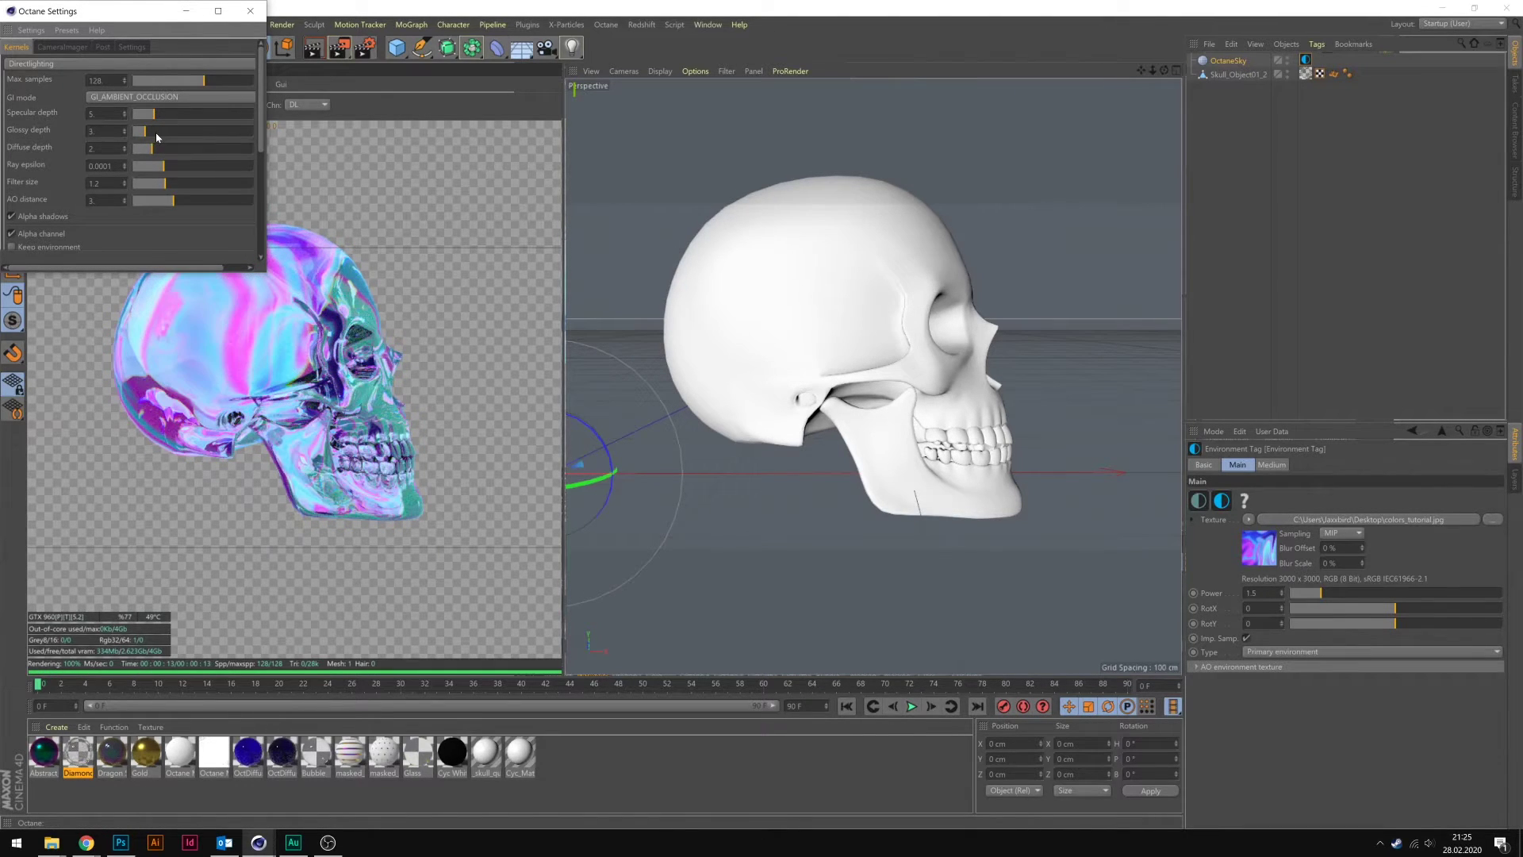
{"action": "left_click", "coordinate": [249, 10]}
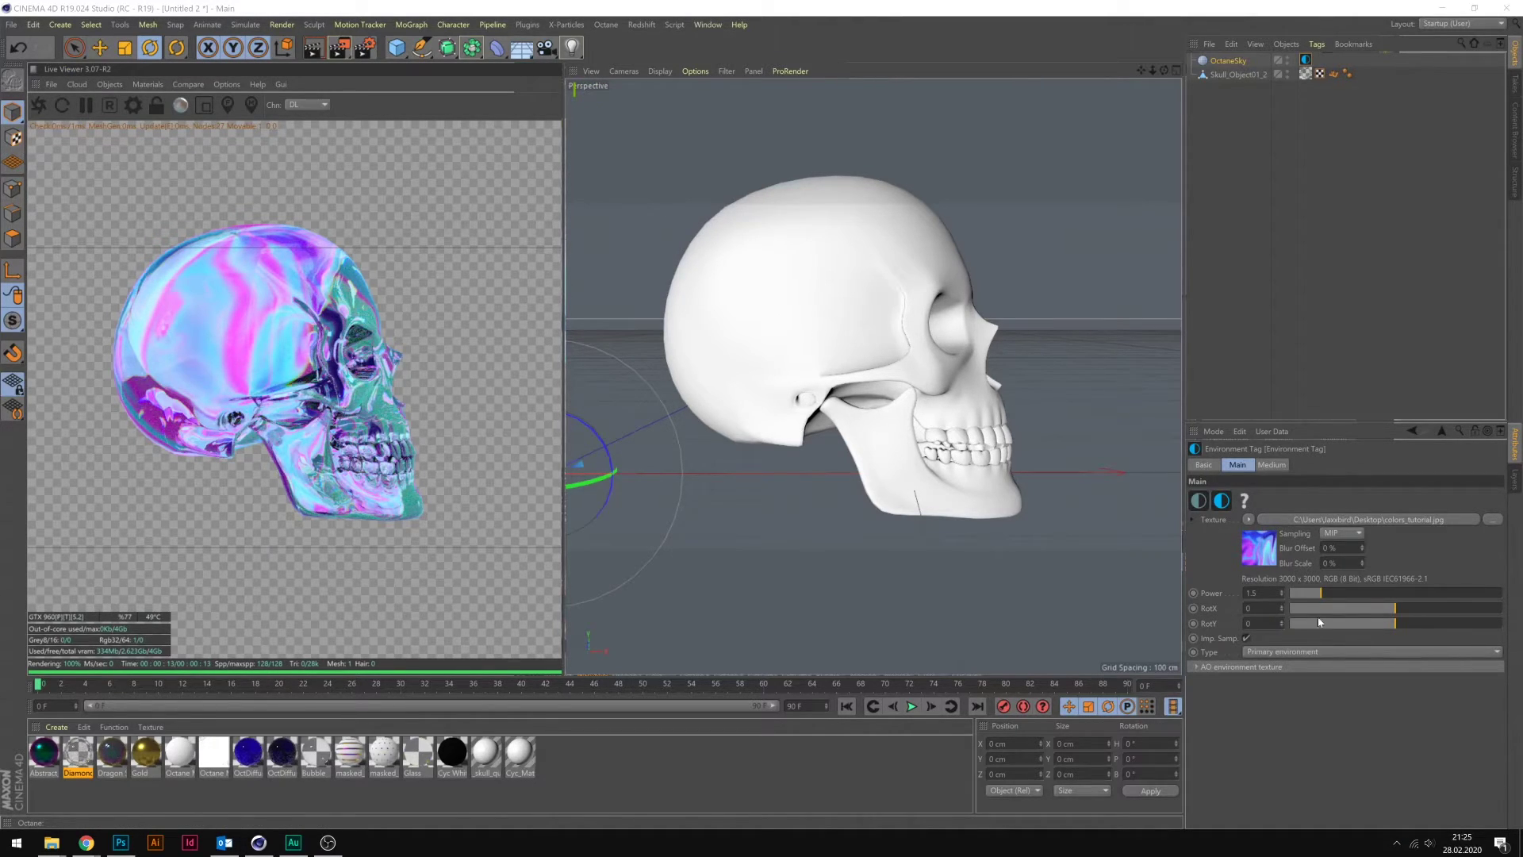
- Rotate the environment texture to RotX 0.118421 and RotY -0.513
{"action": "mouse_move", "coordinate": [1390, 612]}
{"action": "left_mouse_down"}
{"action": "mouse_move", "coordinate": [1375, 608]}
{"action": "mouse_move", "coordinate": [1409, 629]}
{"action": "left_mouse_up"}
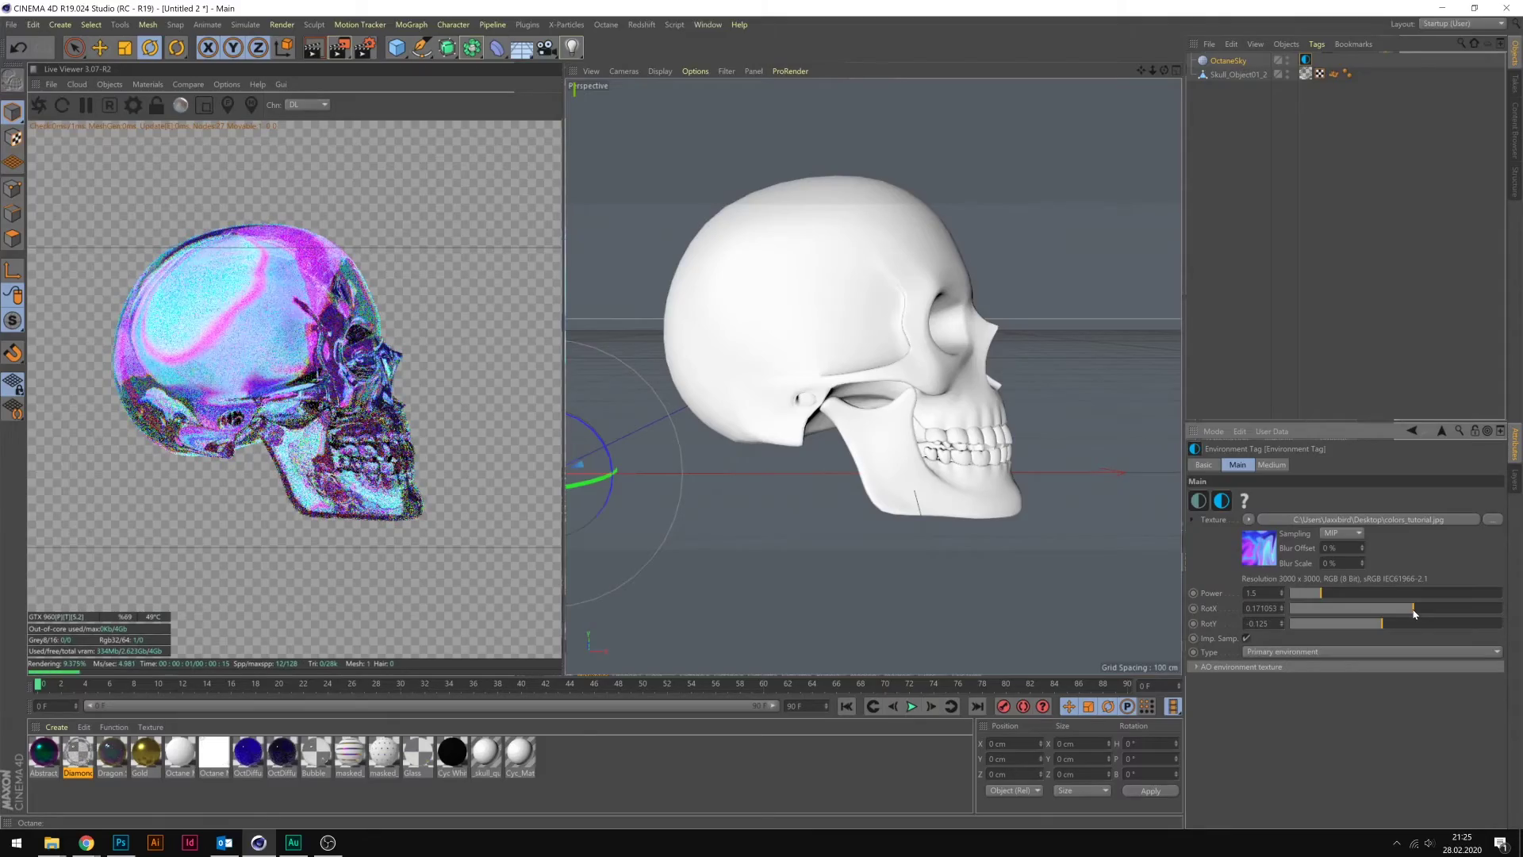
{"action": "left_click_drag", "start_coordinate": [1413, 612], "coordinate": [1340, 619]}
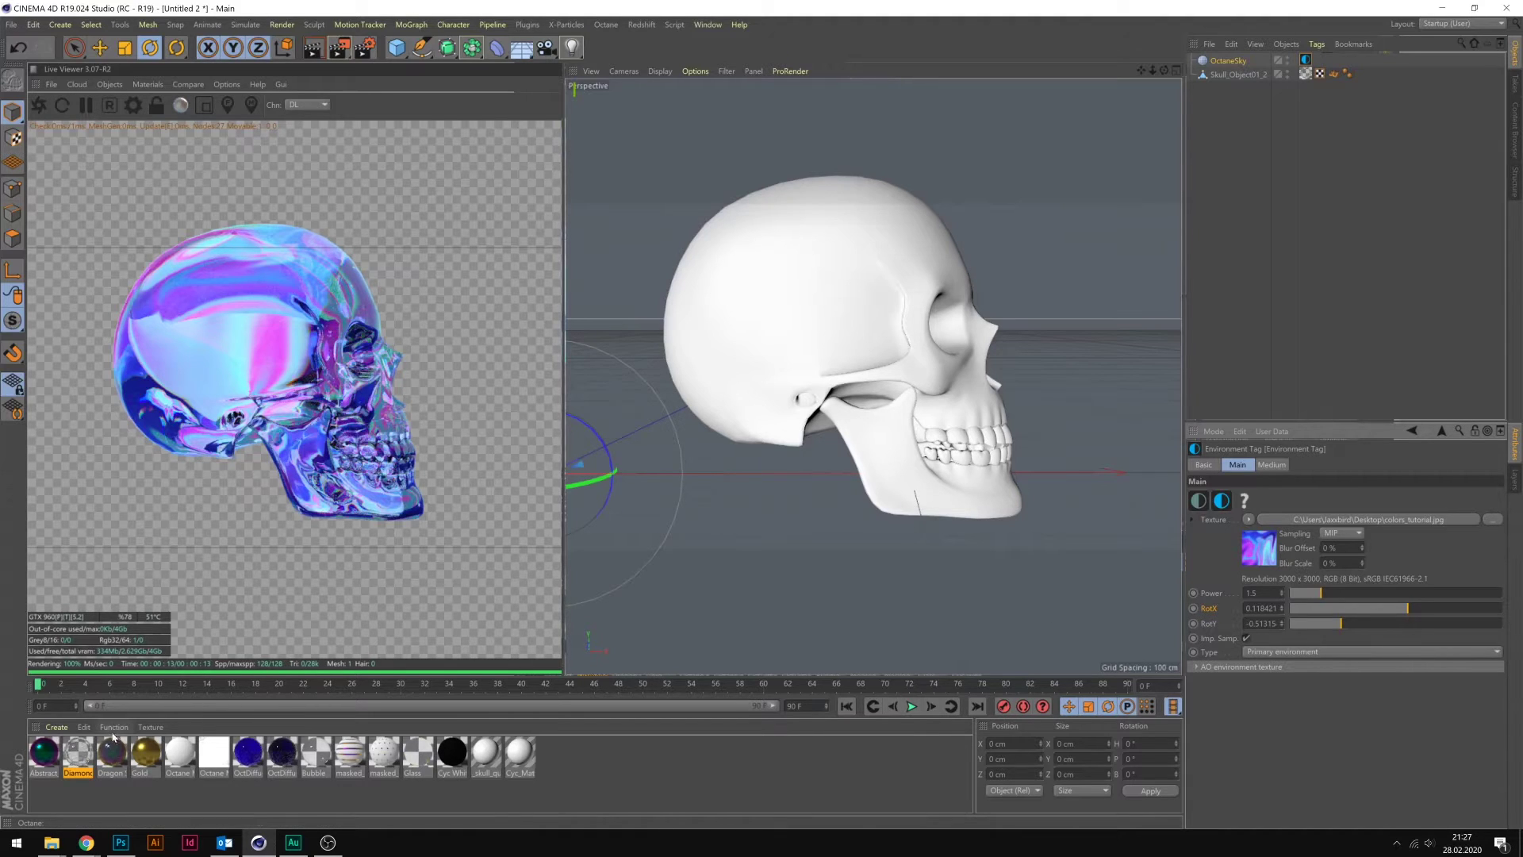
- Set the Diamond material's Index to 5.387464 in the Material Editor
{"action": "double_click", "coordinate": [77, 752]}
{"action": "left_click_drag", "start_coordinate": [397, 93], "coordinate": [825, 112]}
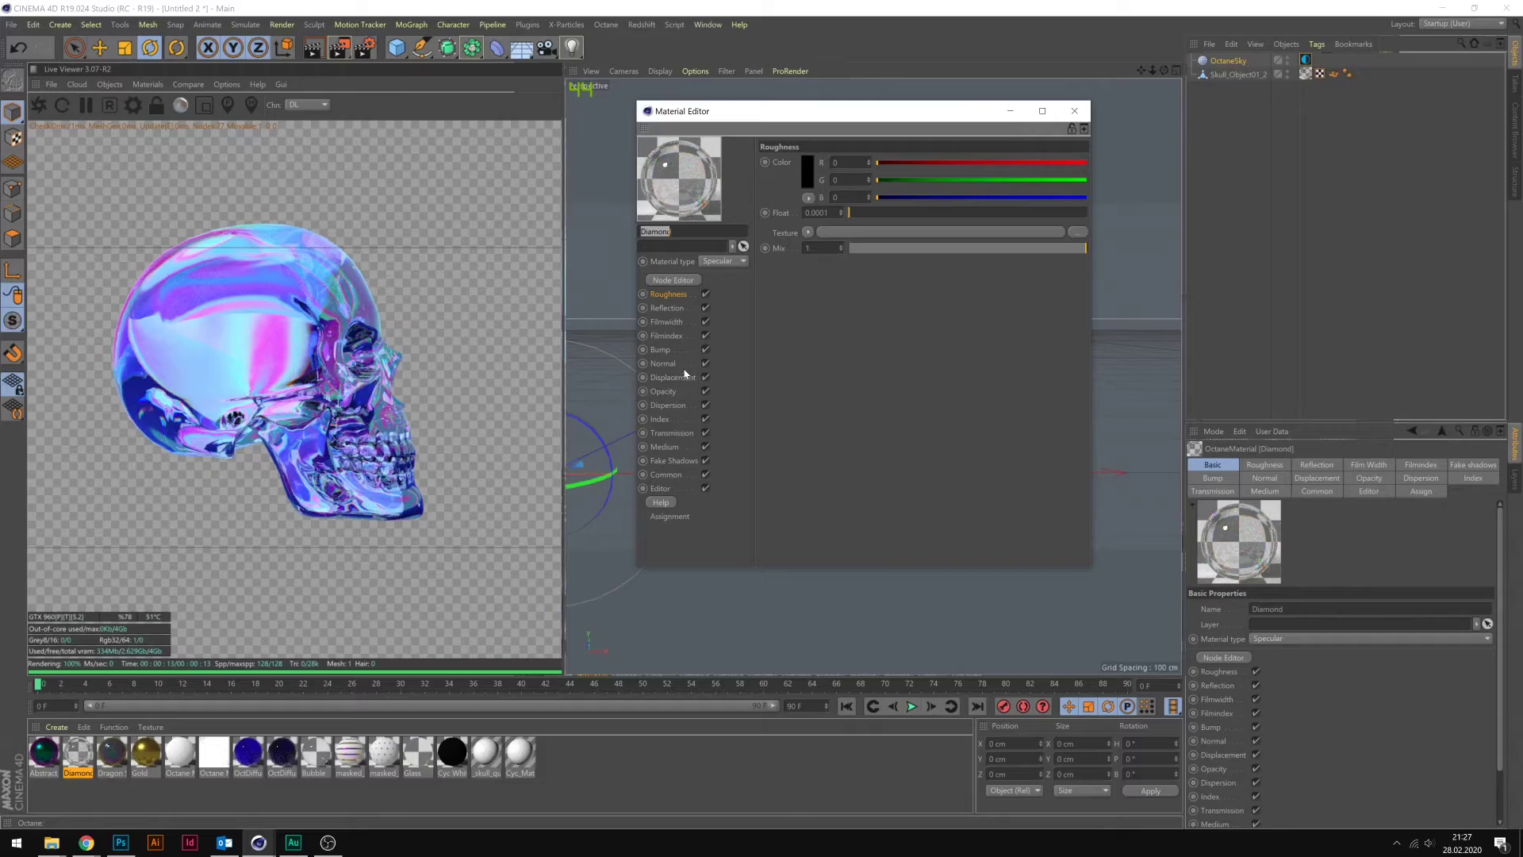
{"action": "left_click", "coordinate": [659, 419]}
{"action": "left_click_drag", "start_coordinate": [884, 163], "coordinate": [974, 163]}
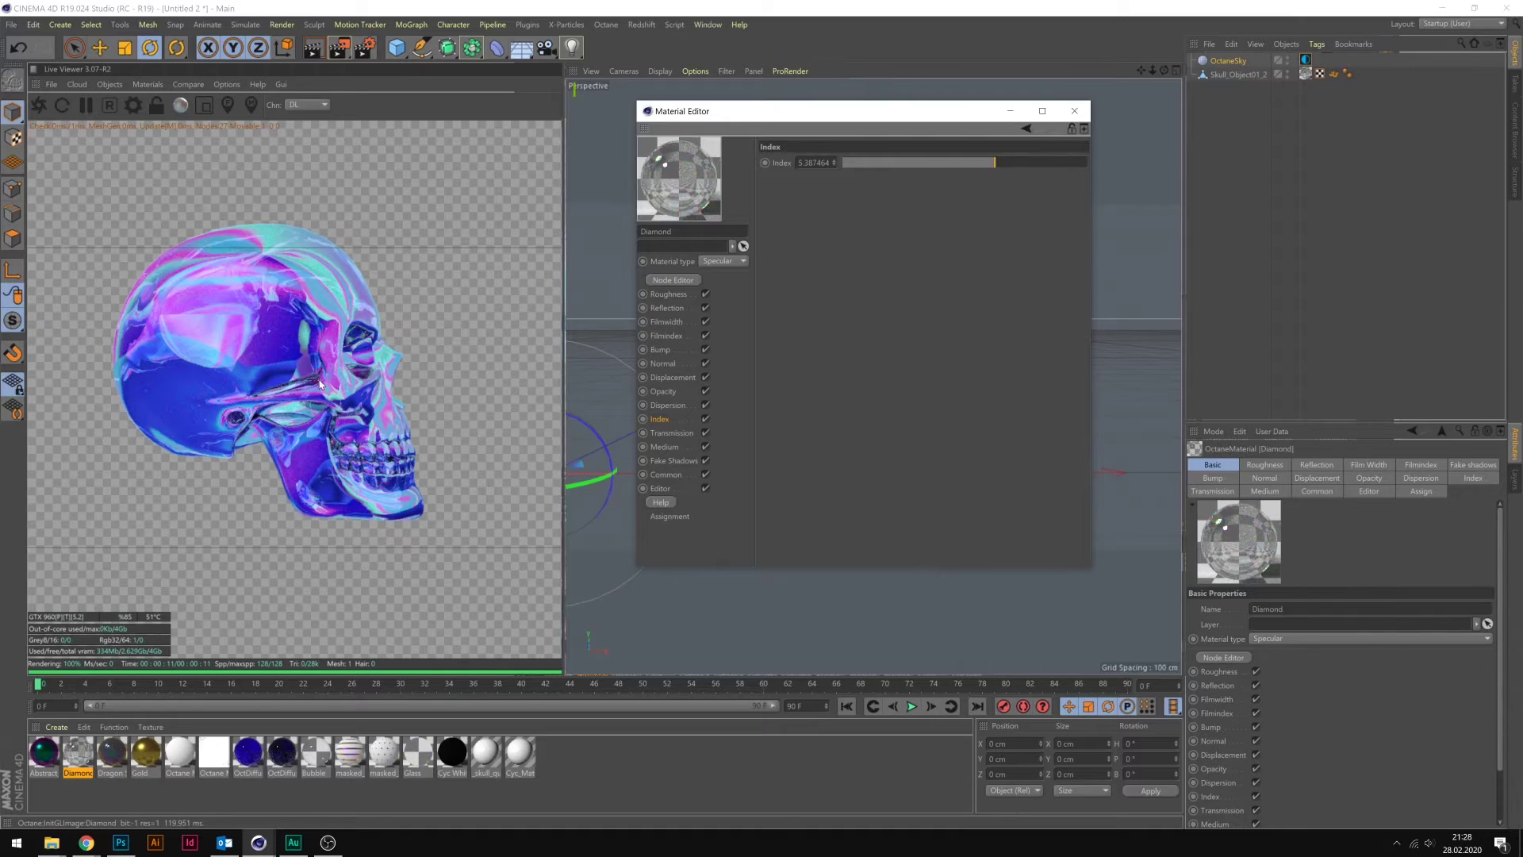
{"action": "left_click", "coordinate": [1073, 112]}
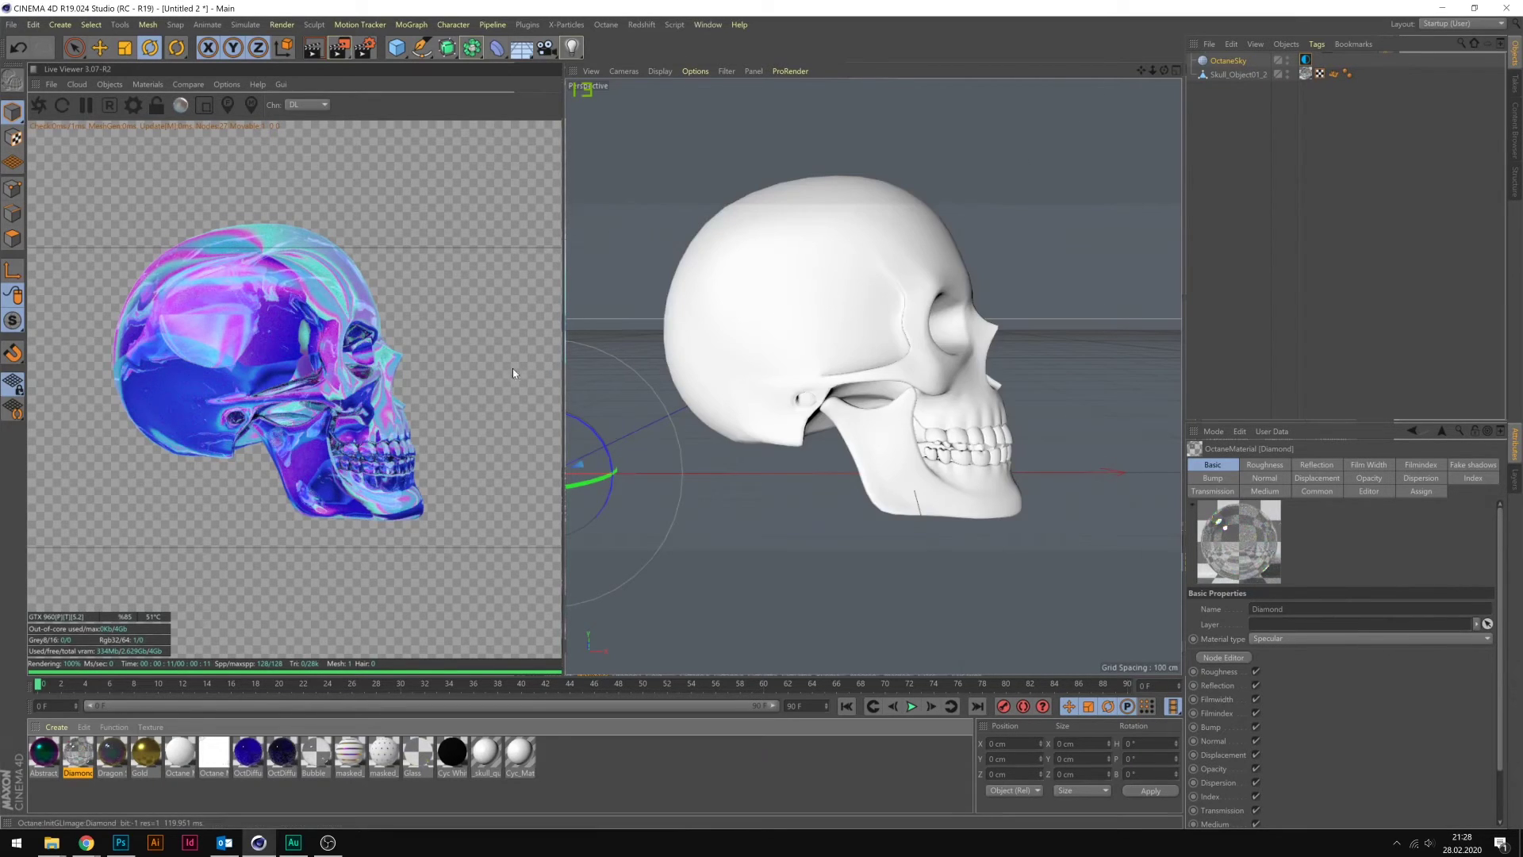
- Enable Octane post effects with bloom power about 32.6 and glare power 5
{"action": "left_click", "coordinate": [134, 104]}
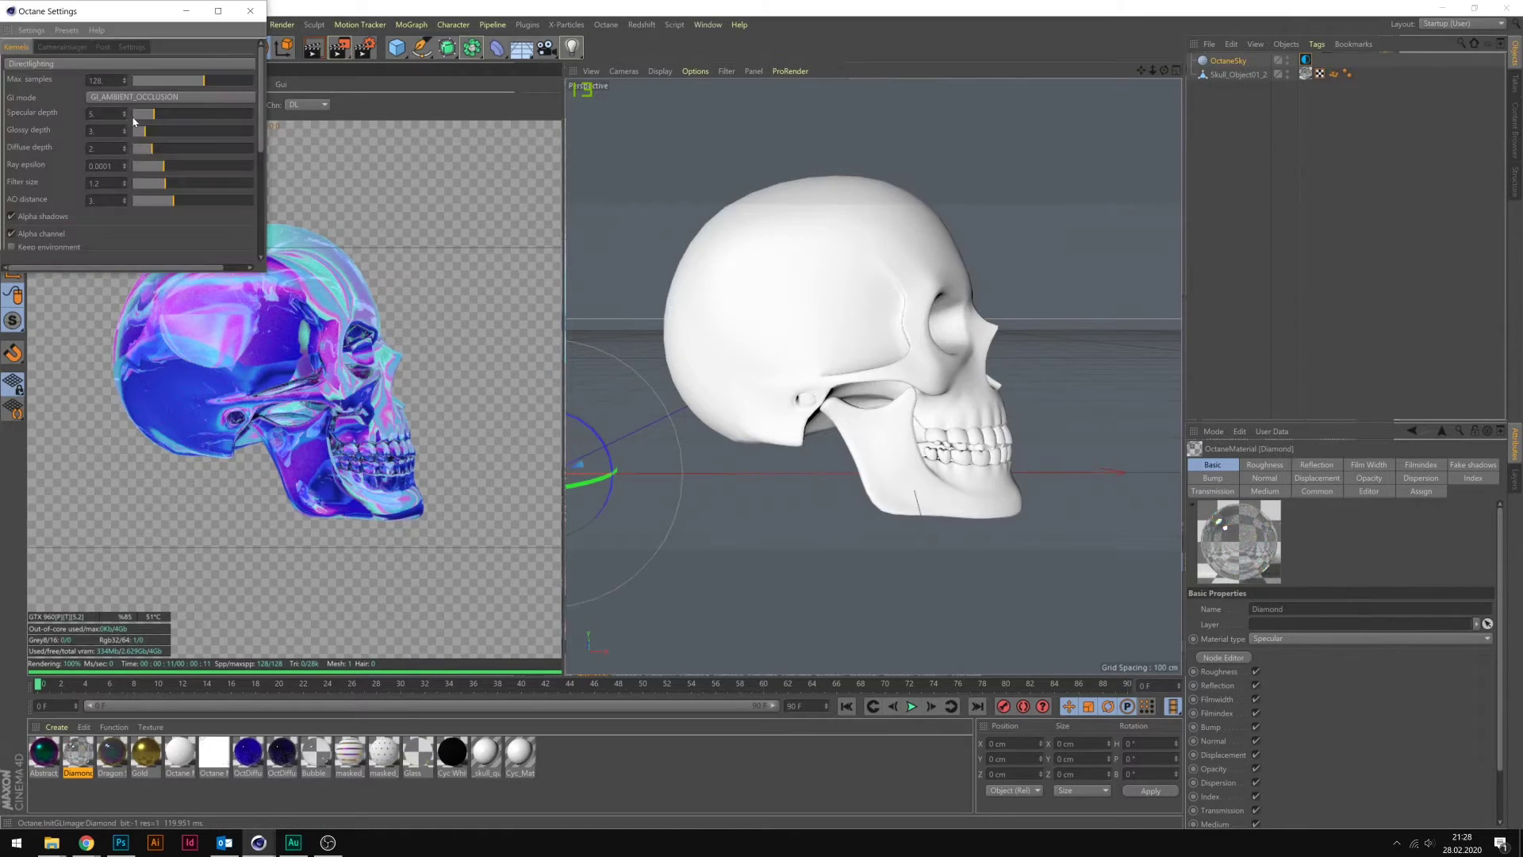
{"action": "left_click", "coordinate": [102, 49]}
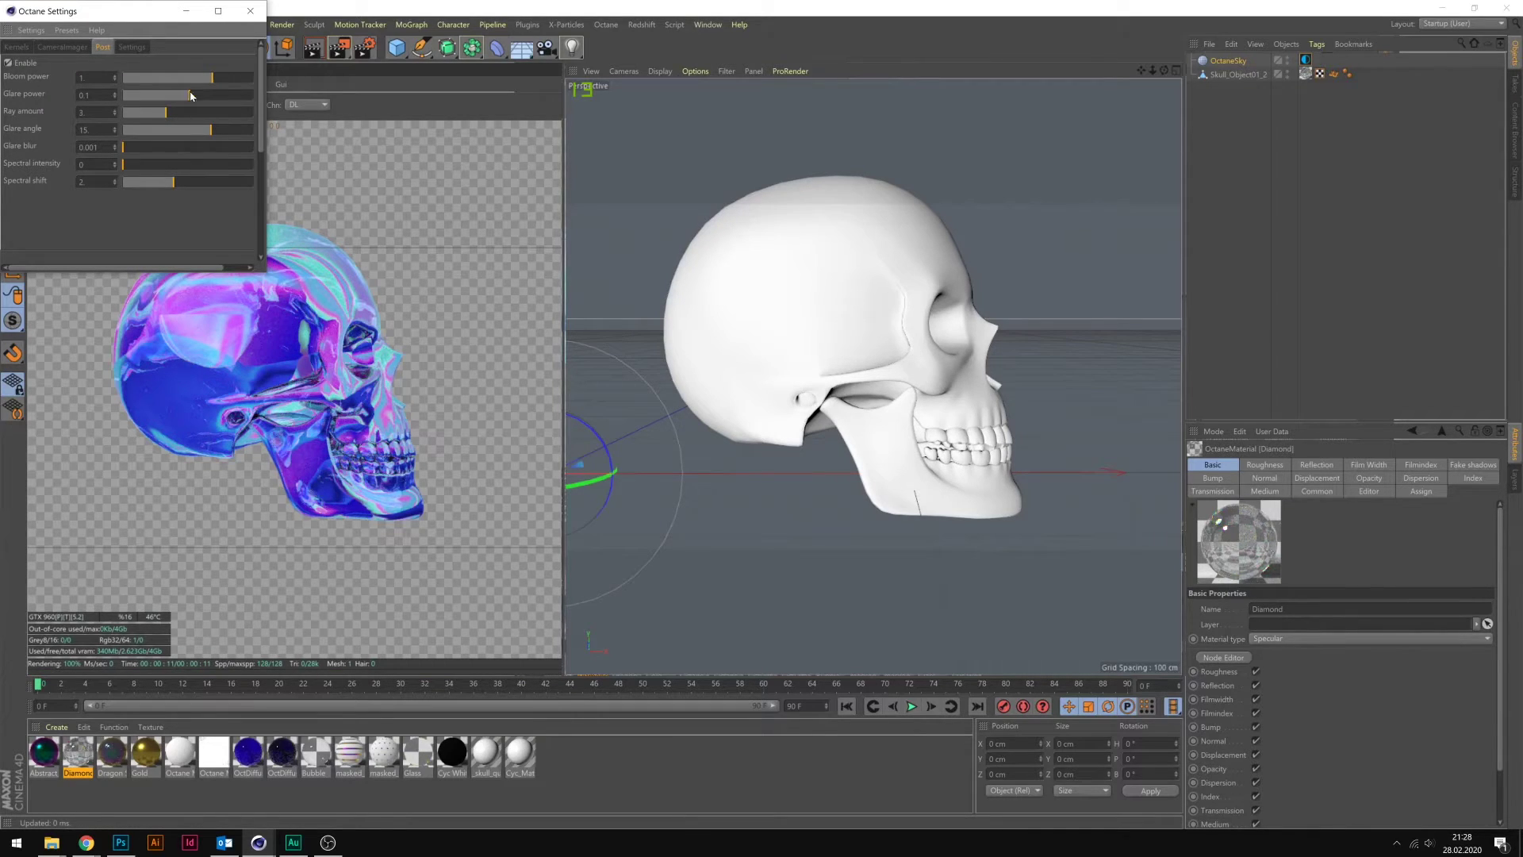
{"action": "left_click_drag", "start_coordinate": [210, 80], "coordinate": [247, 83]}
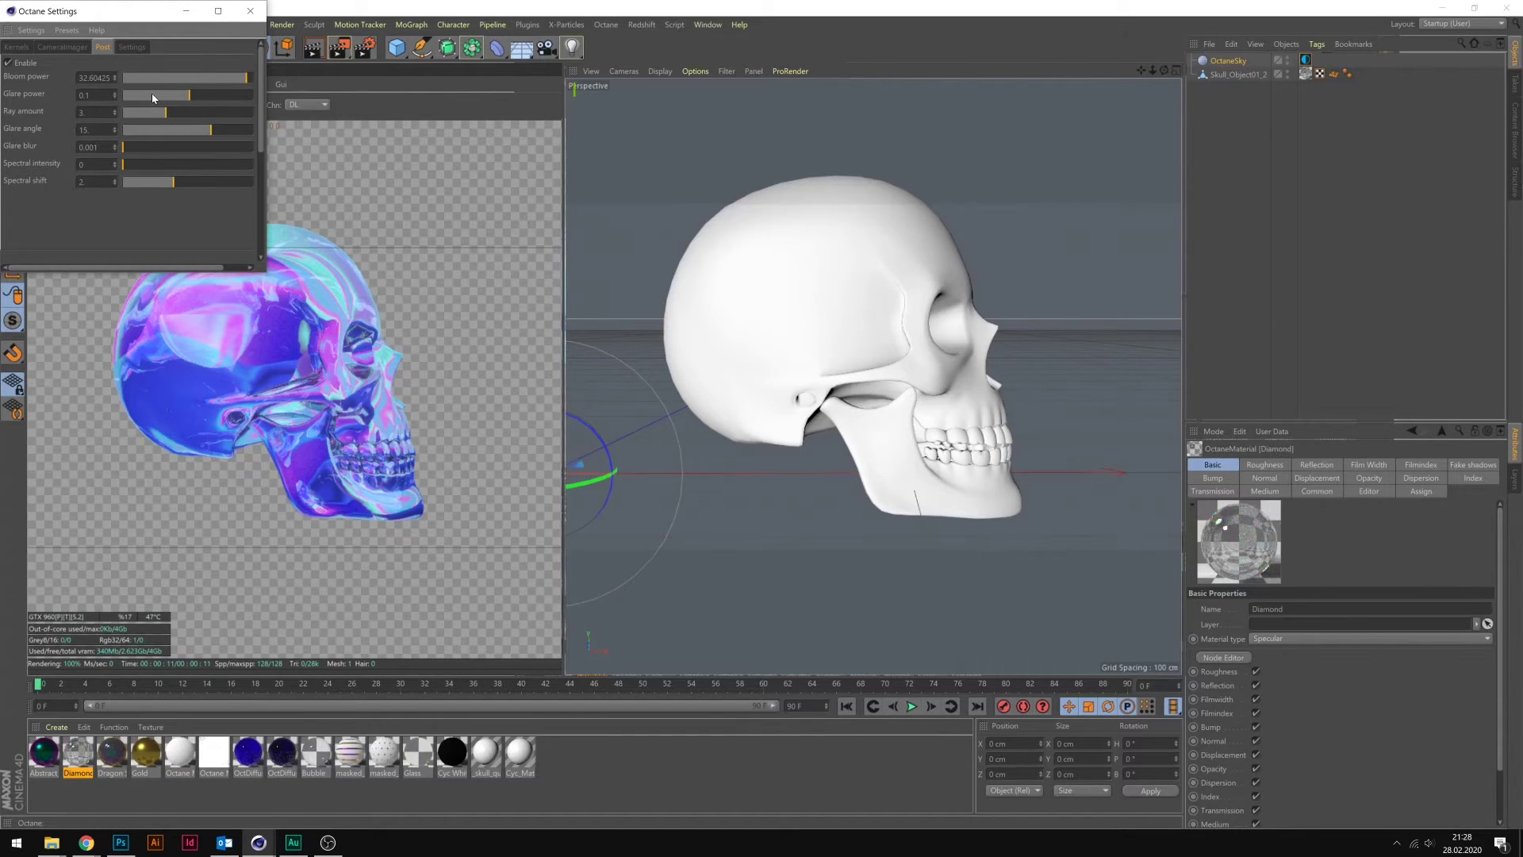
{"action": "left_click_drag", "start_coordinate": [191, 96], "coordinate": [228, 95]}
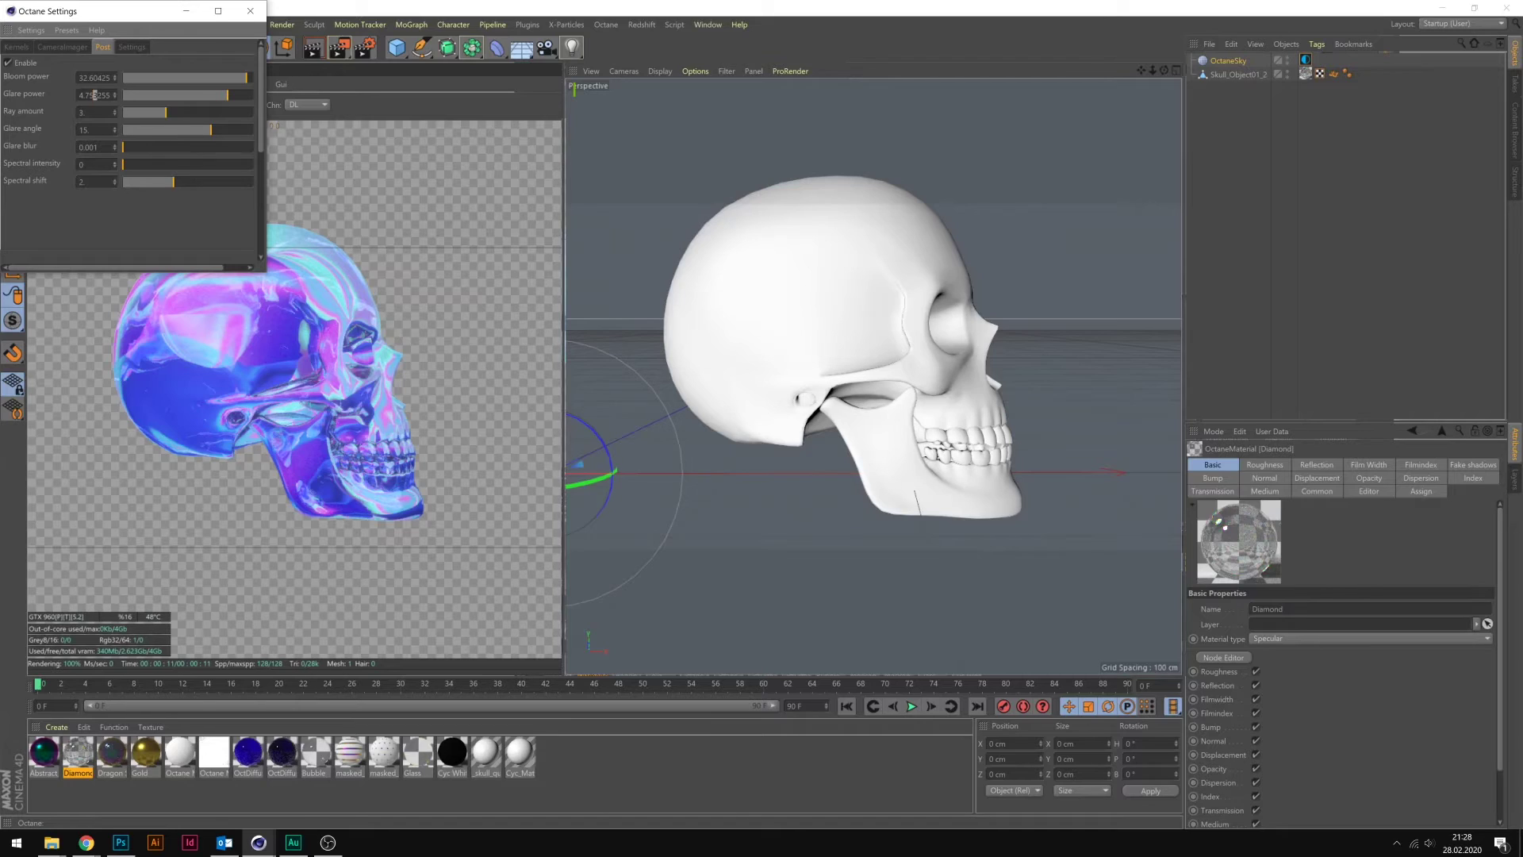
{"action": "double_click", "coordinate": [94, 95]}
{"action": "type", "text": "5"}
{"action": "key", "text": "Return"}
- Set the Octane camera imager response to Agfacolor_HDC_400_plusCD
{"action": "left_click_drag", "start_coordinate": [42, 15], "coordinate": [792, 140]}
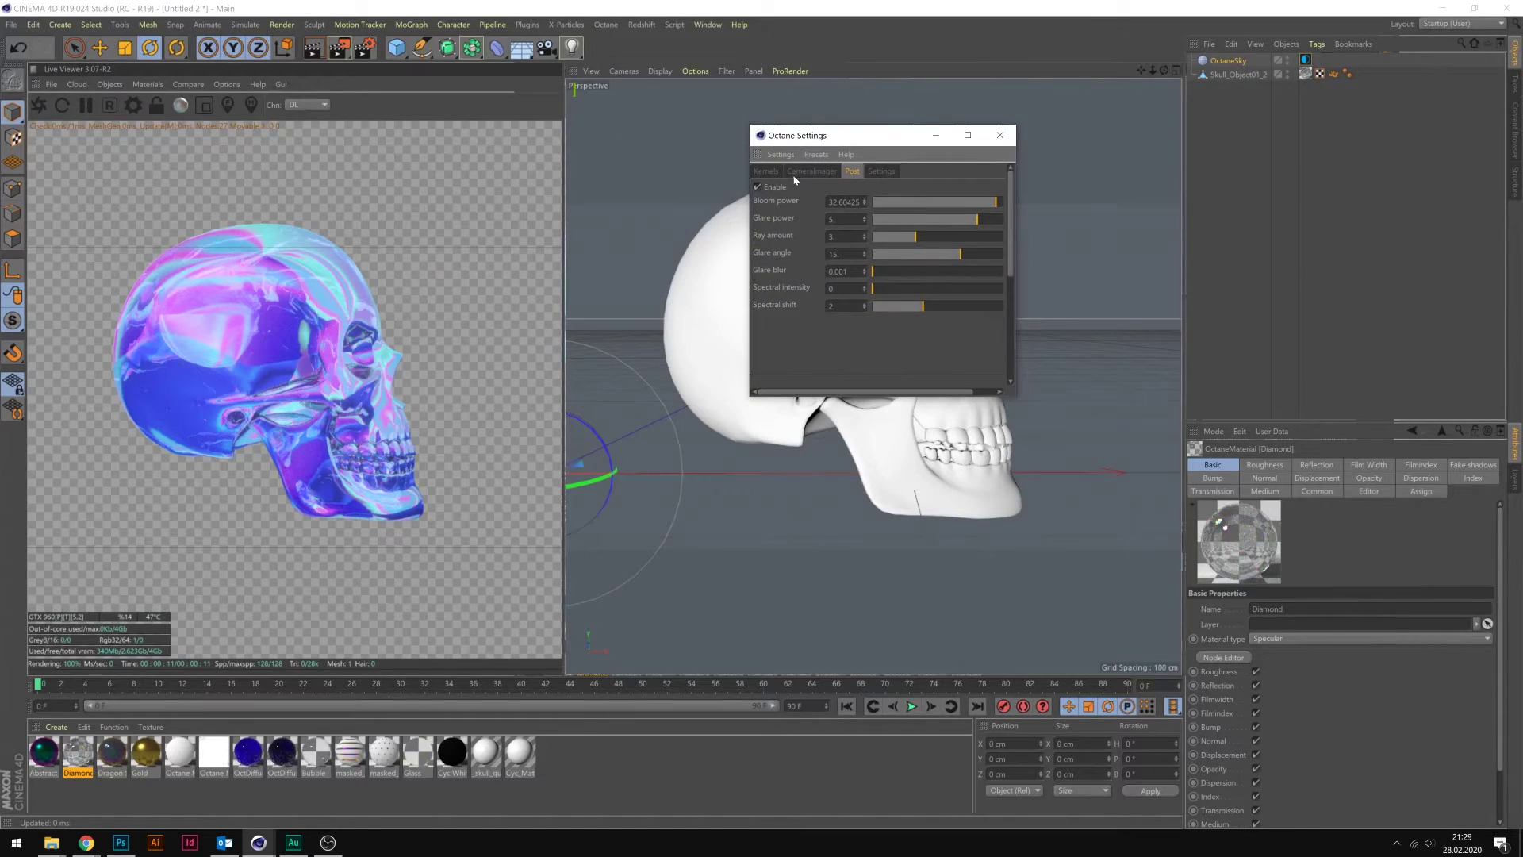
{"action": "left_click", "coordinate": [817, 171]}
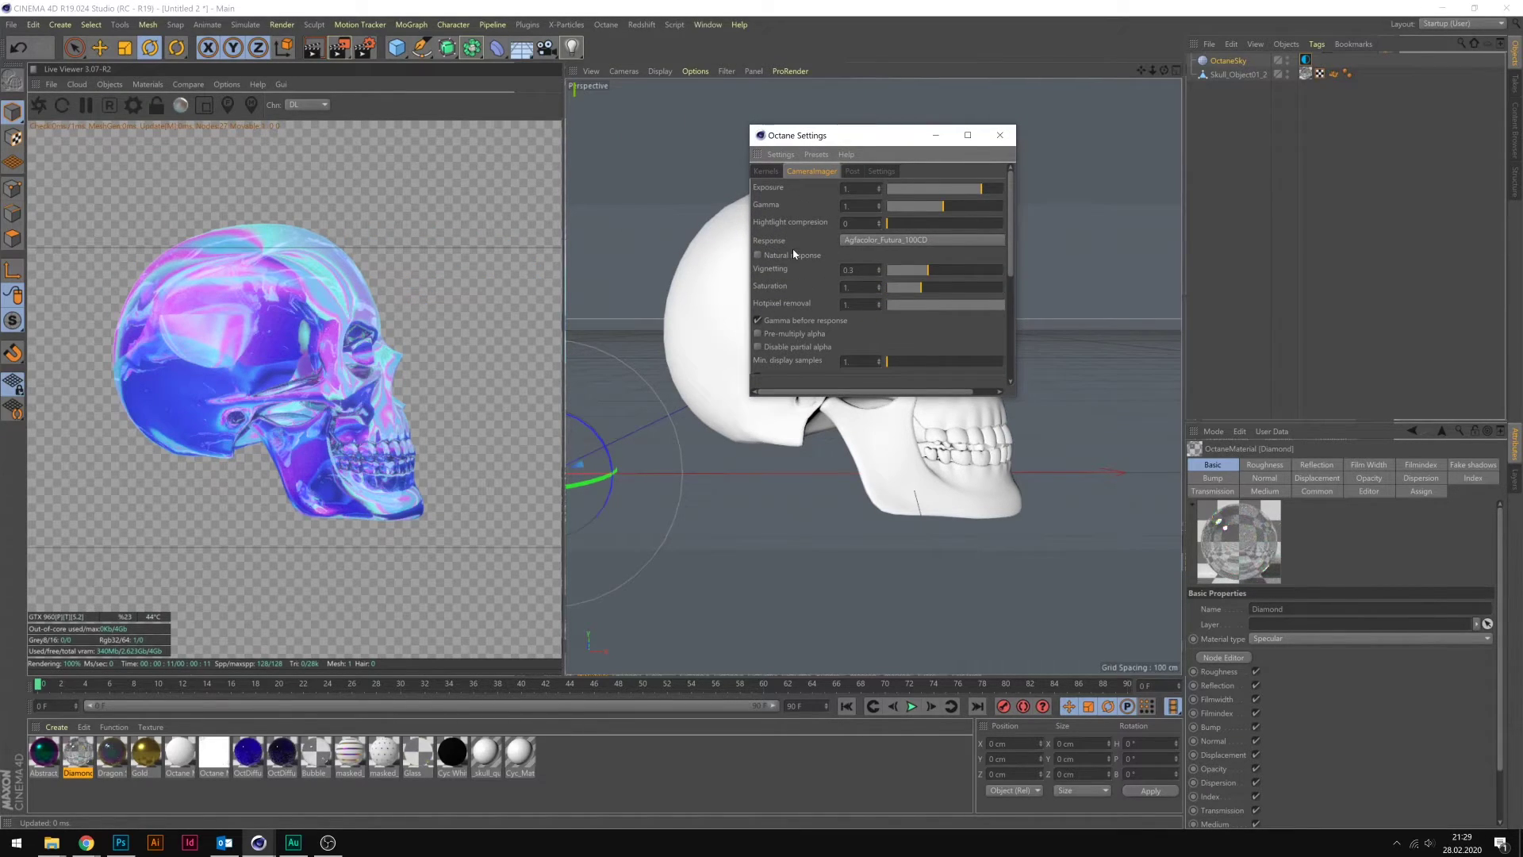
{"action": "left_click", "coordinate": [844, 244]}
{"action": "left_click", "coordinate": [860, 245]}
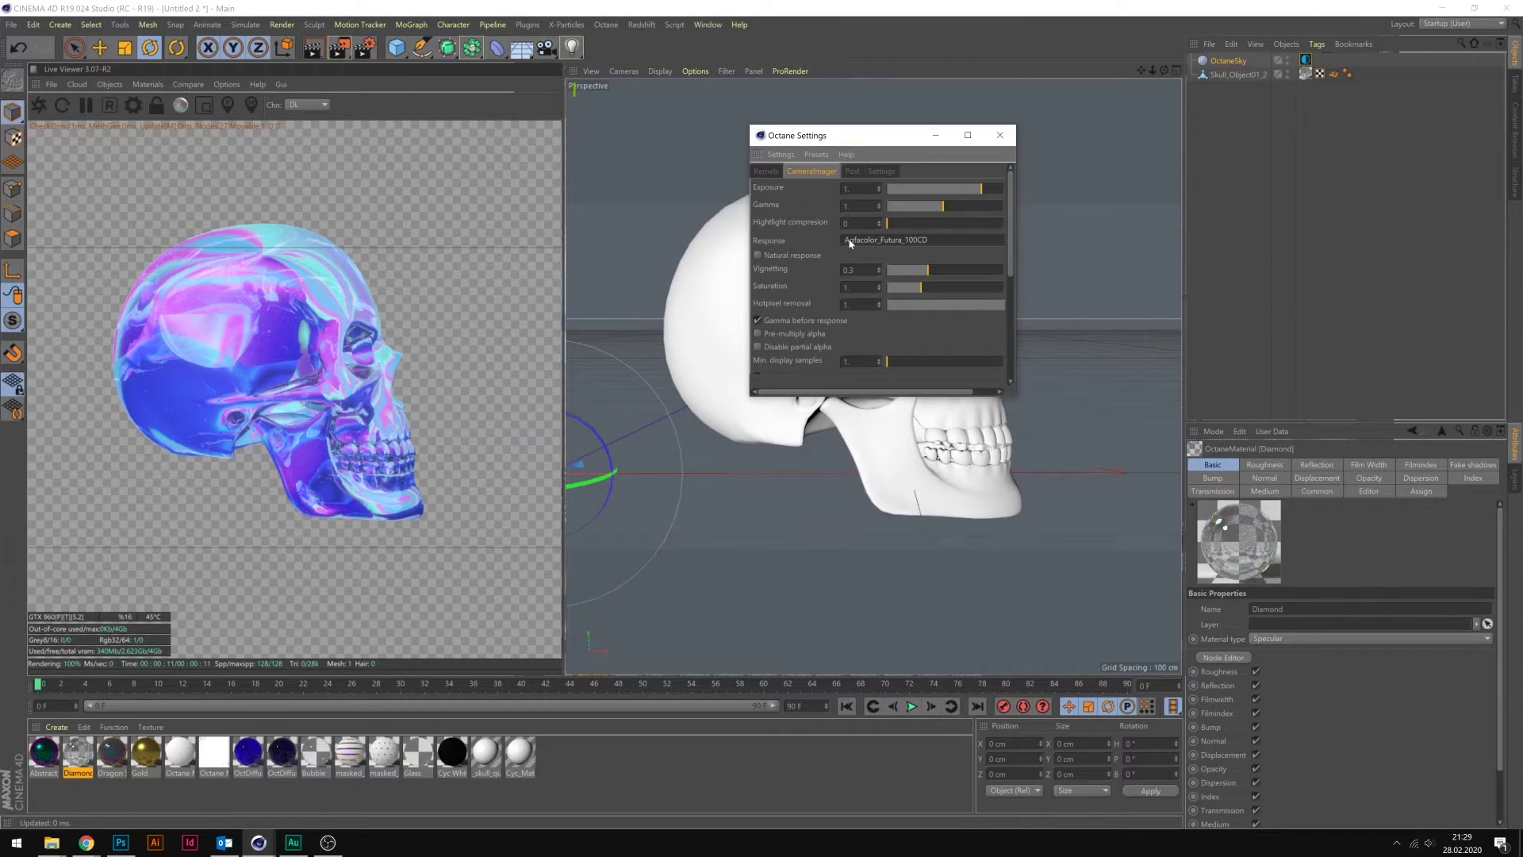
{"action": "scroll", "coordinate": [850, 240], "scroll_direction": "down", "scroll_amount": 8}
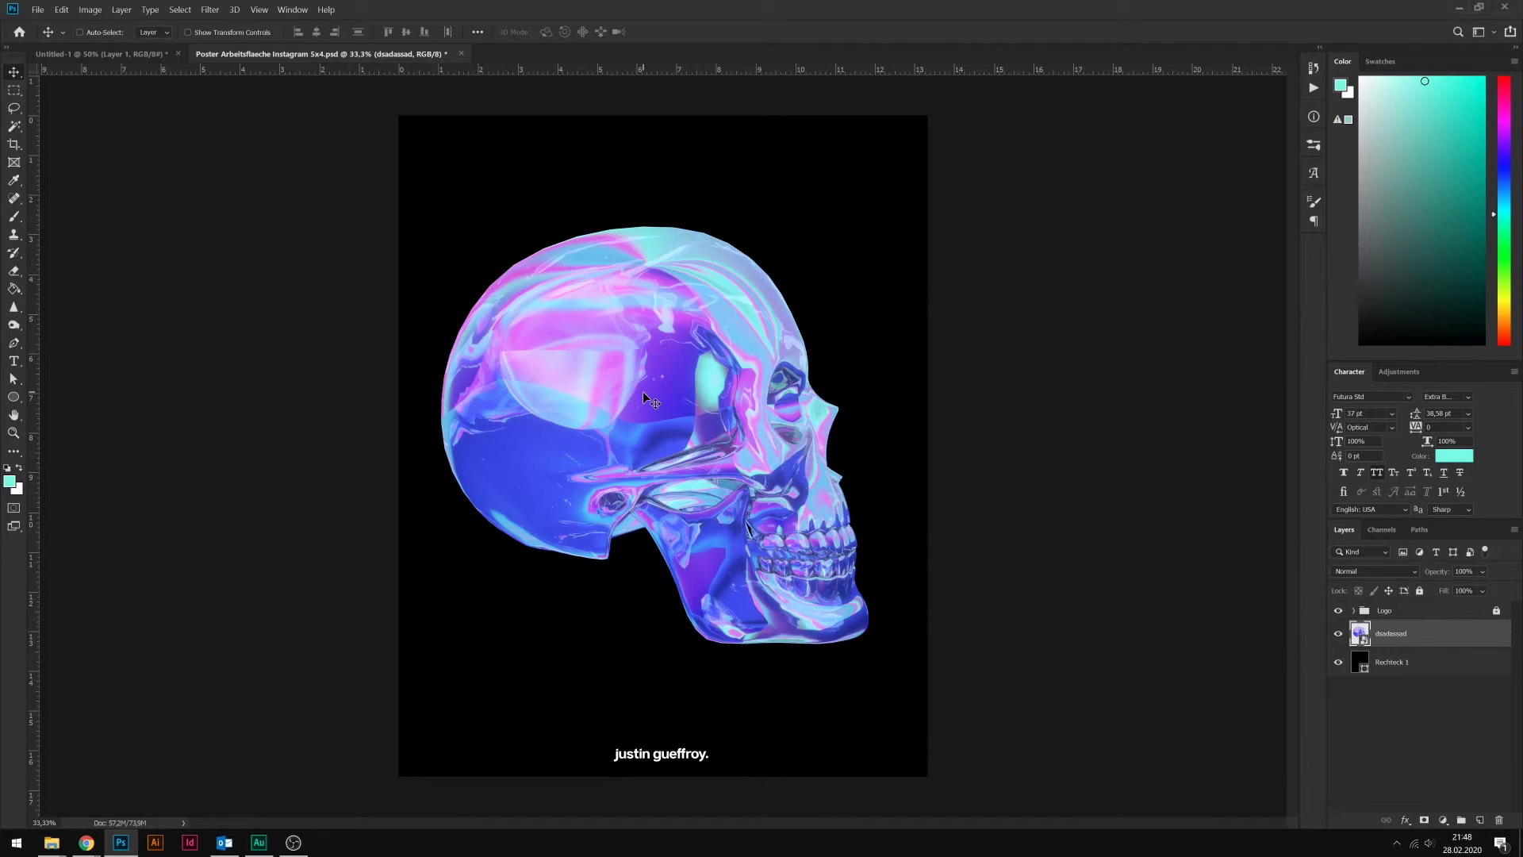
- Grade the skull in Camera Raw: Exposure +0.40, Shadows -20, Whites -20, Blacks +68, Clarity +20, Vibrance +16
{"action": "left_click", "coordinate": [222, 9]}
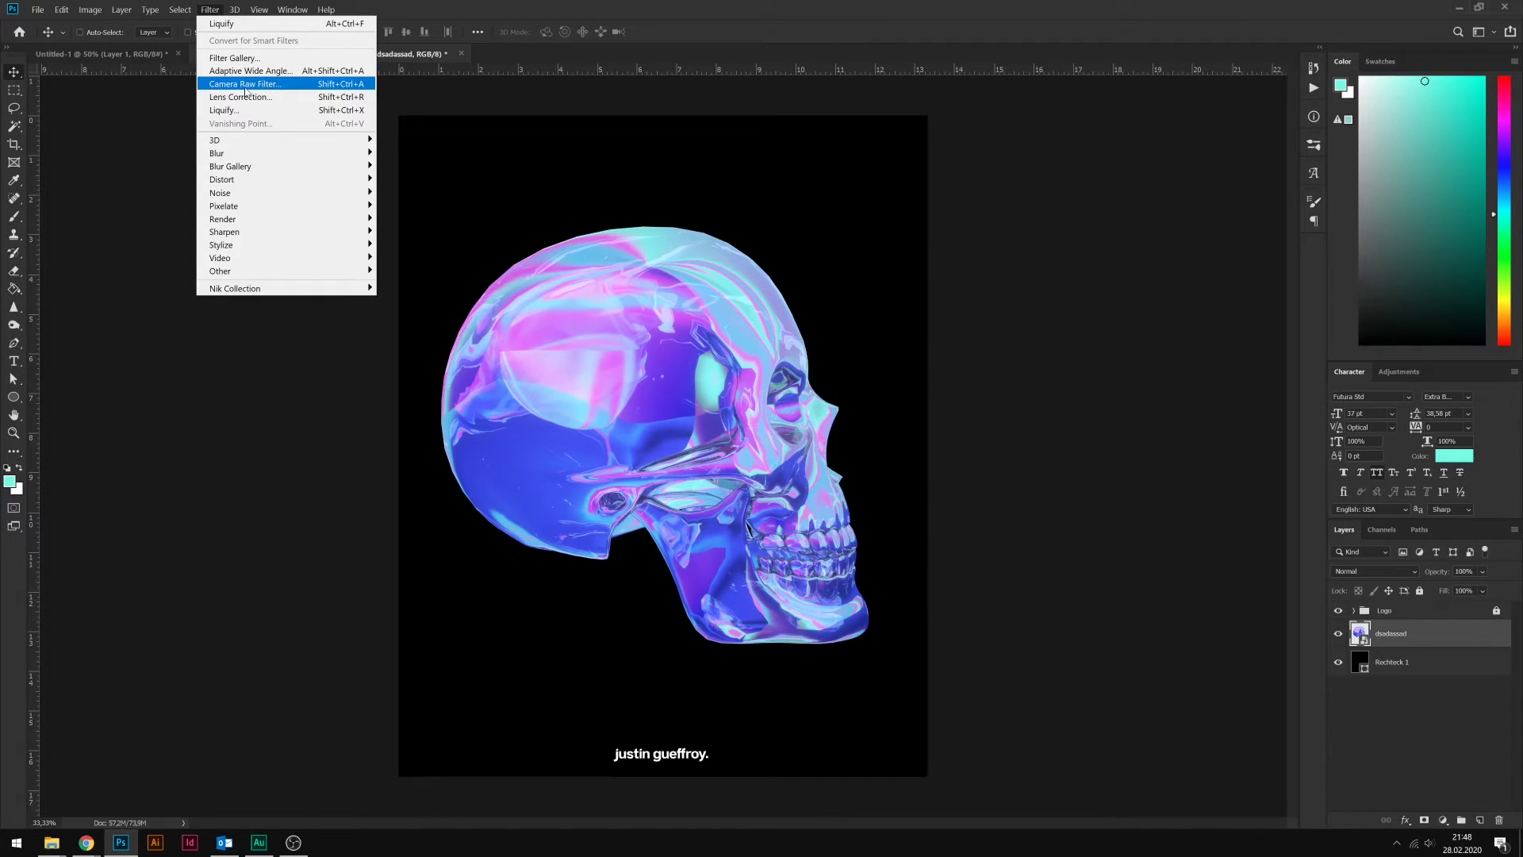
{"action": "left_click", "coordinate": [271, 84]}
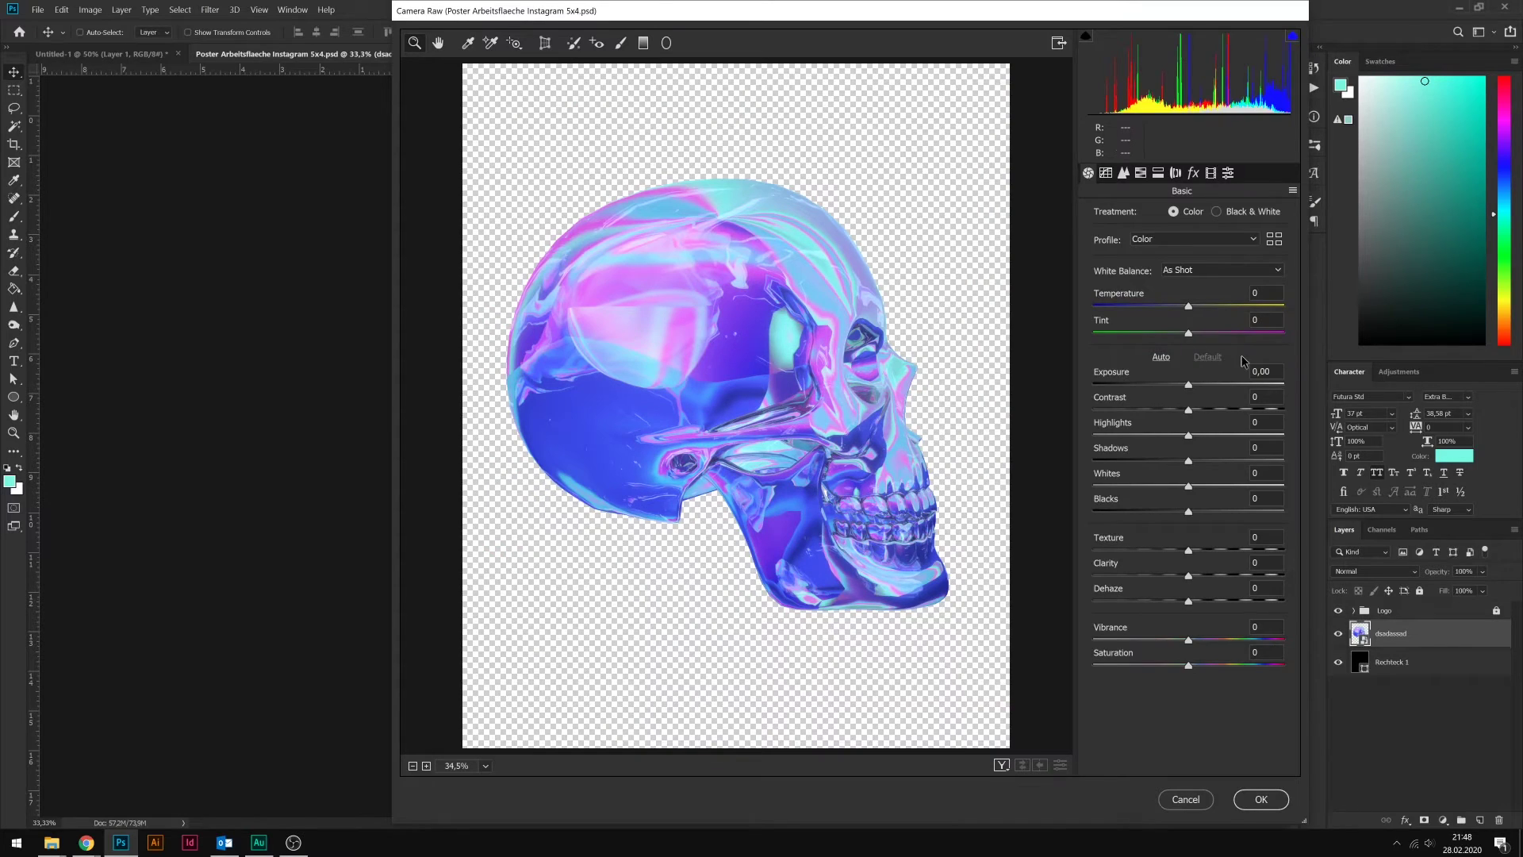
{"action": "left_click_drag", "start_coordinate": [1209, 388], "coordinate": [1170, 463]}
{"action": "left_click_drag", "start_coordinate": [1188, 486], "coordinate": [1169, 487]}
{"action": "left_click_drag", "start_coordinate": [1188, 512], "coordinate": [1254, 512]}
{"action": "left_click_drag", "start_coordinate": [1188, 551], "coordinate": [1216, 550]}
{"action": "mouse_move", "coordinate": [1188, 576]}
{"action": "left_mouse_down"}
{"action": "mouse_move", "coordinate": [1224, 576]}
{"action": "mouse_move", "coordinate": [1207, 577]}
{"action": "left_mouse_up"}
{"action": "left_click_drag", "start_coordinate": [1189, 601], "coordinate": [1205, 644]}
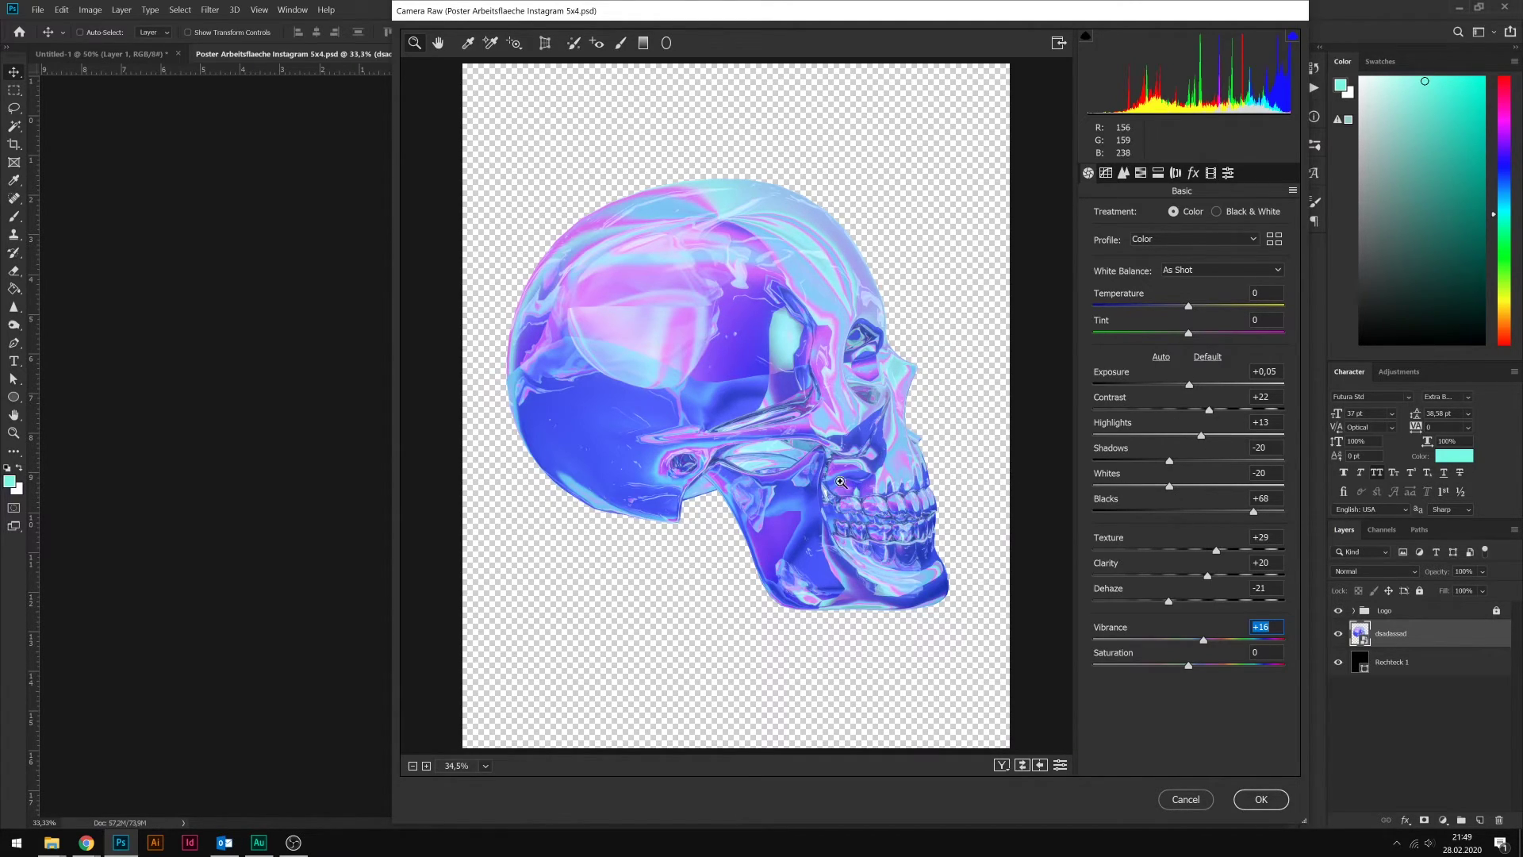
{"action": "mouse_move", "coordinate": [766, 407]}
{"action": "left_mouse_down"}
{"action": "mouse_move", "coordinate": [839, 408]}
{"action": "mouse_move", "coordinate": [790, 409]}
{"action": "left_mouse_up"}
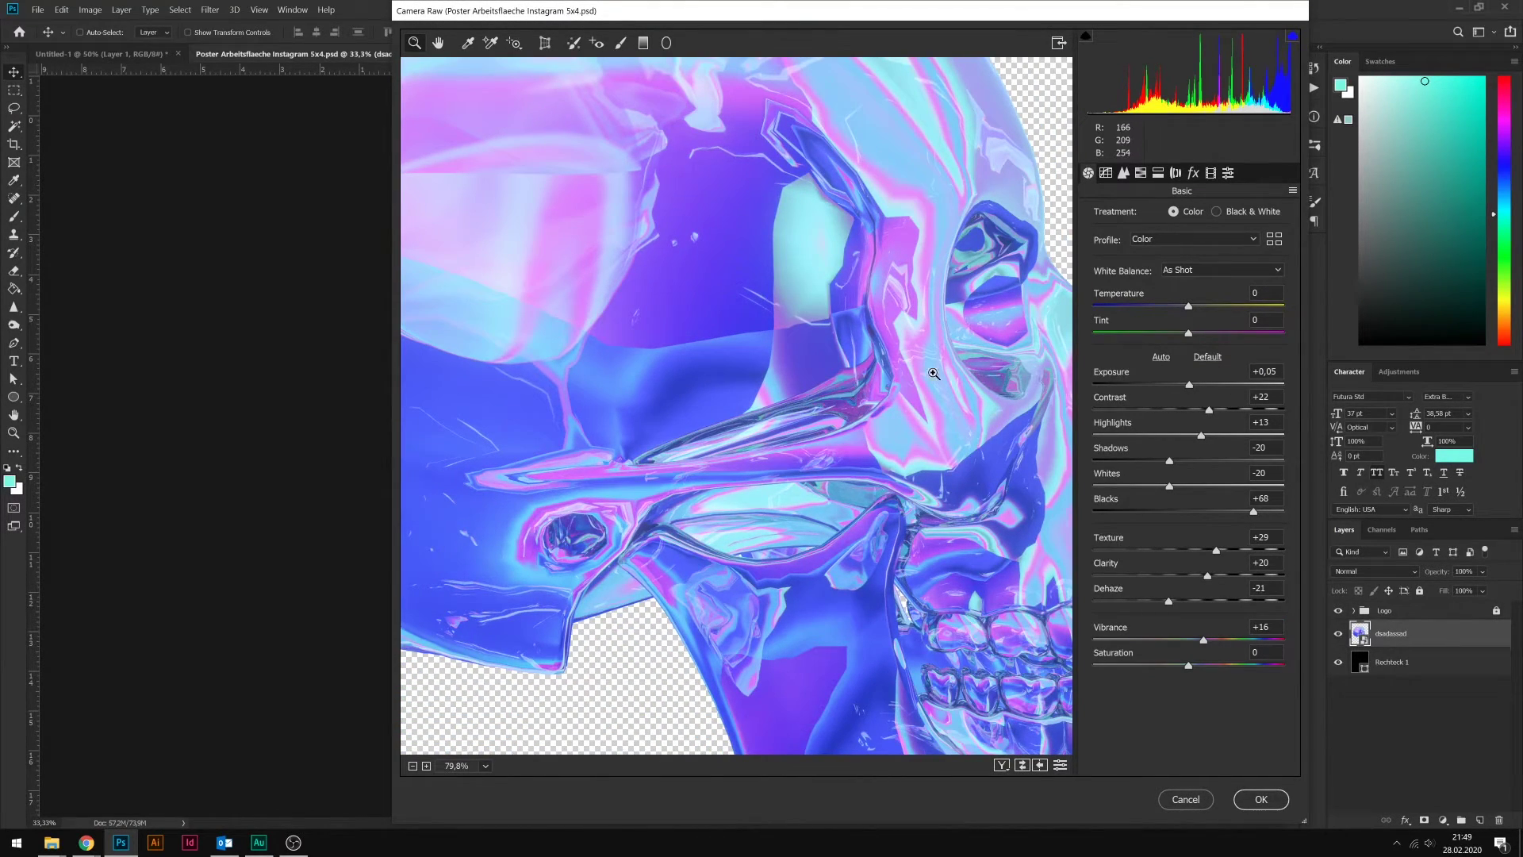
{"action": "mouse_move", "coordinate": [1189, 387]}
{"action": "left_mouse_down"}
{"action": "mouse_move", "coordinate": [1209, 390]}
{"action": "mouse_move", "coordinate": [1178, 387]}
{"action": "mouse_move", "coordinate": [1195, 388]}
{"action": "left_mouse_up"}
{"action": "key", "text": "ctrl+0"}
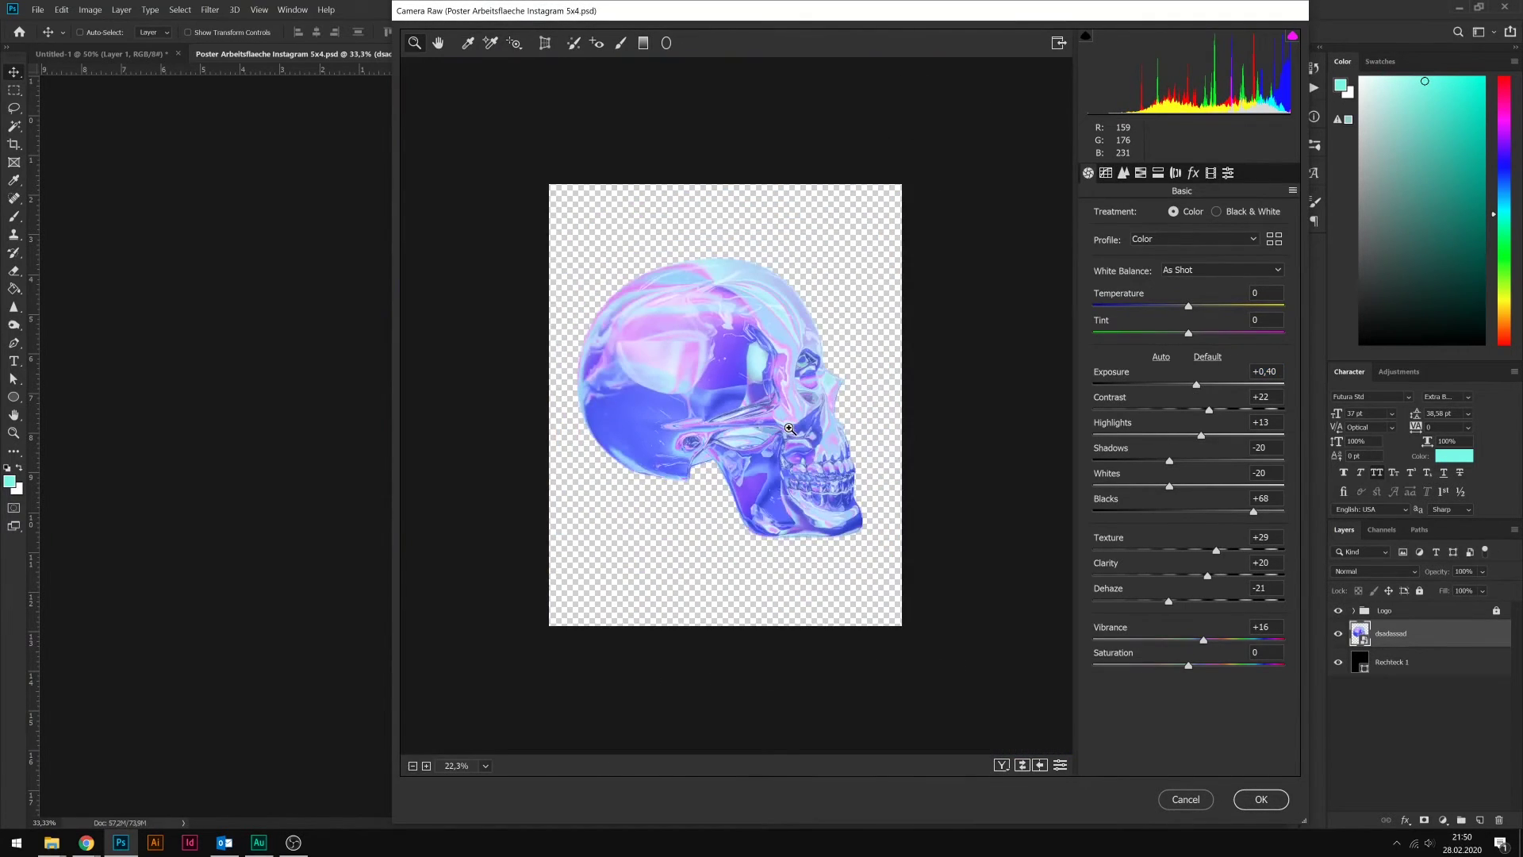
{"action": "left_click", "coordinate": [1261, 798]}
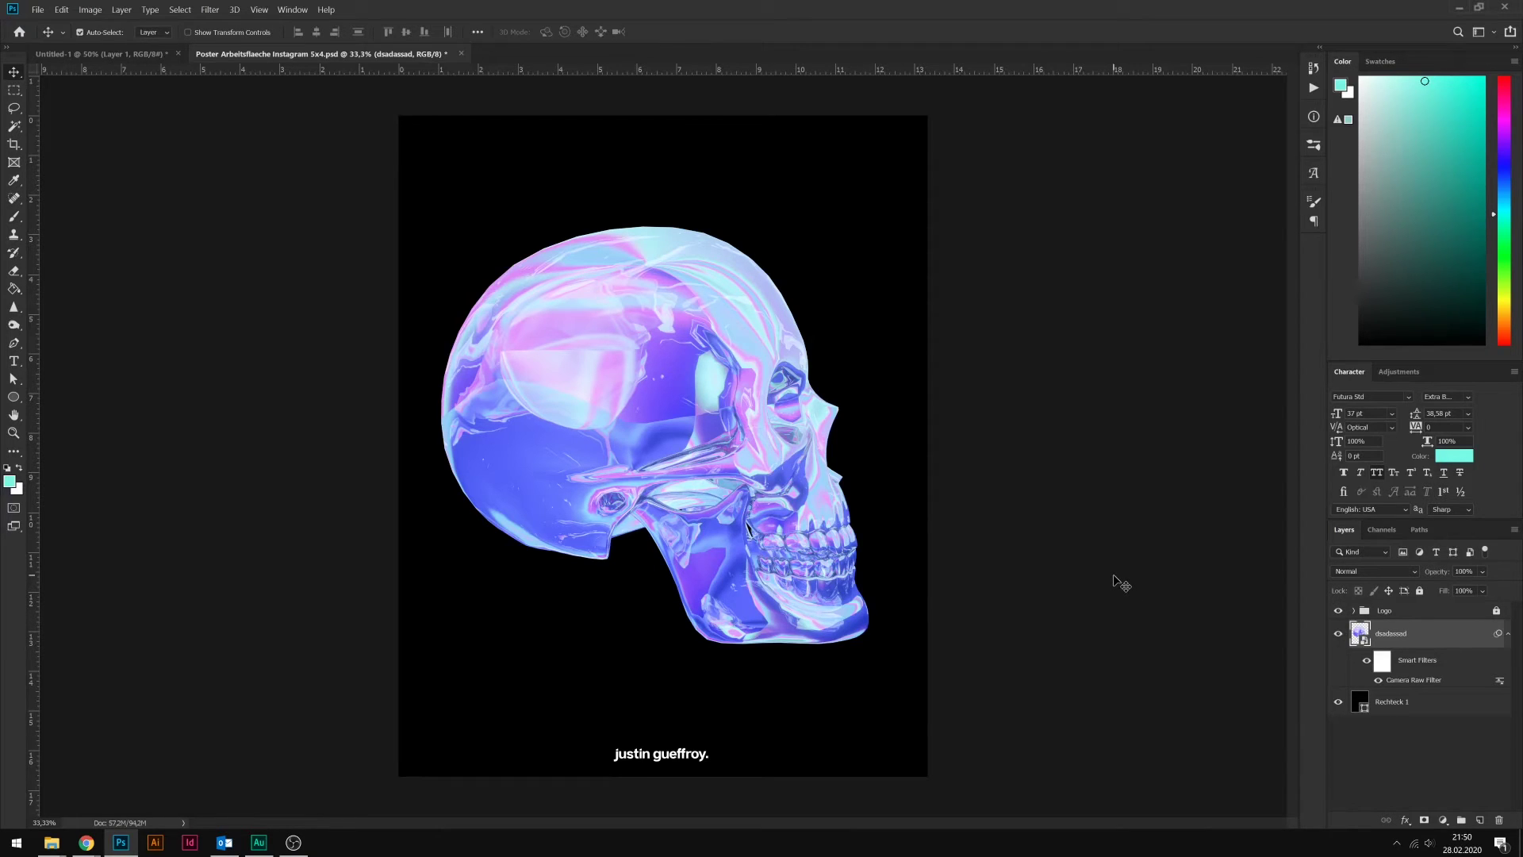
- Duplicate the skull layer, hide the original, convert the copy to a smart object and launch Liquify
{"action": "key", "text": "ctrl+j"}
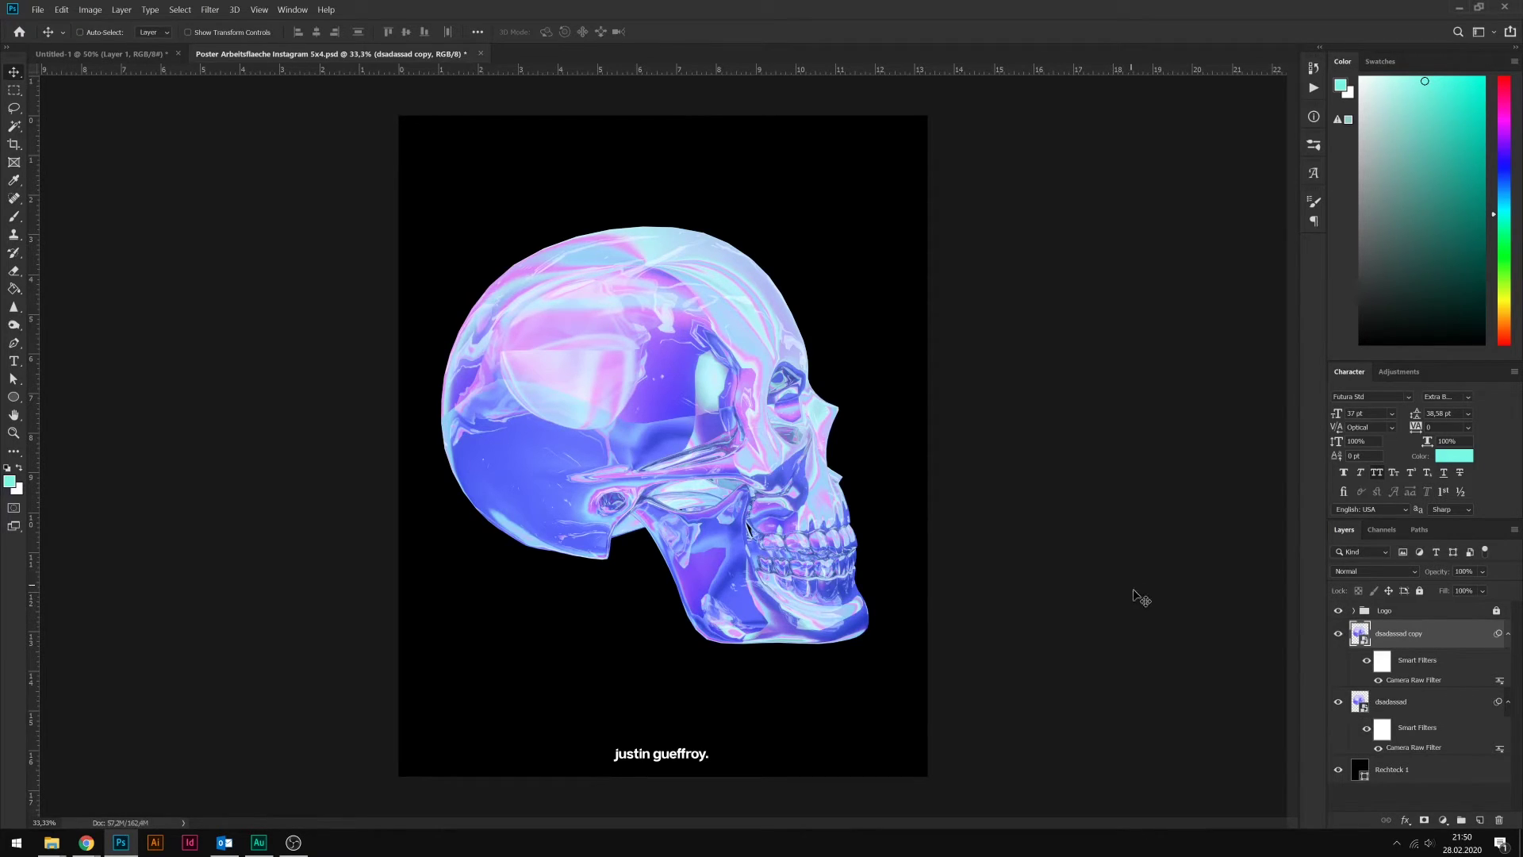
{"action": "left_click", "coordinate": [1338, 702]}
{"action": "right_click", "coordinate": [1440, 642]}
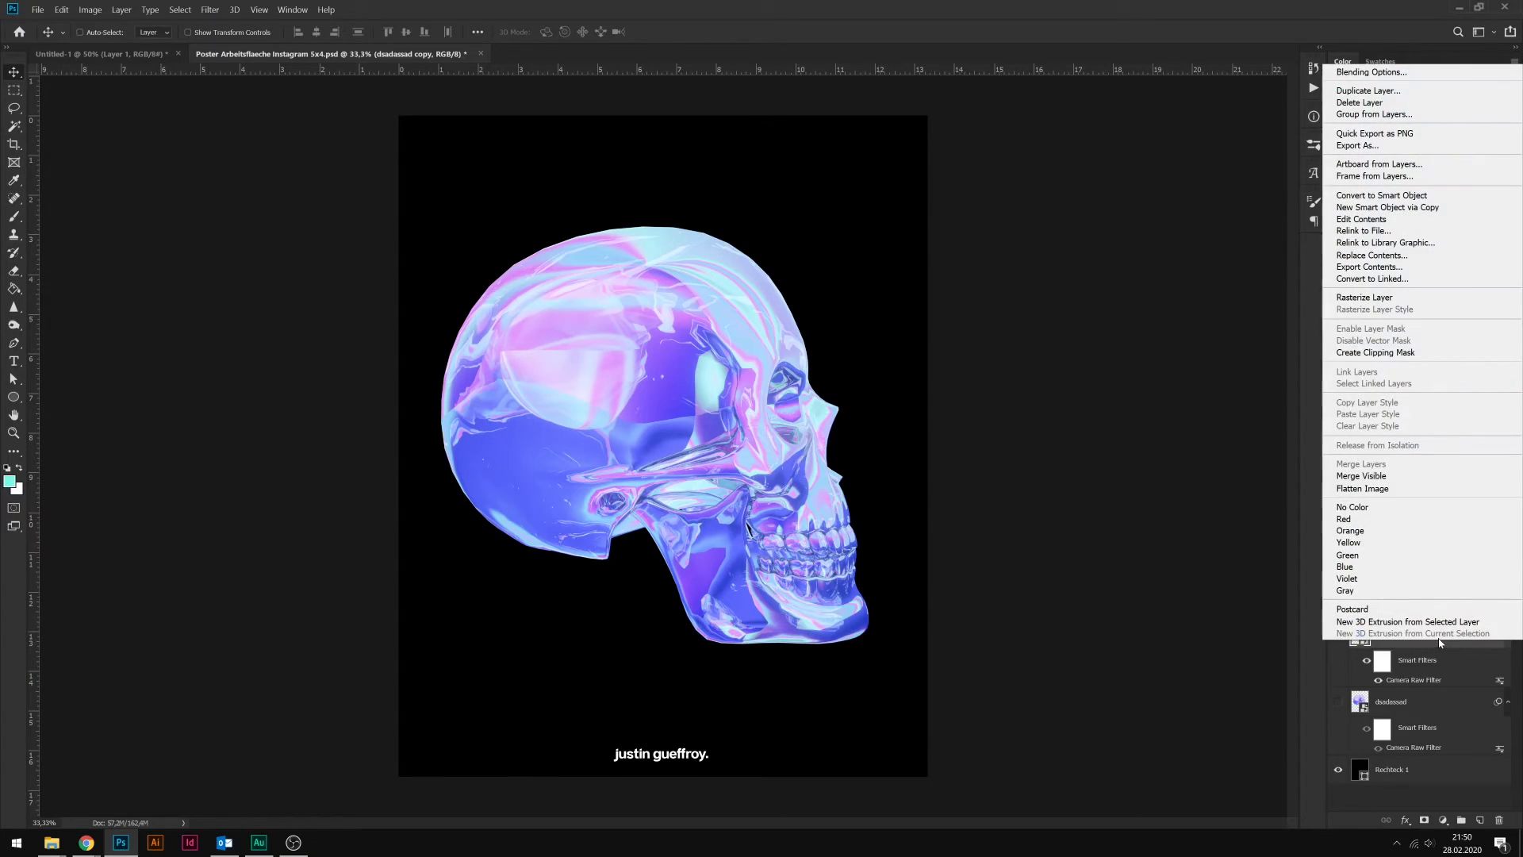
{"action": "left_click", "coordinate": [1357, 203]}
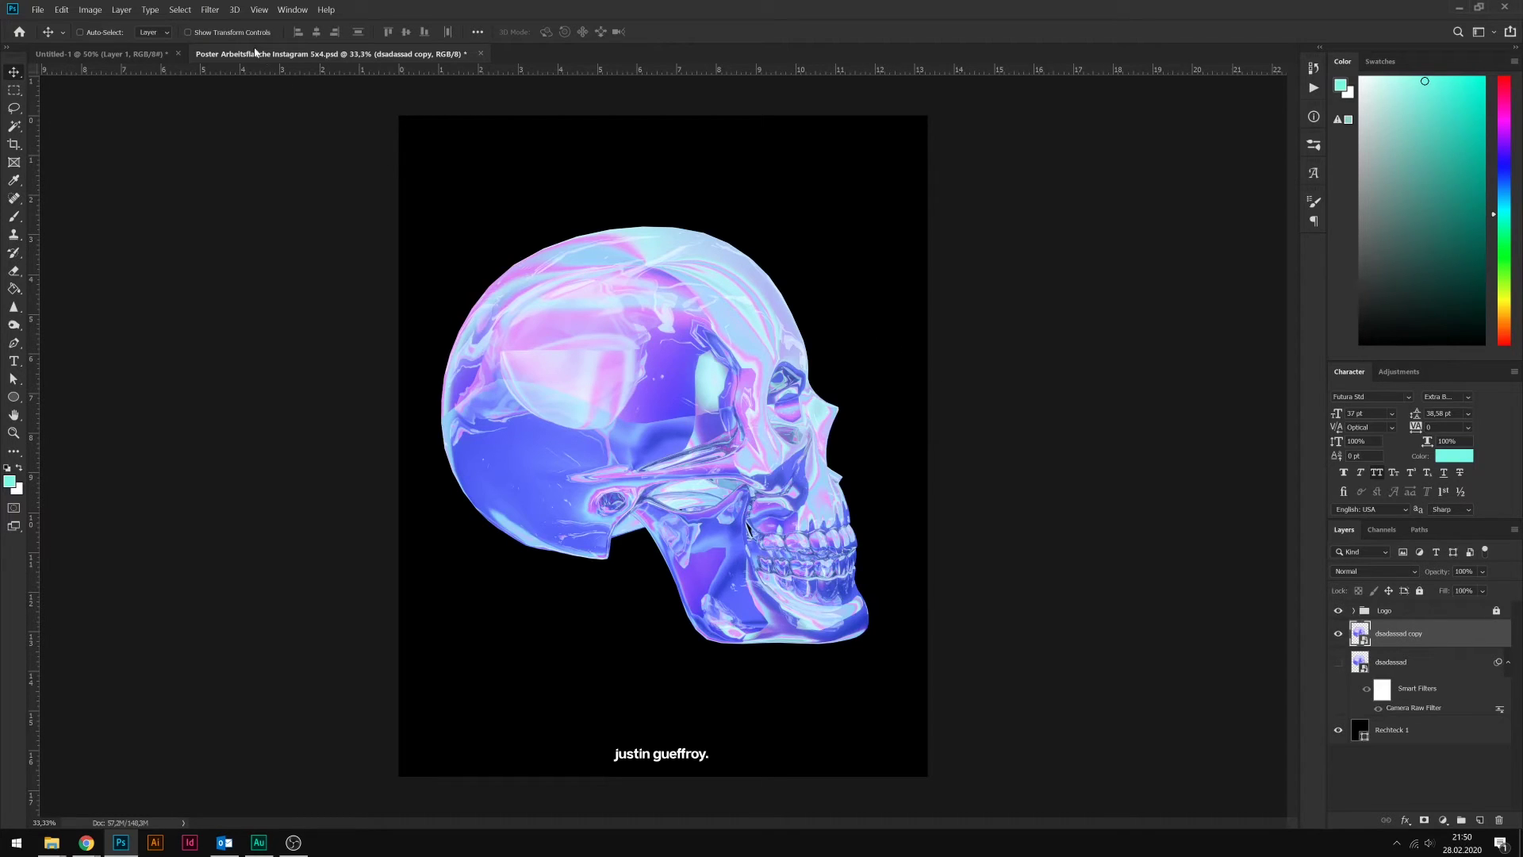
{"action": "left_click", "coordinate": [217, 9]}
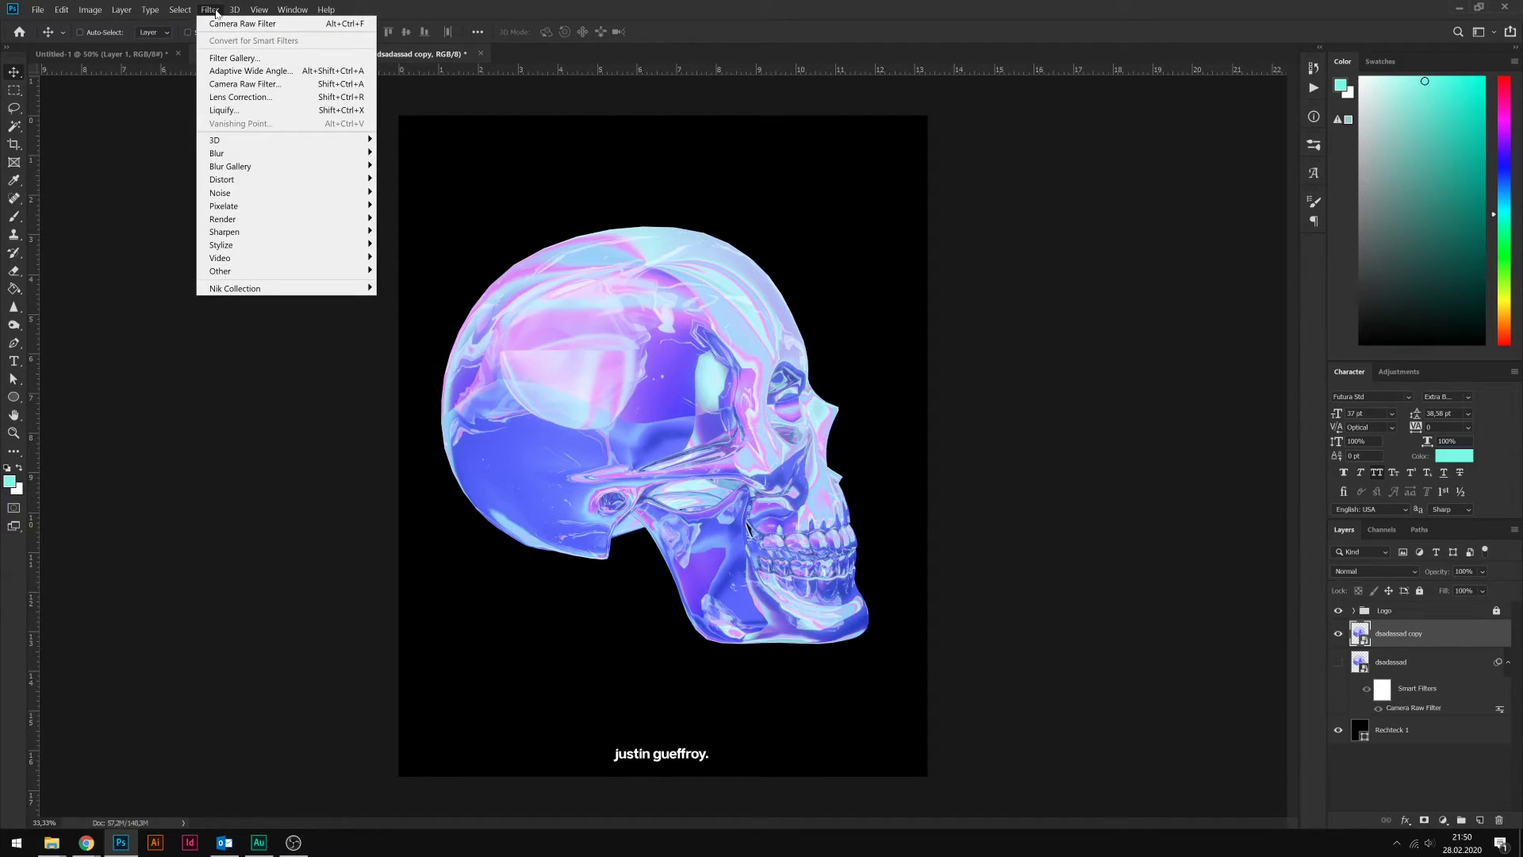
{"action": "left_click", "coordinate": [225, 111]}
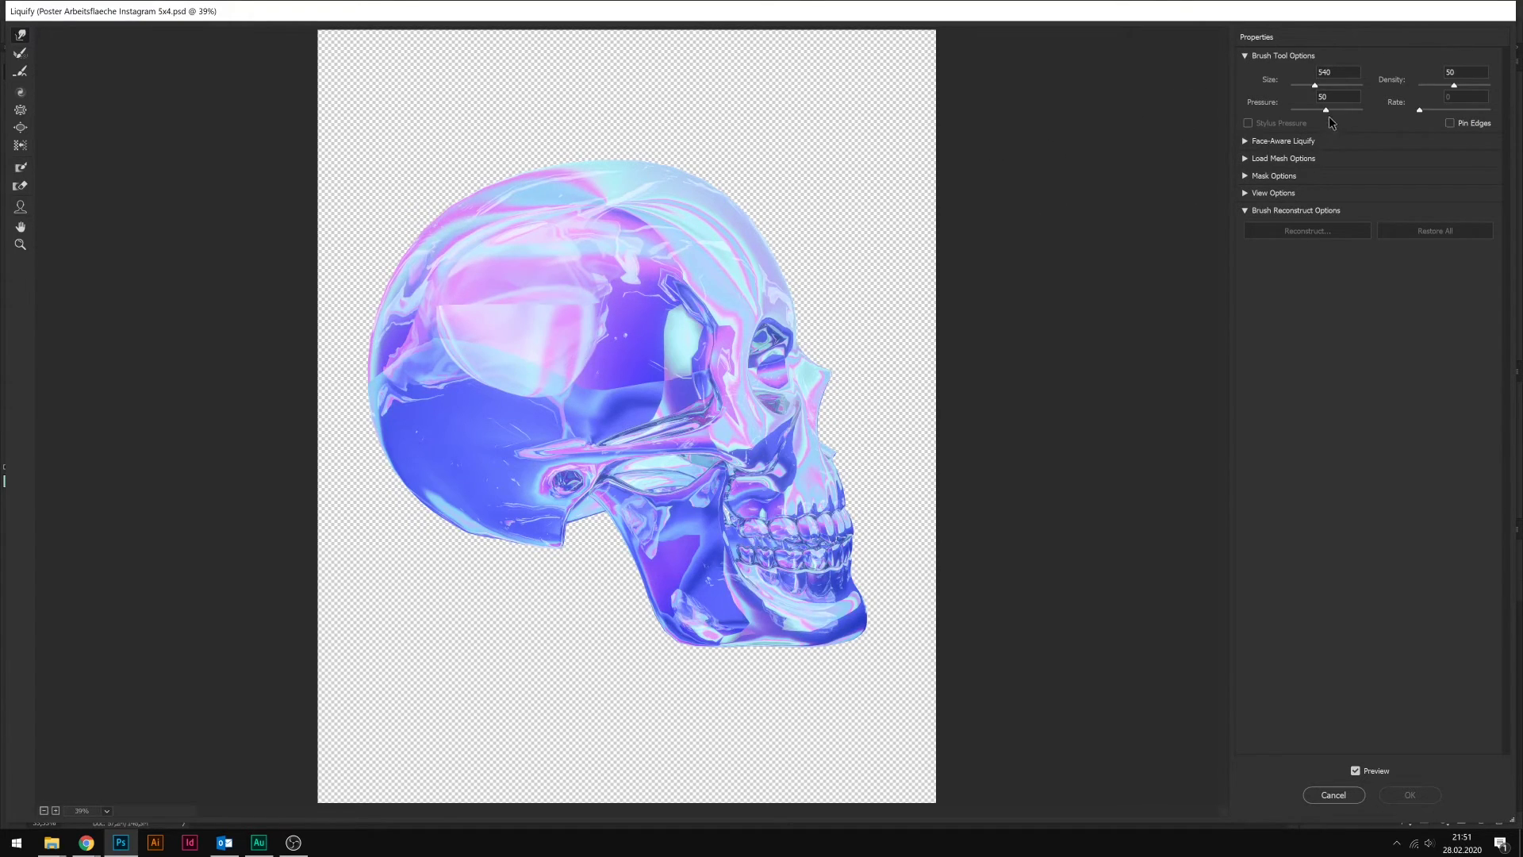
- Enlarge the warp brush to 644 and pull the skull's lower edge and jaw down into drips
{"action": "left_click_drag", "start_coordinate": [1315, 91], "coordinate": [1317, 92]}
{"action": "left_click_drag", "start_coordinate": [449, 476], "coordinate": [458, 622]}
{"action": "left_click_drag", "start_coordinate": [500, 477], "coordinate": [508, 693]}
{"action": "left_click_drag", "start_coordinate": [553, 471], "coordinate": [572, 680]}
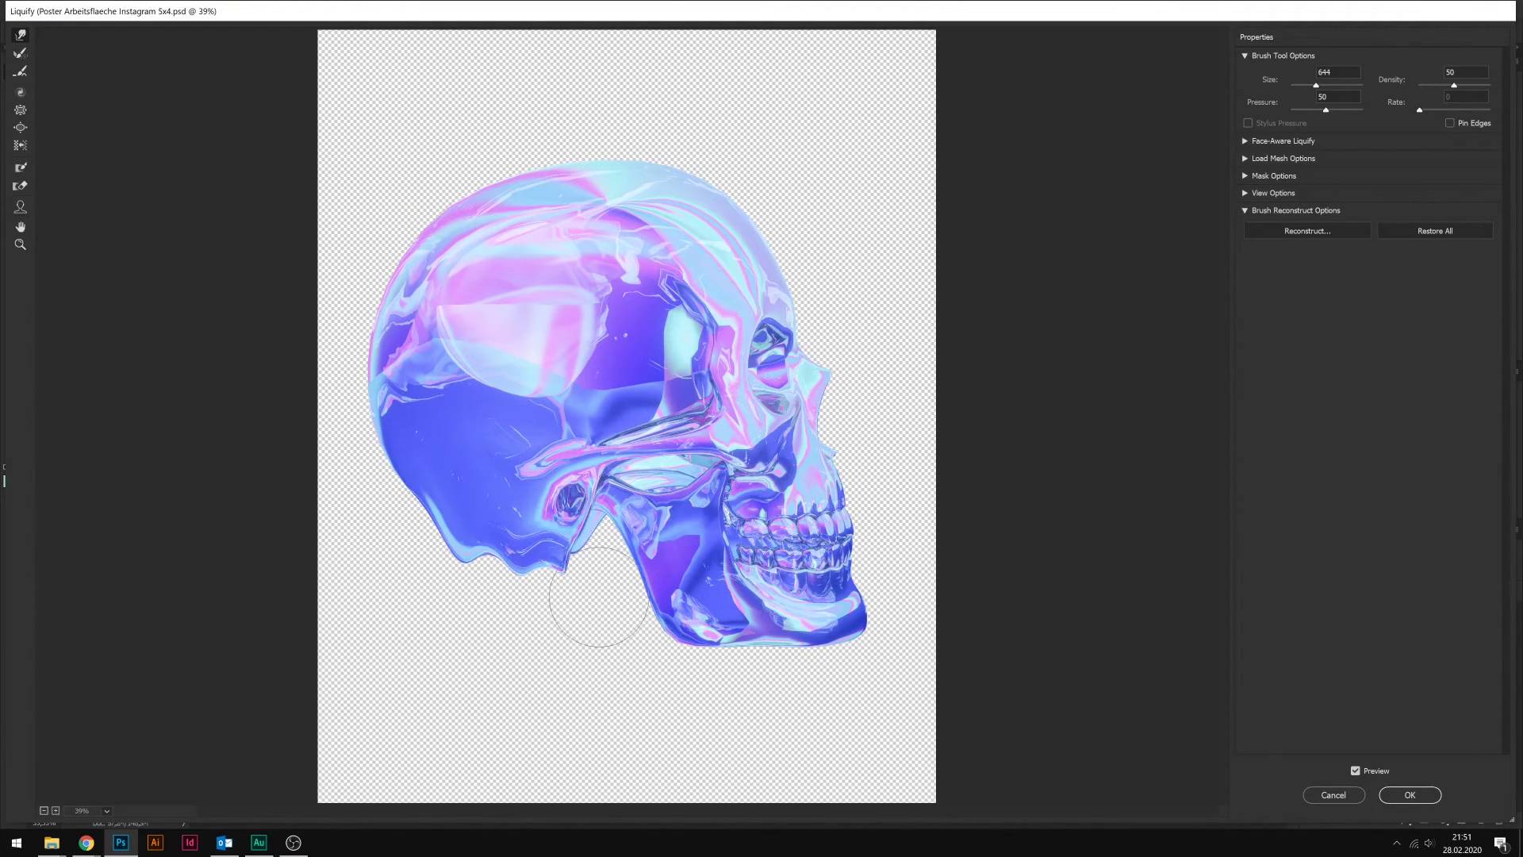
{"action": "mouse_move", "coordinate": [606, 508]}
{"action": "left_mouse_down"}
{"action": "mouse_move", "coordinate": [609, 677]}
{"action": "mouse_move", "coordinate": [566, 500]}
{"action": "mouse_move", "coordinate": [619, 730]}
{"action": "left_mouse_up"}
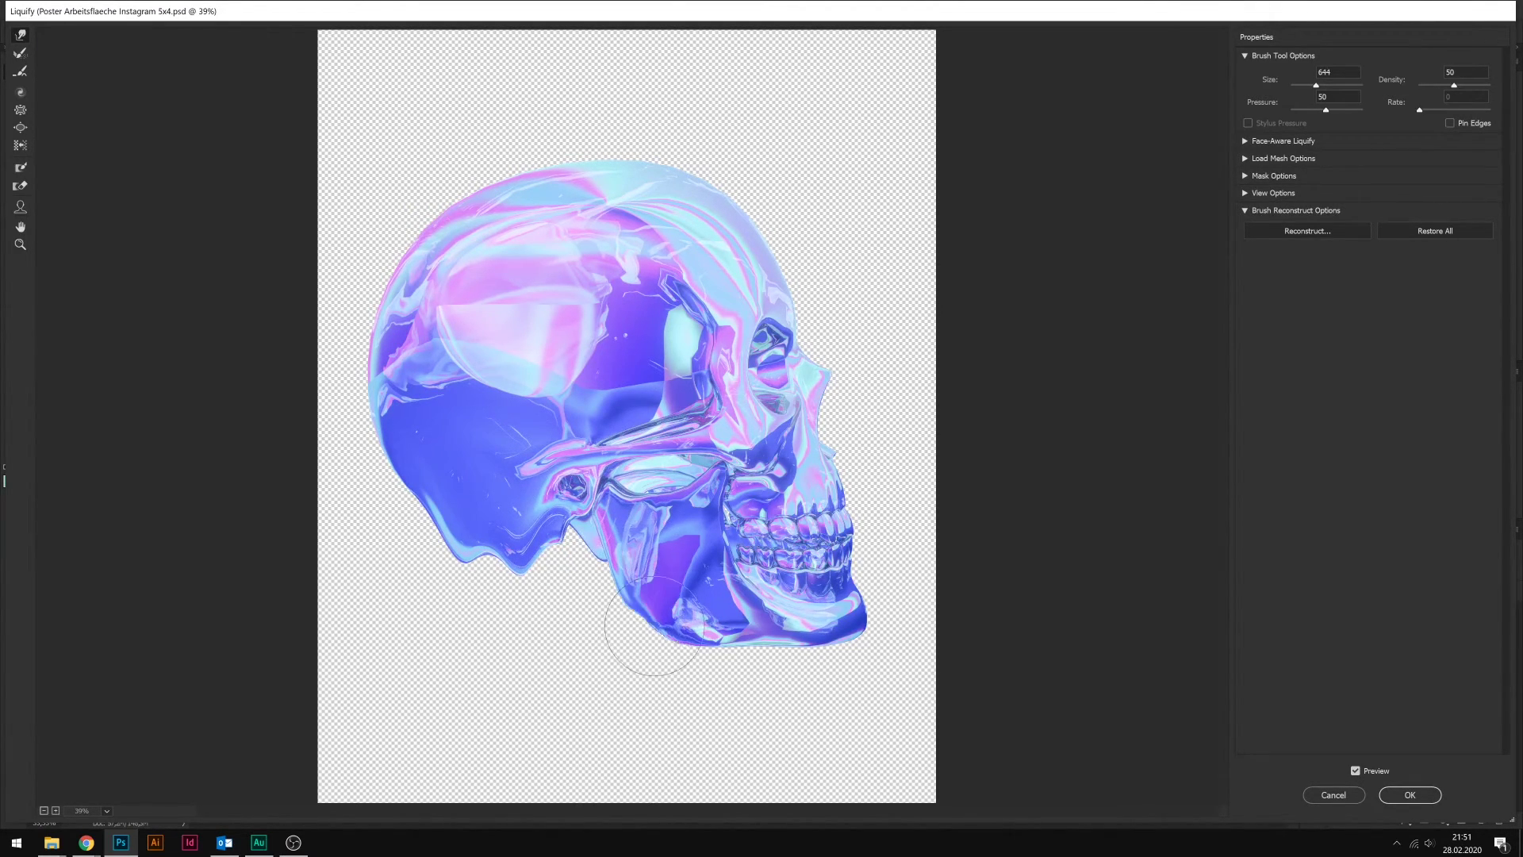
{"action": "left_click_drag", "start_coordinate": [654, 625], "coordinate": [664, 766]}
{"action": "left_click_drag", "start_coordinate": [726, 615], "coordinate": [738, 714]}
{"action": "left_click_drag", "start_coordinate": [813, 623], "coordinate": [801, 798]}
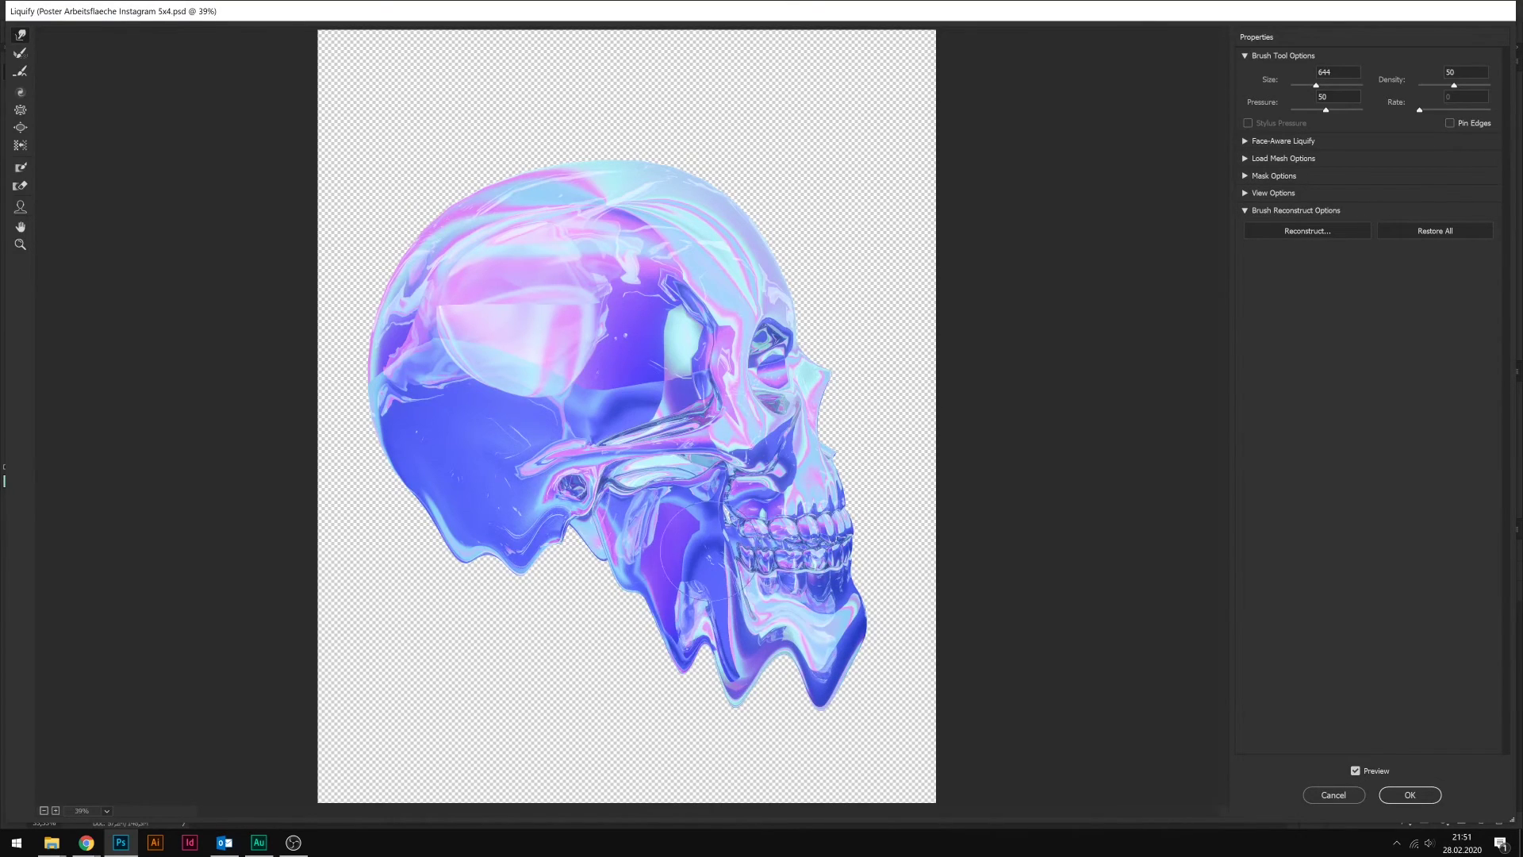
{"action": "left_click_drag", "start_coordinate": [689, 549], "coordinate": [538, 569]}
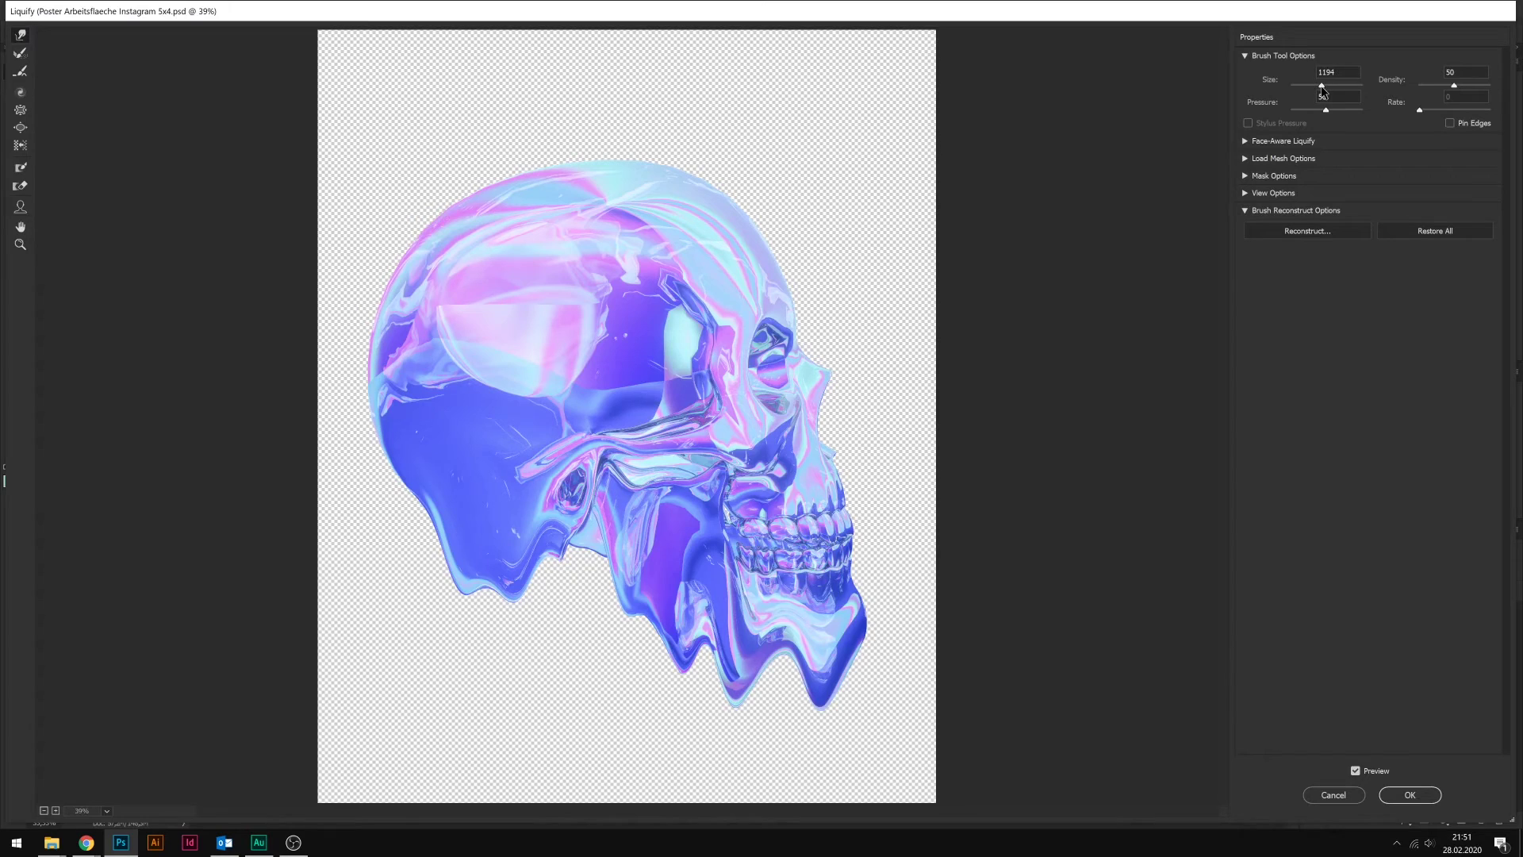
{"action": "mouse_move", "coordinate": [560, 579]}
{"action": "left_mouse_down"}
{"action": "mouse_move", "coordinate": [544, 646]}
{"action": "mouse_move", "coordinate": [578, 629]}
{"action": "mouse_move", "coordinate": [590, 696]}
{"action": "mouse_move", "coordinate": [493, 611]}
{"action": "mouse_move", "coordinate": [492, 704]}
{"action": "mouse_move", "coordinate": [460, 578]}
{"action": "mouse_move", "coordinate": [461, 500]}
{"action": "mouse_move", "coordinate": [418, 482]}
{"action": "mouse_move", "coordinate": [418, 670]}
{"action": "mouse_move", "coordinate": [449, 666]}
{"action": "mouse_move", "coordinate": [465, 484]}
{"action": "mouse_move", "coordinate": [418, 483]}
{"action": "mouse_move", "coordinate": [425, 636]}
{"action": "mouse_move", "coordinate": [441, 669]}
{"action": "mouse_move", "coordinate": [510, 581]}
{"action": "left_mouse_up"}
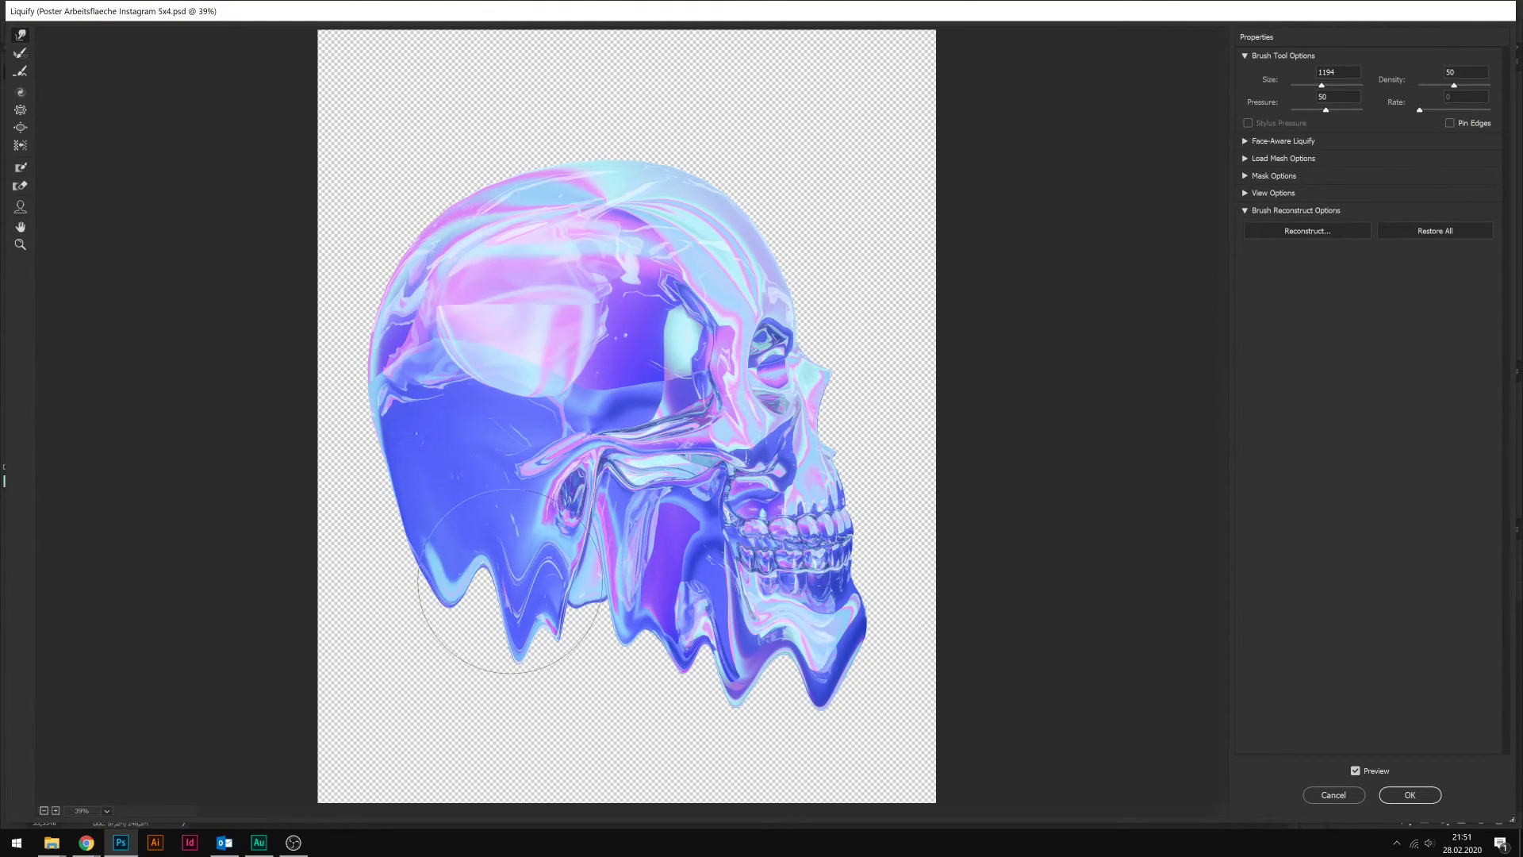
- Undo the last few warp strokes
{"action": "key", "text": "ctrl+space"}
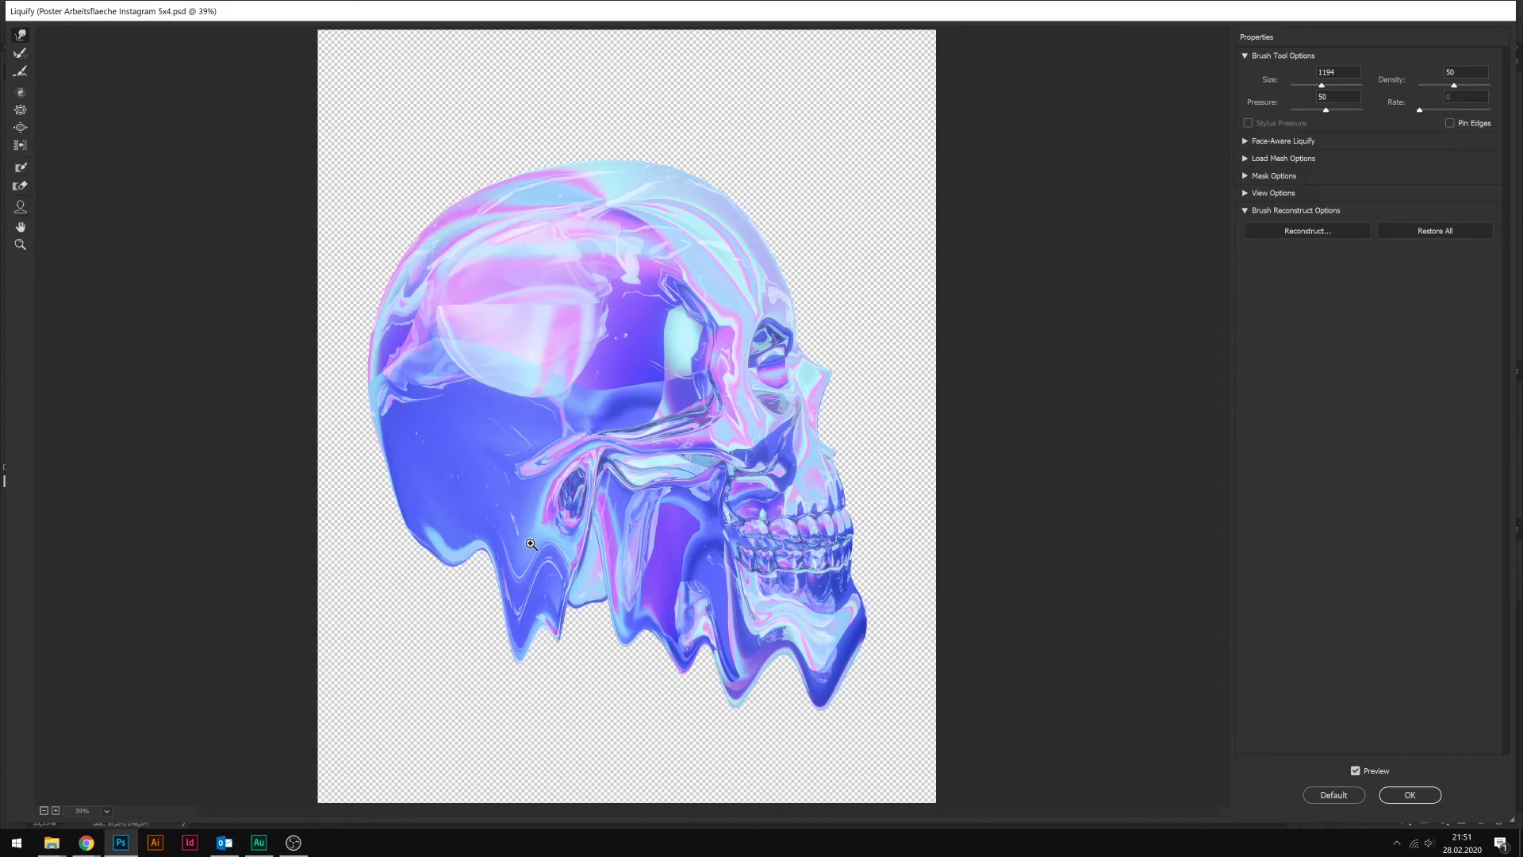
{"action": "key", "text": "ctrl+z"}
{"action": "key", "text": "ctrl+space"}
{"action": "key", "text": "ctrl+alt+z"}
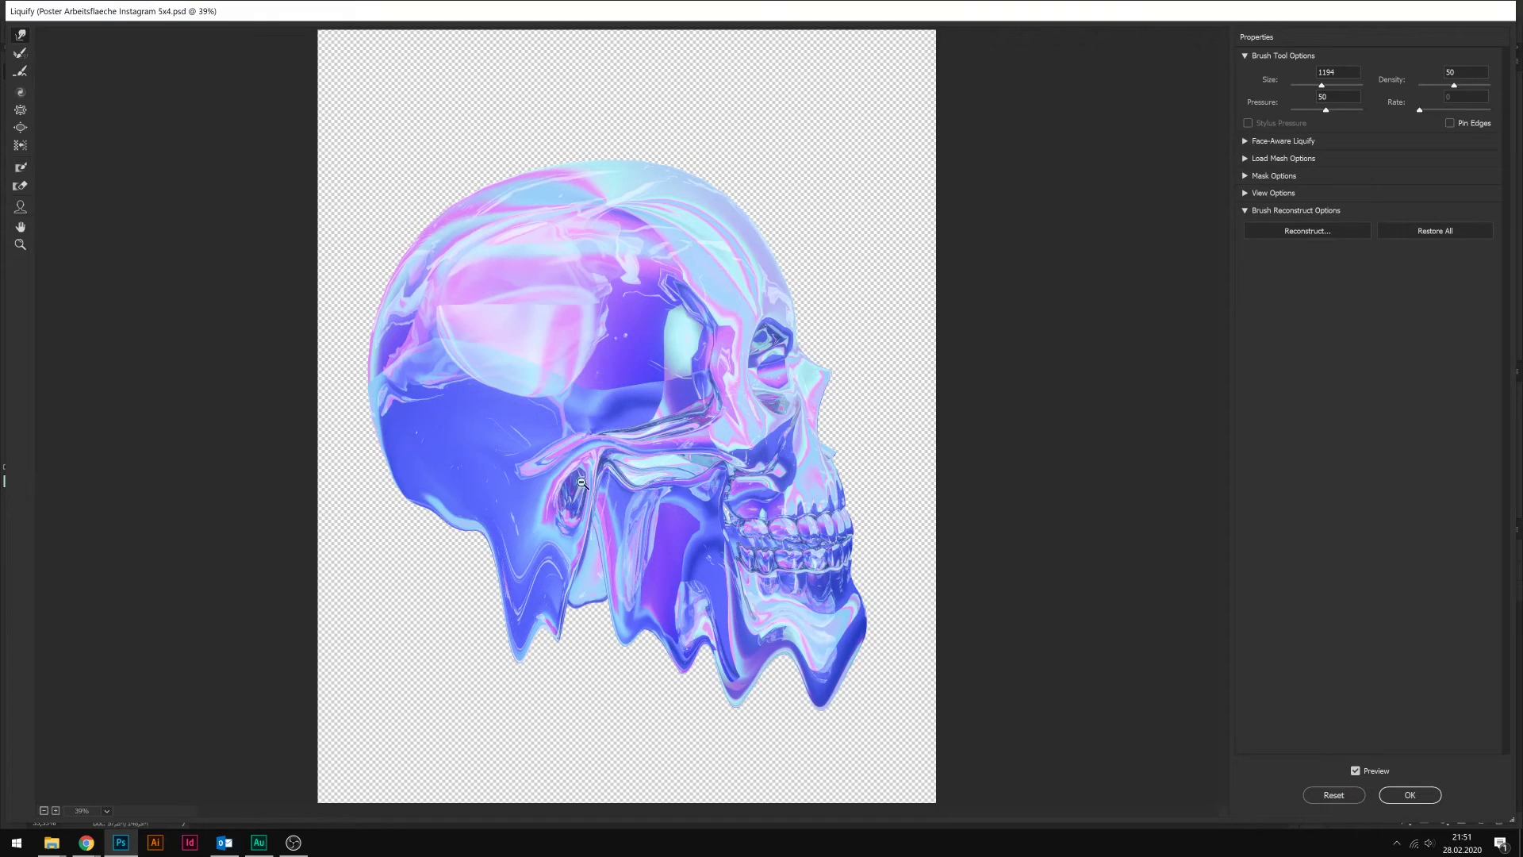
{"action": "key", "text": "ctrl+alt+z"}
{"action": "key", "text": "ctrl+alt+z"}
{"action": "key", "text": "ctrl+alt+z"}
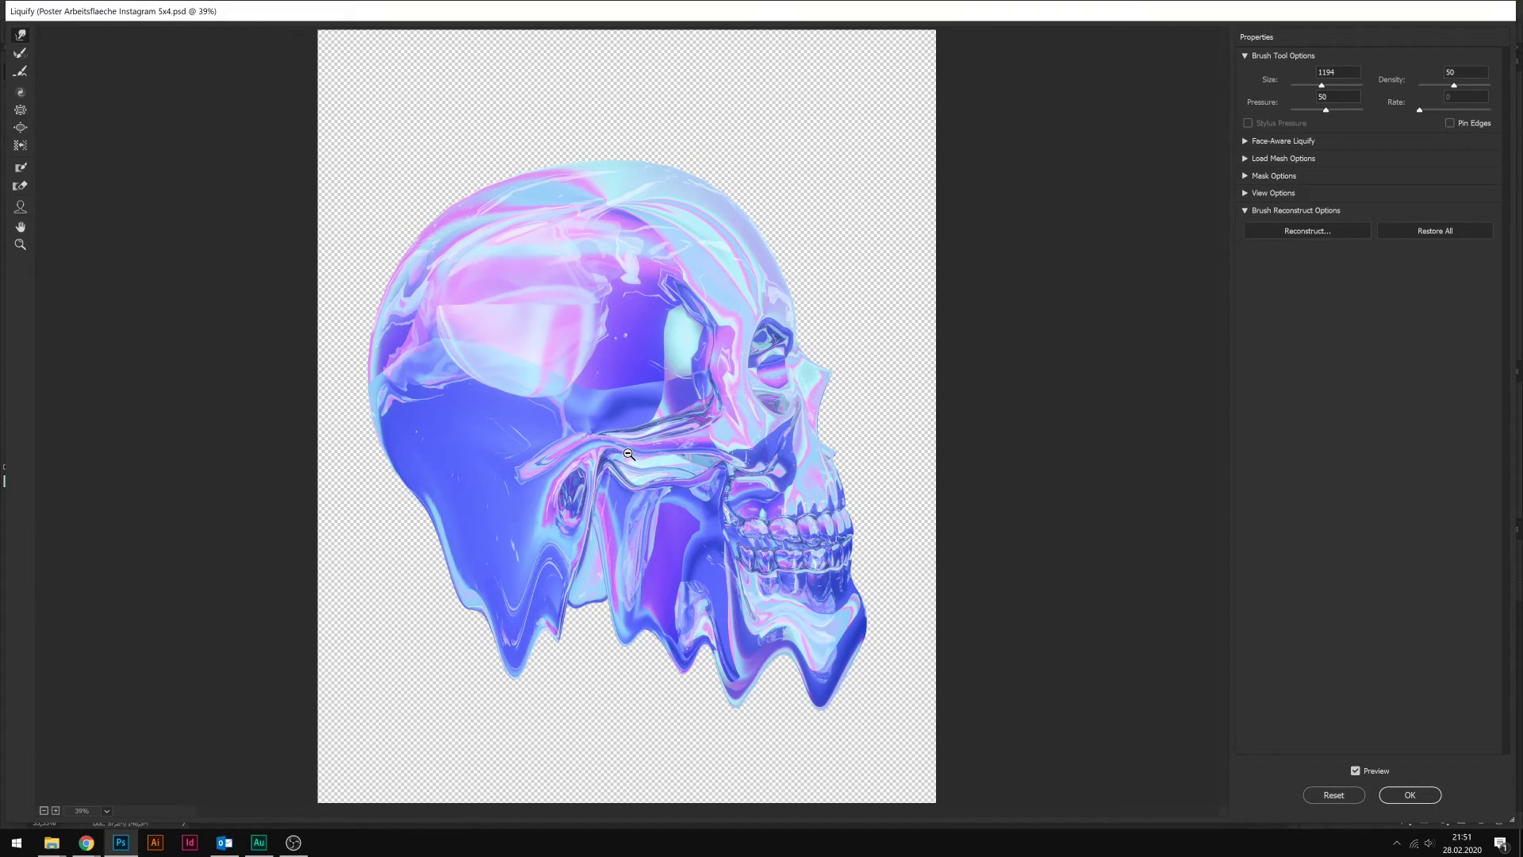
{"action": "key", "text": "ctrl+alt+z"}
{"action": "key", "text": "ctrl+alt+z"}
- Reshape the drips: shorten those below the ear, lengthen the right and lower-left ones
{"action": "left_click_drag", "start_coordinate": [530, 641], "coordinate": [517, 561]}
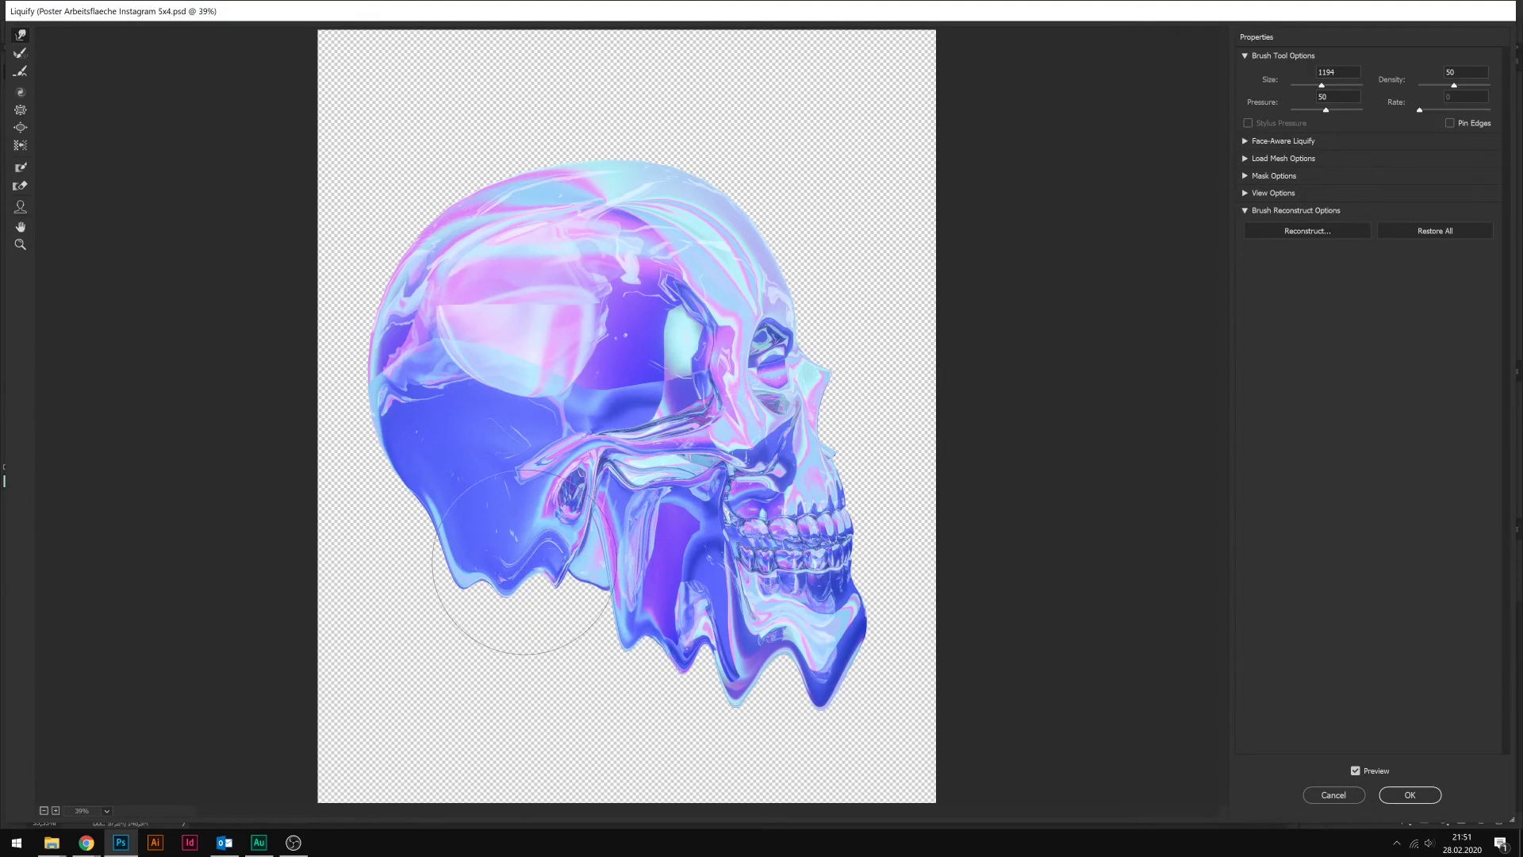
{"action": "mouse_move", "coordinate": [468, 680]}
{"action": "left_mouse_down"}
{"action": "mouse_move", "coordinate": [466, 514]}
{"action": "mouse_move", "coordinate": [499, 561]}
{"action": "mouse_move", "coordinate": [425, 645]}
{"action": "mouse_move", "coordinate": [571, 690]}
{"action": "left_mouse_up"}
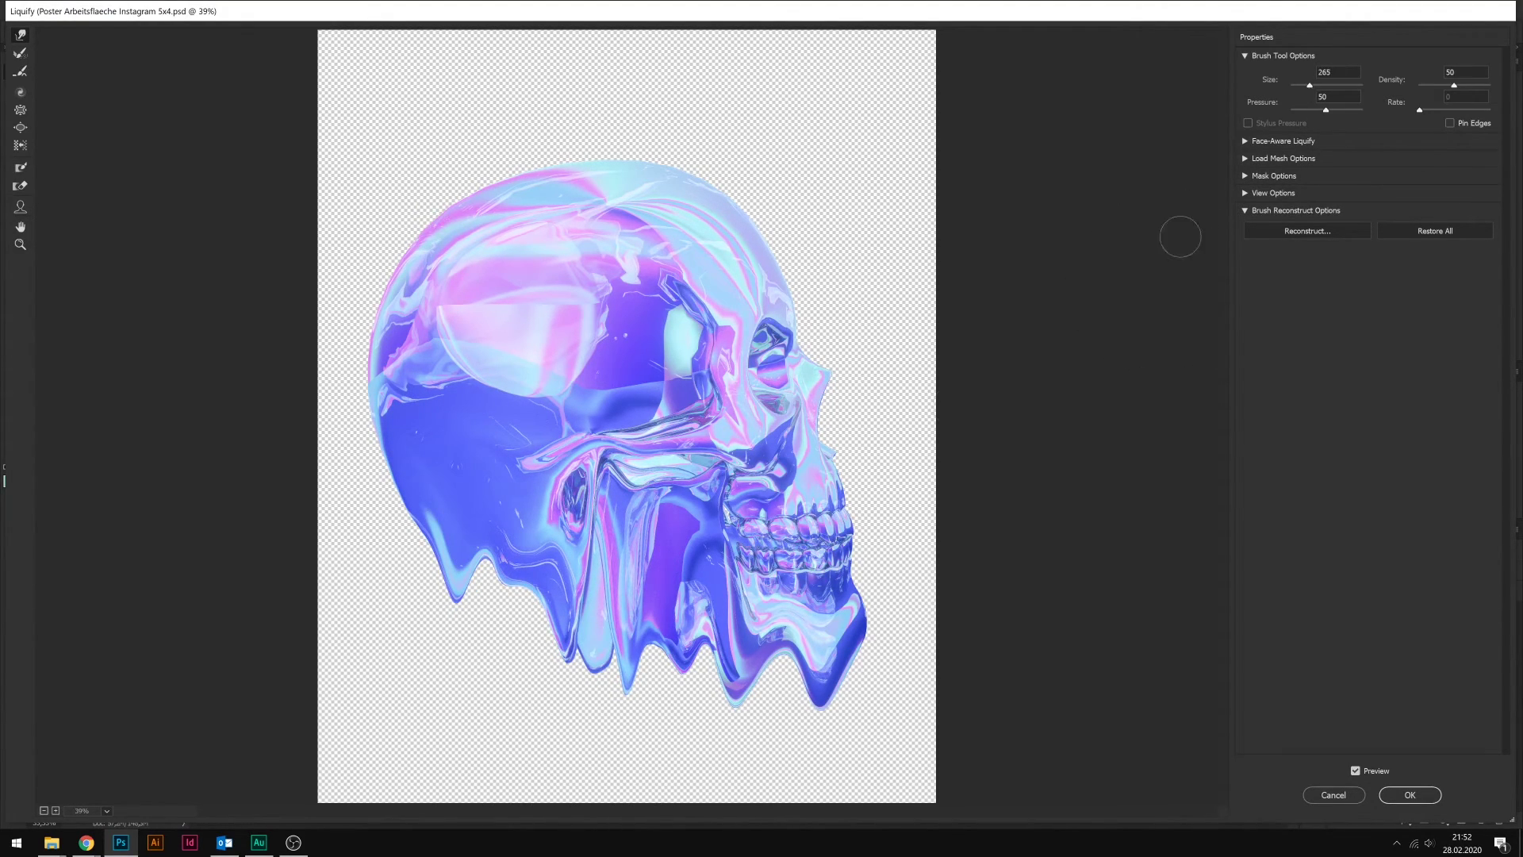
{"action": "left_click_drag", "start_coordinate": [605, 694], "coordinate": [588, 560]}
{"action": "left_click_drag", "start_coordinate": [595, 742], "coordinate": [596, 576]}
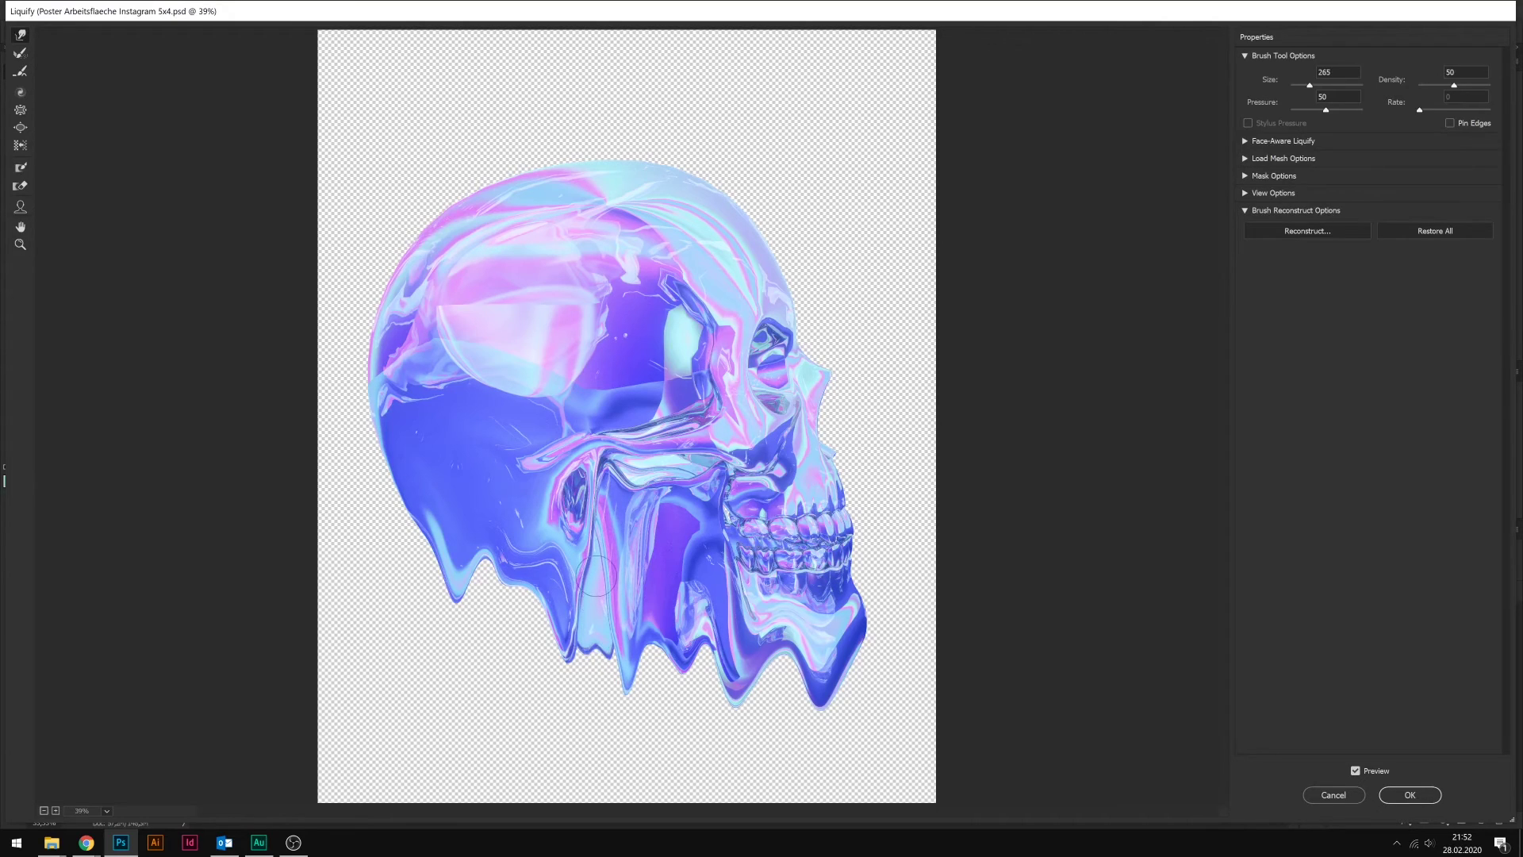
{"action": "left_click_drag", "start_coordinate": [601, 744], "coordinate": [599, 590]}
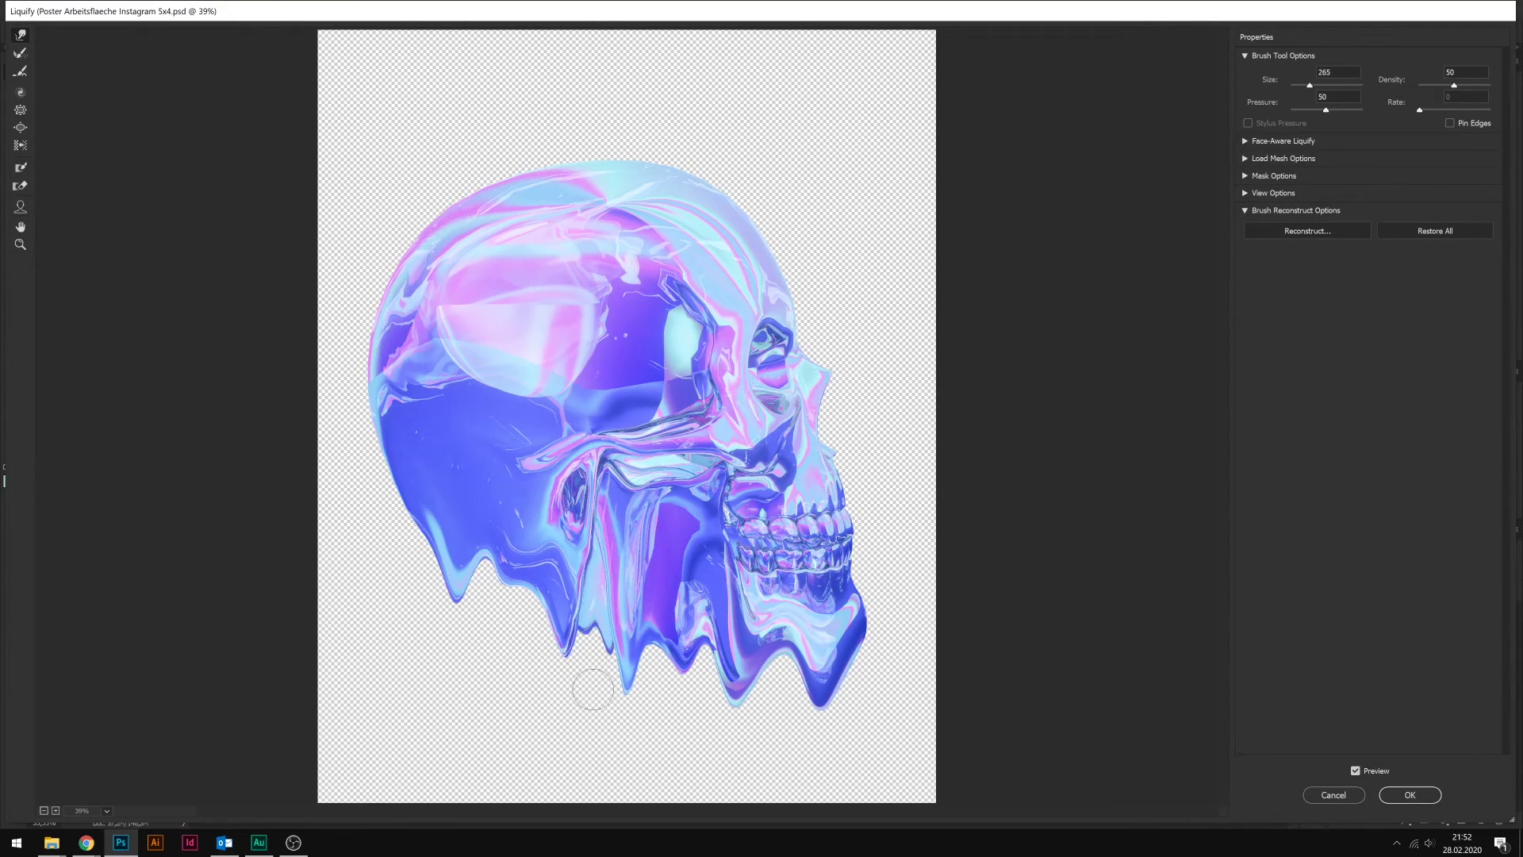
{"action": "mouse_move", "coordinate": [592, 691]}
{"action": "left_mouse_down"}
{"action": "mouse_move", "coordinate": [597, 558]}
{"action": "mouse_move", "coordinate": [590, 575]}
{"action": "left_mouse_up"}
{"action": "left_click_drag", "start_coordinate": [623, 657], "coordinate": [624, 733]}
{"action": "mouse_move", "coordinate": [683, 644]}
{"action": "left_mouse_down"}
{"action": "mouse_move", "coordinate": [690, 689]}
{"action": "mouse_move", "coordinate": [694, 587]}
{"action": "left_mouse_up"}
{"action": "mouse_move", "coordinate": [780, 645]}
{"action": "left_mouse_down"}
{"action": "mouse_move", "coordinate": [786, 714]}
{"action": "mouse_move", "coordinate": [804, 658]}
{"action": "left_mouse_up"}
{"action": "left_click_drag", "start_coordinate": [1310, 86], "coordinate": [1318, 86]}
{"action": "left_click_drag", "start_coordinate": [502, 591], "coordinate": [504, 631]}
{"action": "left_click_drag", "start_coordinate": [564, 635], "coordinate": [564, 721]}
{"action": "mouse_move", "coordinate": [599, 618]}
{"action": "left_mouse_down"}
{"action": "mouse_move", "coordinate": [600, 662]}
{"action": "mouse_move", "coordinate": [652, 682]}
{"action": "left_mouse_up"}
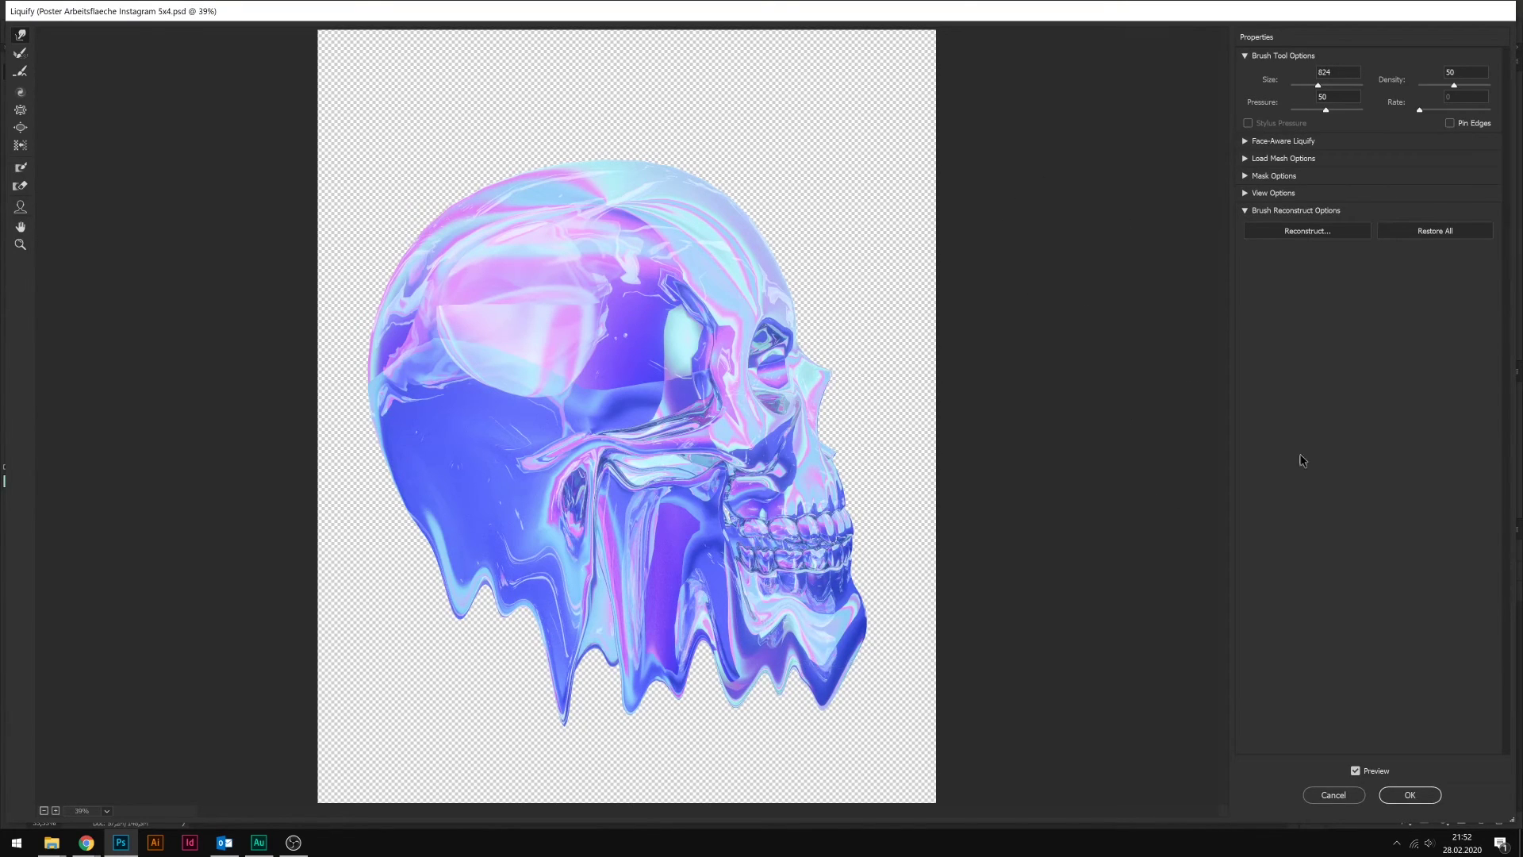
- Partly reconstruct the warp to shorten the drips
{"action": "left_click", "coordinate": [1321, 232]}
{"action": "left_click_drag", "start_coordinate": [1076, 89], "coordinate": [1035, 88]}
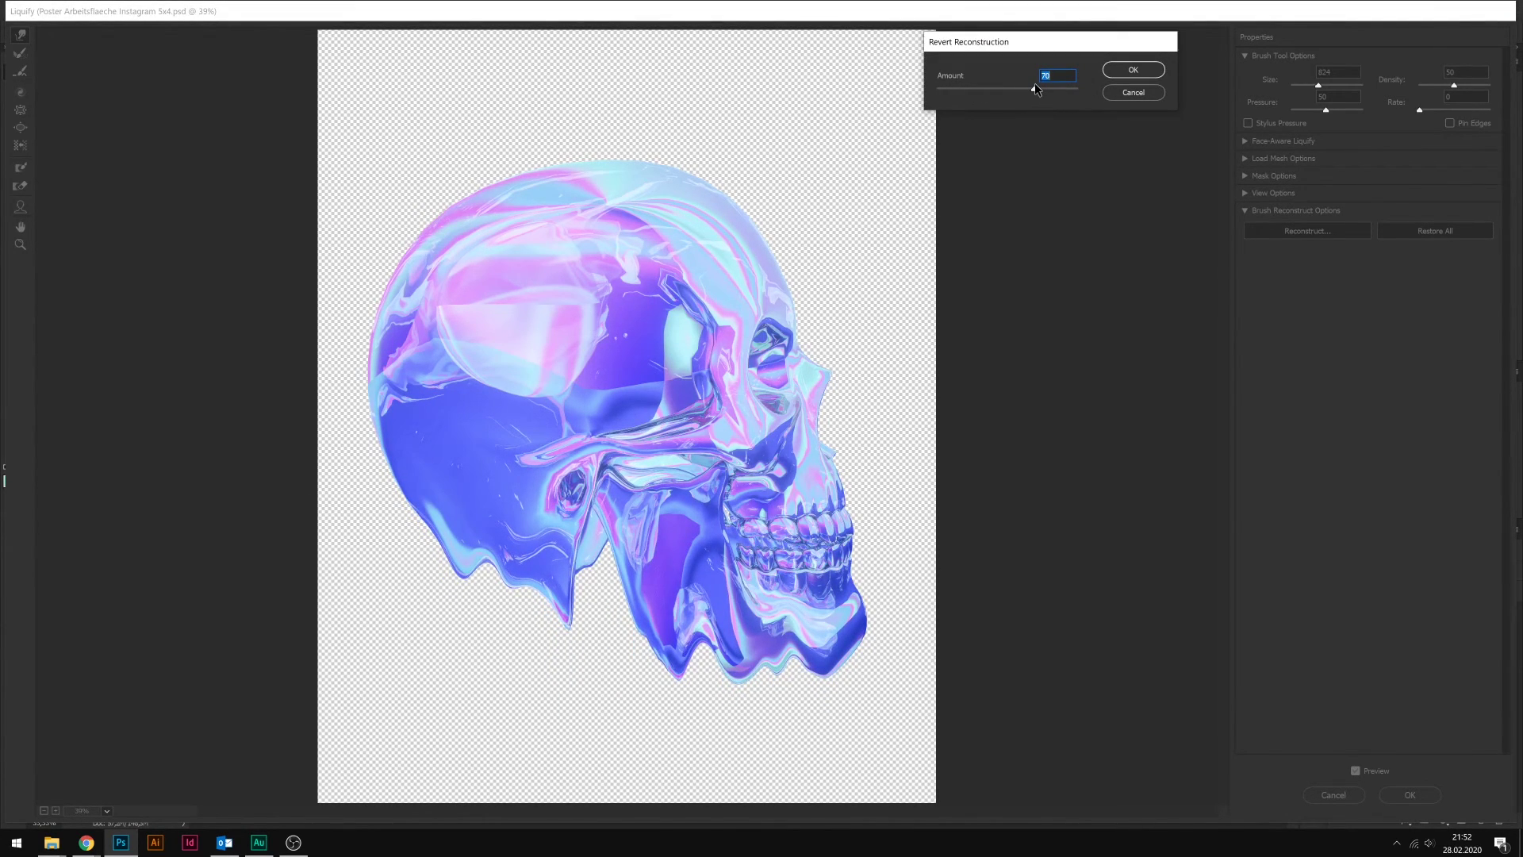
{"action": "left_click", "coordinate": [1122, 70]}
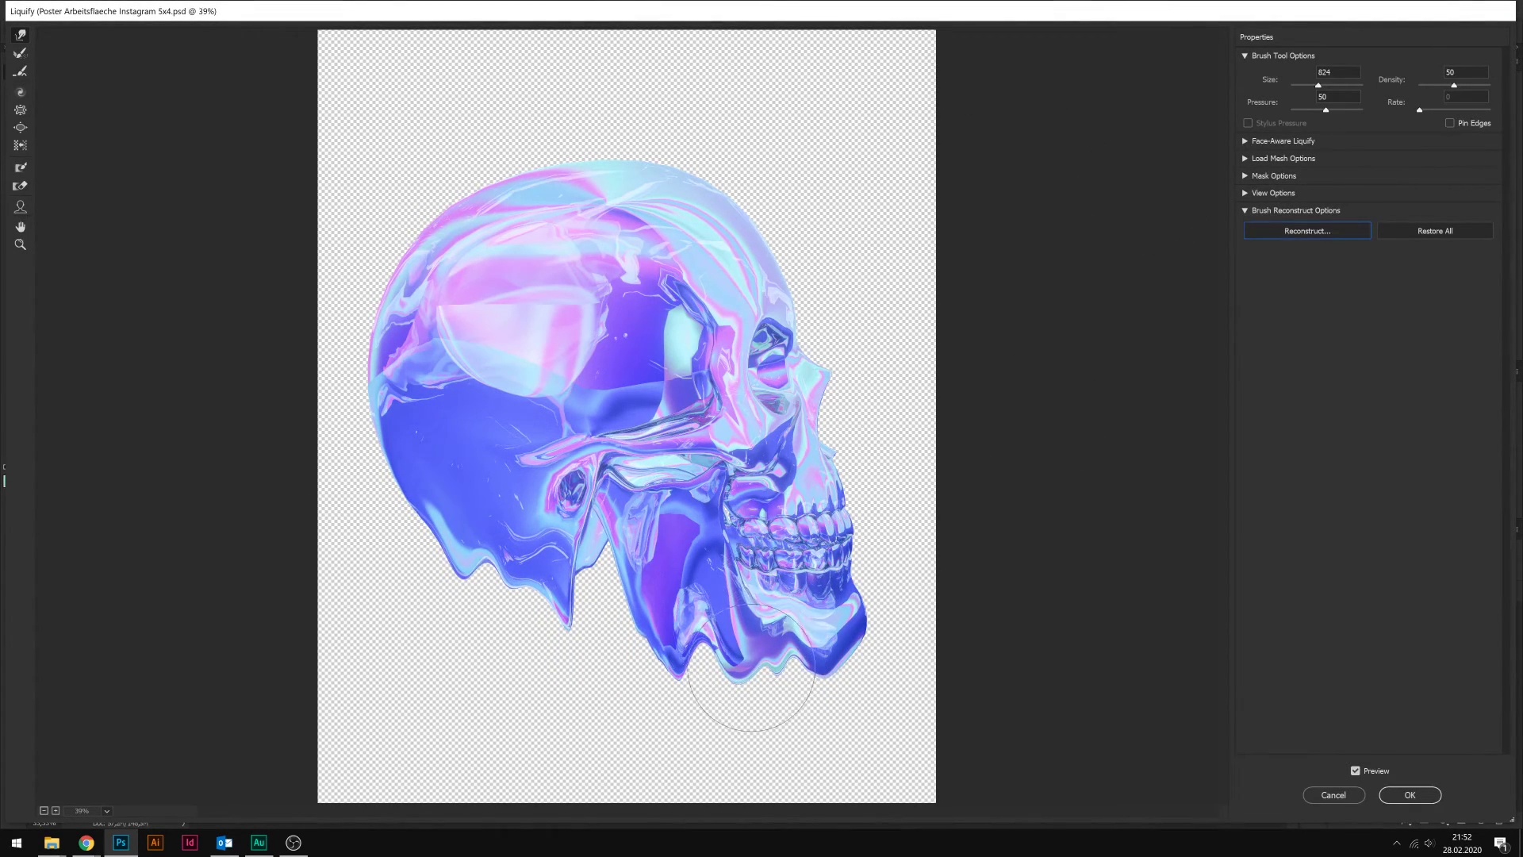
- Stretch the bottom drips further down, resizing the brush to 591 along the way
{"action": "mouse_move", "coordinate": [751, 666]}
{"action": "left_mouse_down"}
{"action": "mouse_move", "coordinate": [775, 730]}
{"action": "mouse_move", "coordinate": [788, 680]}
{"action": "mouse_move", "coordinate": [775, 731]}
{"action": "mouse_move", "coordinate": [796, 713]}
{"action": "mouse_move", "coordinate": [795, 833]}
{"action": "mouse_move", "coordinate": [784, 718]}
{"action": "left_mouse_up"}
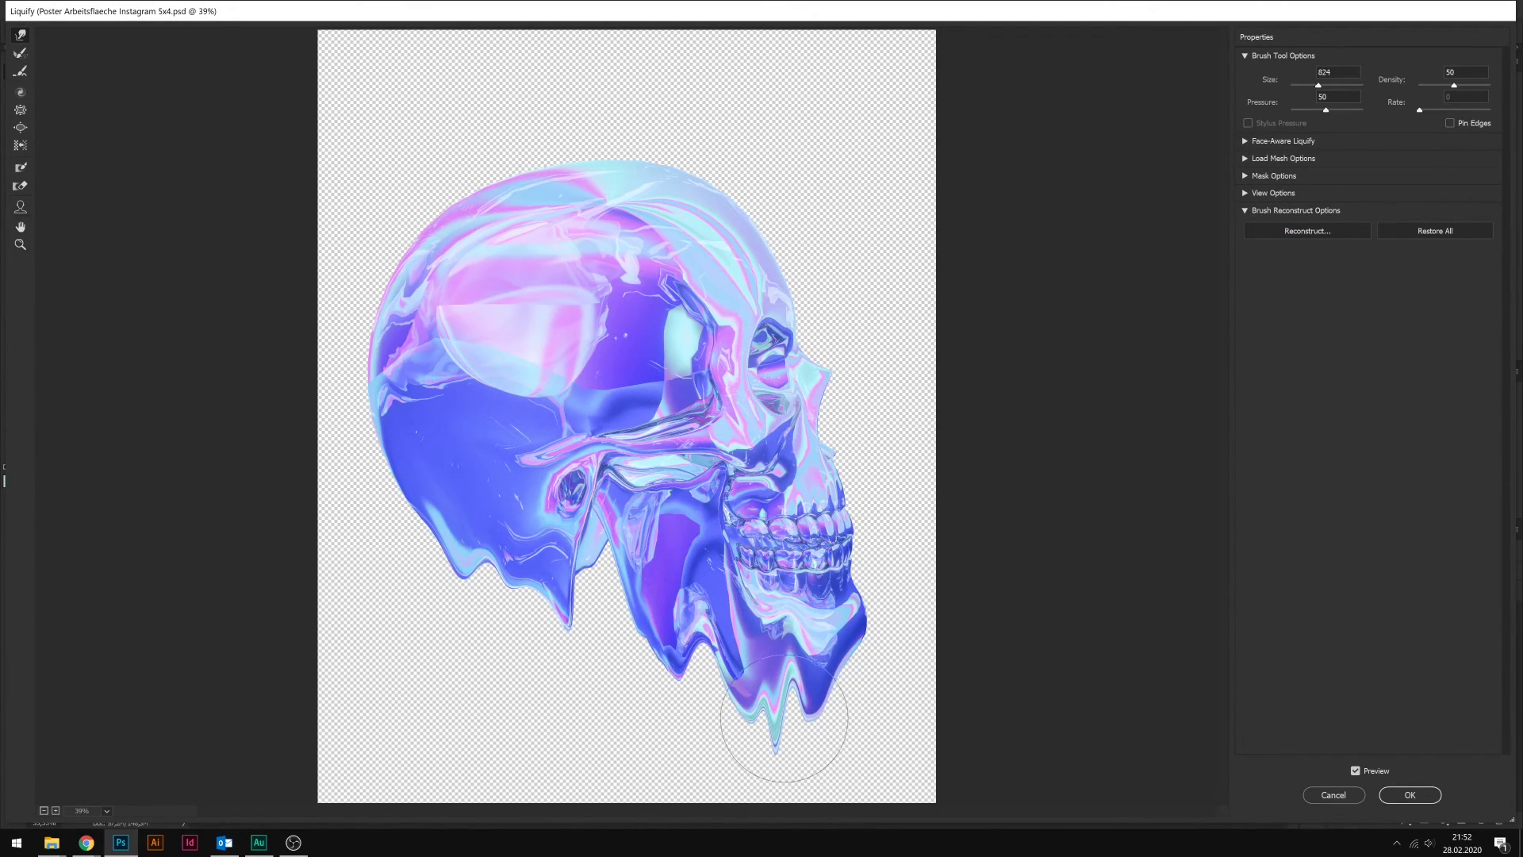
{"action": "mouse_move", "coordinate": [682, 648]}
{"action": "left_mouse_down"}
{"action": "mouse_move", "coordinate": [682, 816]}
{"action": "mouse_move", "coordinate": [686, 661]}
{"action": "mouse_move", "coordinate": [656, 729]}
{"action": "left_mouse_up"}
{"action": "left_click_drag", "start_coordinate": [777, 674], "coordinate": [773, 745]}
{"action": "left_click_drag", "start_coordinate": [674, 734], "coordinate": [679, 698]}
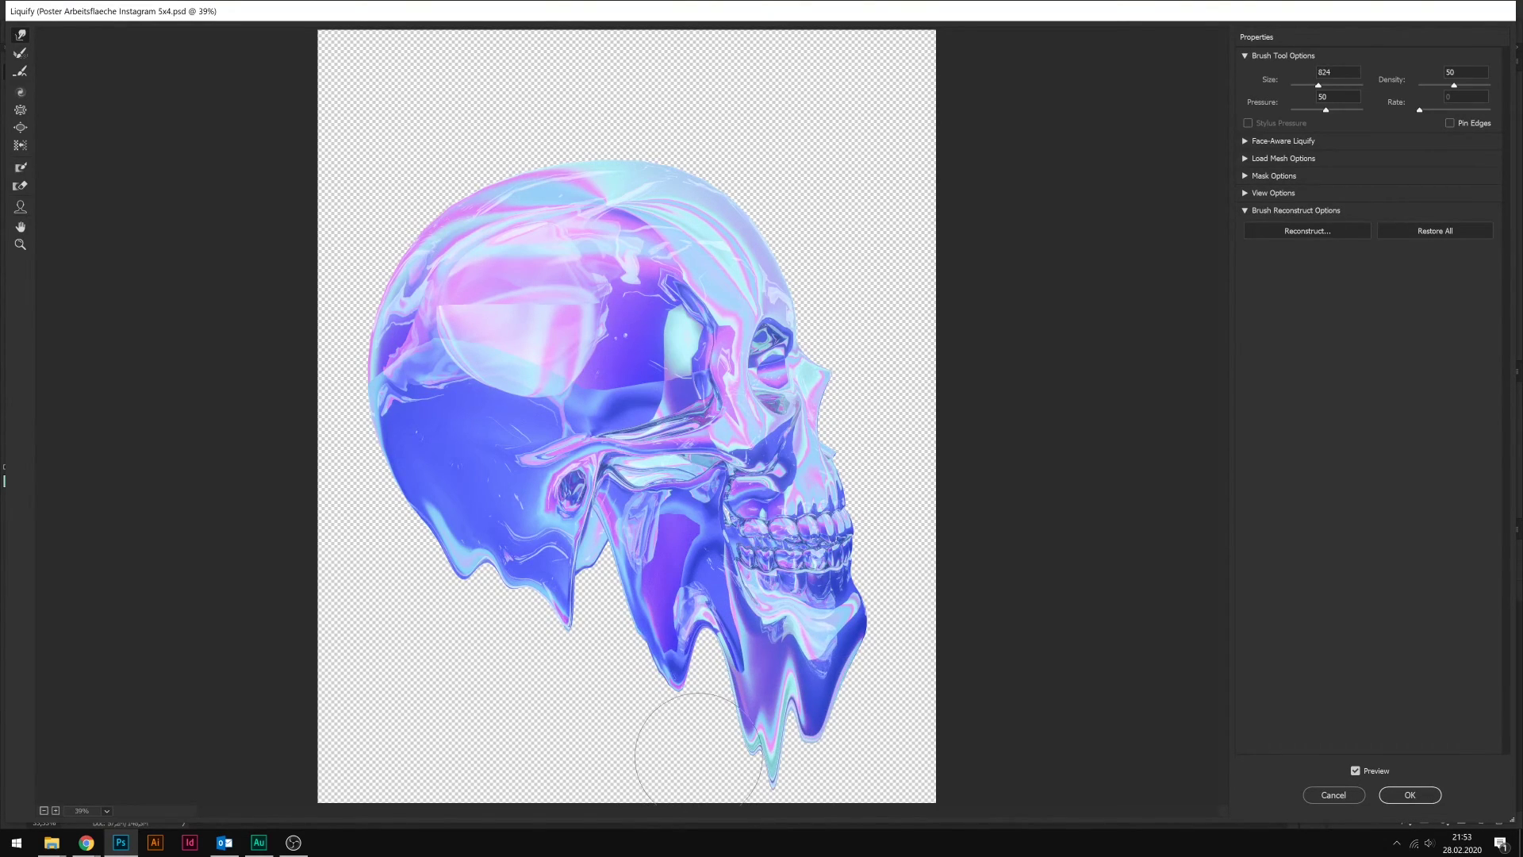
{"action": "mouse_move", "coordinate": [496, 659]}
{"action": "left_mouse_down"}
{"action": "mouse_move", "coordinate": [503, 556]}
{"action": "mouse_move", "coordinate": [464, 583]}
{"action": "left_mouse_up"}
{"action": "key", "text": "bracketleft"}
{"action": "left_click_drag", "start_coordinate": [460, 486], "coordinate": [553, 759]}
{"action": "key", "text": "bracketright"}
{"action": "key", "text": "bracketright"}
{"action": "key", "text": "bracketright"}
{"action": "key", "text": "bracketright"}
{"action": "left_click_drag", "start_coordinate": [570, 615], "coordinate": [574, 757]}
{"action": "key", "text": "ctrl+z"}
{"action": "key", "text": "ctrl+z"}
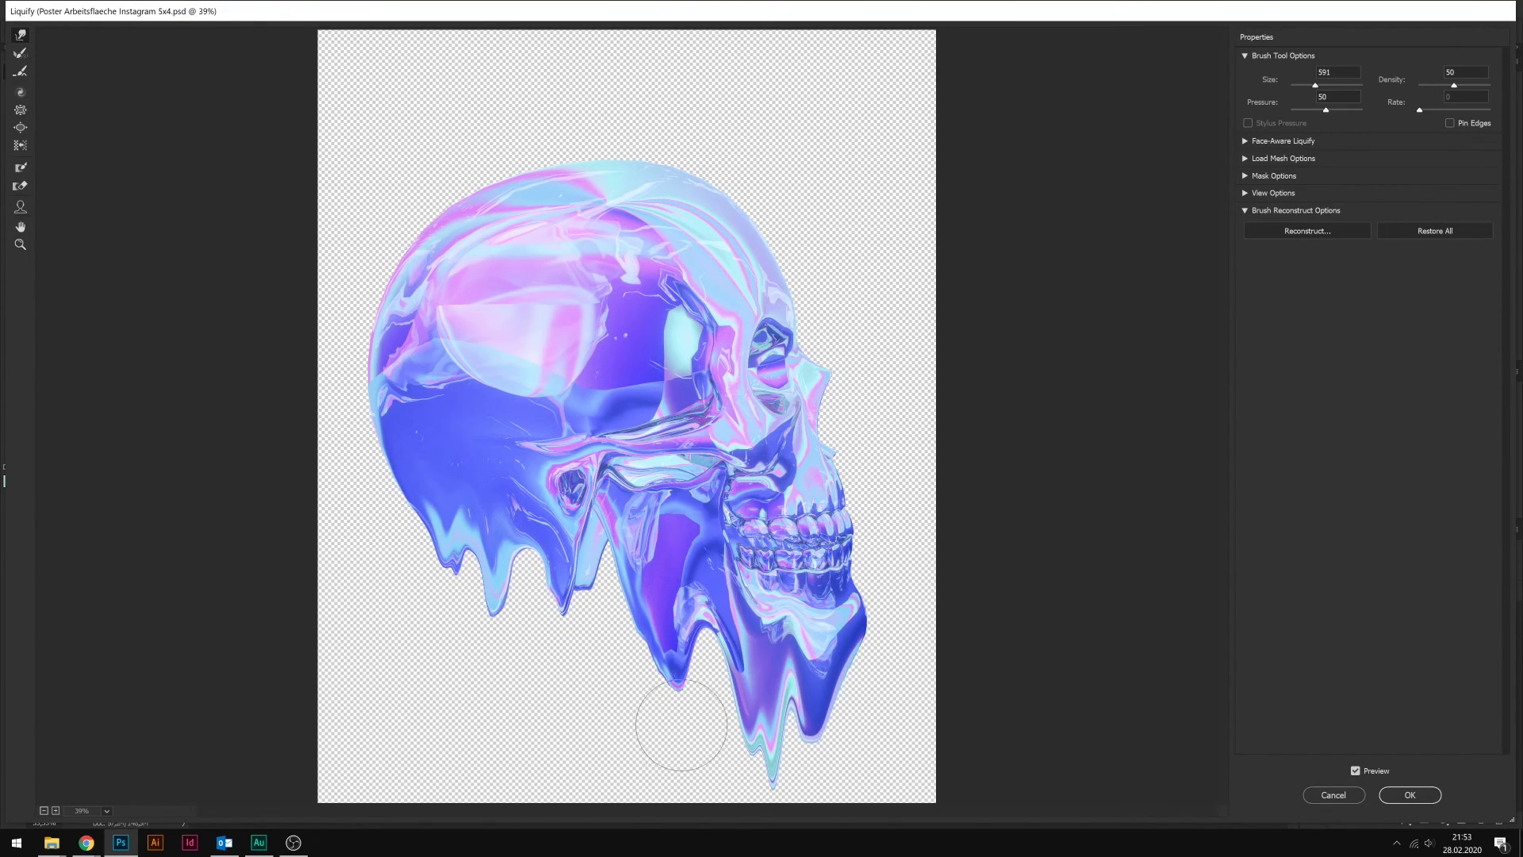
- Apply a partial reconstruction with amount 94
{"action": "left_click", "coordinate": [1308, 231]}
{"action": "left_click_drag", "start_coordinate": [1076, 91], "coordinate": [1068, 96]}
{"action": "key", "text": "Return"}
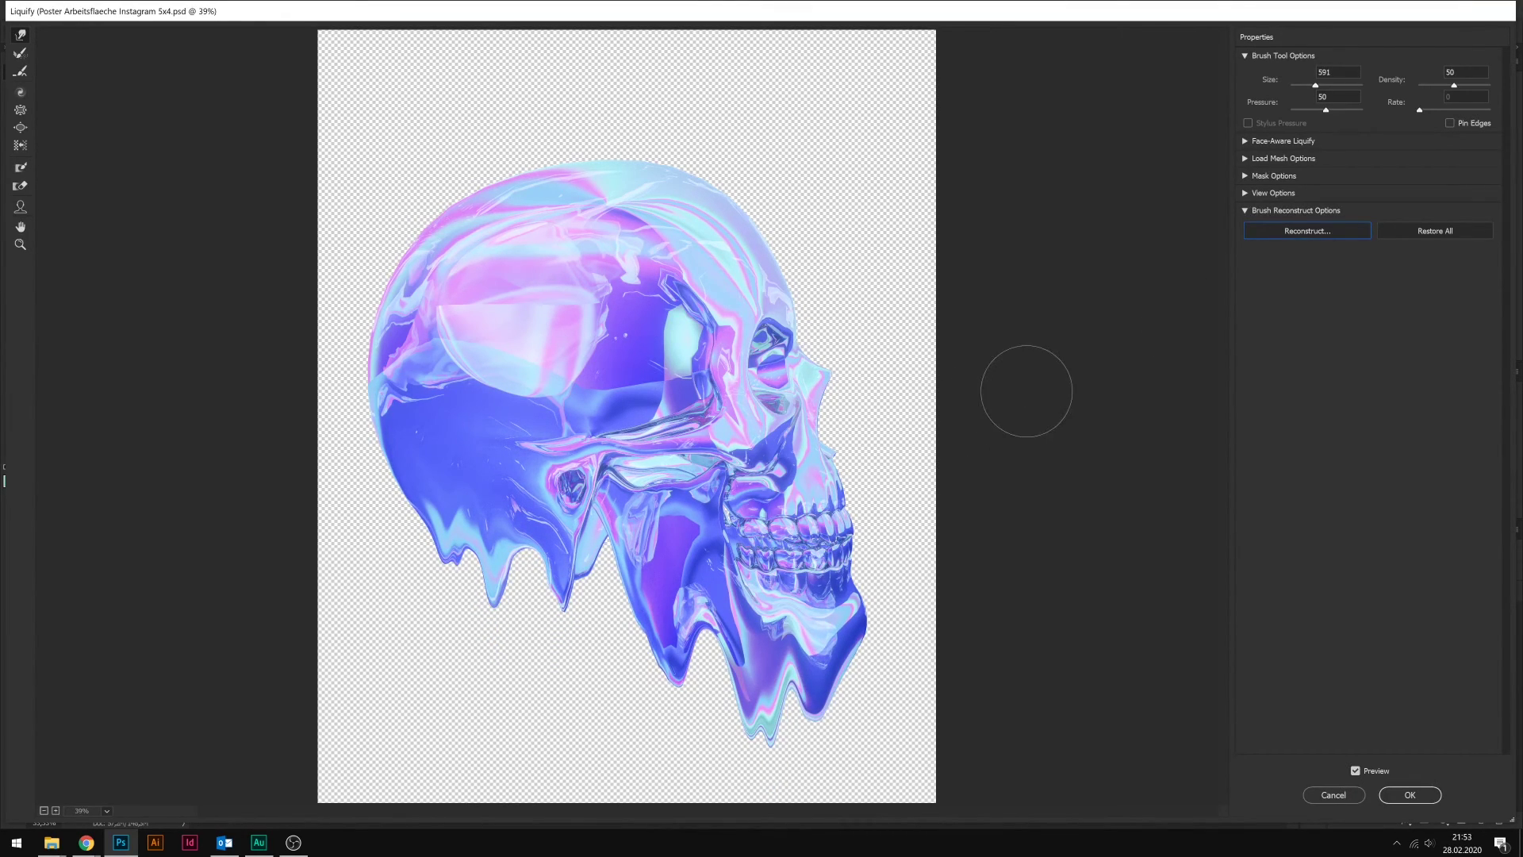
- Commit the drip warp as a Liquify smart filter, then reopen Liquify on the skull
{"action": "left_click", "coordinate": [1410, 795]}
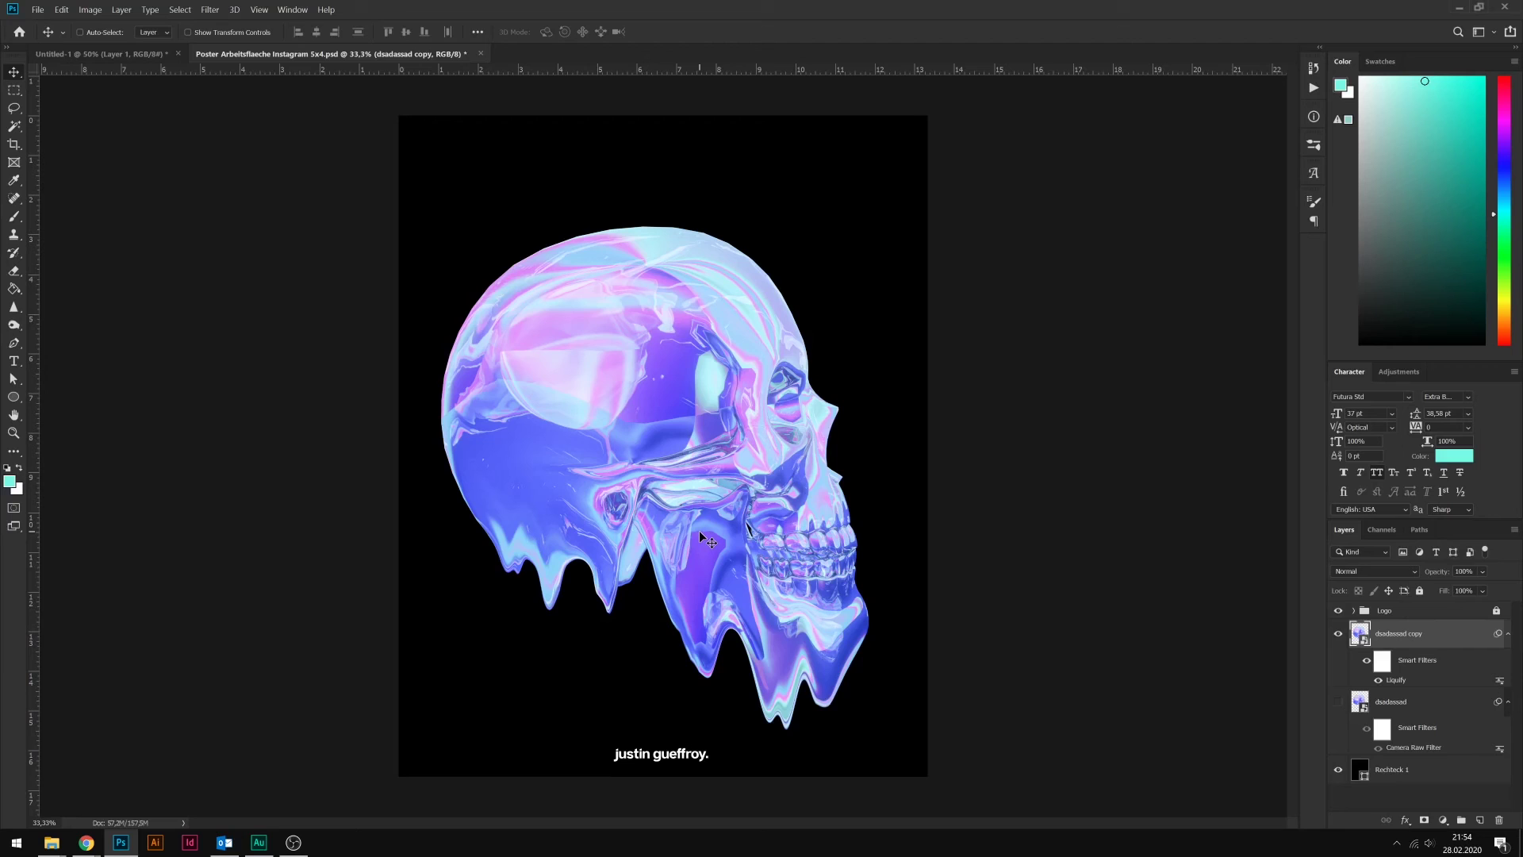
{"action": "key", "text": "ctrl+shift+x"}
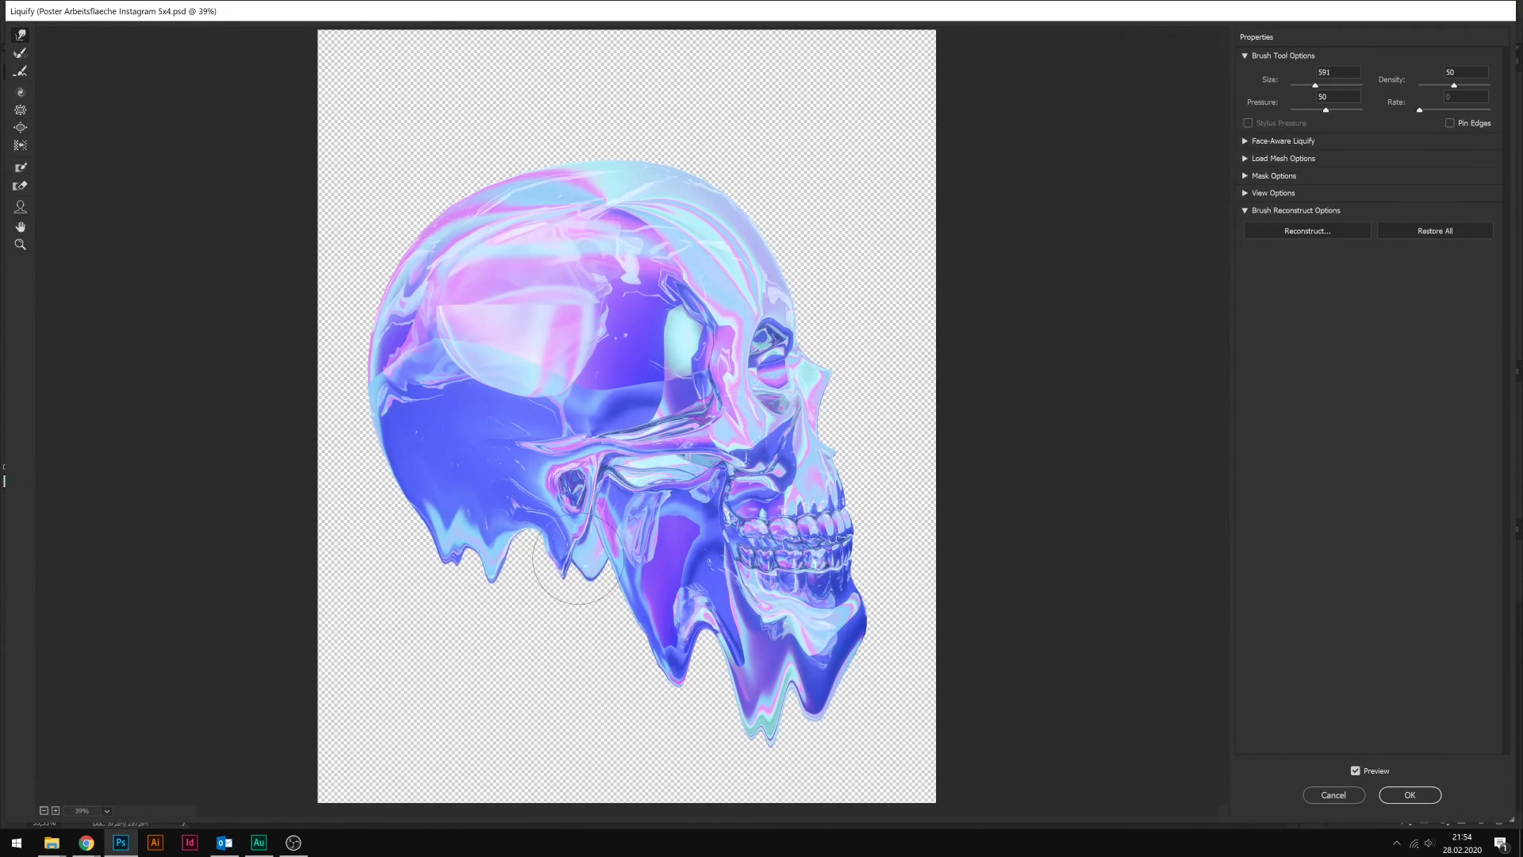